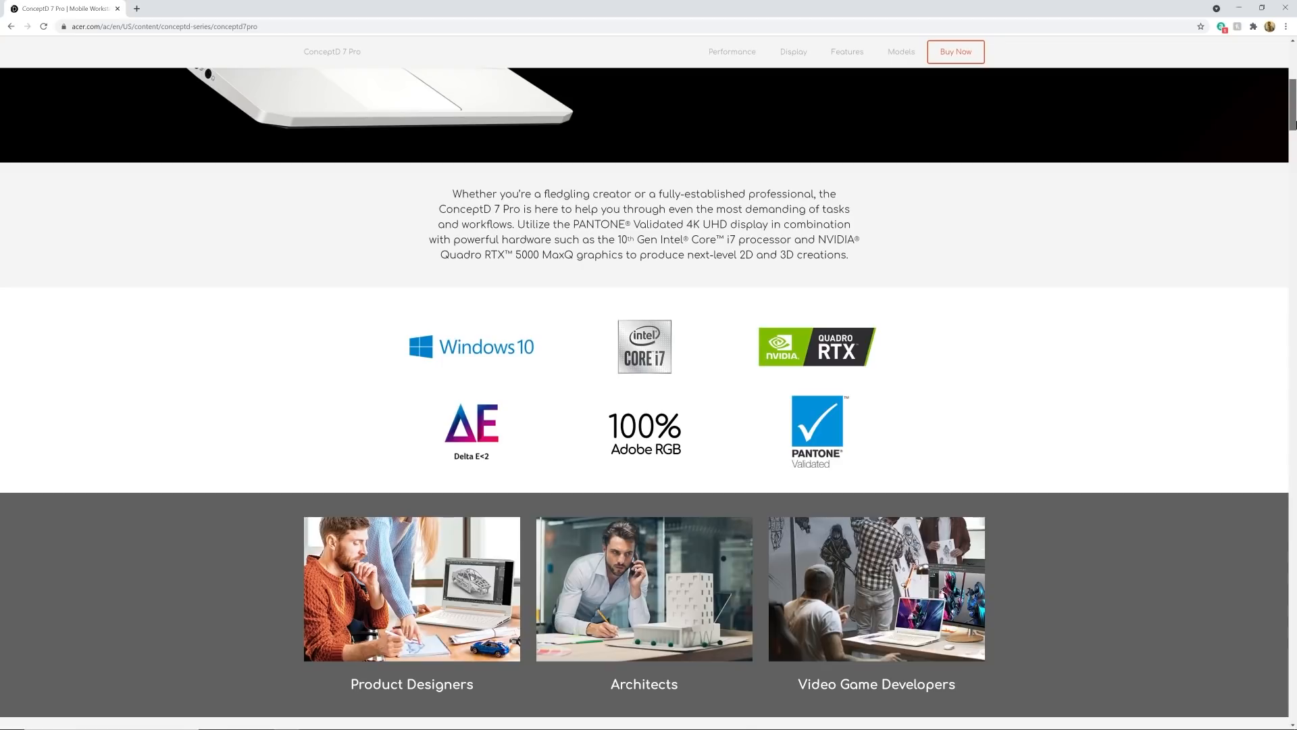
Step: Read through the ConceptD 7 Pro product page, covering its creative uses, hardware specifications and NVIDIA RTX Studio section
{"action": "left_click_drag", "start_coordinate": [1293, 125], "coordinate": [1293, 172]}
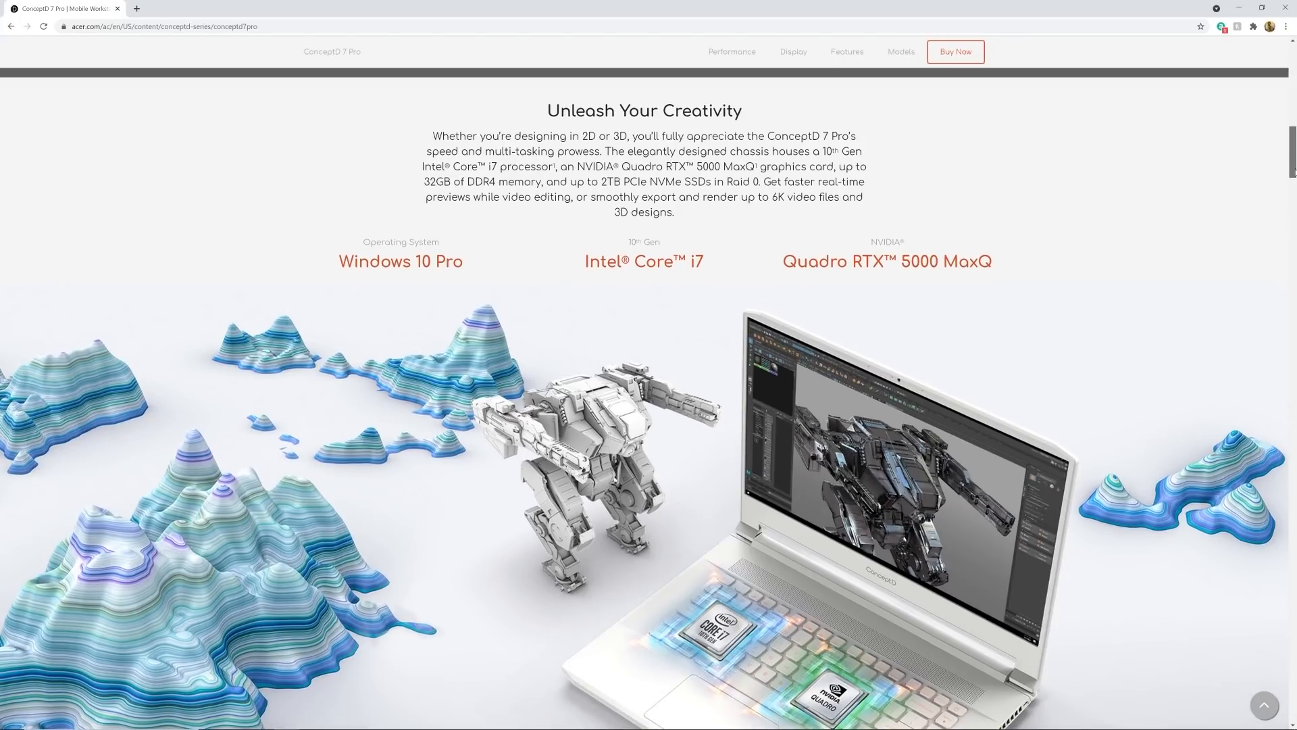
{"action": "left_click_drag", "start_coordinate": [1293, 172], "coordinate": [1294, 282]}
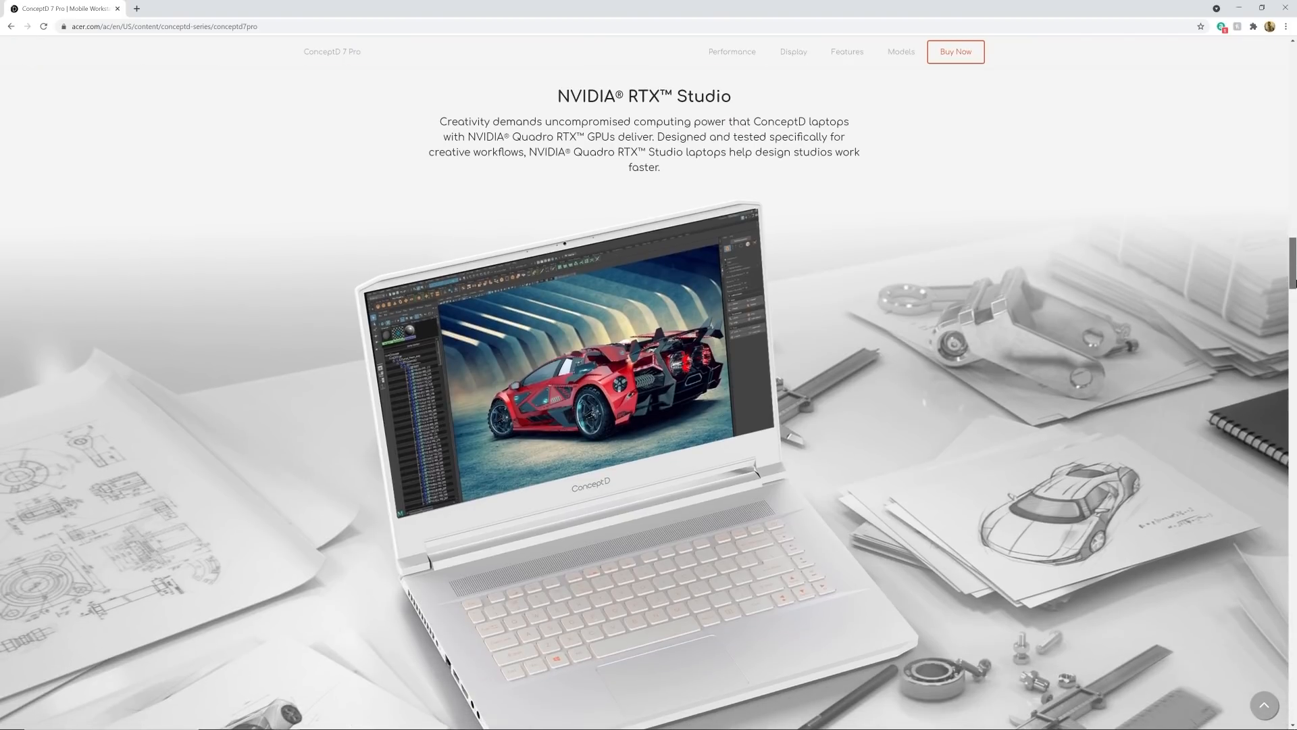
{"action": "left_click_drag", "start_coordinate": [1294, 282], "coordinate": [1294, 396]}
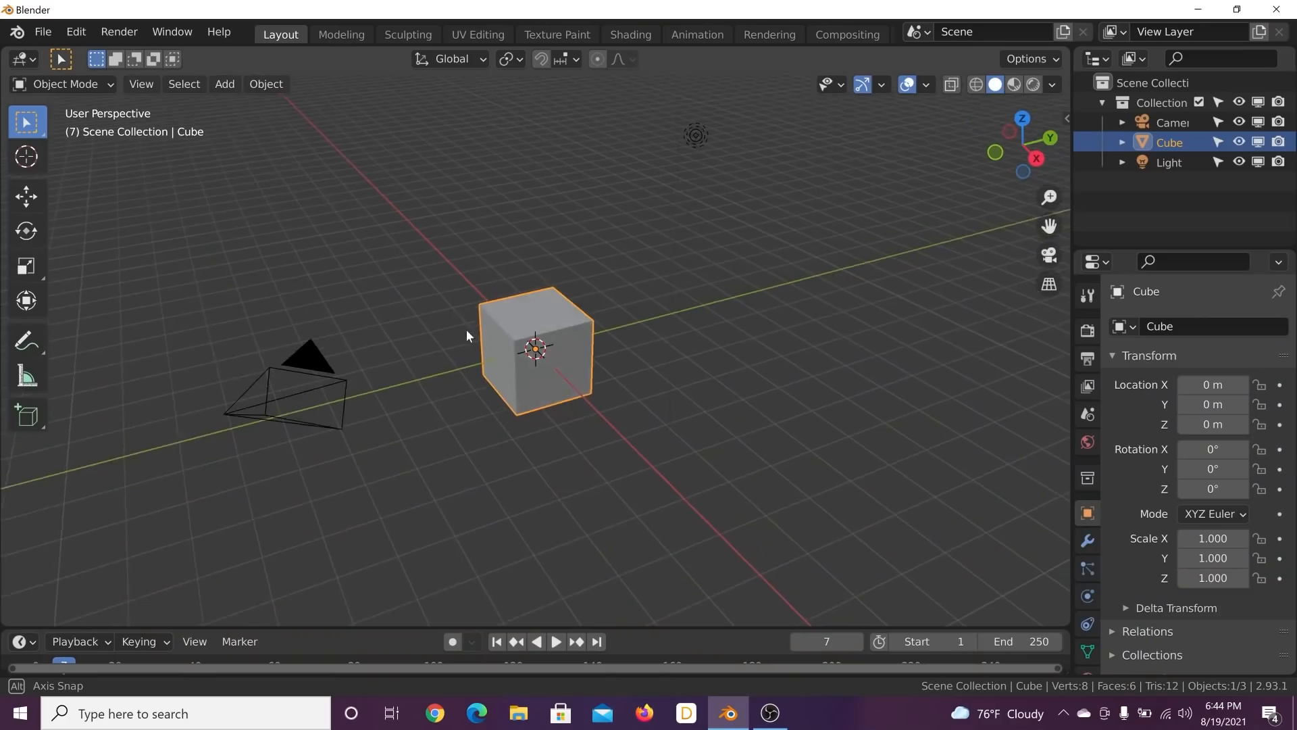
Step: Examine the RBDLab add-on's tools in Blender, from painting, scattering and cell fracture to rigid bodies
{"action": "mouse_move", "coordinate": [467, 331]}
{"action": "middle_mouse_down"}
{"action": "mouse_move", "coordinate": [591, 316]}
{"action": "mouse_move", "coordinate": [481, 316]}
{"action": "middle_mouse_up"}
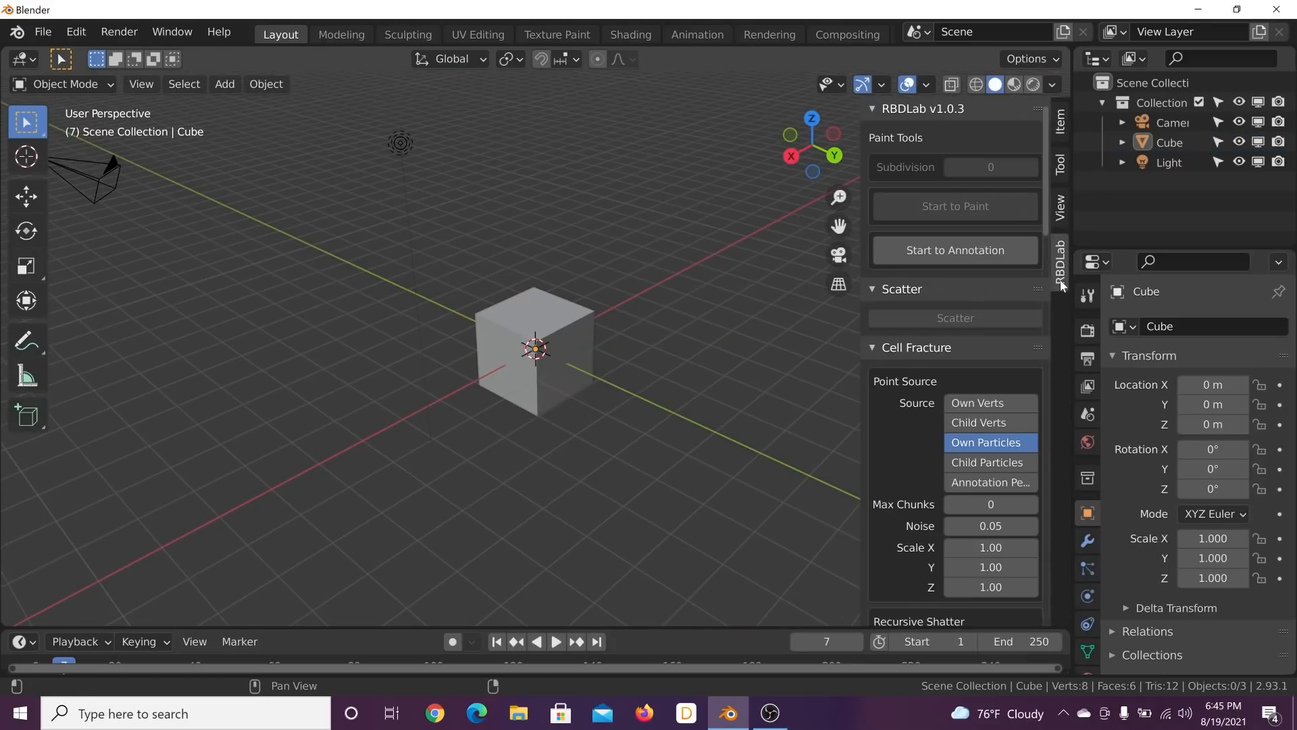
{"action": "scroll", "coordinate": [629, 403], "scroll_direction": "up", "scroll_amount": 5}
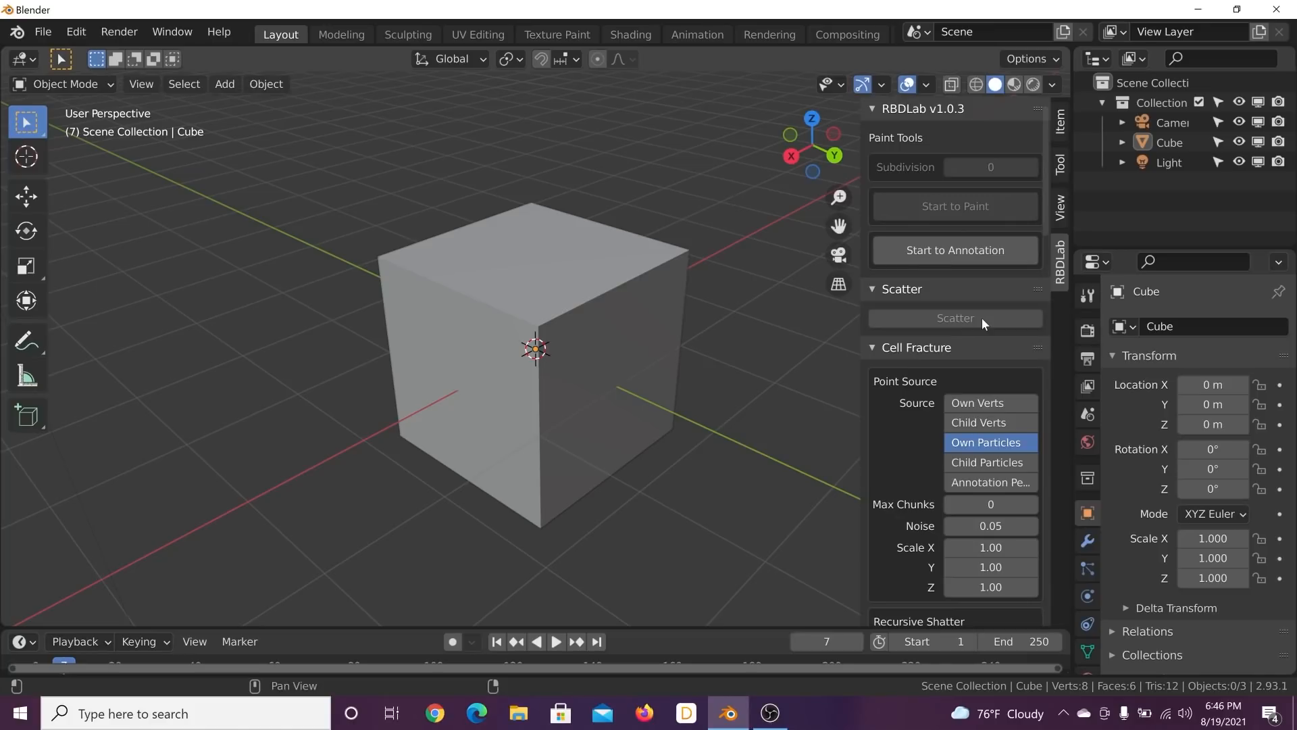
{"action": "scroll", "coordinate": [982, 317], "scroll_direction": "down", "scroll_amount": 10}
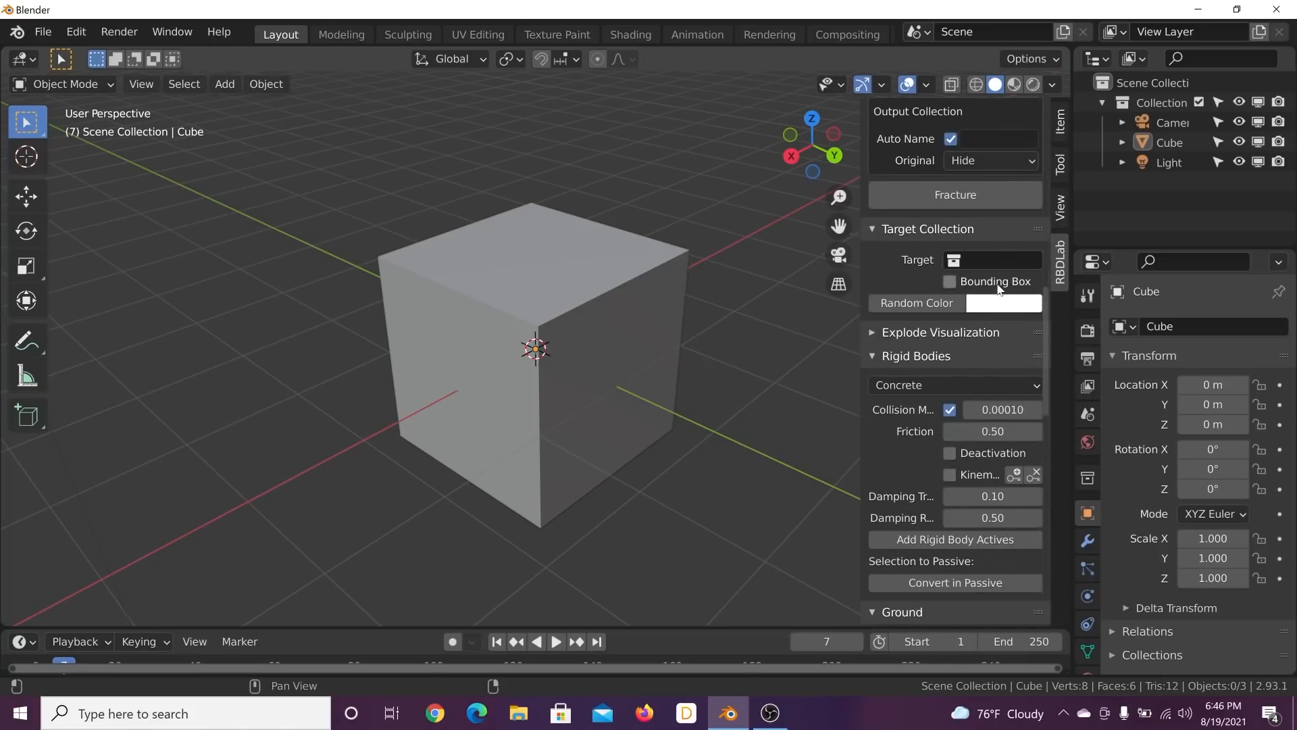
{"action": "left_click_drag", "start_coordinate": [1047, 367], "coordinate": [1056, 164]}
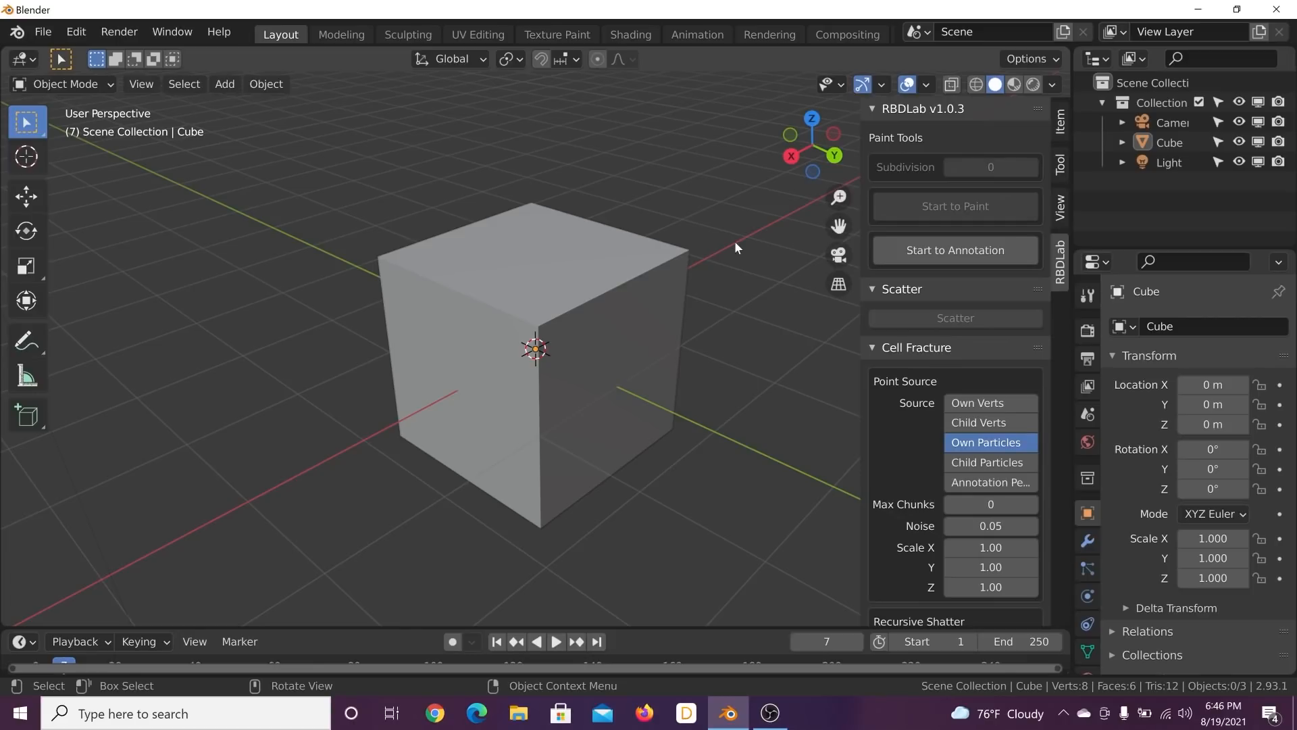
Step: Delete the default cube from the scene
{"action": "middle_click_drag", "start_coordinate": [565, 351], "coordinate": [473, 369]}
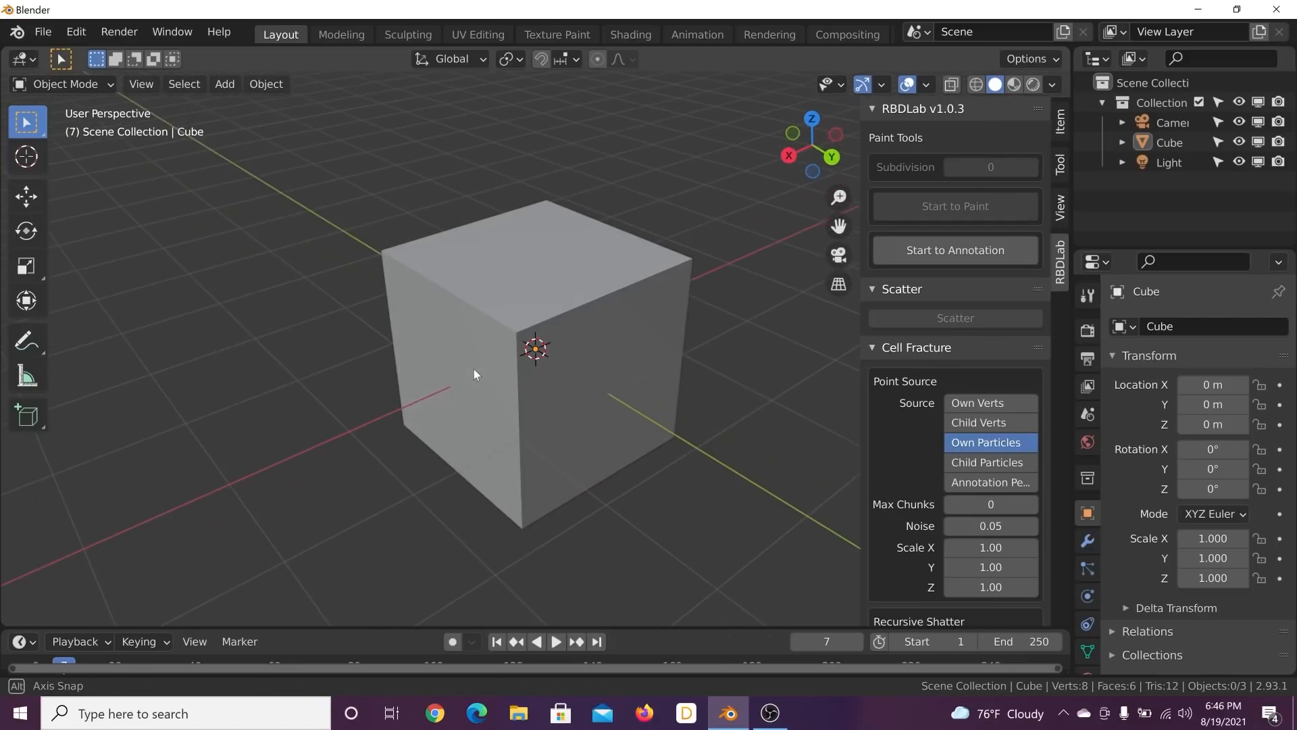
{"action": "mouse_move", "coordinate": [481, 394]}
{"action": "middle_mouse_down"}
{"action": "mouse_move", "coordinate": [534, 388]}
{"action": "mouse_move", "coordinate": [496, 393]}
{"action": "middle_mouse_up"}
{"action": "scroll", "coordinate": [526, 383], "scroll_direction": "up", "scroll_amount": 5}
{"action": "scroll", "coordinate": [526, 382], "scroll_direction": "down", "scroll_amount": 3}
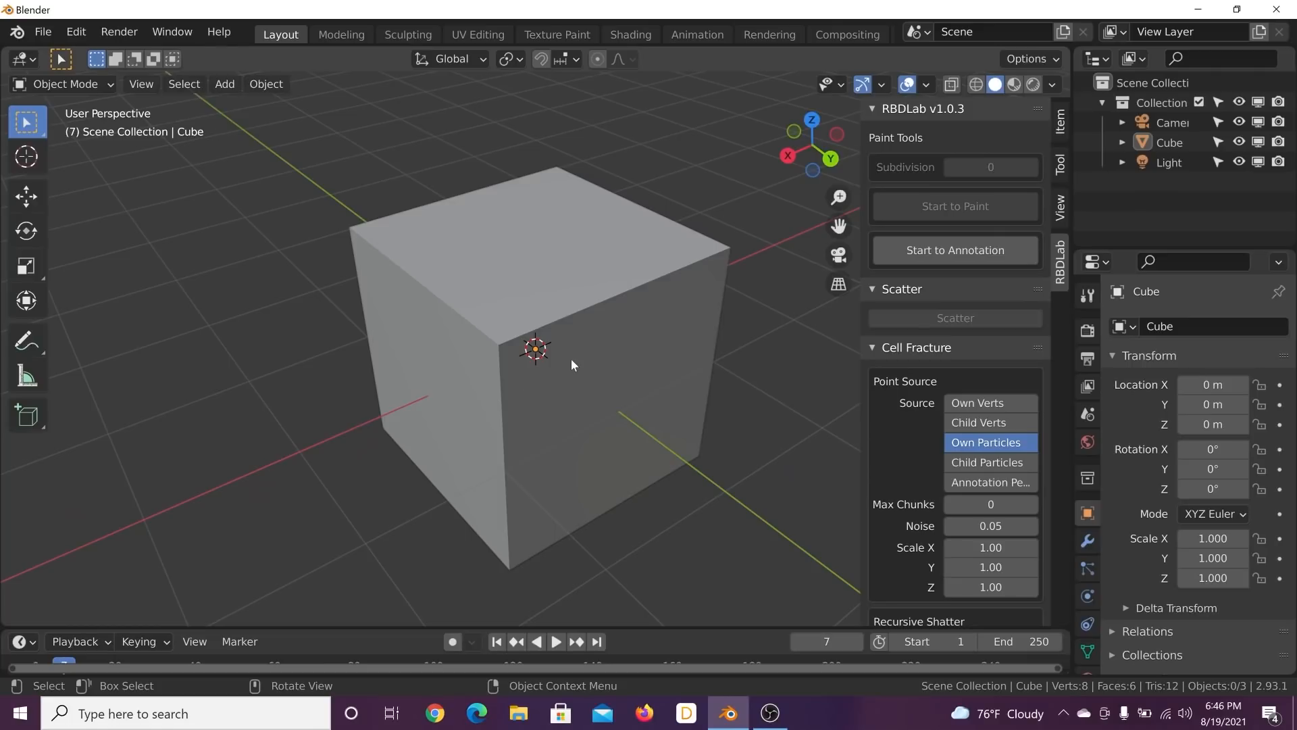
{"action": "left_click", "coordinate": [554, 337]}
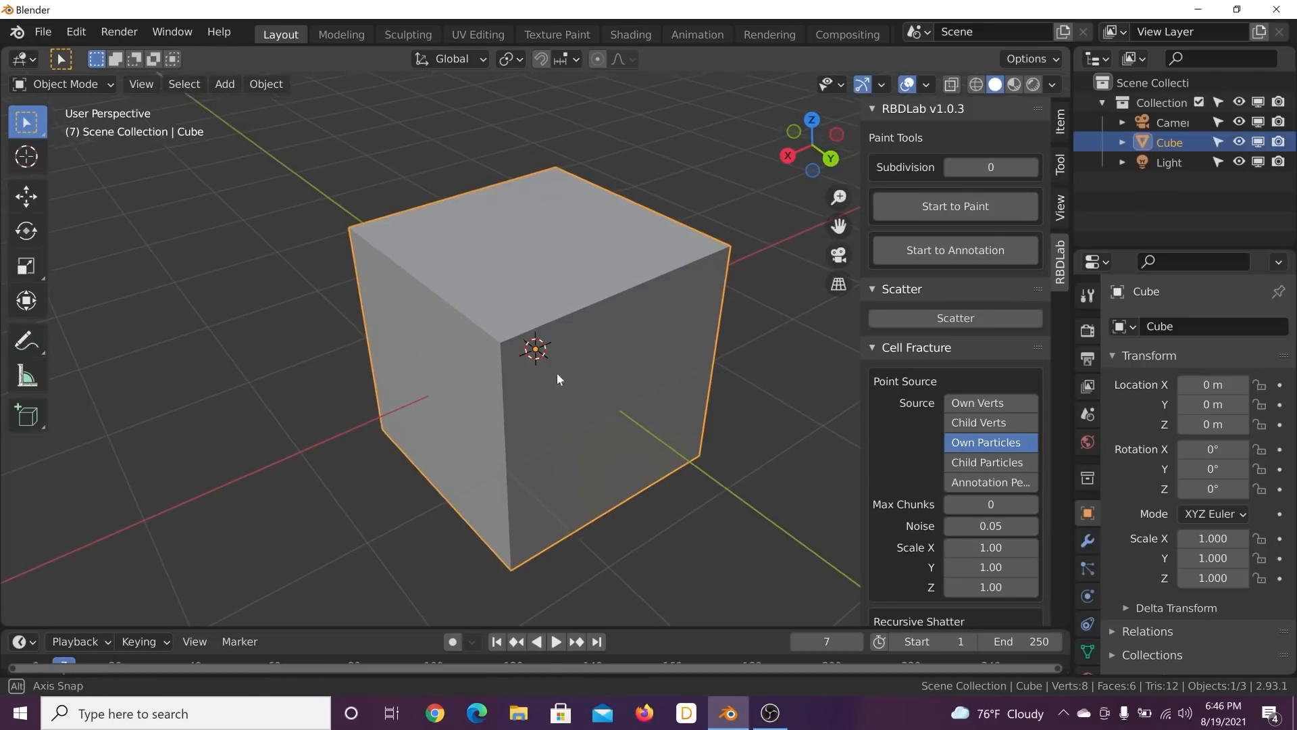
{"action": "key", "text": "Delete"}
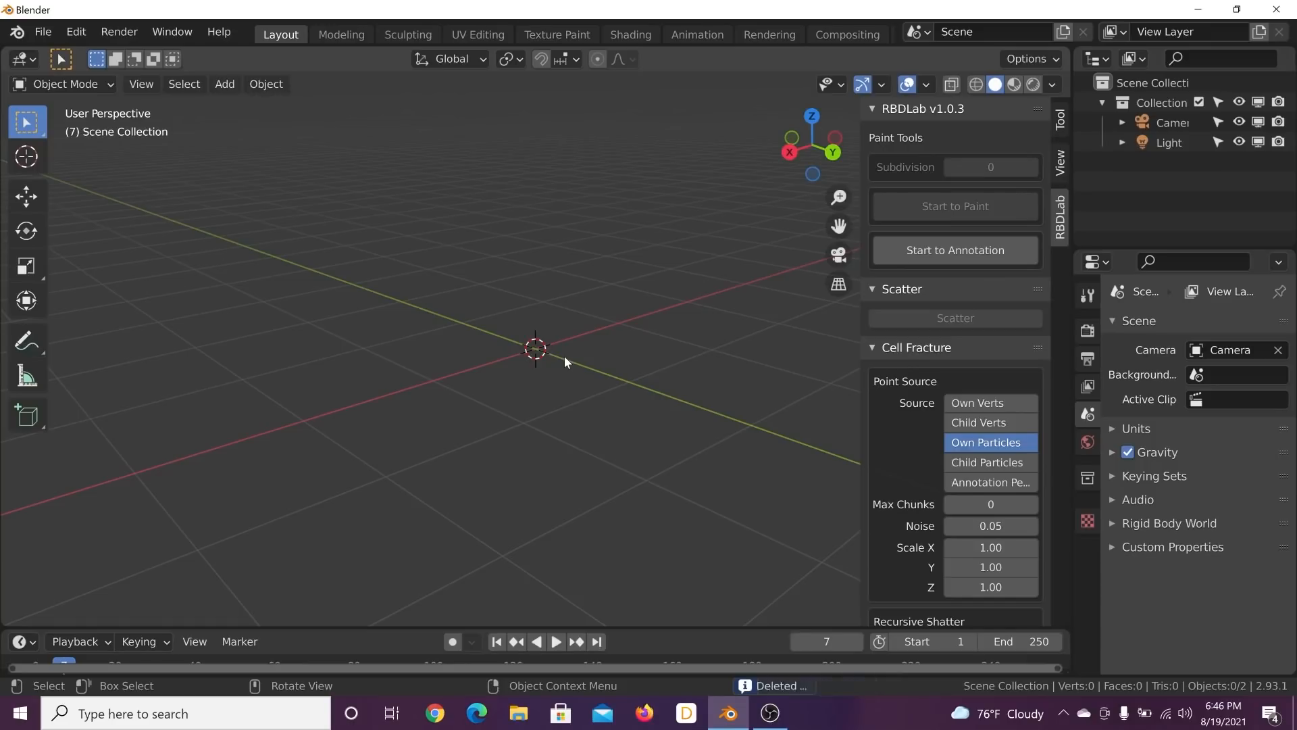
Step: Import the rubberDuck model as a Wavefront OBJ file
{"action": "left_click", "coordinate": [44, 33]}
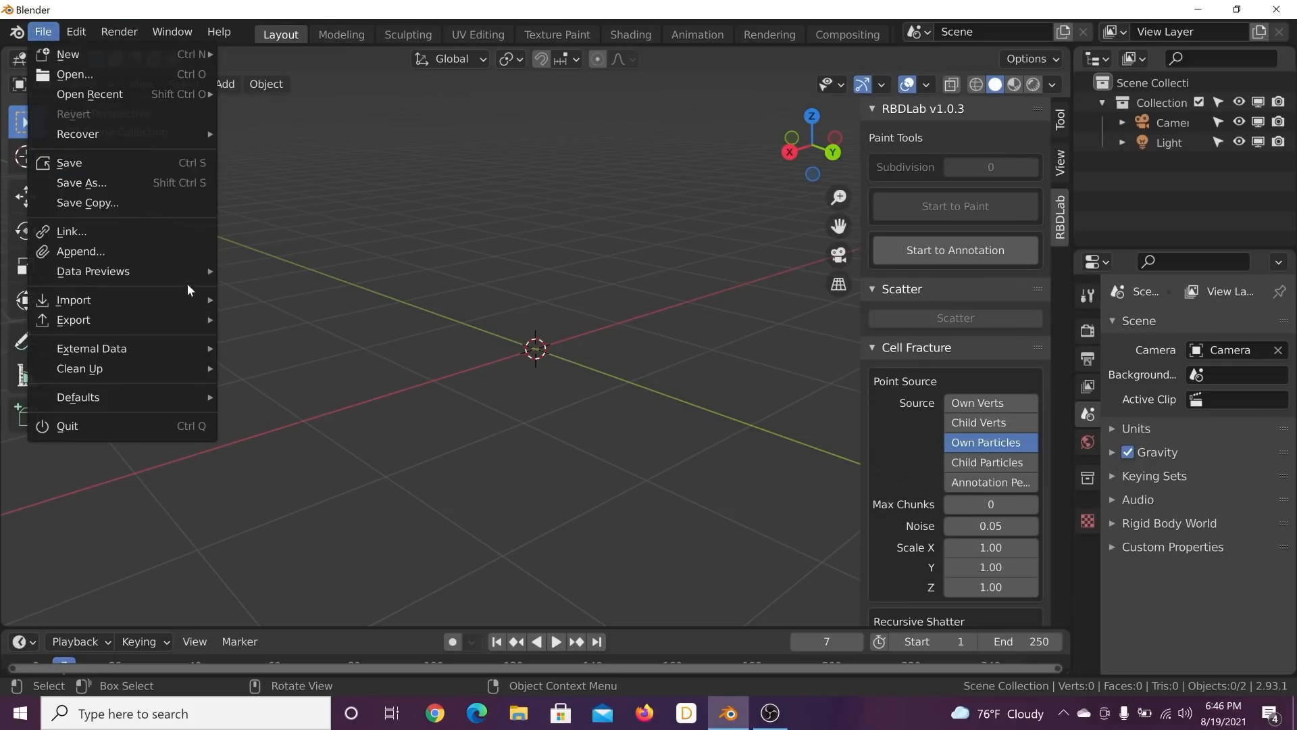
{"action": "mouse_move", "coordinate": [99, 294]}
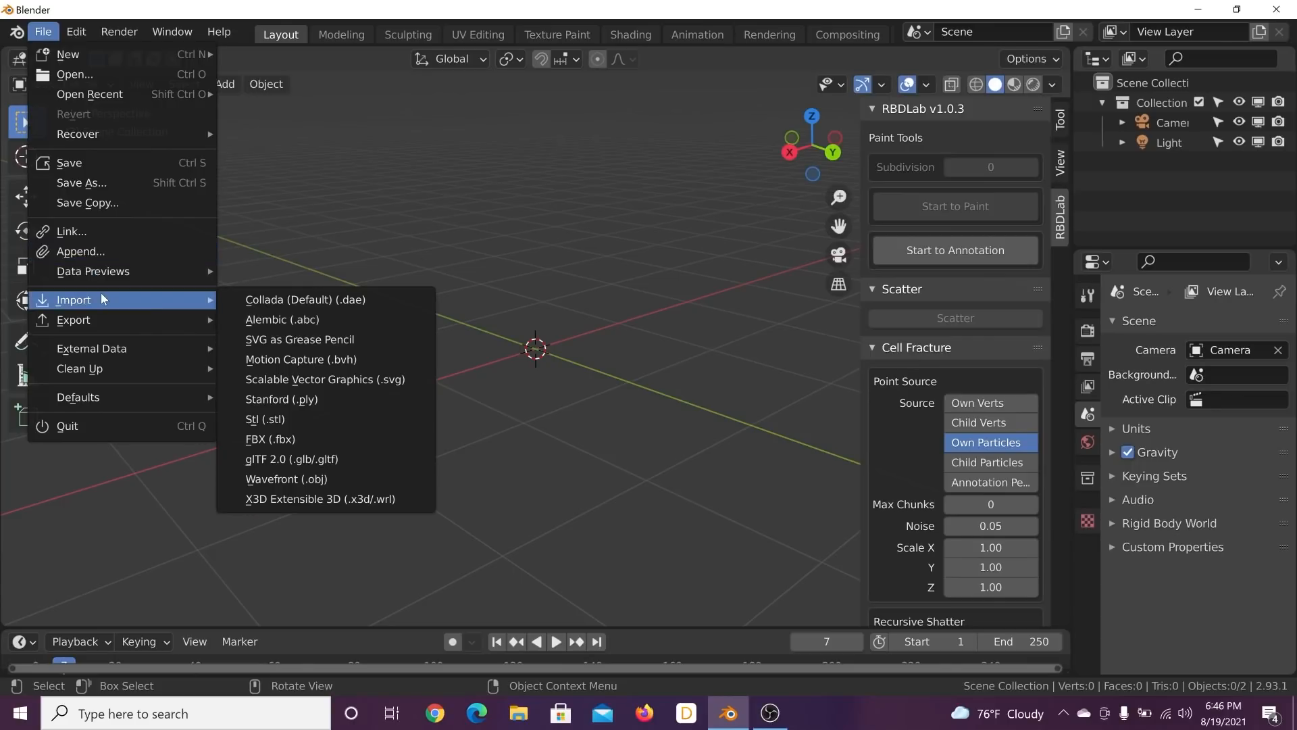
{"action": "left_click", "coordinate": [313, 480]}
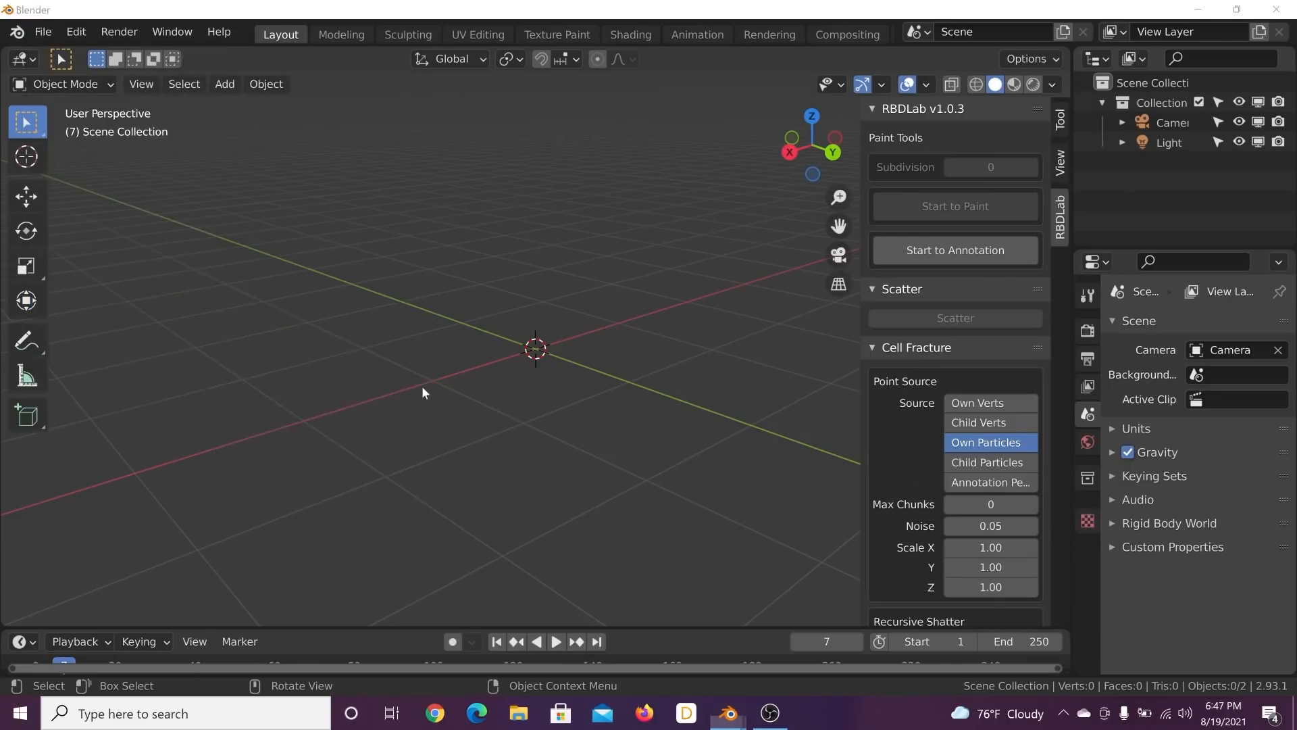
{"action": "left_click", "coordinate": [264, 213]}
{"action": "double_click", "coordinate": [486, 184]}
{"action": "double_click", "coordinate": [480, 165]}
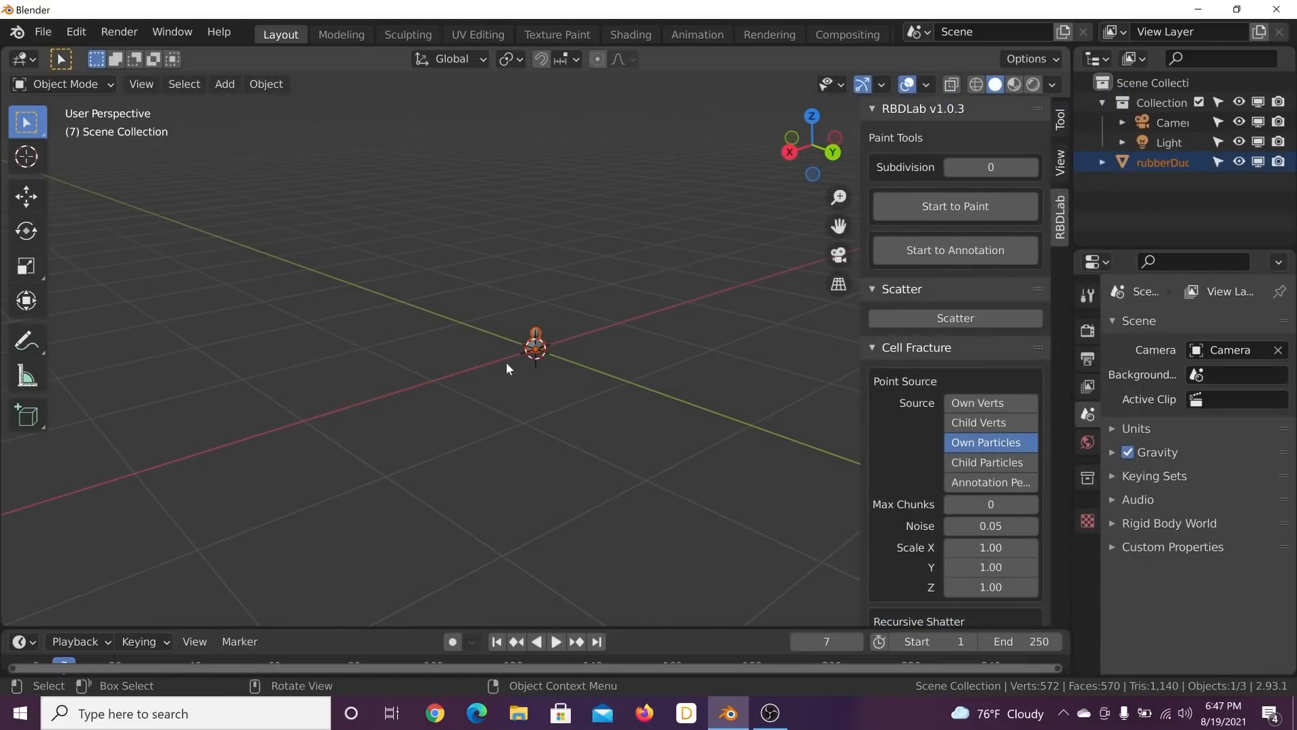
Step: Scale the imported rubber duck up uniformly to about 13.688 on all axes
{"action": "key", "text": "s"}
{"action": "left_click", "coordinate": [93, 521]}
{"action": "middle_click_drag", "start_coordinate": [436, 353], "coordinate": [604, 333]}
Step: Set the rubber duck's surface to flat shading
{"action": "right_click", "coordinate": [604, 333]}
{"action": "left_click", "coordinate": [546, 226]}
{"action": "right_click", "coordinate": [545, 226]}
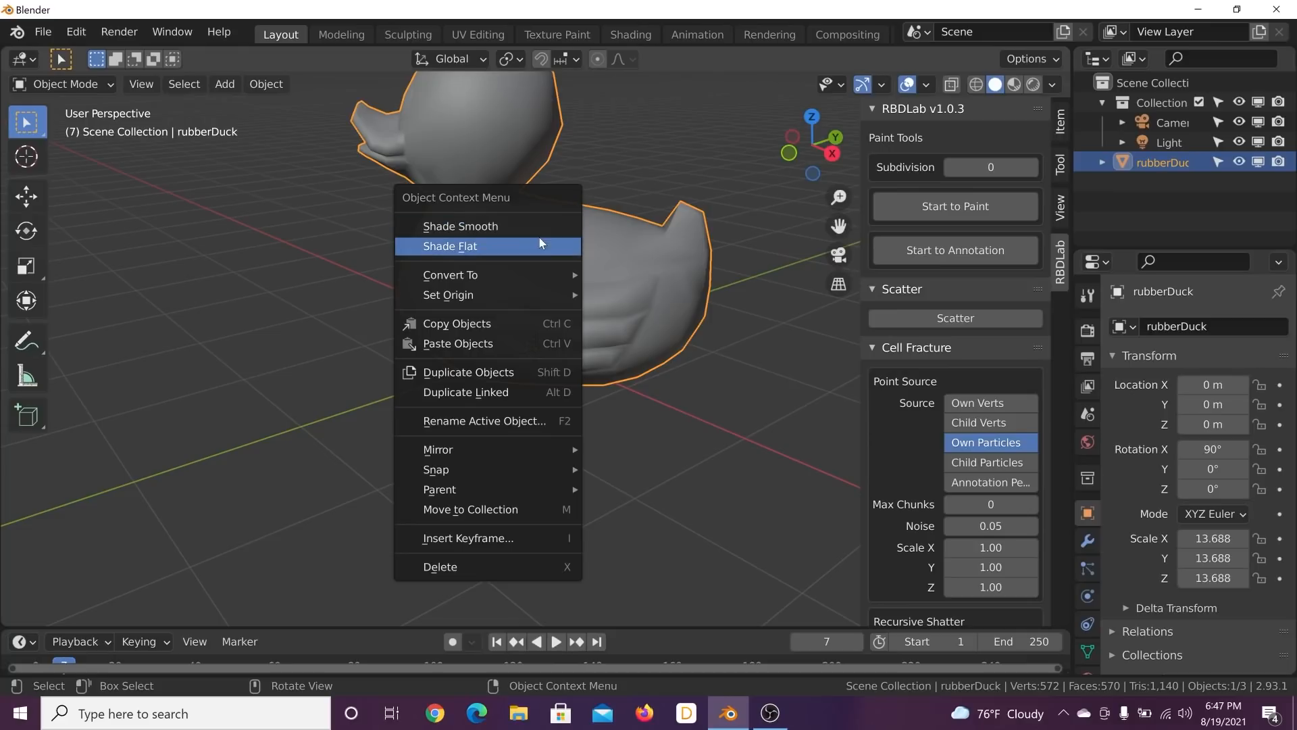
{"action": "left_click", "coordinate": [537, 244]}
Step: Apply the rubber duck's scale transform
{"action": "key", "text": "ctrl+a"}
{"action": "left_click", "coordinate": [519, 282]}
{"action": "mouse_move", "coordinate": [513, 355]}
{"action": "middle_mouse_down"}
{"action": "mouse_move", "coordinate": [721, 358]}
{"action": "mouse_move", "coordinate": [627, 331]}
{"action": "mouse_move", "coordinate": [777, 336]}
{"action": "middle_mouse_up"}
{"action": "scroll", "coordinate": [721, 358], "scroll_direction": "up", "scroll_amount": 3}
{"action": "scroll", "coordinate": [707, 339], "scroll_direction": "down", "scroll_amount": 3}
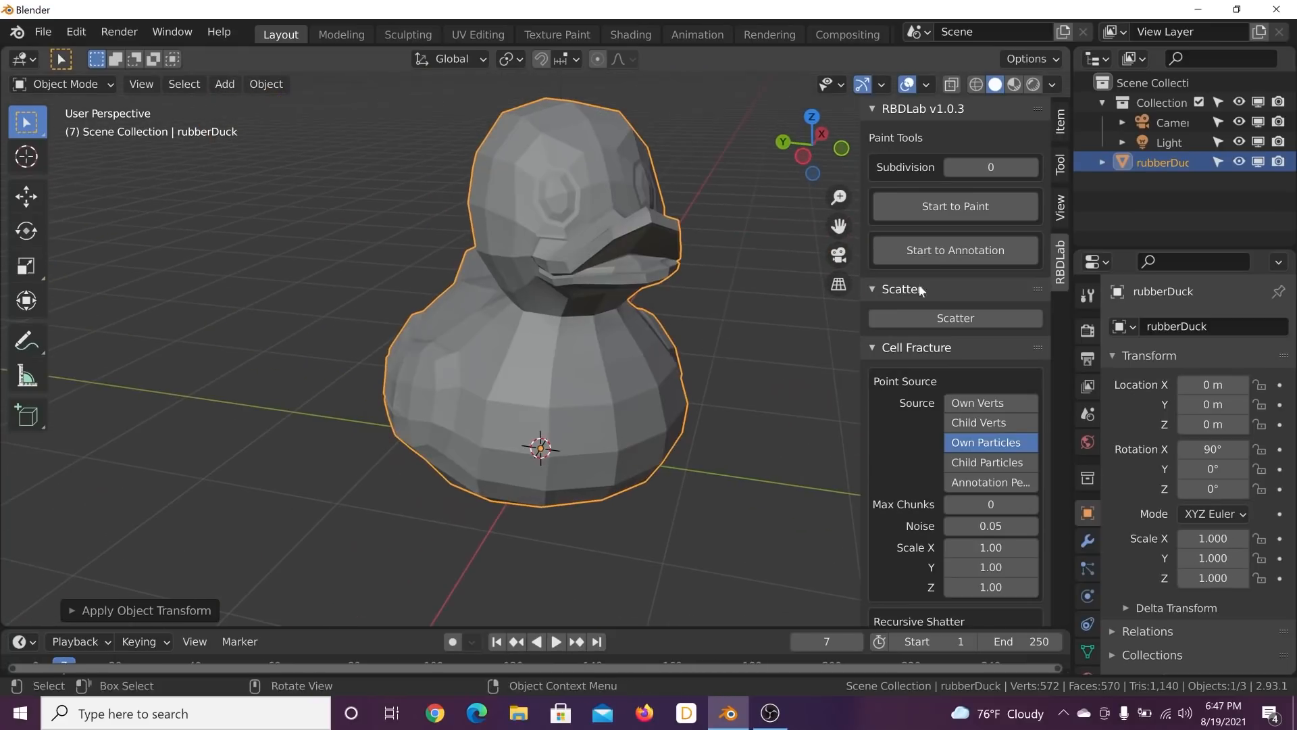
Step: Draw a curved annotation stroke across the duck's chest and scatter points through the mesh with a secondary count of 78
{"action": "left_click", "coordinate": [951, 261]}
{"action": "mouse_move", "coordinate": [479, 329]}
{"action": "left_mouse_down"}
{"action": "mouse_move", "coordinate": [638, 451]}
{"action": "mouse_move", "coordinate": [659, 392]}
{"action": "left_mouse_up"}
{"action": "middle_click_drag", "start_coordinate": [662, 383], "coordinate": [732, 383]}
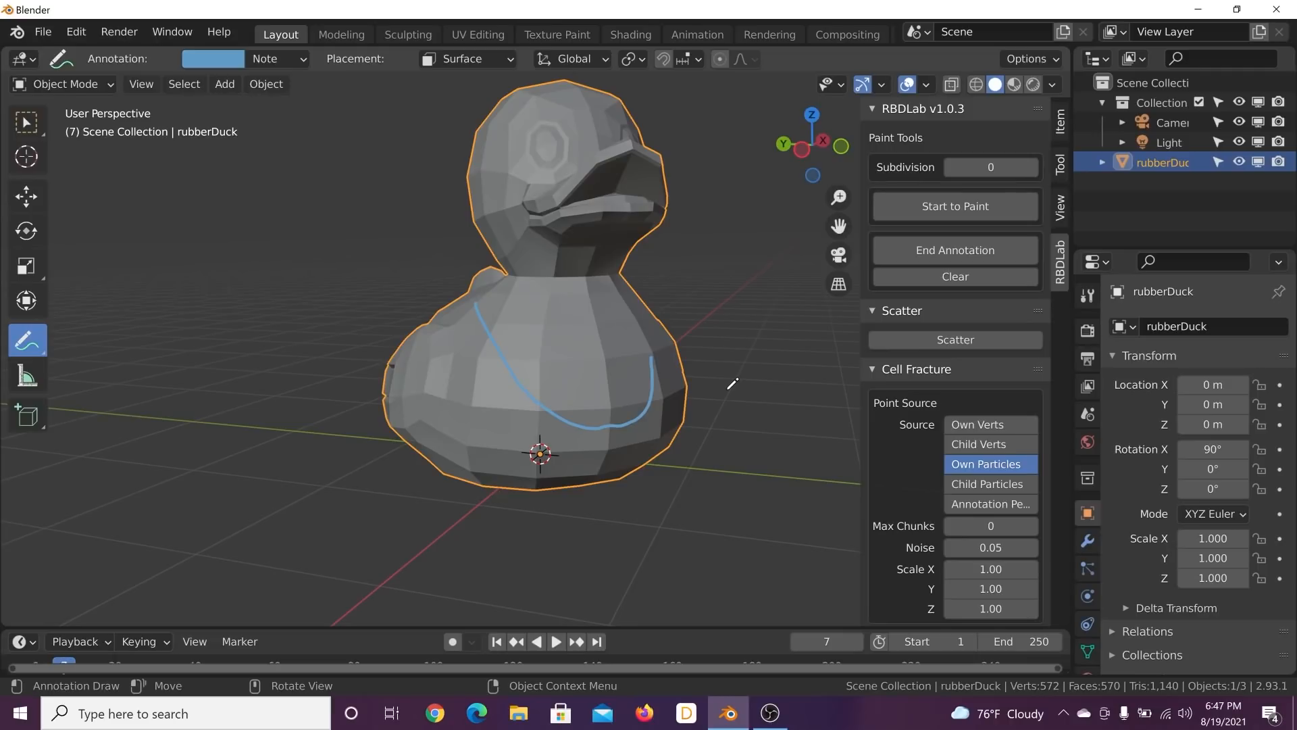
{"action": "left_click", "coordinate": [983, 339]}
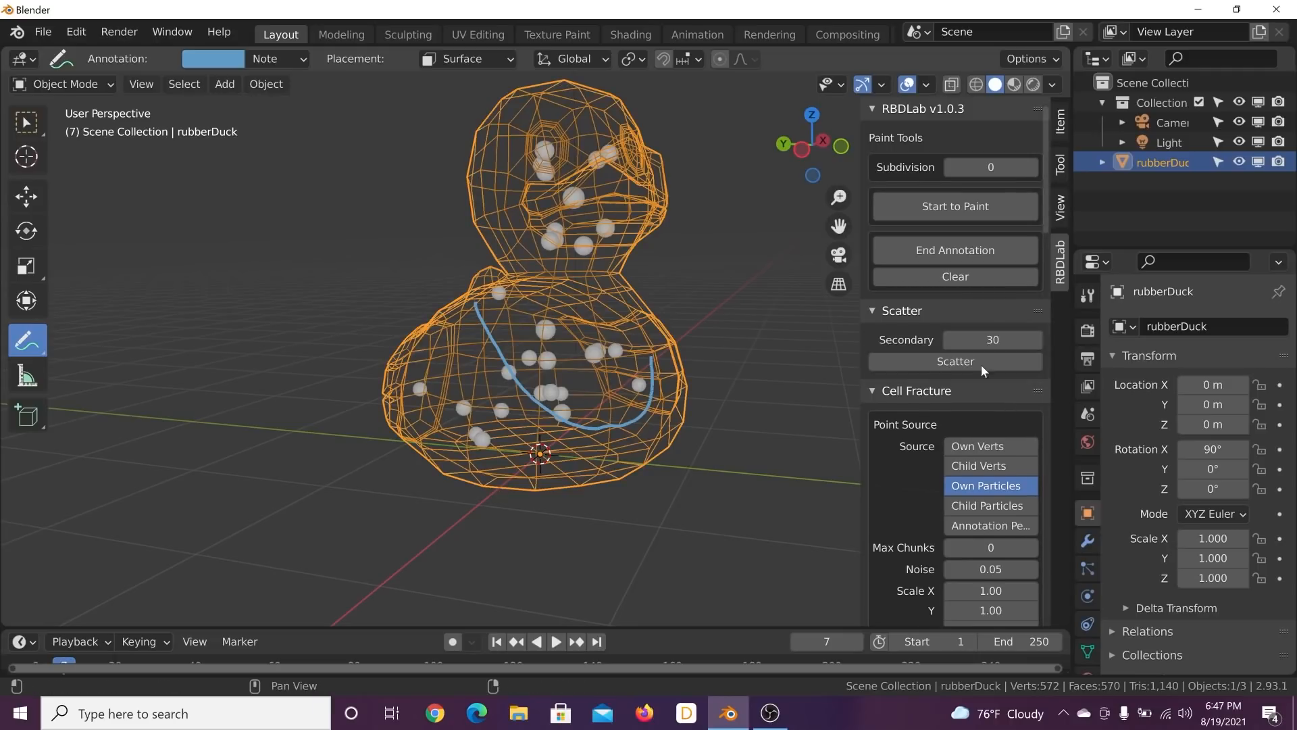
{"action": "left_click_drag", "start_coordinate": [990, 340], "coordinate": [1040, 340]}
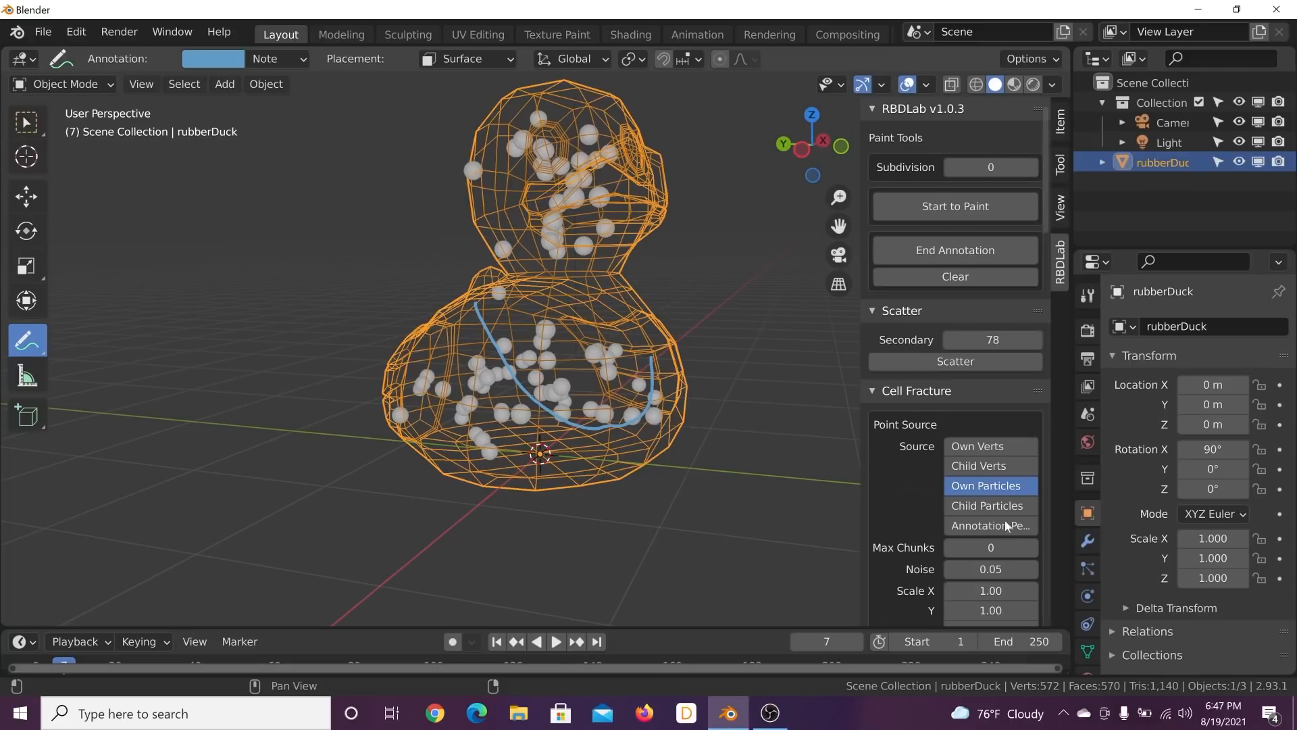
Step: Fracture the duck with the annotation pencil stroke as the cell fracture point source
{"action": "scroll", "coordinate": [998, 473], "scroll_direction": "down", "scroll_amount": 2}
{"action": "left_click", "coordinate": [999, 477]}
{"action": "scroll", "coordinate": [993, 490], "scroll_direction": "down", "scroll_amount": 3}
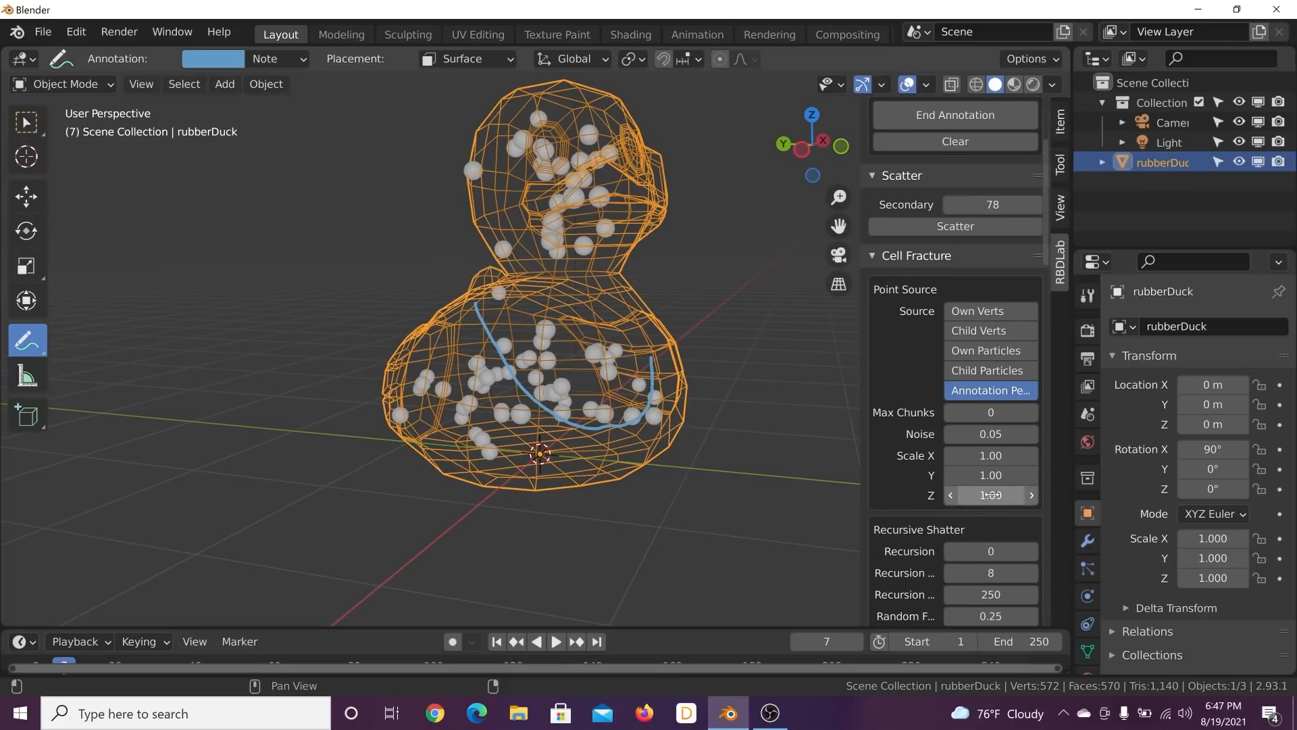
{"action": "scroll", "coordinate": [983, 522], "scroll_direction": "down", "scroll_amount": 5}
{"action": "left_click", "coordinate": [973, 481]}
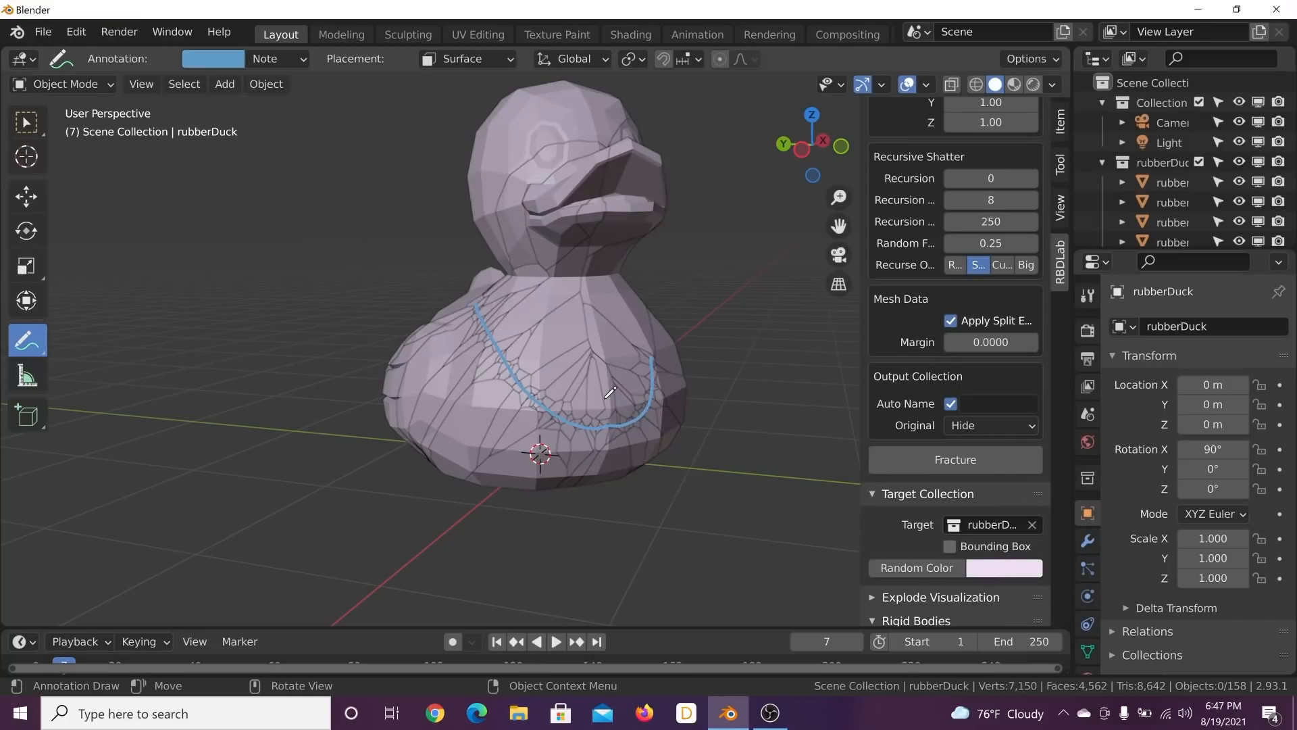
Step: Inspect the cracks along the annotation stroke and start the explode visualization, varying its amount to separate the pieces
{"action": "scroll", "coordinate": [610, 392], "scroll_direction": "up", "scroll_amount": 5}
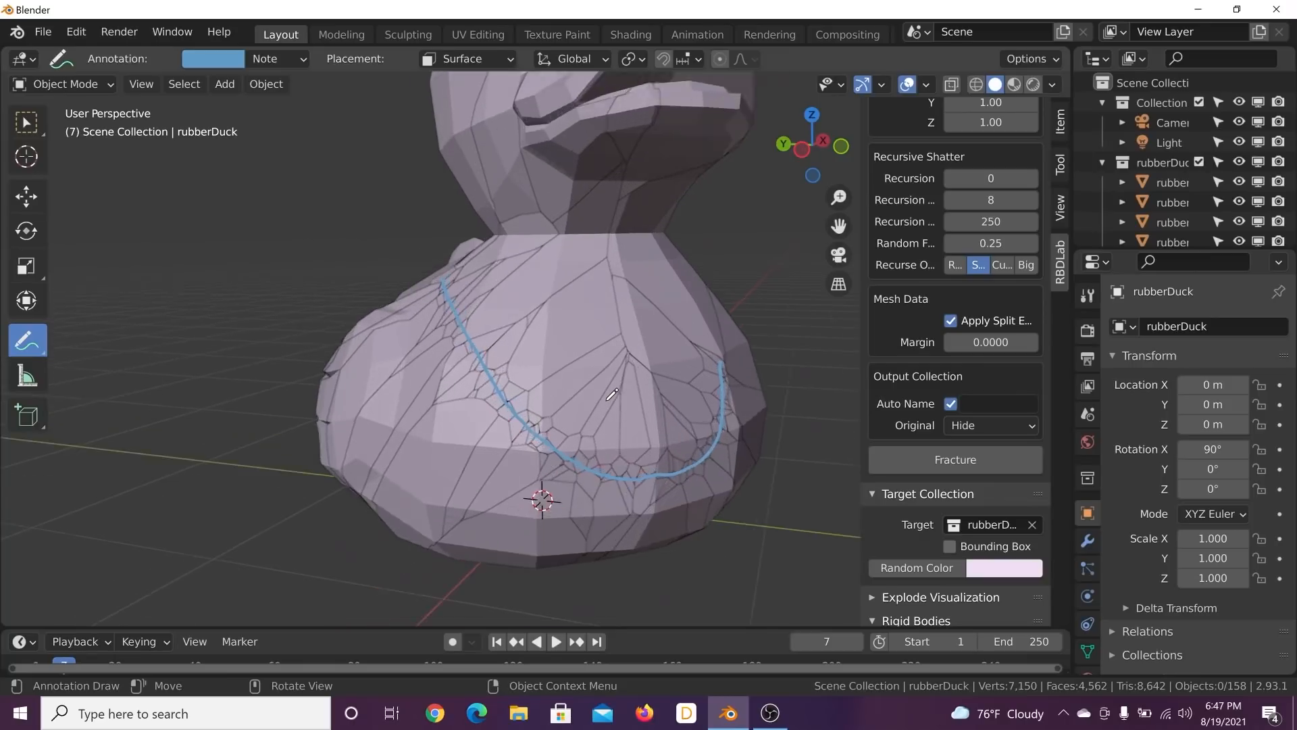
{"action": "mouse_move", "coordinate": [610, 392]}
{"action": "middle_mouse_down"}
{"action": "mouse_move", "coordinate": [533, 355]}
{"action": "mouse_move", "coordinate": [493, 368]}
{"action": "mouse_move", "coordinate": [492, 380]}
{"action": "mouse_move", "coordinate": [529, 354]}
{"action": "mouse_move", "coordinate": [627, 385]}
{"action": "mouse_move", "coordinate": [414, 237]}
{"action": "middle_mouse_up"}
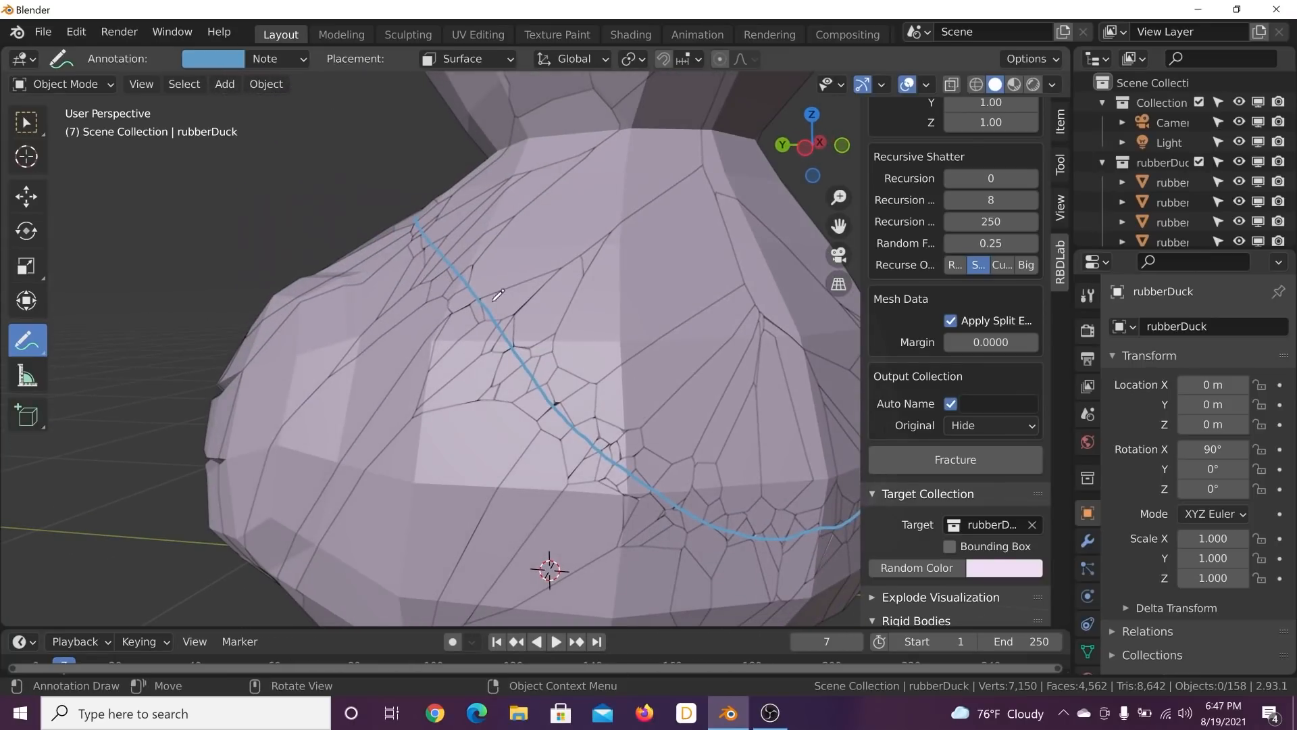
{"action": "middle_click_drag", "start_coordinate": [737, 521], "coordinate": [669, 514]}
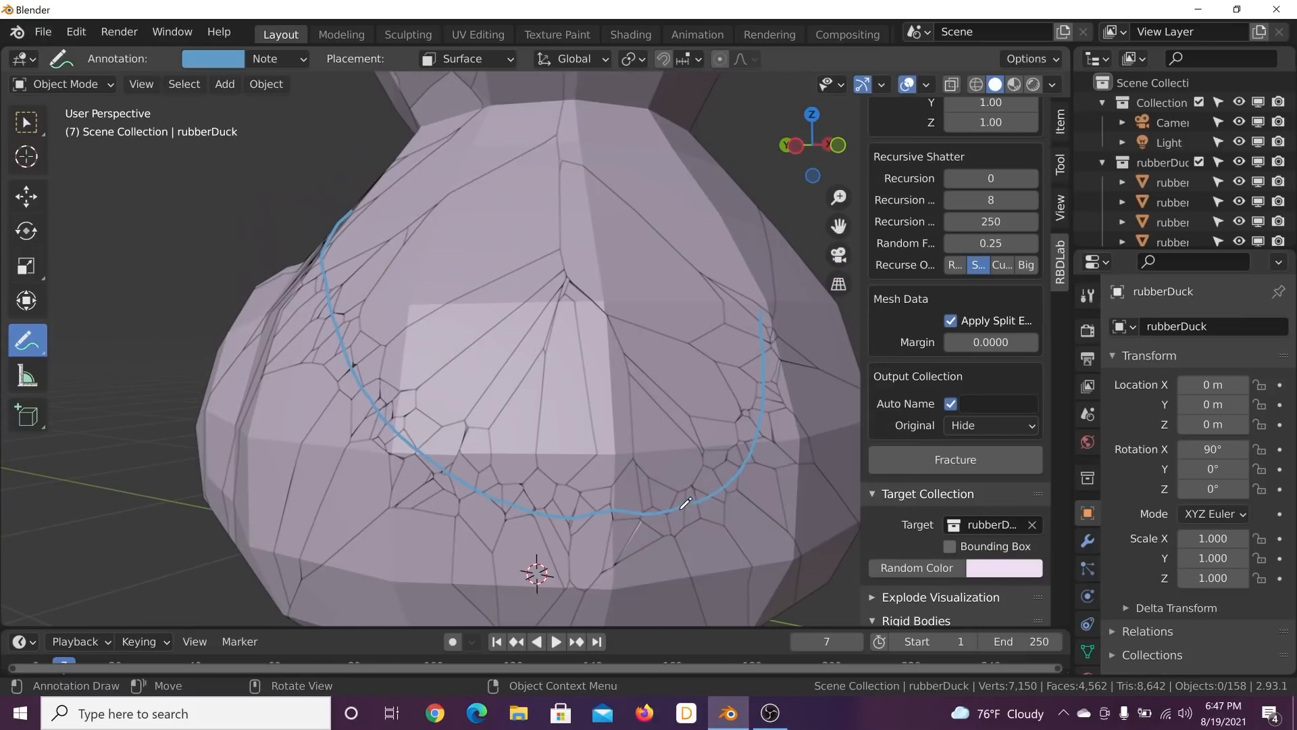
{"action": "scroll", "coordinate": [938, 486], "scroll_direction": "down", "scroll_amount": 3}
{"action": "left_click", "coordinate": [936, 500]}
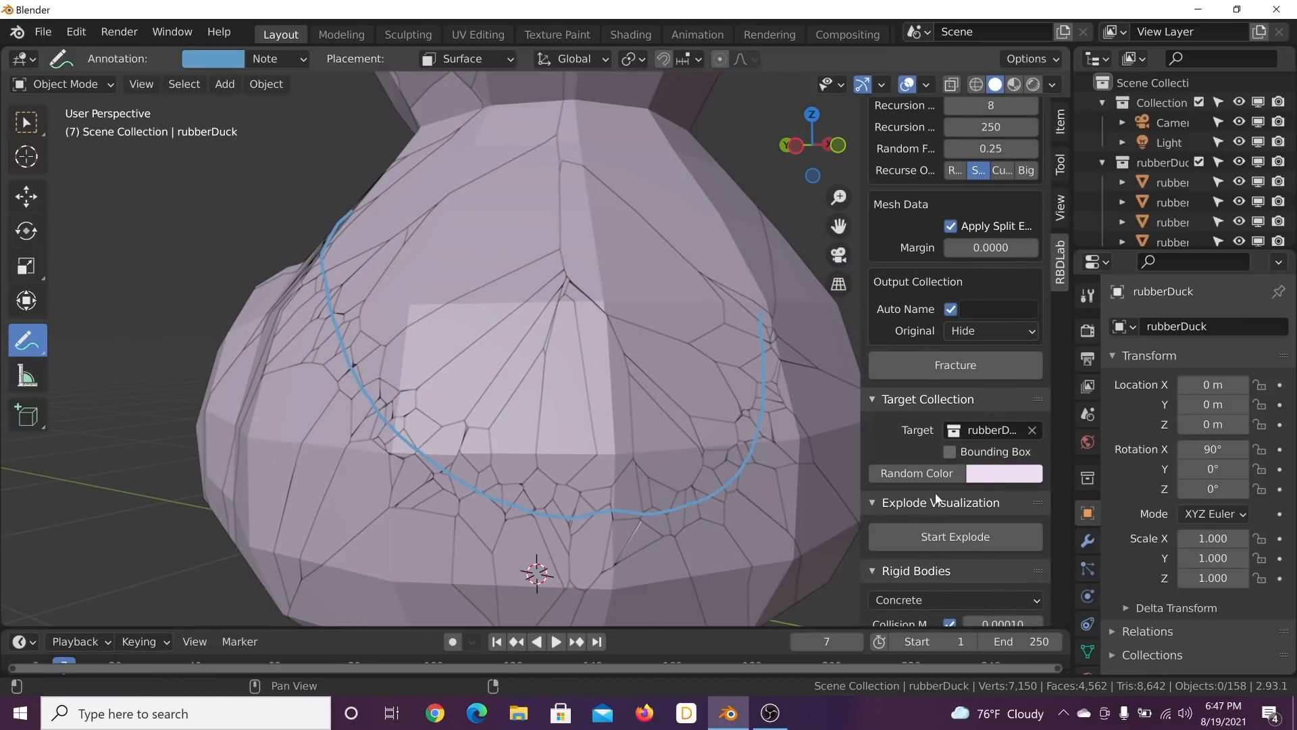
{"action": "left_click", "coordinate": [963, 546]}
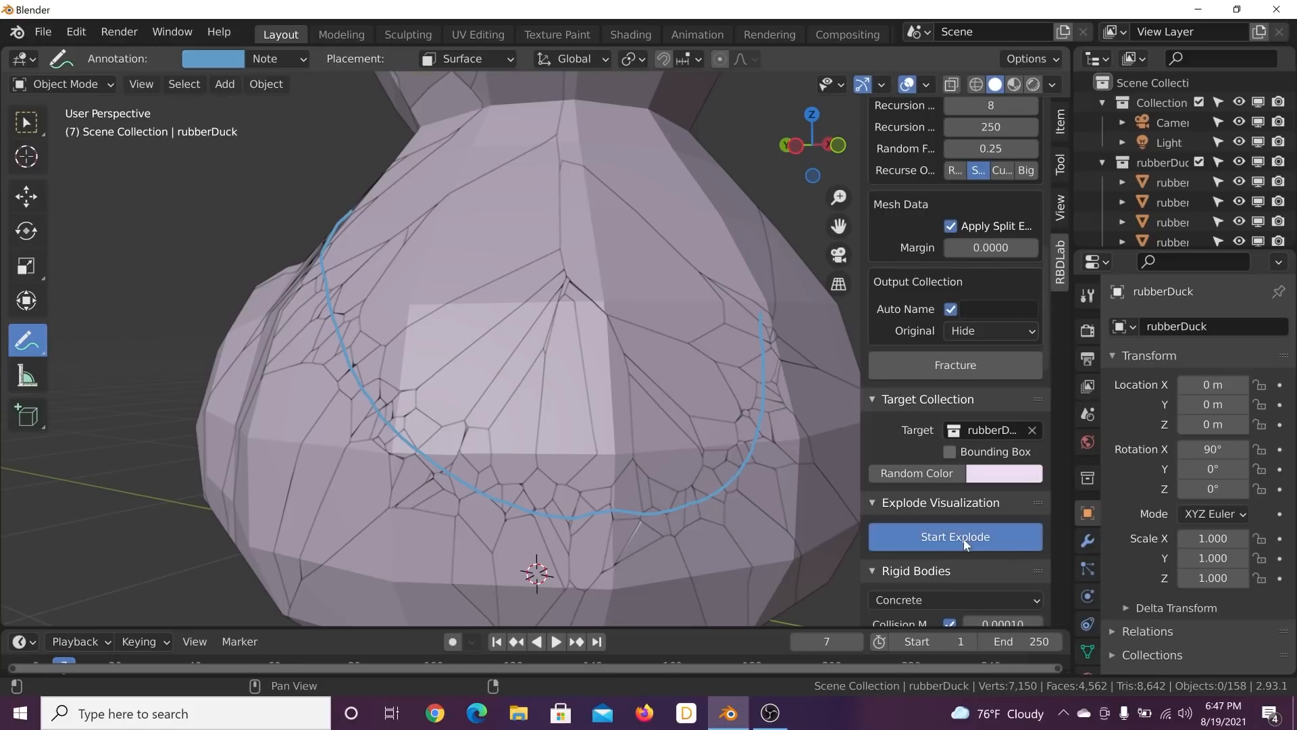
{"action": "scroll", "coordinate": [965, 544], "scroll_direction": "down", "scroll_amount": 3}
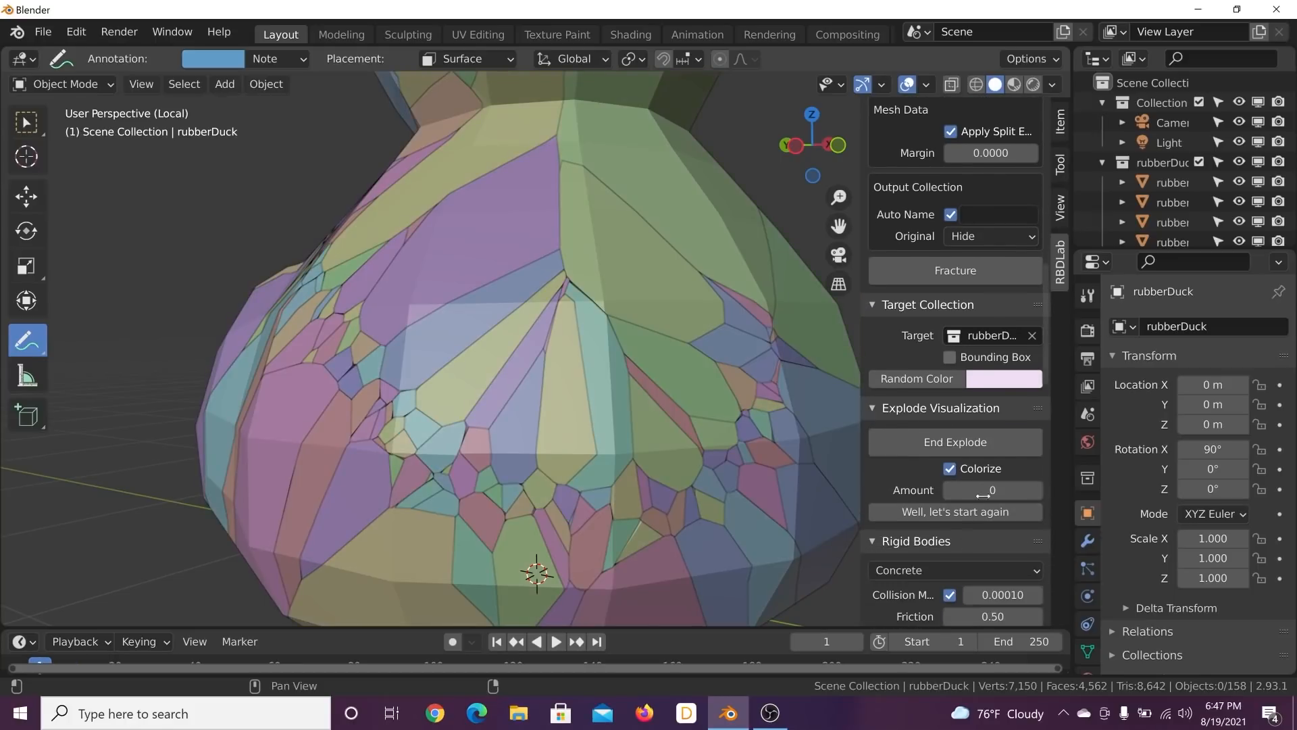
{"action": "left_click_drag", "start_coordinate": [983, 495], "coordinate": [953, 490]}
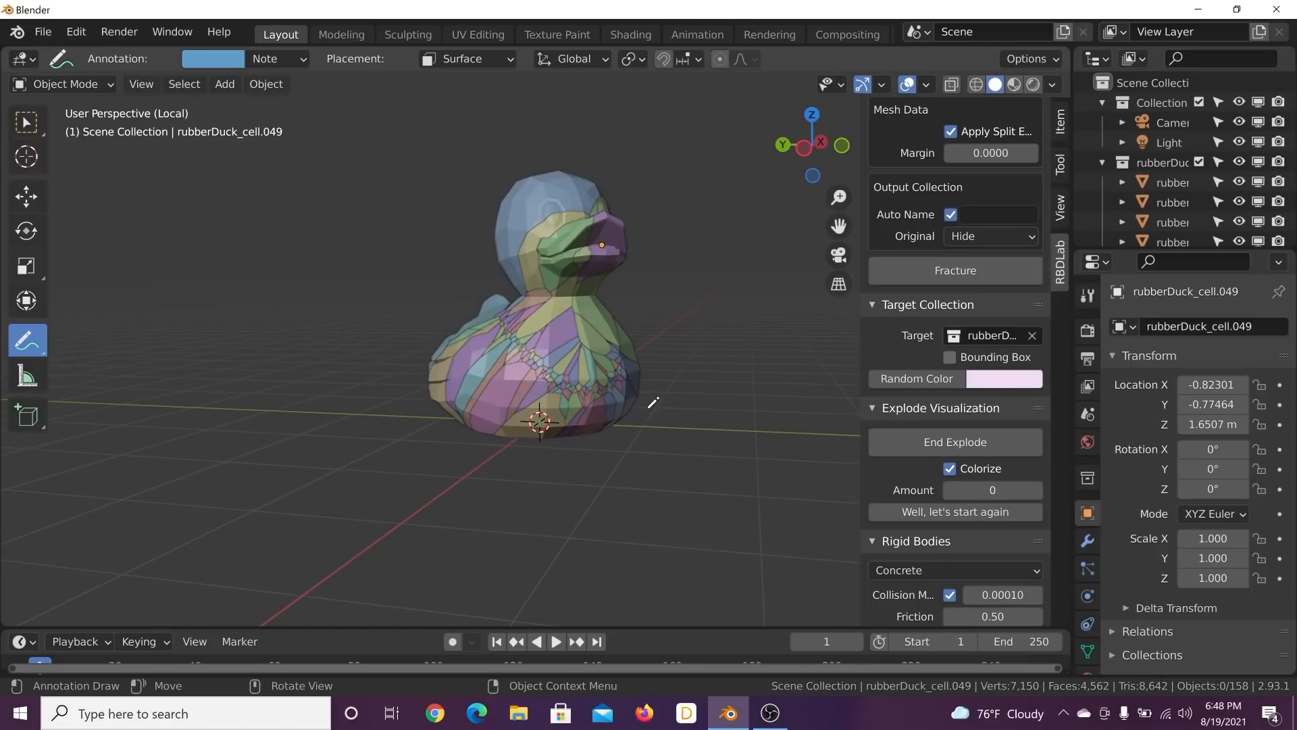
Step: Scatter points through the unfractured rubber duck with a secondary count of 111
{"action": "scroll", "coordinate": [662, 405], "scroll_direction": "up", "scroll_amount": 4}
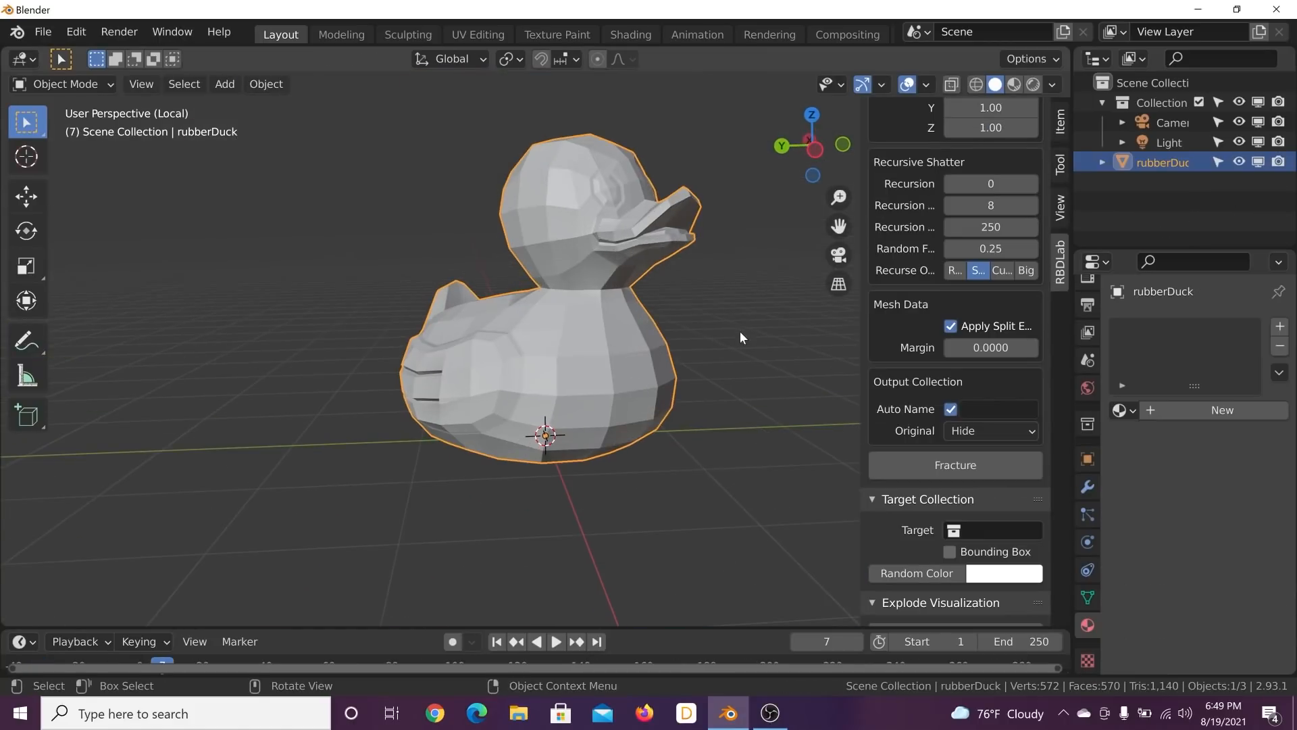
{"action": "mouse_move", "coordinate": [740, 336]}
{"action": "middle_mouse_down", "text": "shift"}
{"action": "mouse_move", "coordinate": [704, 363]}
{"action": "mouse_move", "coordinate": [710, 379]}
{"action": "middle_mouse_up", "text": "shift"}
{"action": "scroll", "coordinate": [906, 368], "scroll_direction": "up", "scroll_amount": 11}
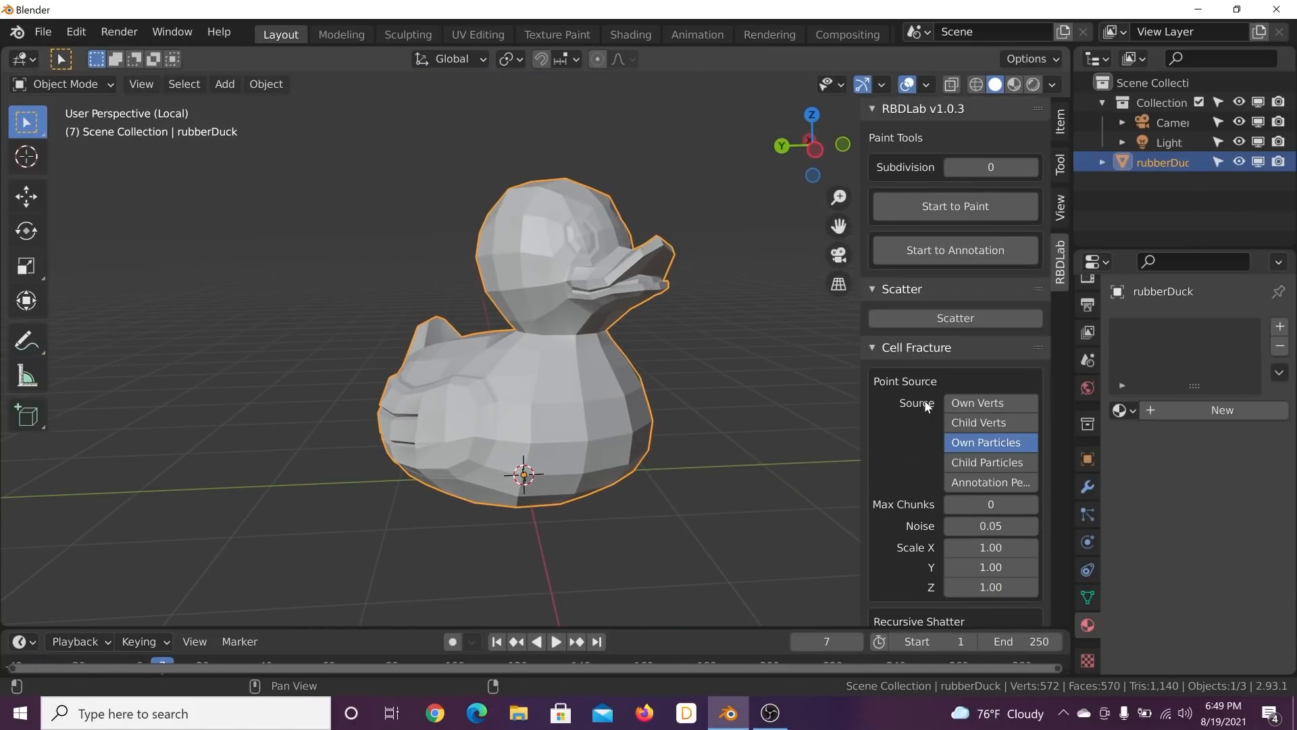
{"action": "left_click", "coordinate": [966, 316]}
{"action": "left_click_drag", "start_coordinate": [993, 317], "coordinate": [1047, 317]}
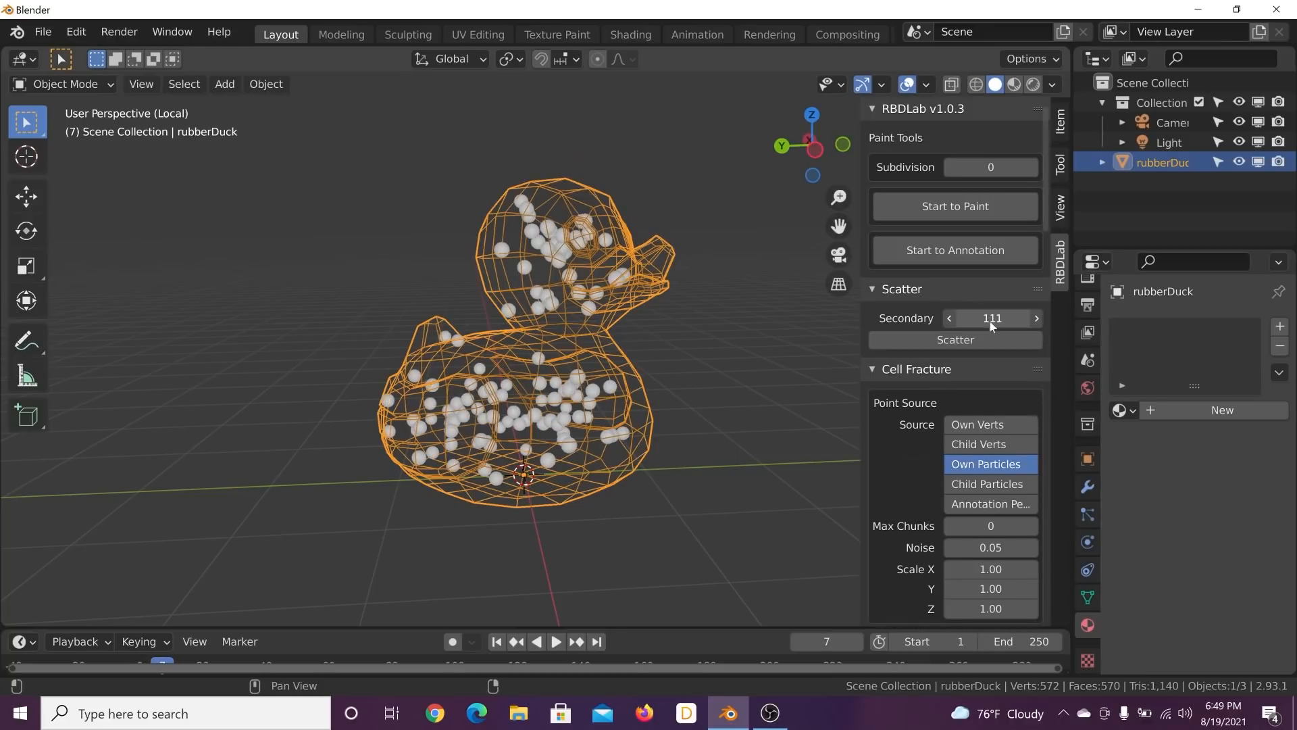
Step: Set the recursion source limit to 6 and fracture the duck from its own particles
{"action": "scroll", "coordinate": [946, 433], "scroll_direction": "down", "scroll_amount": 1}
{"action": "scroll", "coordinate": [945, 439], "scroll_direction": "down", "scroll_amount": 12}
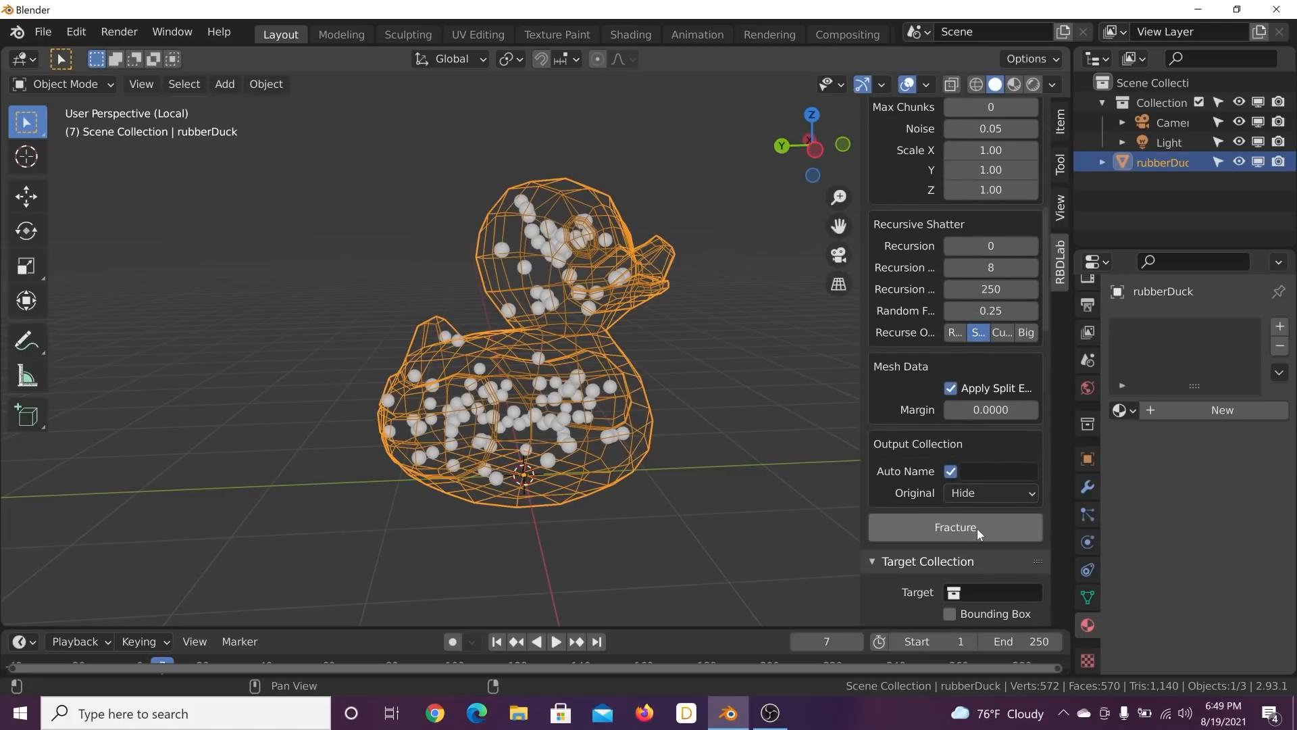
{"action": "left_click", "coordinate": [953, 266]}
{"action": "left_click", "coordinate": [953, 266]}
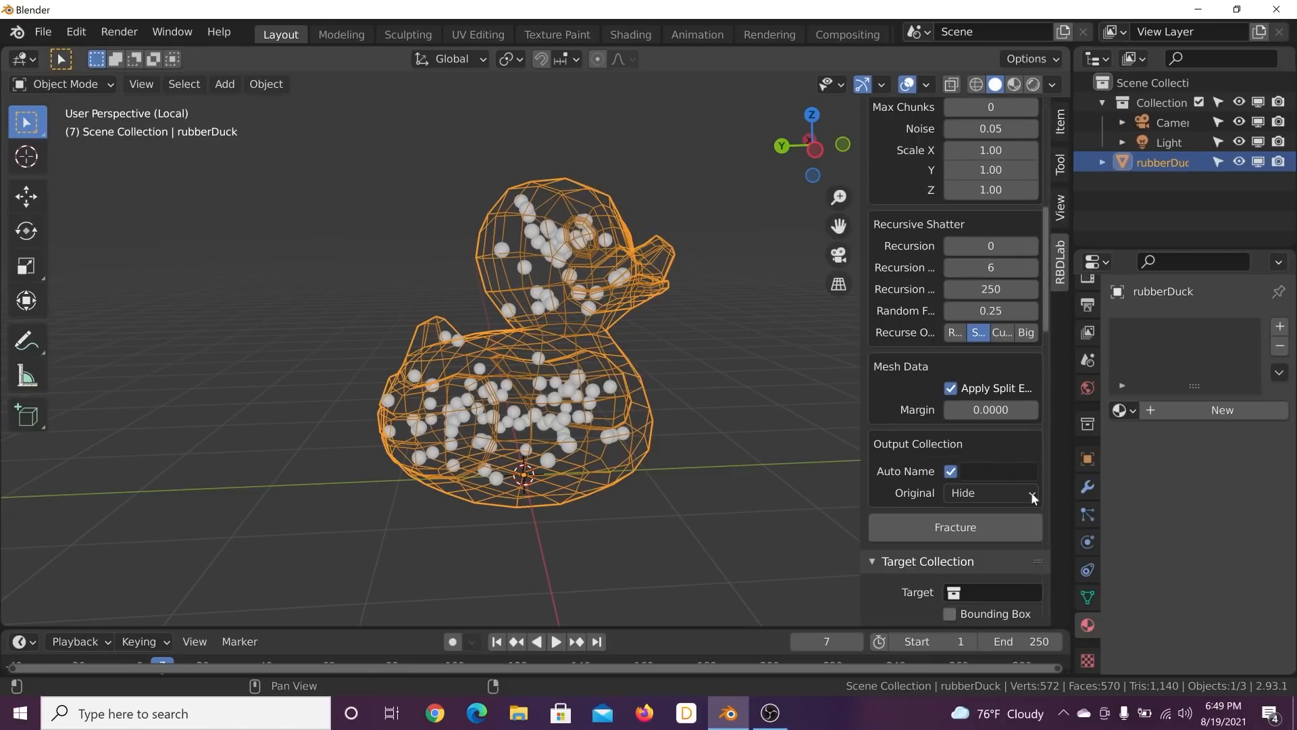
{"action": "left_click", "coordinate": [960, 531]}
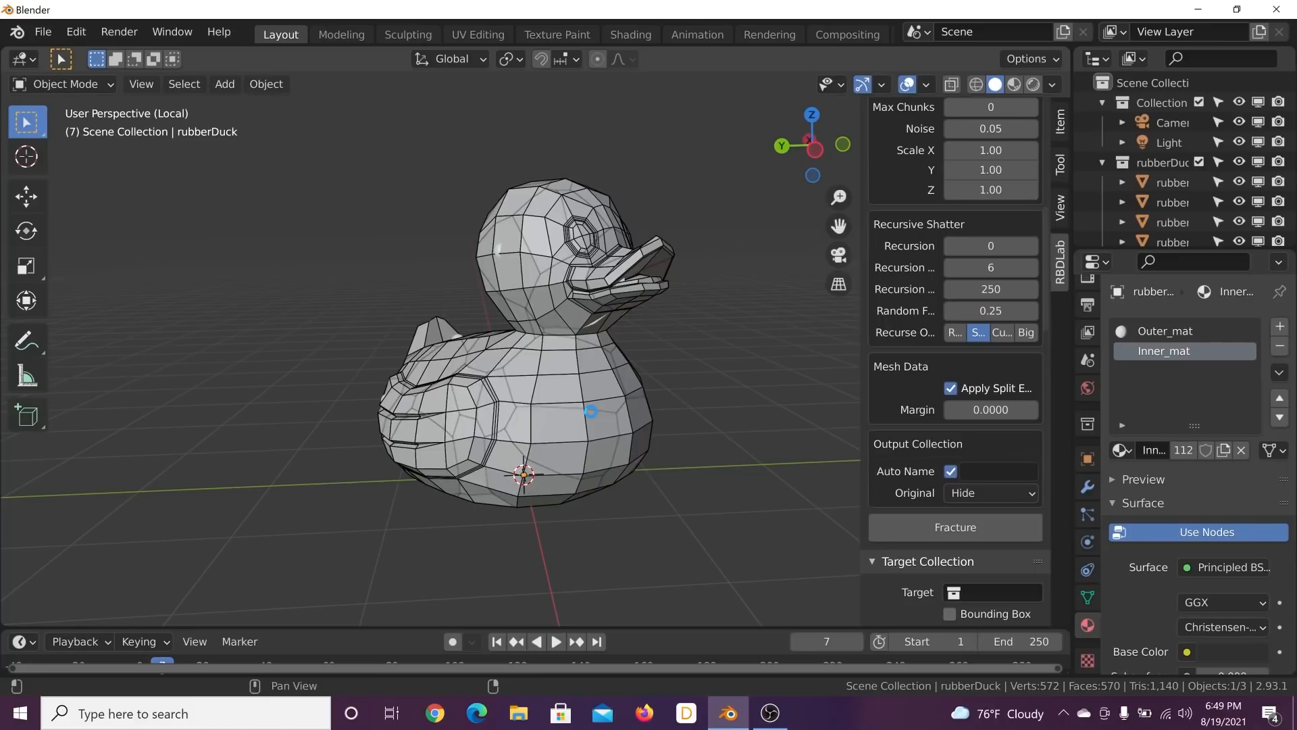
Step: Inspect the fractured duck from several sides and show the viewport in material preview shading
{"action": "middle_click_drag", "start_coordinate": [604, 333], "coordinate": [708, 305]}
{"action": "scroll", "coordinate": [539, 402], "scroll_direction": "up", "scroll_amount": 4}
{"action": "scroll", "coordinate": [667, 257], "scroll_direction": "down", "scroll_amount": 5}
{"action": "middle_click_drag", "start_coordinate": [629, 273], "coordinate": [595, 289]}
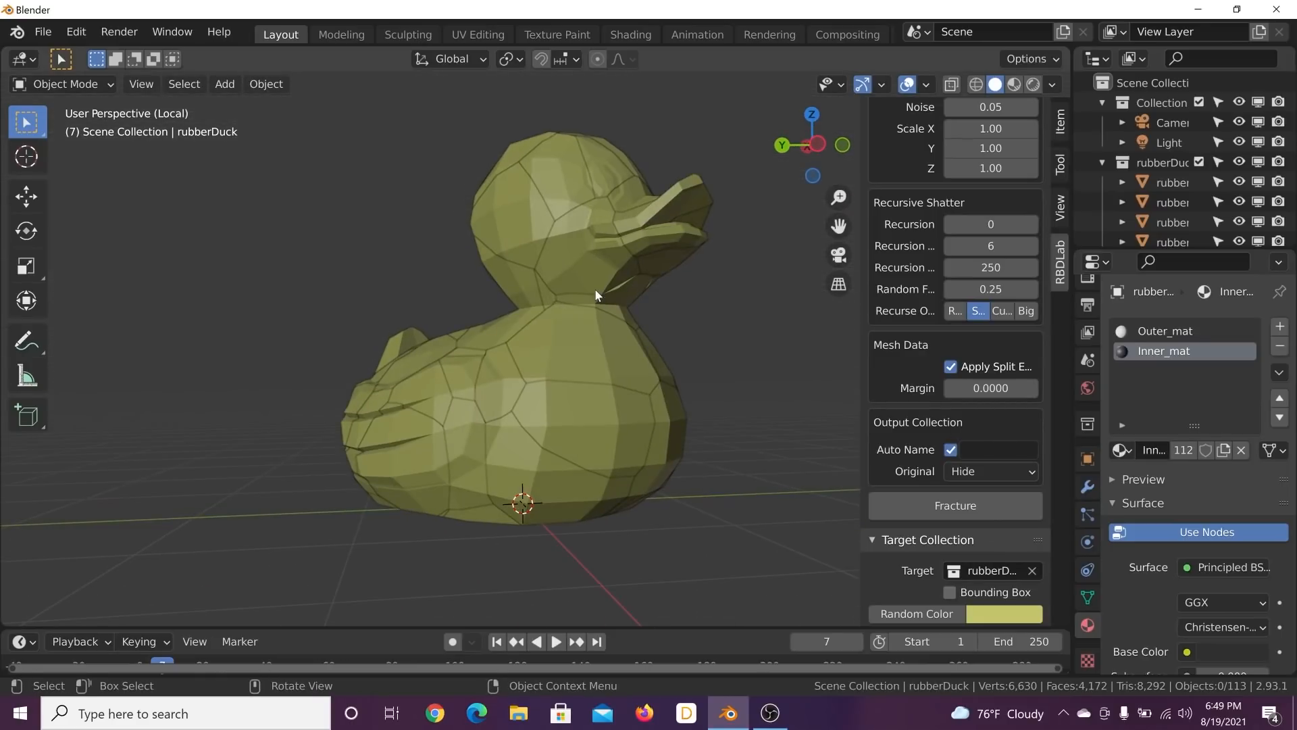
{"action": "left_click", "coordinate": [1027, 86]}
{"action": "left_click", "coordinate": [1014, 84]}
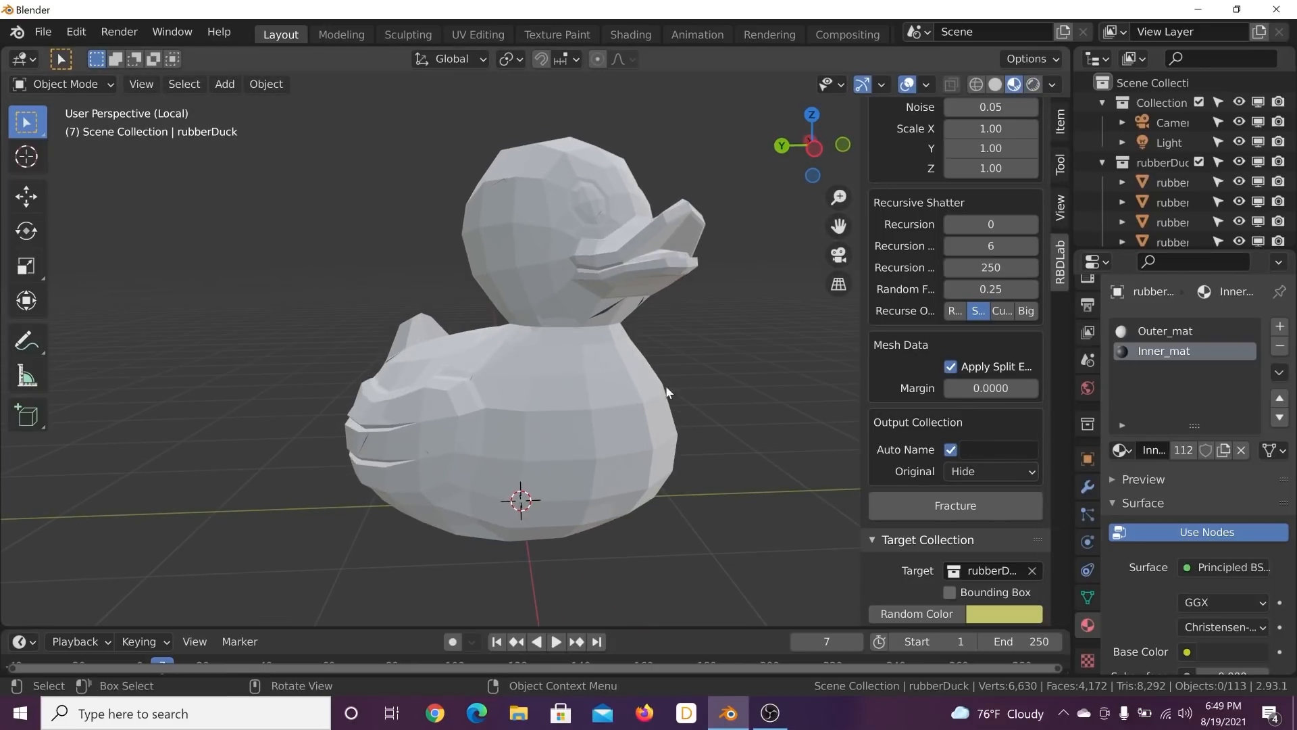
Step: Move a chest chunk away from the duck's body and frame it to examine its inner faces
{"action": "scroll", "coordinate": [933, 529], "scroll_direction": "down", "scroll_amount": 2}
{"action": "middle_click_drag", "start_coordinate": [716, 446], "coordinate": [484, 412]}
{"action": "left_click", "coordinate": [485, 407]}
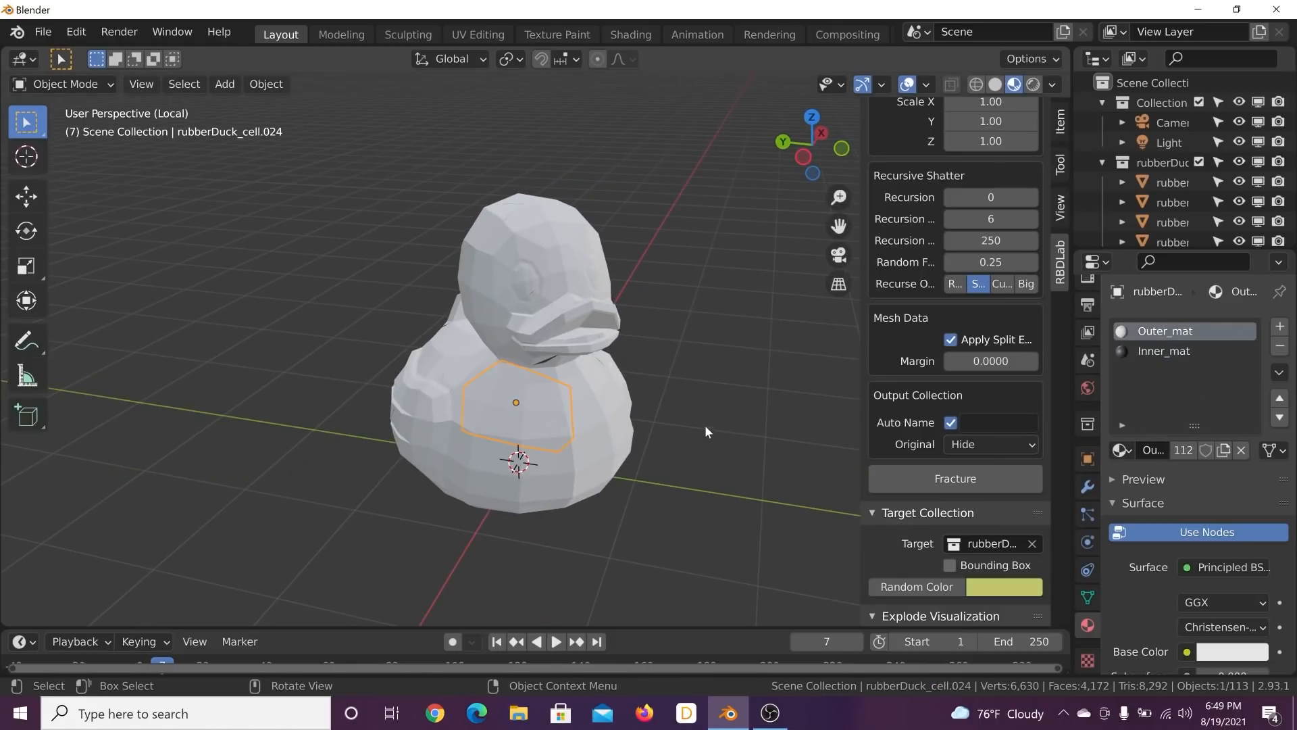
{"action": "key", "text": "g"}
{"action": "left_click", "coordinate": [481, 347]}
{"action": "middle_click_drag", "start_coordinate": [481, 347], "coordinate": [308, 290]}
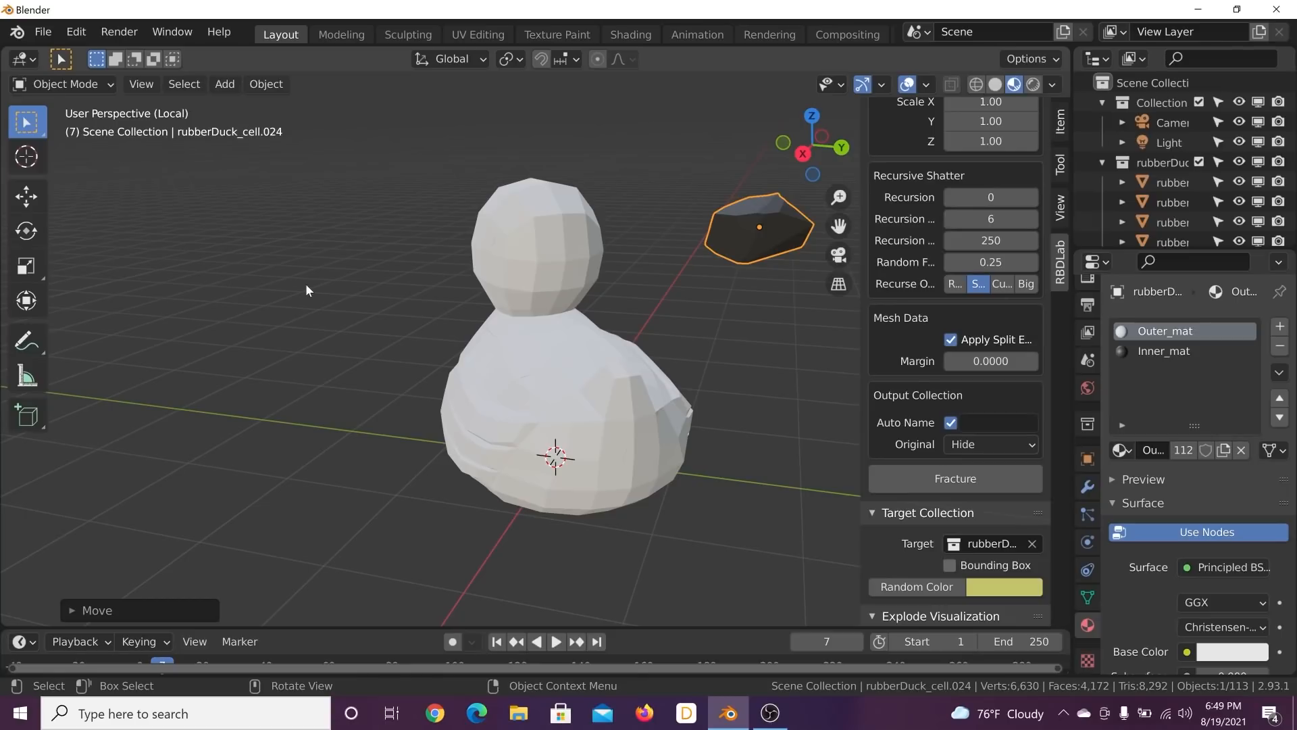
{"action": "key", "text": "KP_Decimal"}
{"action": "middle_click_drag", "start_coordinate": [450, 340], "coordinate": [313, 329]}
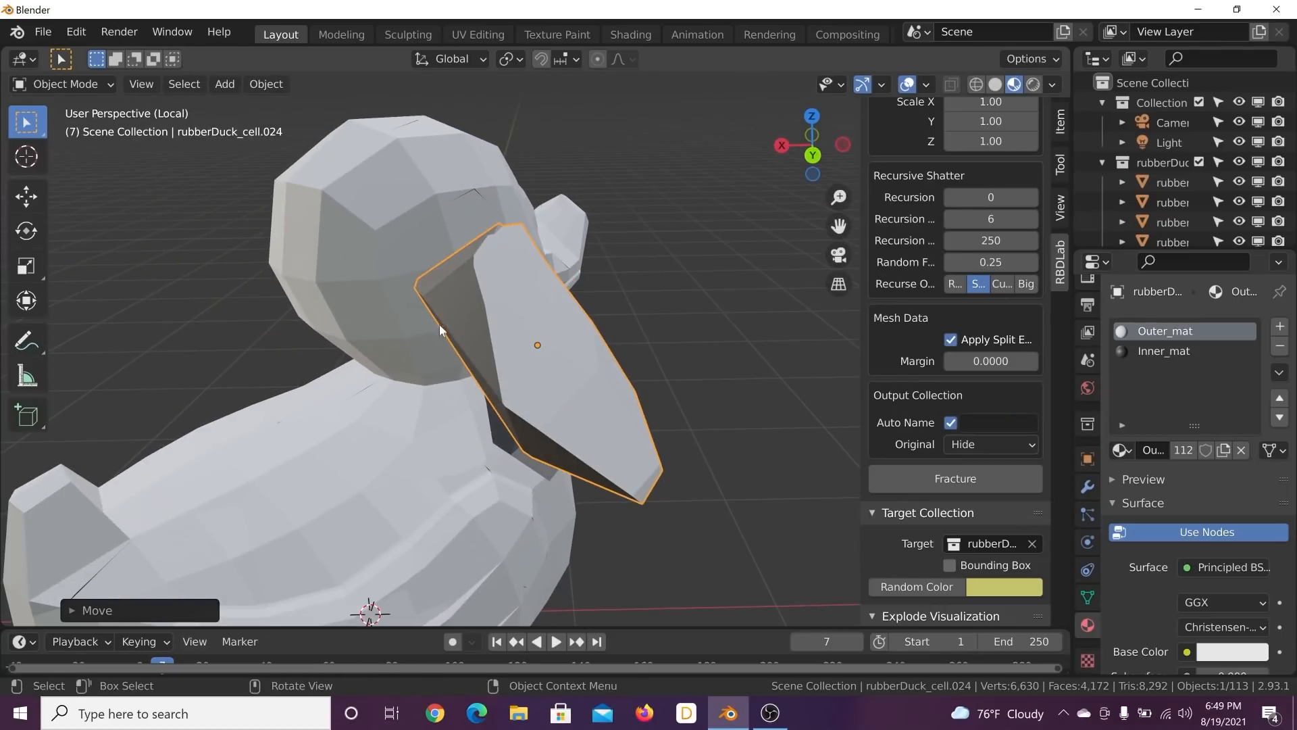
Step: Raise the Inner_mat base color's value to 0.337 and pick a different hue for it
{"action": "left_click", "coordinate": [1173, 350]}
{"action": "left_click", "coordinate": [1232, 656]}
{"action": "left_click", "coordinate": [1253, 421]}
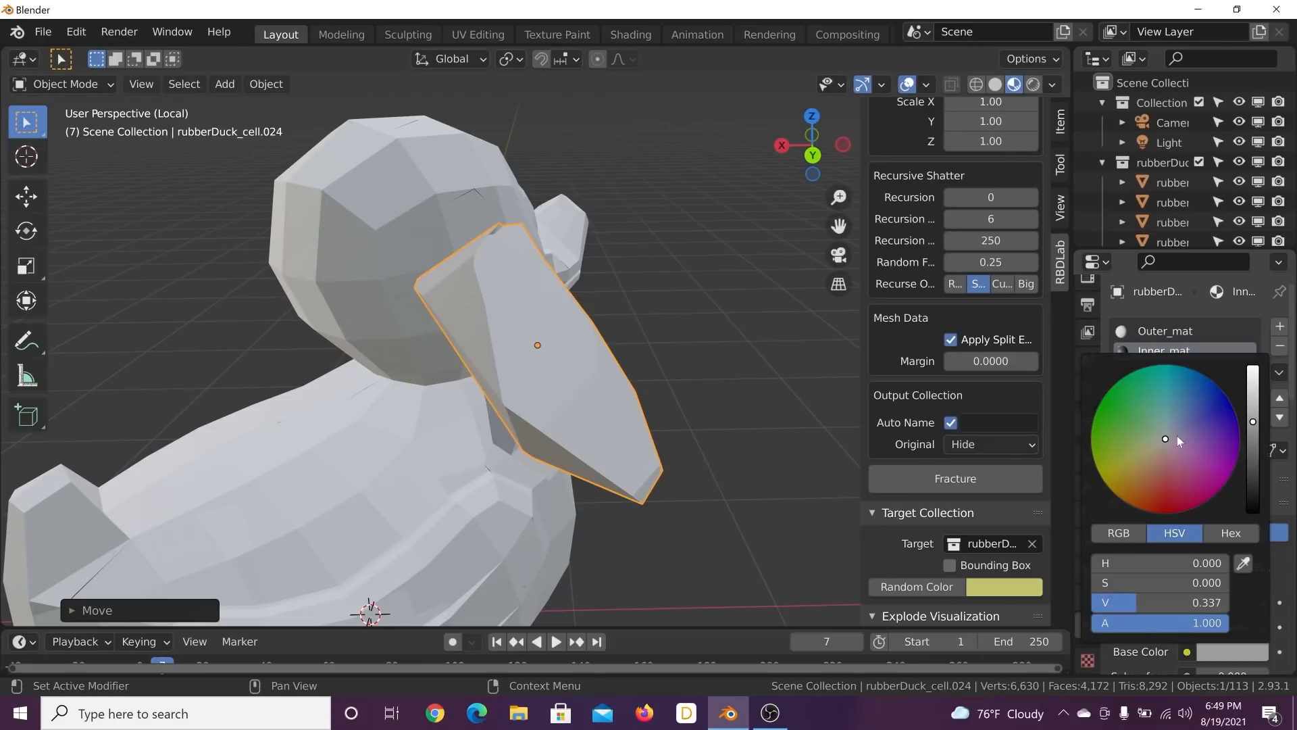
{"action": "left_click", "coordinate": [1114, 493]}
Step: Undo the Inner_mat color change and the chest chunk's move
{"action": "middle_click_drag", "start_coordinate": [682, 384], "coordinate": [698, 456]}
{"action": "scroll", "coordinate": [569, 415], "scroll_direction": "down", "scroll_amount": 5}
{"action": "key", "text": "ctrl+z"}
{"action": "key", "text": "ctrl+z"}
{"action": "key", "text": "ctrl+z"}
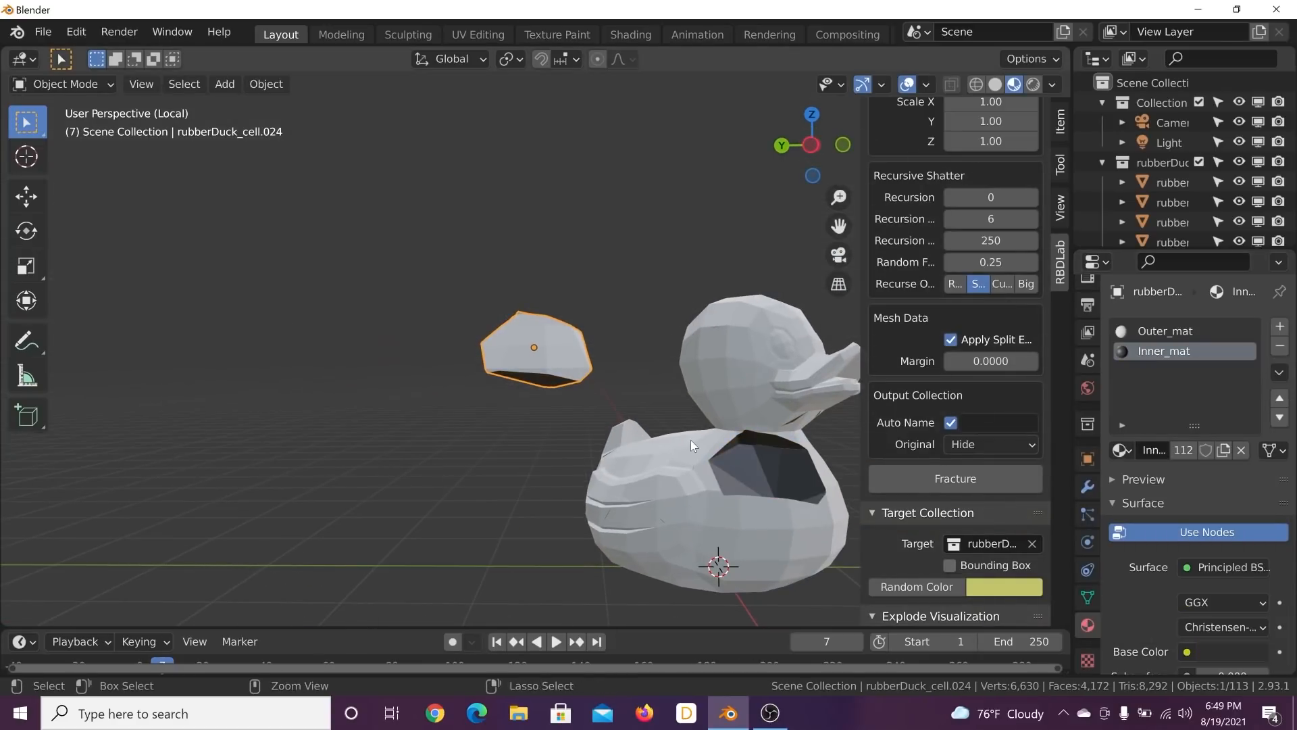
Step: Select all the duck's chunks and move them straight up above the grid floor
{"action": "middle_click_drag", "start_coordinate": [690, 440], "coordinate": [653, 263]}
{"action": "left_click_drag", "start_coordinate": [742, 208], "coordinate": [304, 574]}
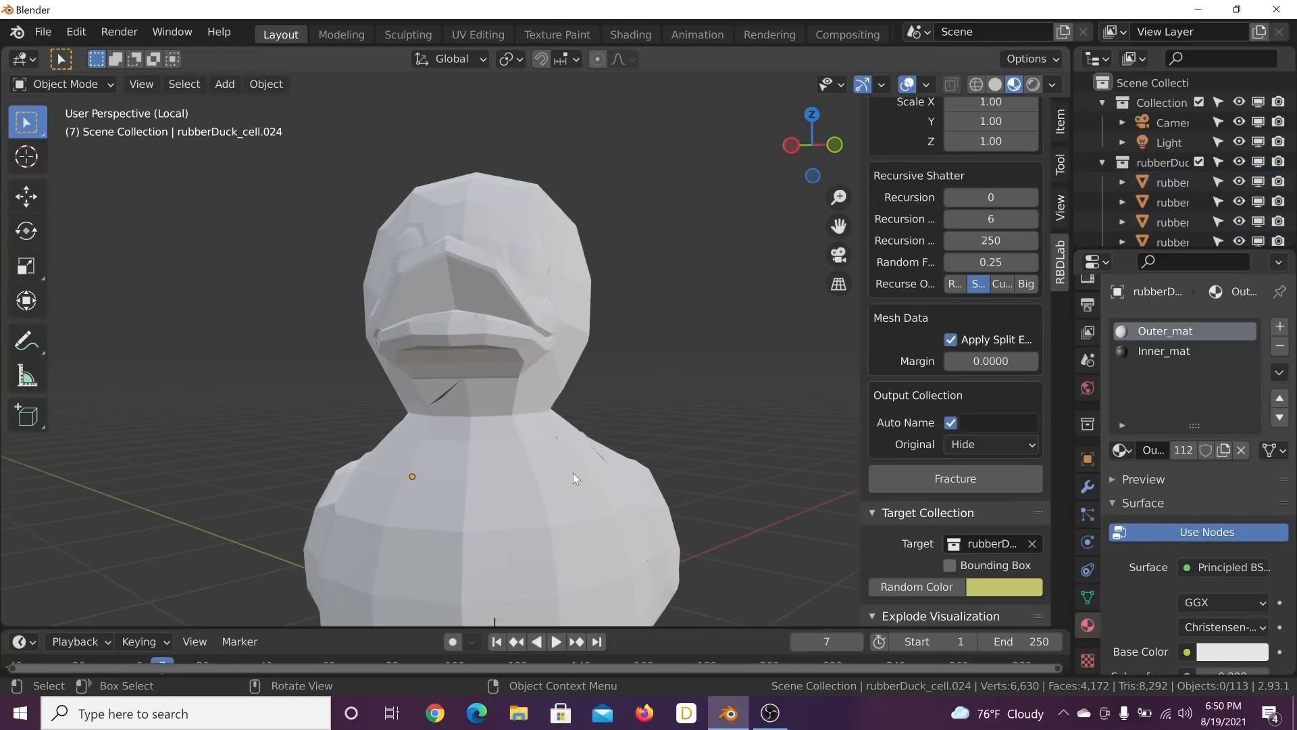
{"action": "scroll", "coordinate": [595, 407], "scroll_direction": "down", "scroll_amount": 5}
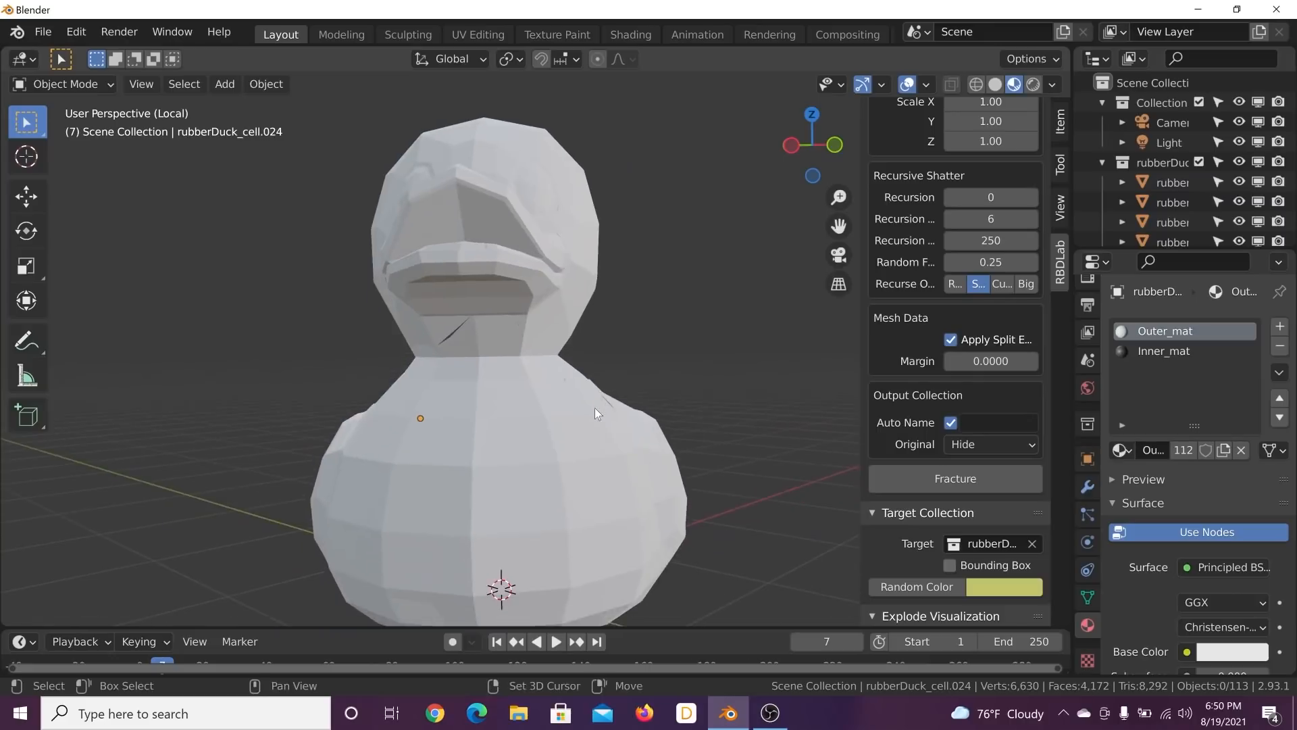
{"action": "left_click_drag", "start_coordinate": [696, 149], "coordinate": [300, 546]}
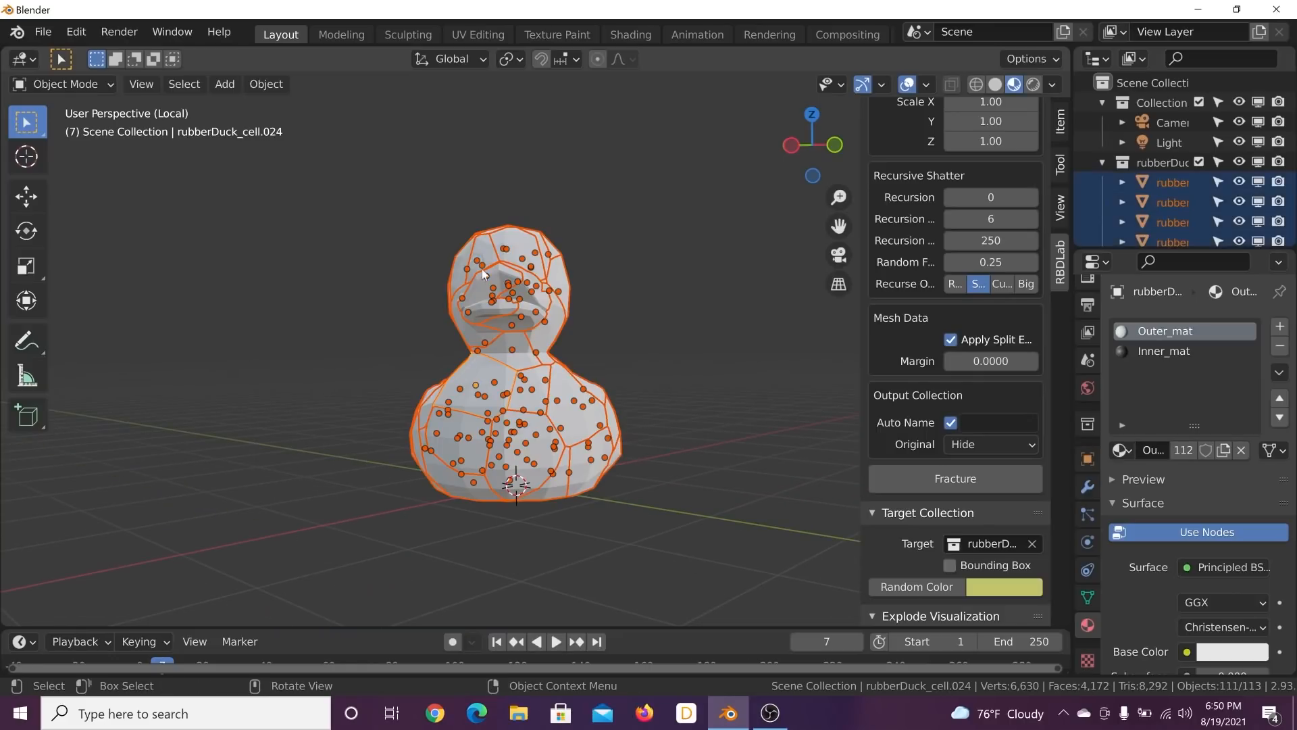
{"action": "left_click", "coordinate": [27, 192]}
{"action": "left_click_drag", "start_coordinate": [510, 317], "coordinate": [511, 203]}
{"action": "left_click", "coordinate": [623, 273]}
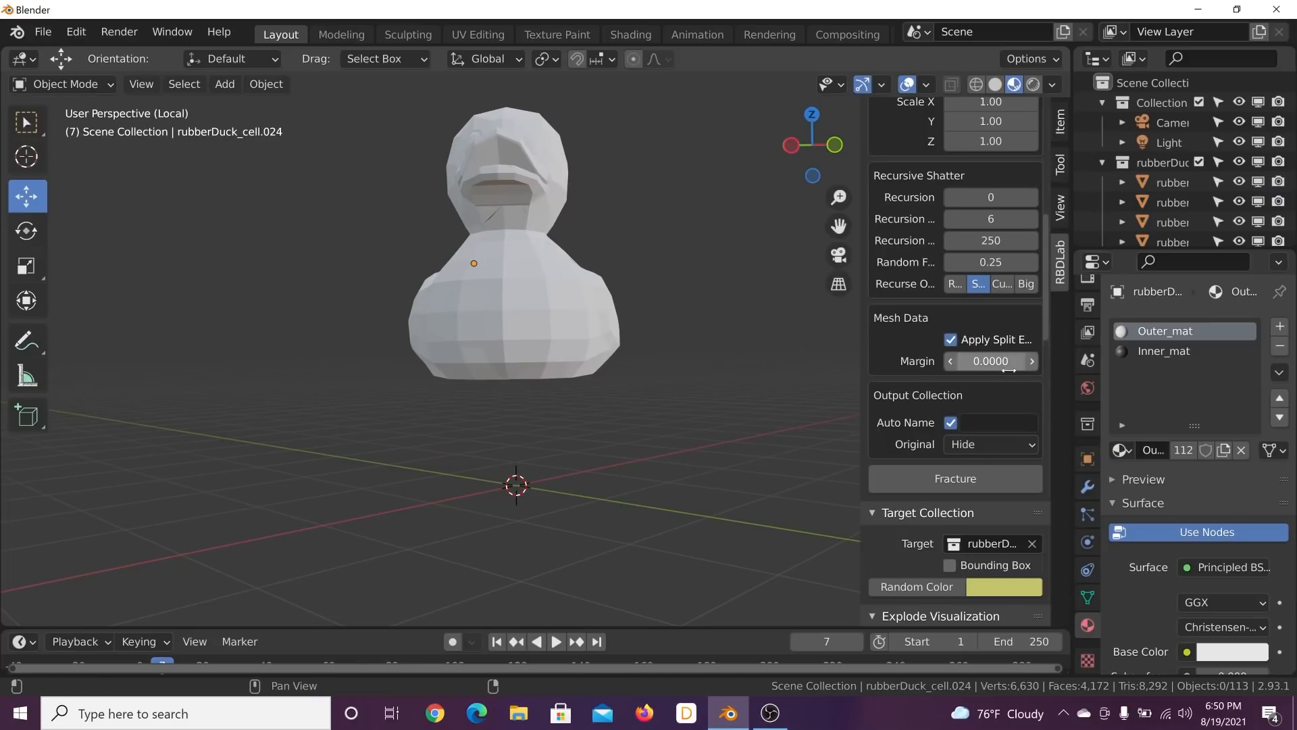
Step: Add an RBDLab ground plane beneath the raised duck and deselect it
{"action": "scroll", "coordinate": [1015, 376], "scroll_direction": "down", "scroll_amount": 10}
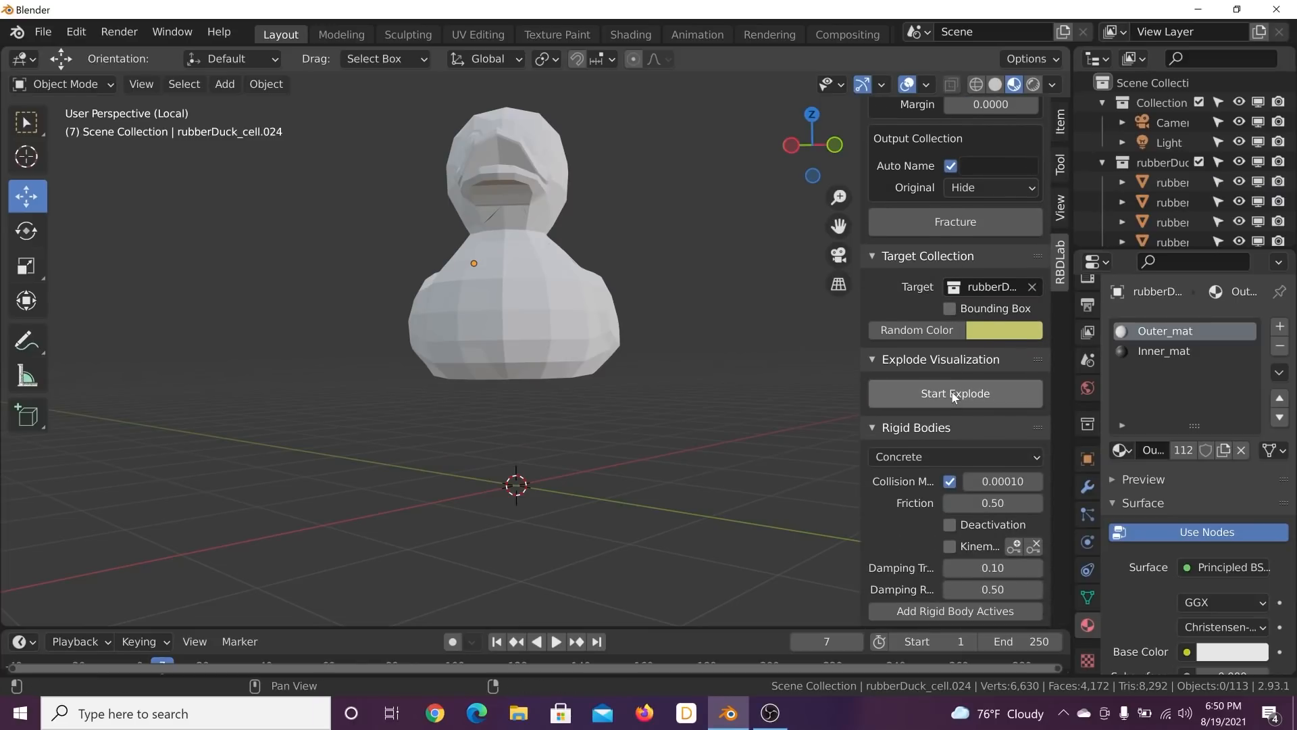
{"action": "scroll", "coordinate": [953, 391], "scroll_direction": "down", "scroll_amount": 7}
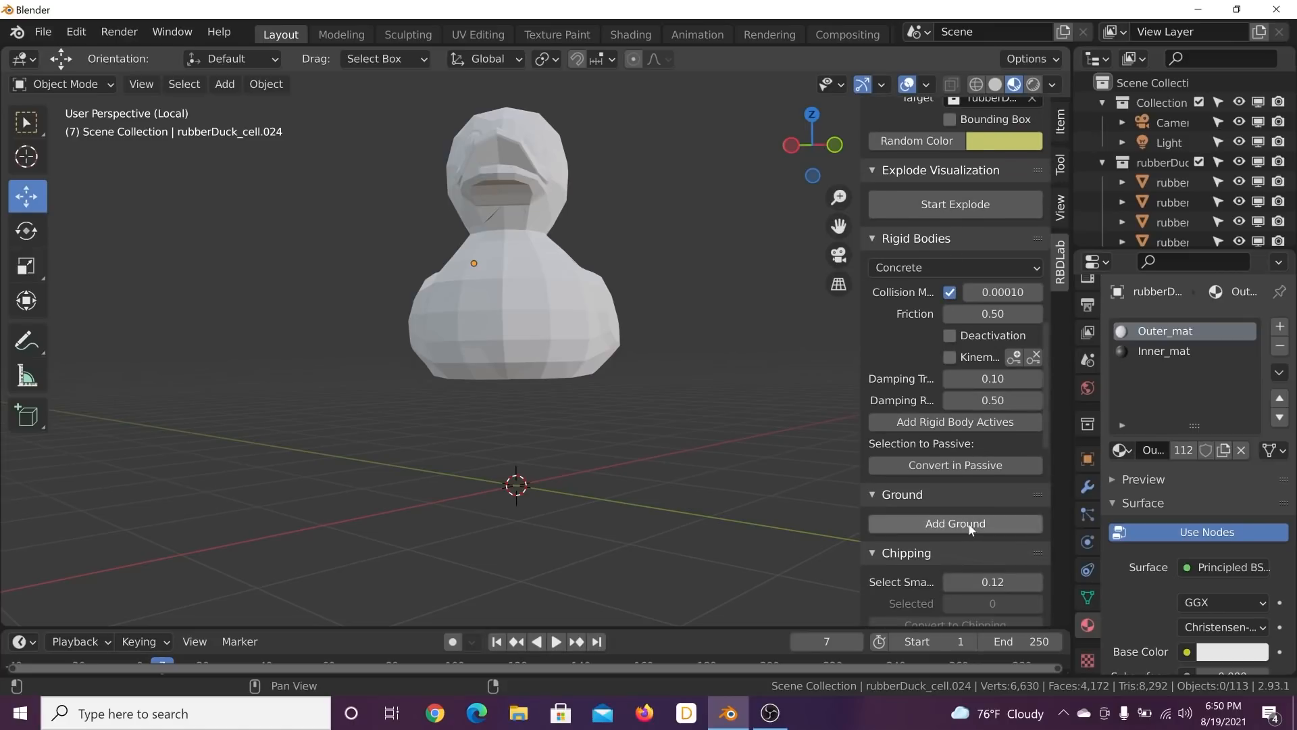
{"action": "left_click", "coordinate": [970, 529]}
{"action": "middle_click_drag", "start_coordinate": [469, 332], "coordinate": [604, 279]}
{"action": "left_click", "coordinate": [633, 302]}
Step: Add active rigid bodies to the duck's chunks using the Concrete material preset
{"action": "scroll", "coordinate": [930, 412], "scroll_direction": "up", "scroll_amount": 3}
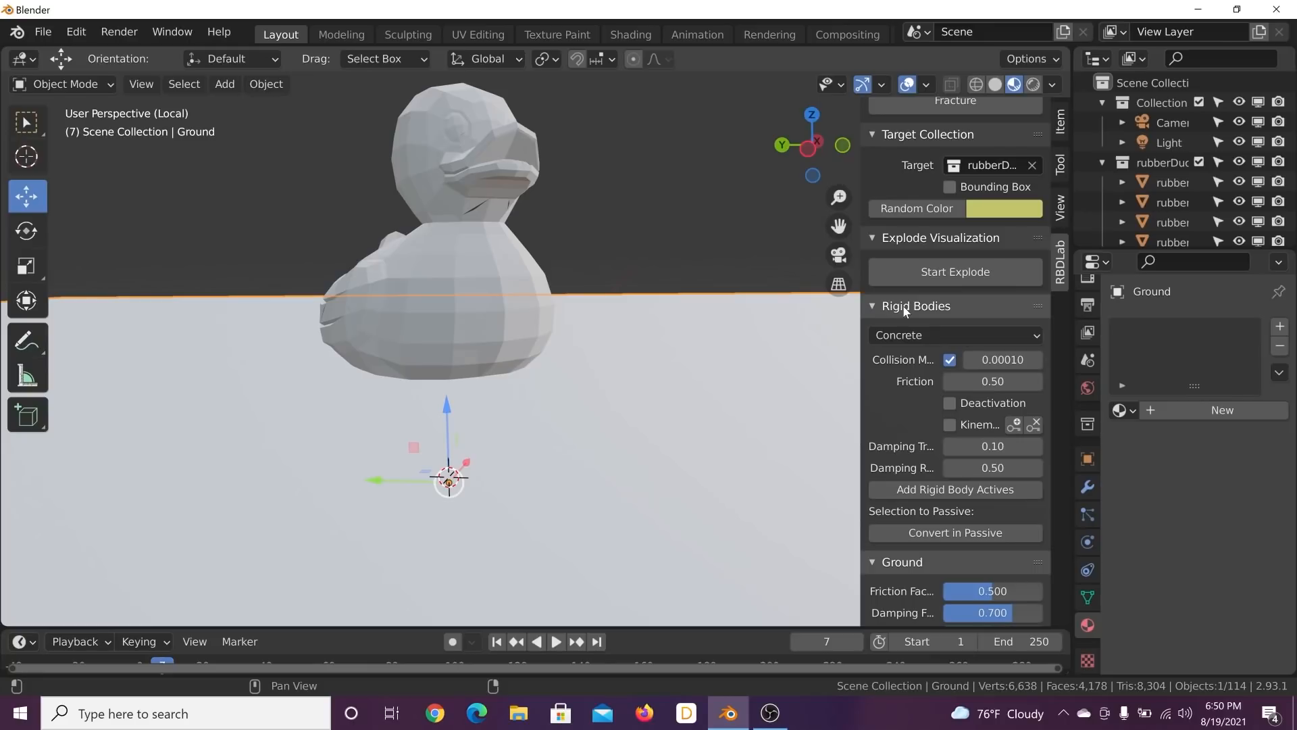
{"action": "left_click", "coordinate": [909, 334]}
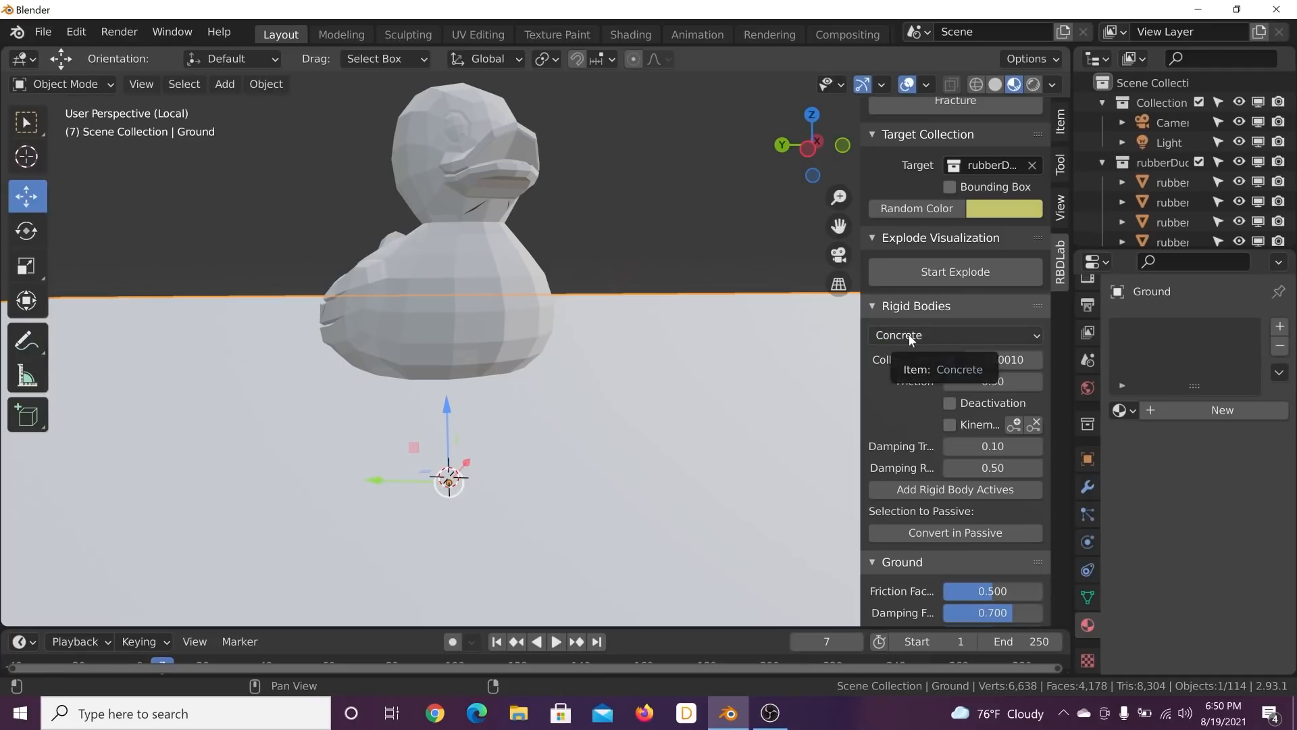
{"action": "left_click", "coordinate": [971, 491]}
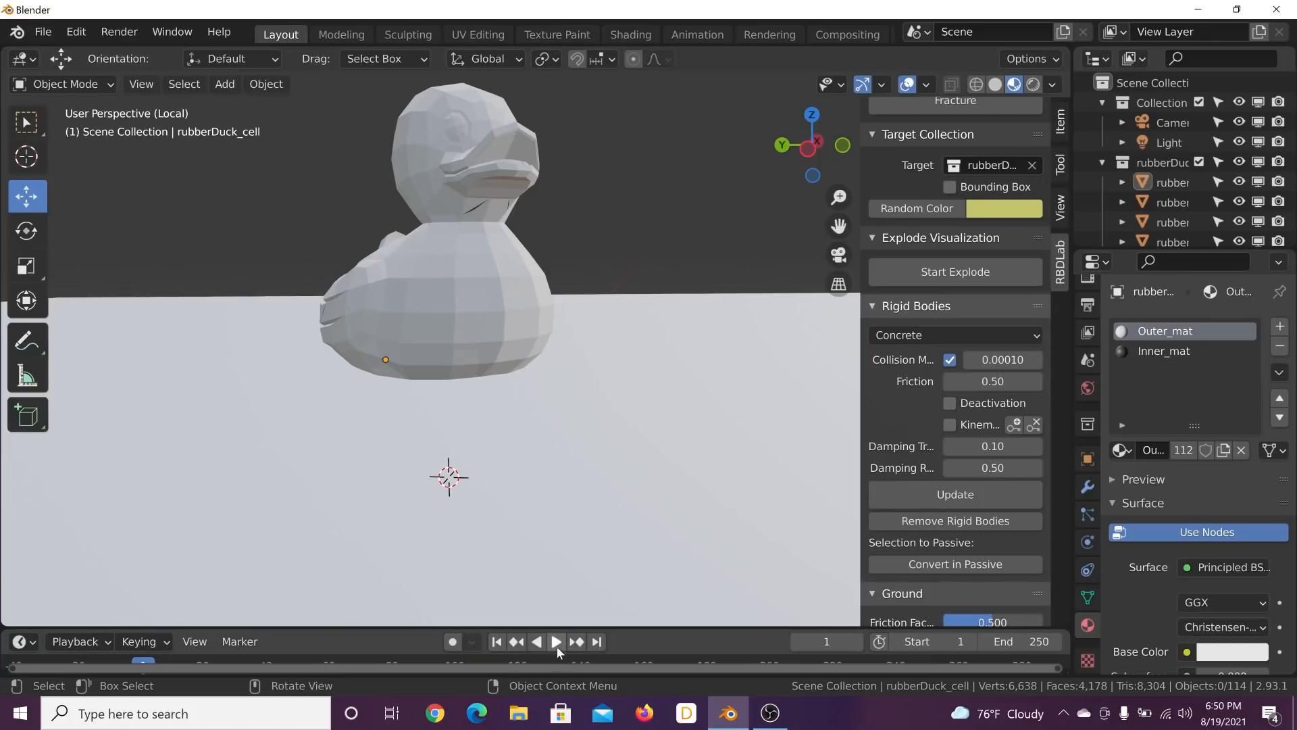
Step: Play the rigid body simulation twice to watch the duck shatter, and return to the first frame
{"action": "left_click", "coordinate": [556, 642]}
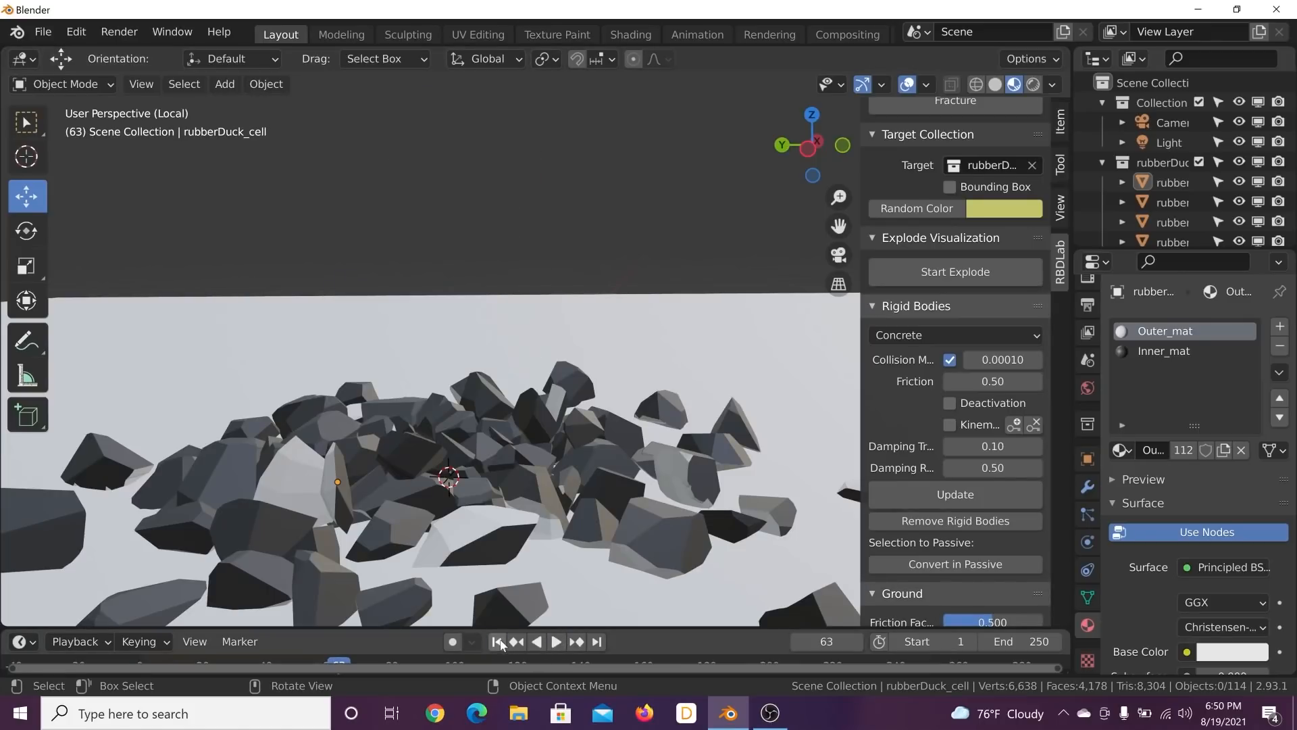
{"action": "left_click", "coordinate": [498, 642]}
{"action": "left_click", "coordinate": [555, 642]}
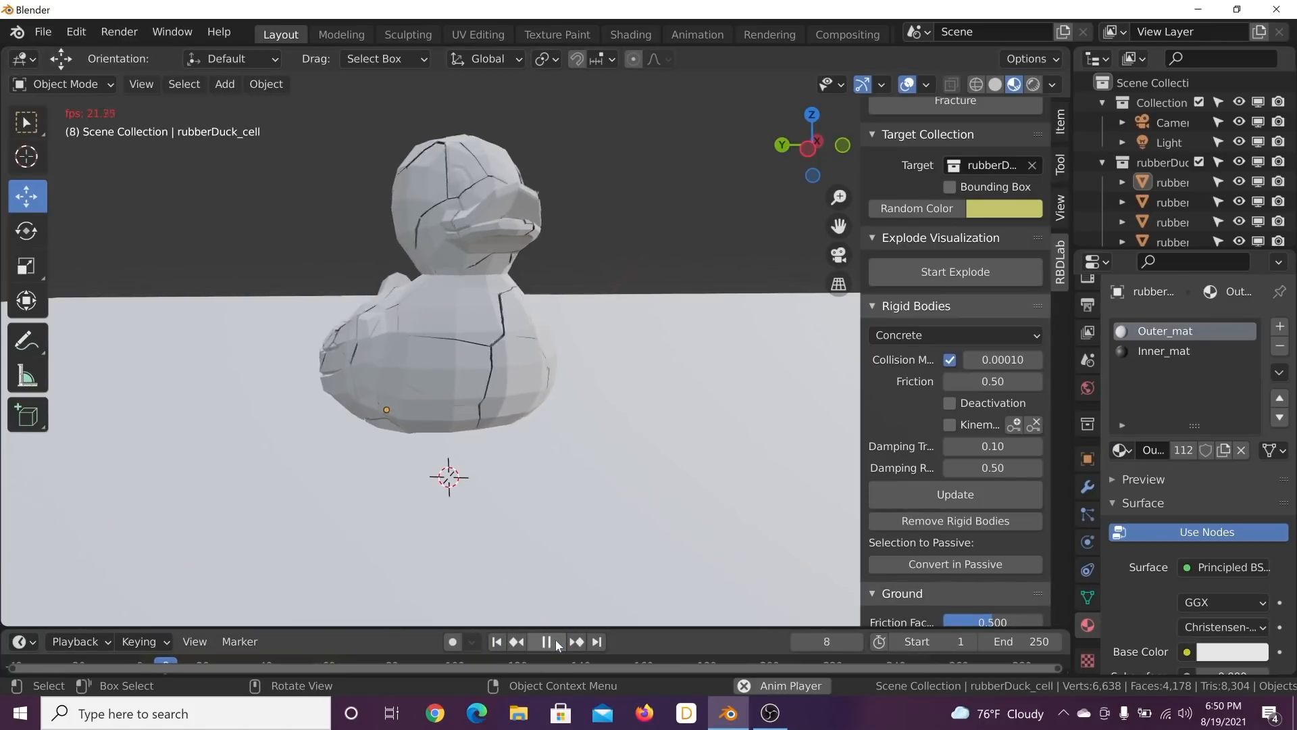
{"action": "left_click", "coordinate": [554, 642]}
{"action": "left_click", "coordinate": [496, 642]}
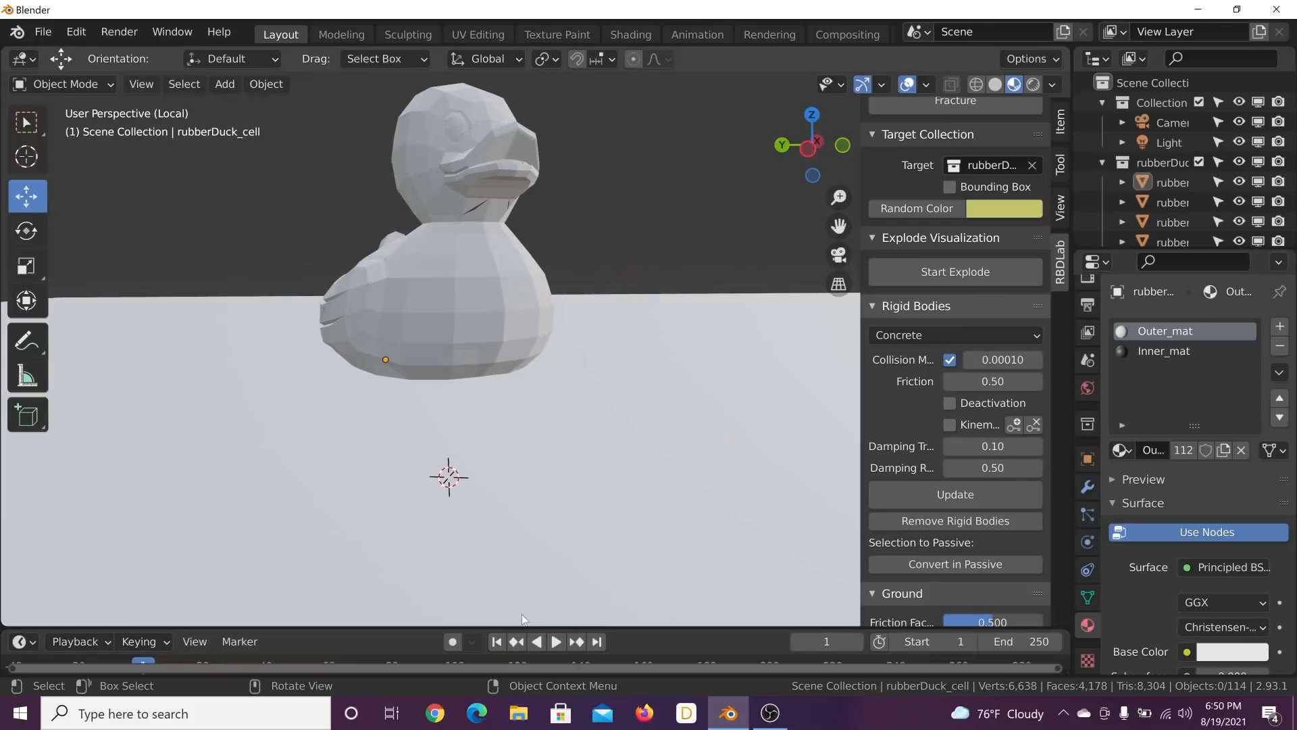
Step: Enlarge the timeline area, replay the duck's collapse and return to frame 1
{"action": "left_click_drag", "start_coordinate": [524, 627], "coordinate": [556, 576]}
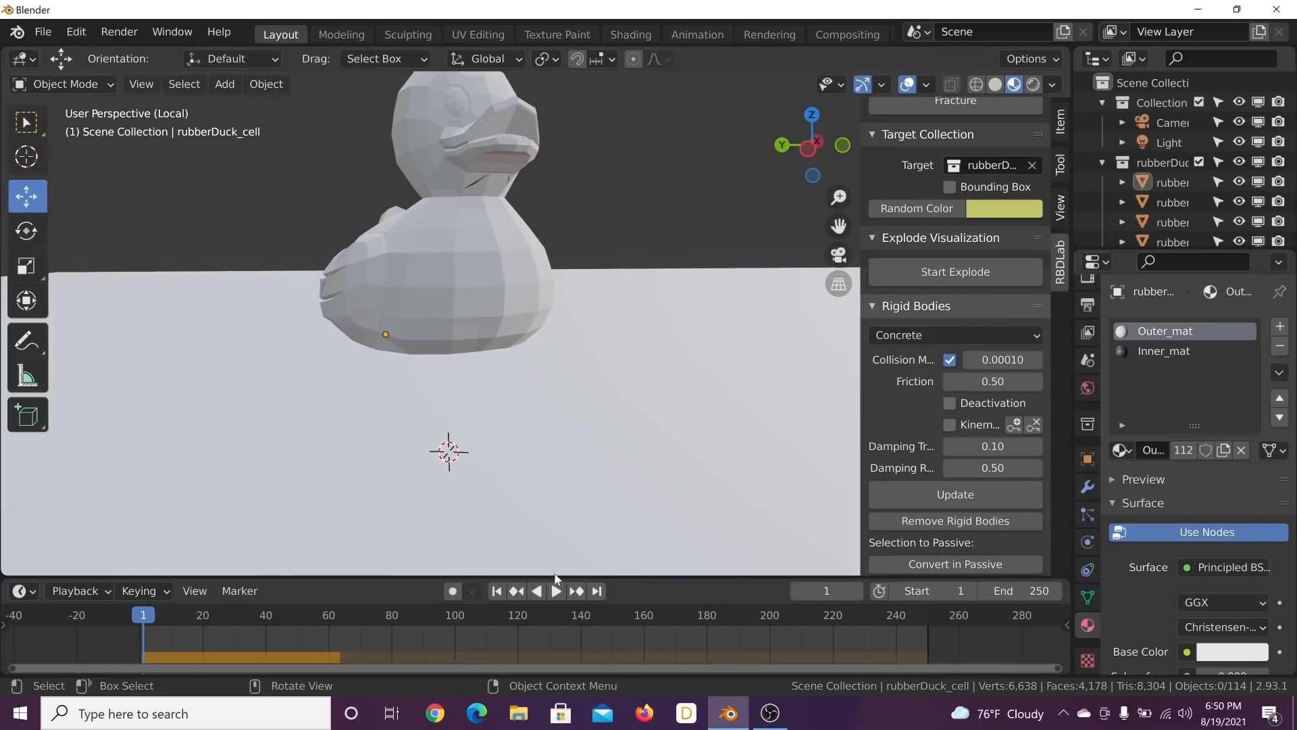
{"action": "left_click", "coordinate": [556, 590]}
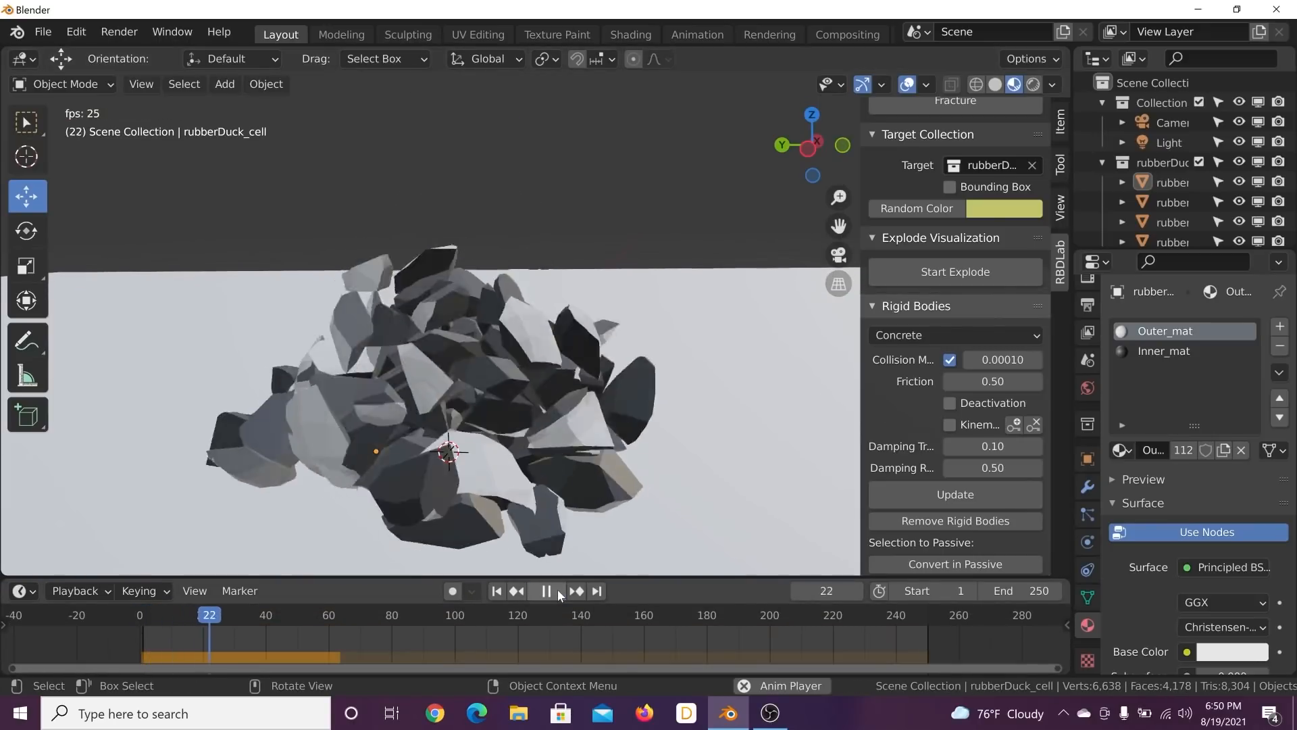
{"action": "left_click", "coordinate": [557, 591]}
{"action": "left_click", "coordinate": [496, 591]}
Step: Add breakable glue constraints between the chunks with a glue strength of 100 and 50 iterations
{"action": "scroll", "coordinate": [941, 456], "scroll_direction": "down", "scroll_amount": 6}
{"action": "scroll", "coordinate": [942, 456], "scroll_direction": "down", "scroll_amount": 6}
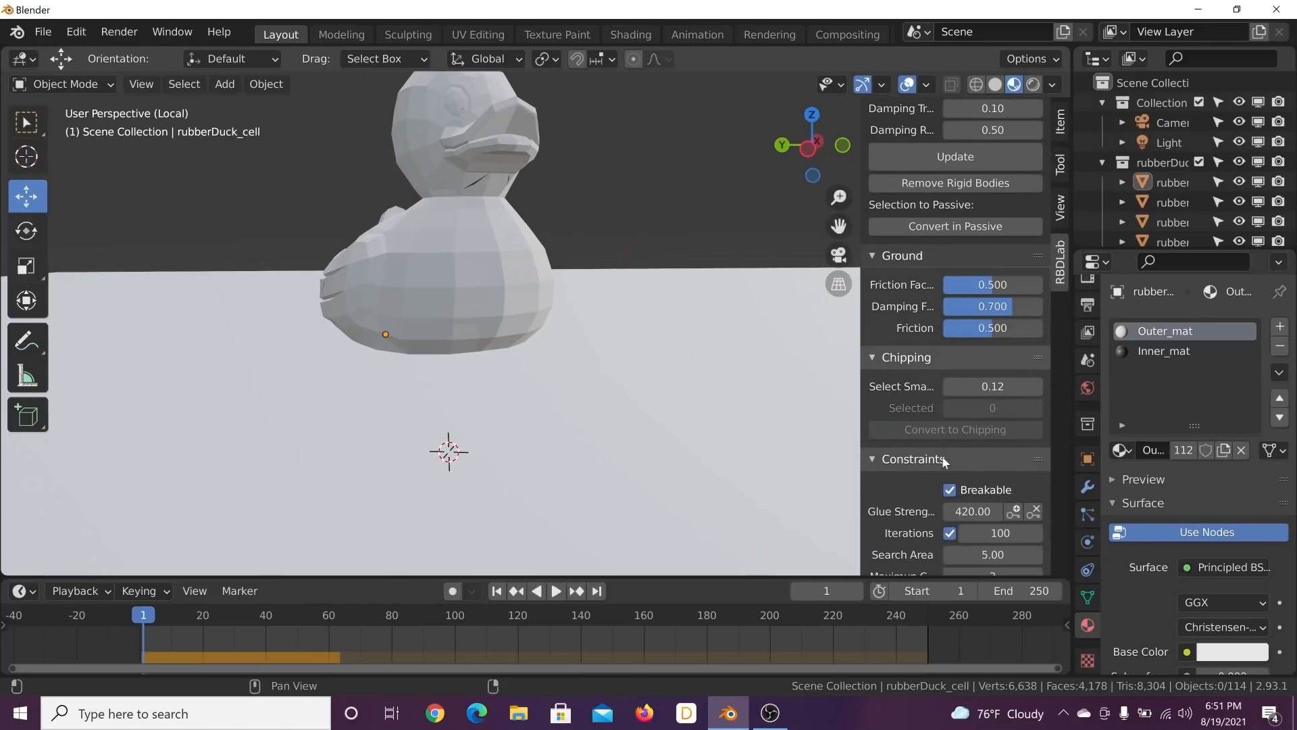
{"action": "scroll", "coordinate": [944, 461], "scroll_direction": "down", "scroll_amount": 4}
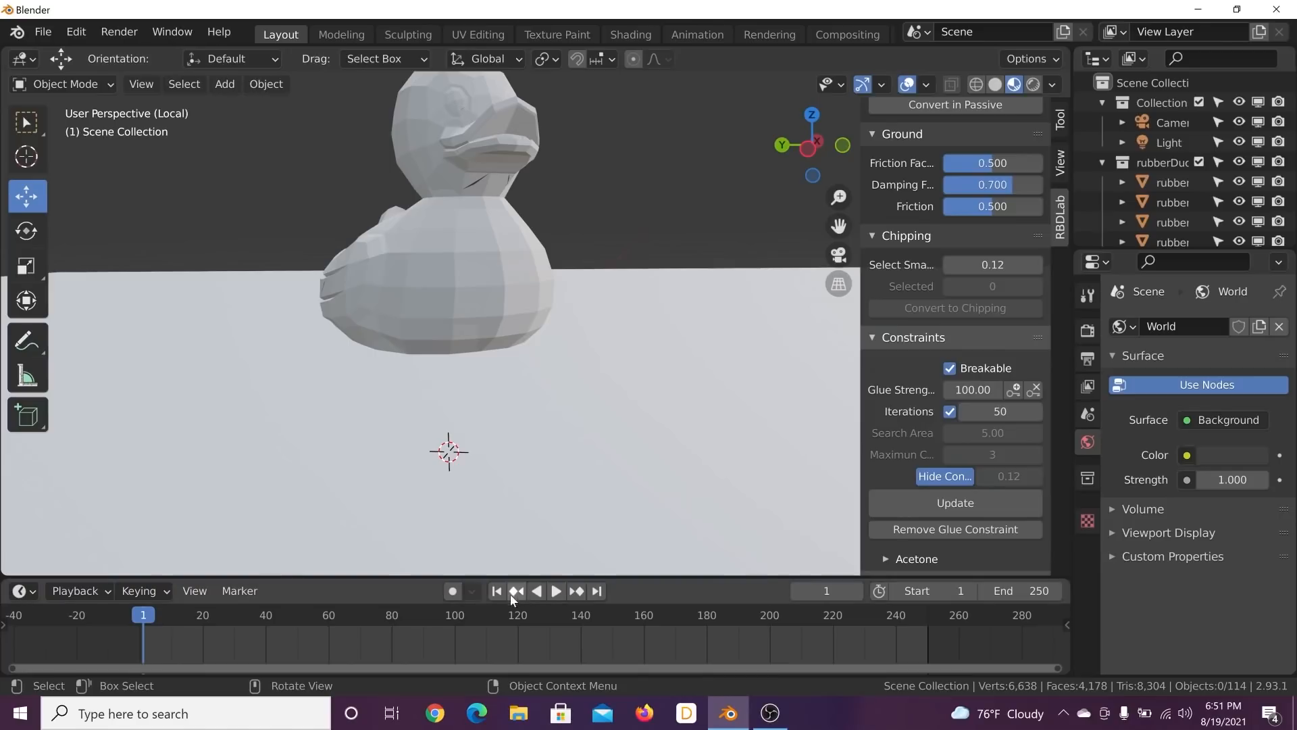
Step: Play the simulation with the glue constraints, examine the clumped pieces and return to frame 1
{"action": "left_click", "coordinate": [557, 593]}
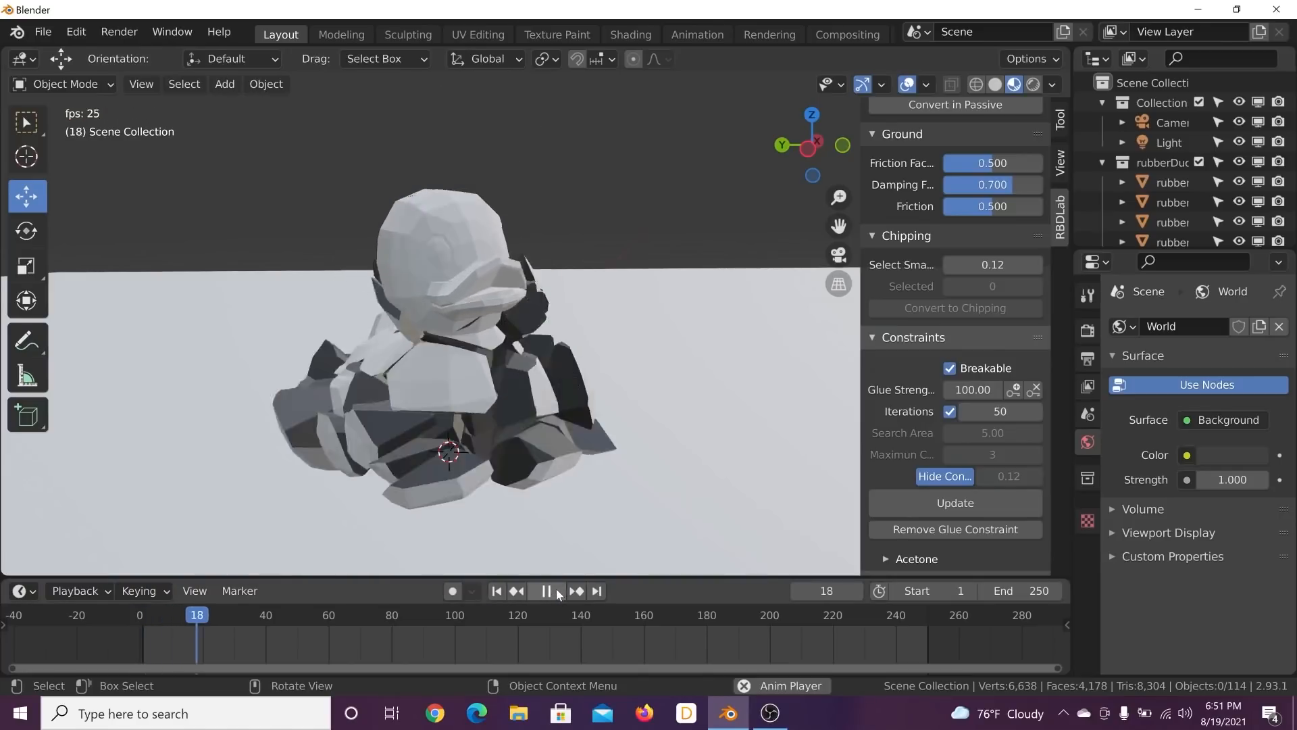
{"action": "middle_click_drag", "start_coordinate": [459, 432], "coordinate": [511, 270]}
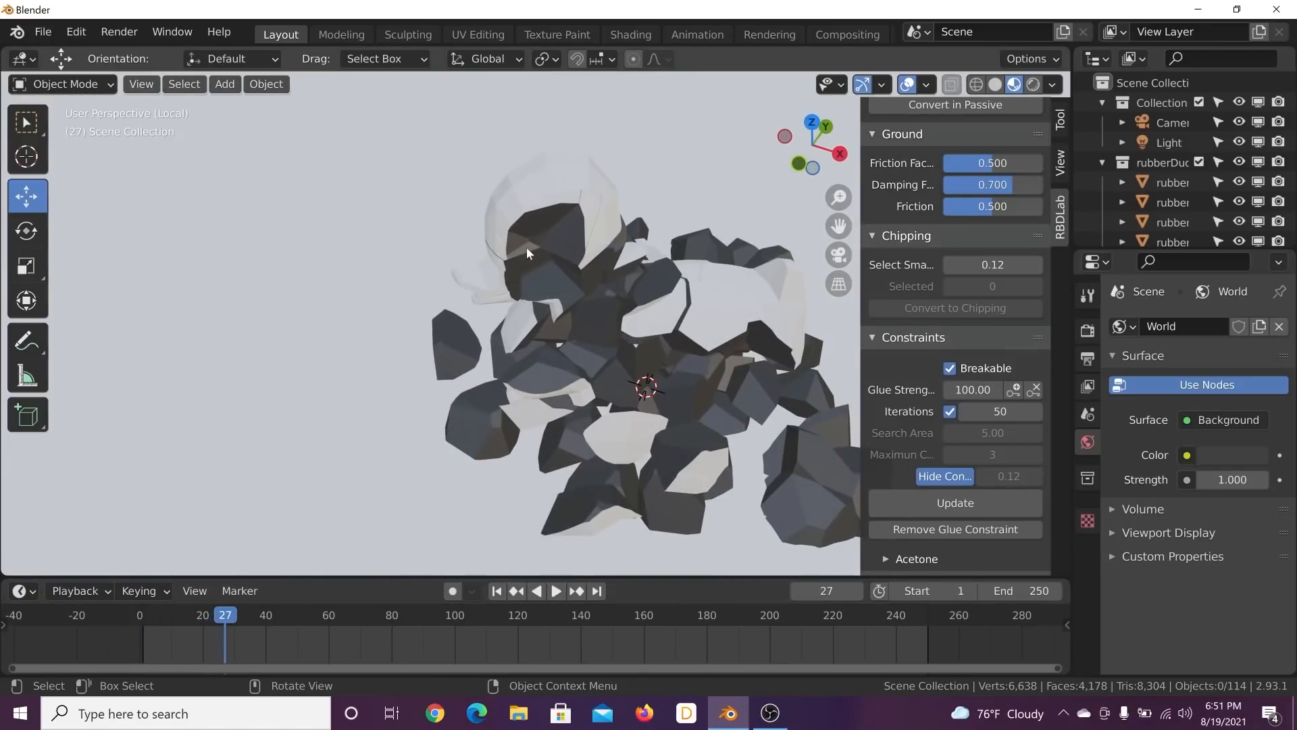
{"action": "left_click", "coordinate": [498, 592]}
Step: Set the glue strength to 150 and play the duck's fall to test it
{"action": "middle_click_drag", "start_coordinate": [679, 275], "coordinate": [770, 254]}
{"action": "left_click", "coordinate": [979, 390]}
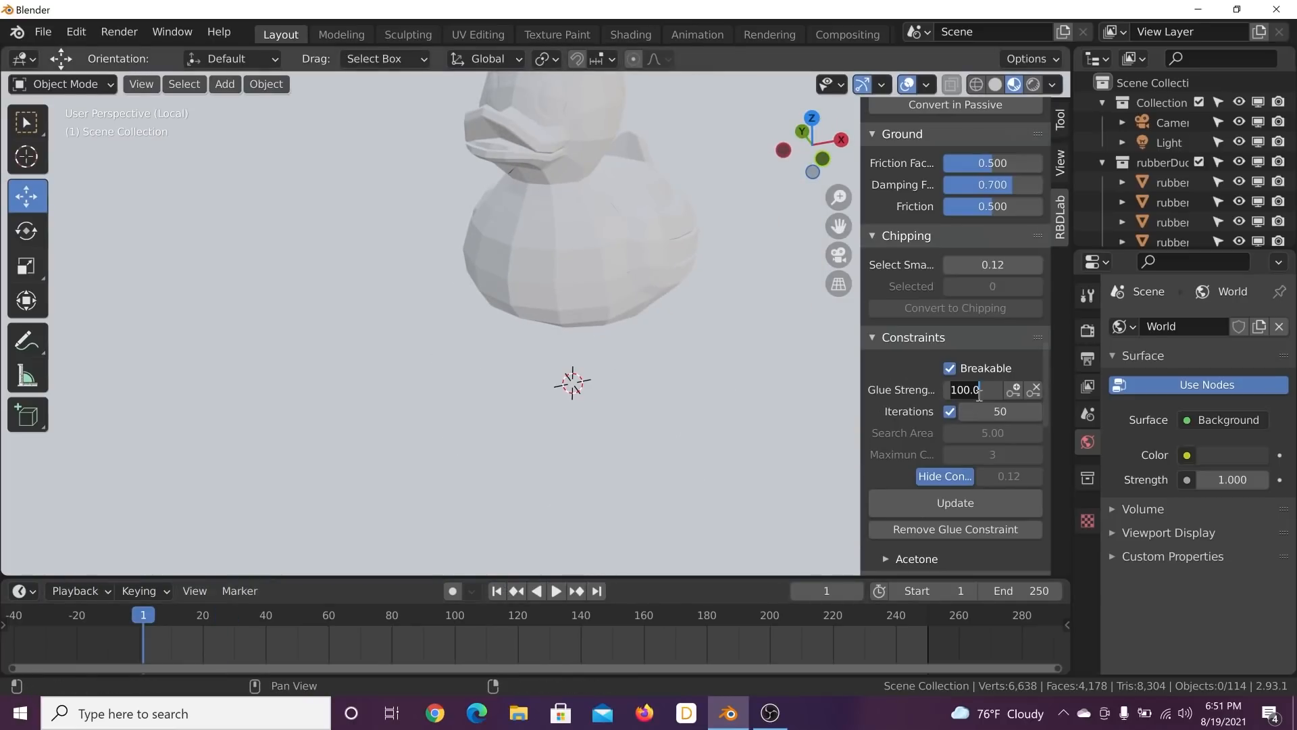
{"action": "key", "text": "Return"}
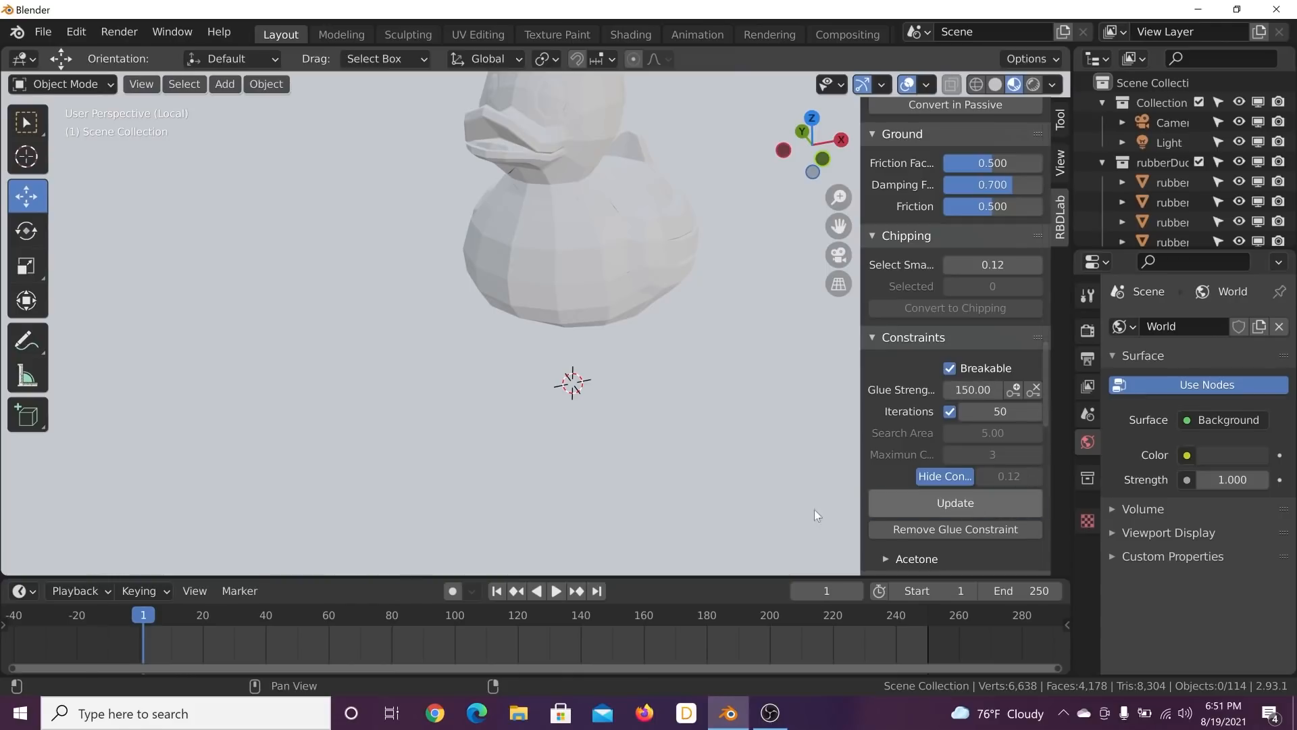
{"action": "middle_click_drag", "start_coordinate": [538, 302], "coordinate": [588, 556]}
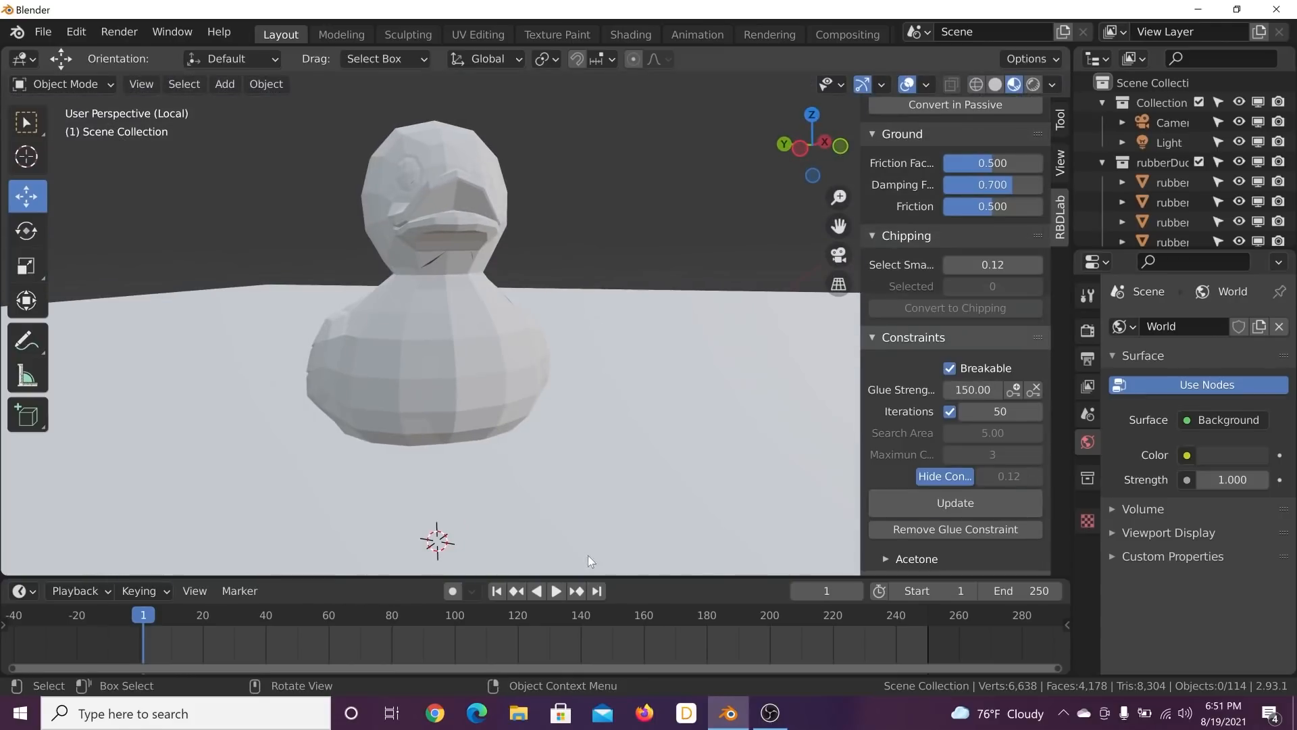
{"action": "left_click", "coordinate": [556, 591]}
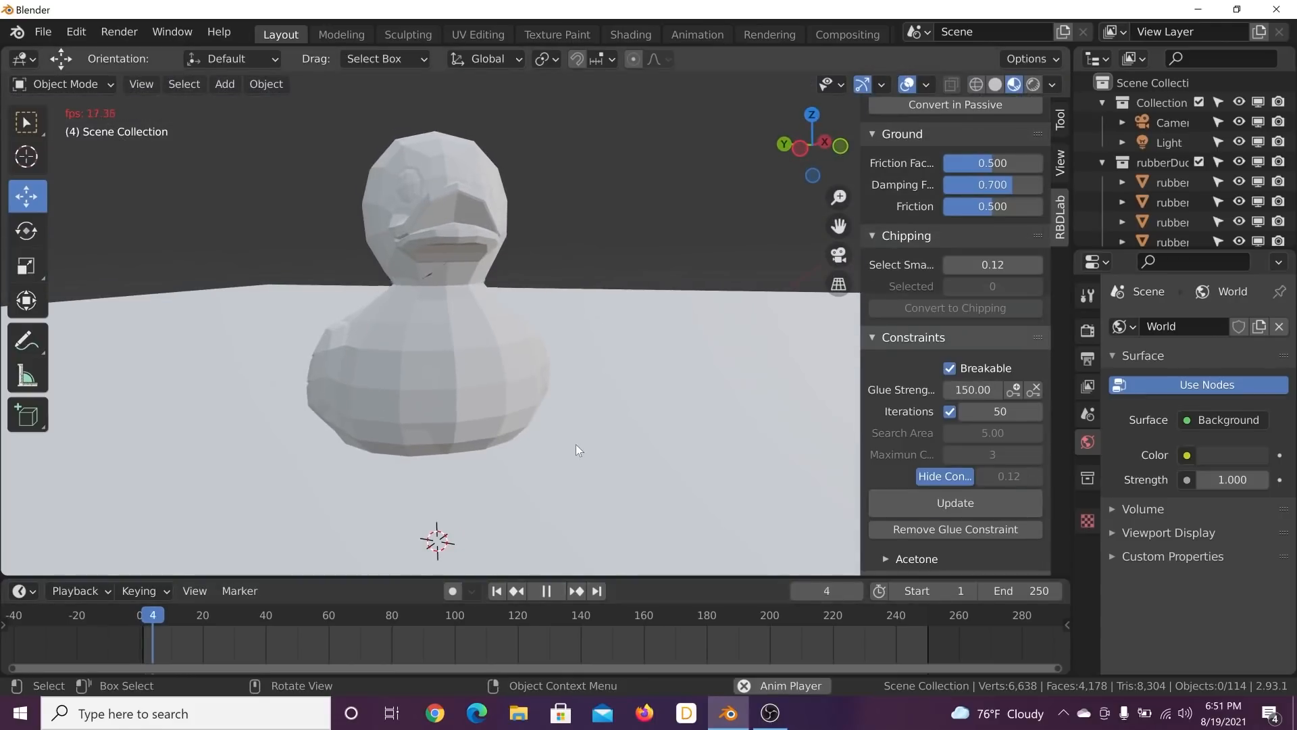
{"action": "left_click", "coordinate": [553, 590]}
Step: Switch the viewport to solid shading, replay the fall to examine the broken pieces, and rewind to frame 1
{"action": "mouse_move", "coordinate": [558, 522]}
{"action": "middle_mouse_down"}
{"action": "mouse_move", "coordinate": [413, 398]}
{"action": "mouse_move", "coordinate": [615, 383]}
{"action": "mouse_move", "coordinate": [399, 403]}
{"action": "mouse_move", "coordinate": [595, 324]}
{"action": "mouse_move", "coordinate": [550, 318]}
{"action": "mouse_move", "coordinate": [547, 334]}
{"action": "middle_mouse_up"}
{"action": "left_click", "coordinate": [996, 85]}
{"action": "left_click", "coordinate": [500, 592]}
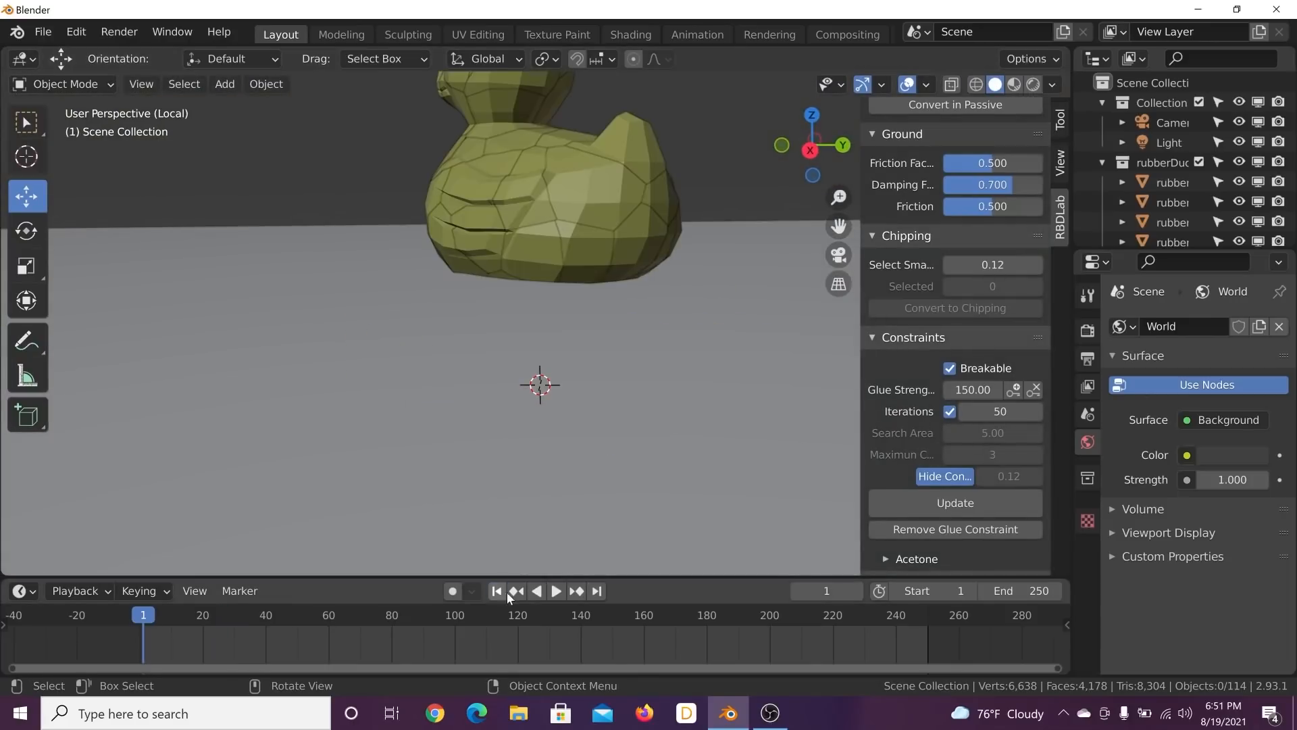
{"action": "left_click", "coordinate": [557, 590]}
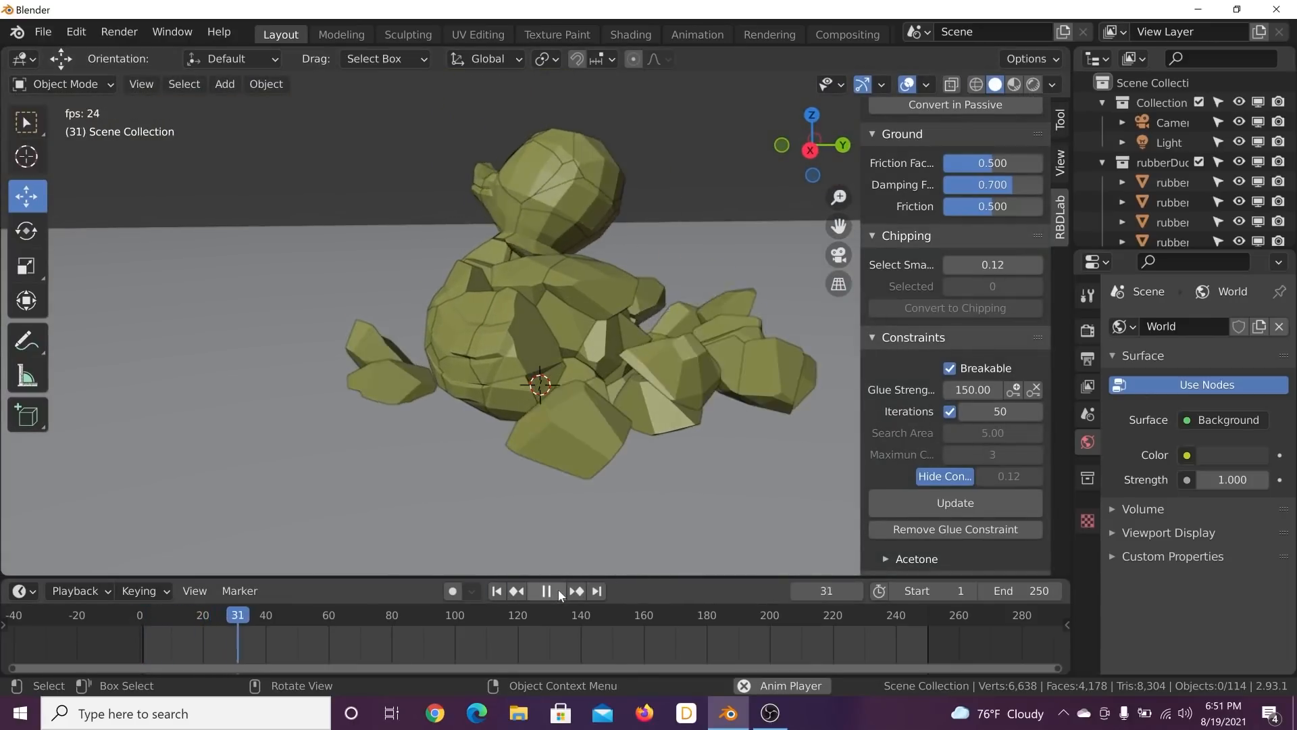
{"action": "left_click", "coordinate": [558, 594]}
{"action": "middle_click_drag", "start_coordinate": [589, 326], "coordinate": [473, 358]}
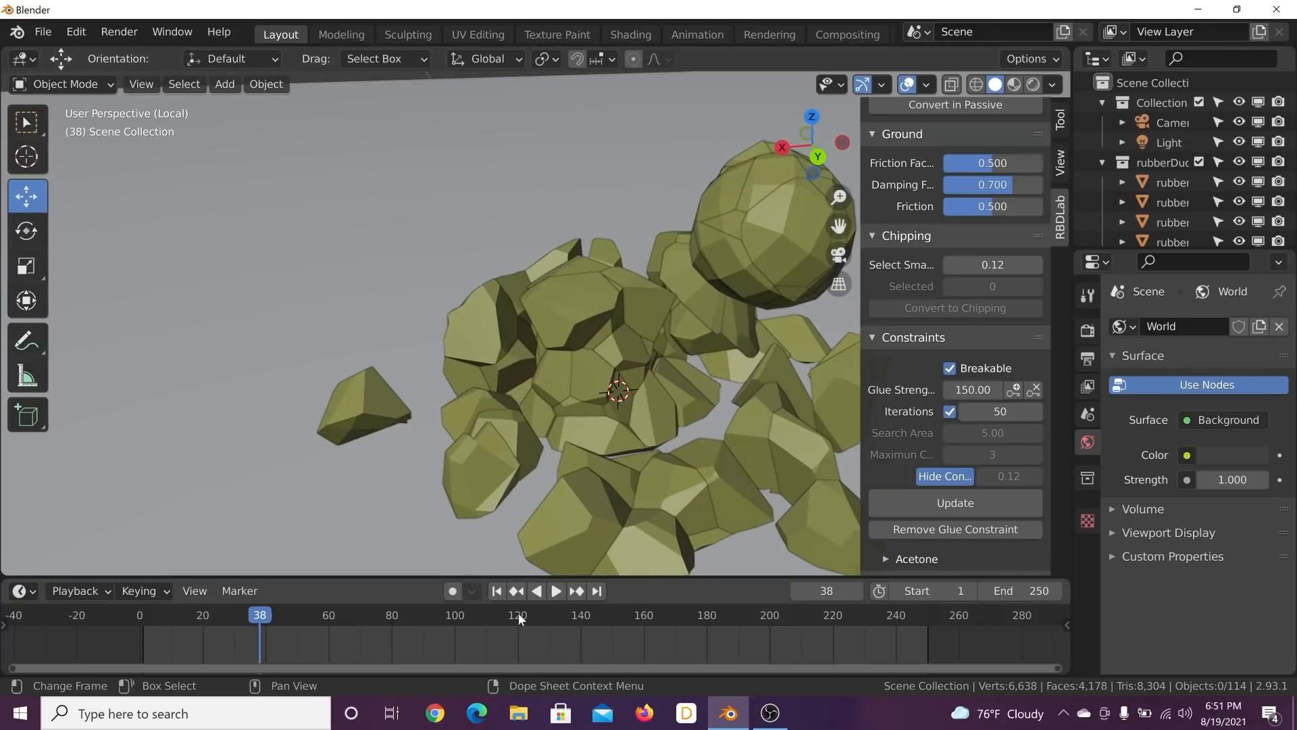
{"action": "left_click", "coordinate": [497, 591]}
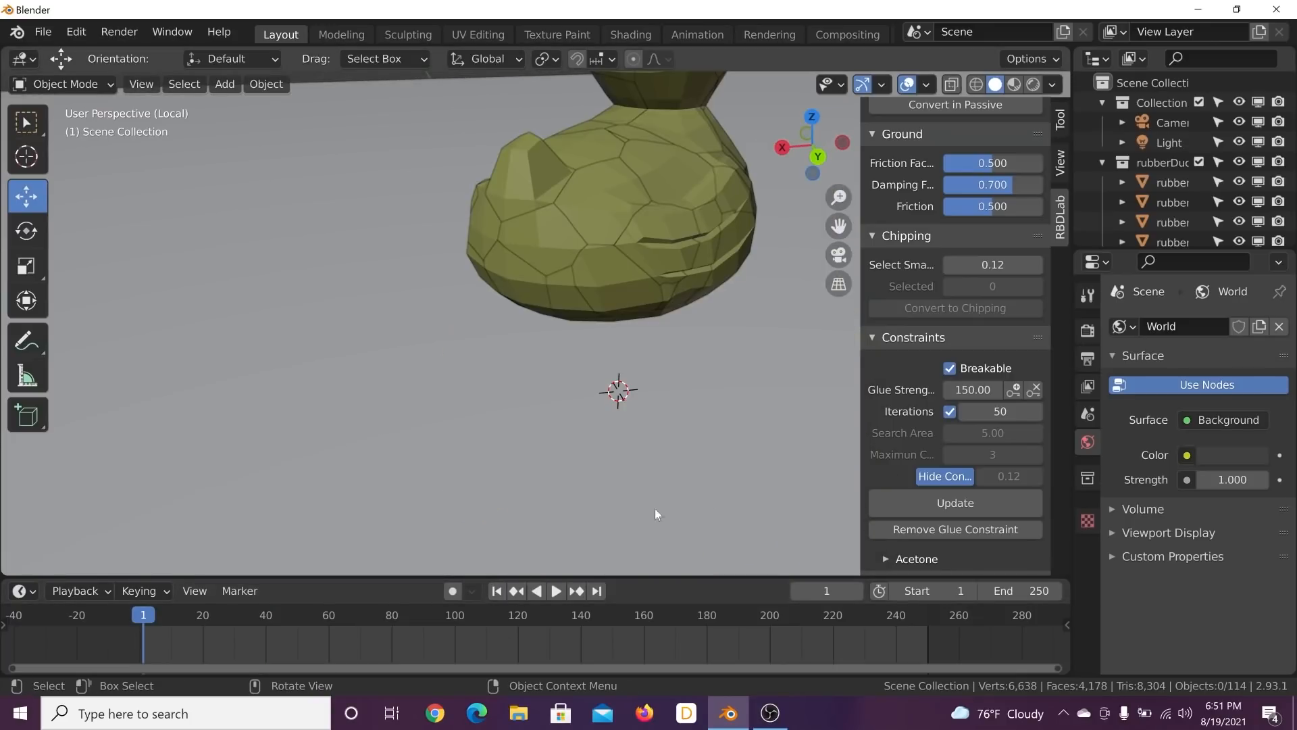
Step: Set the glue strength to 200 and play the simulation again
{"action": "left_click", "coordinate": [973, 389]}
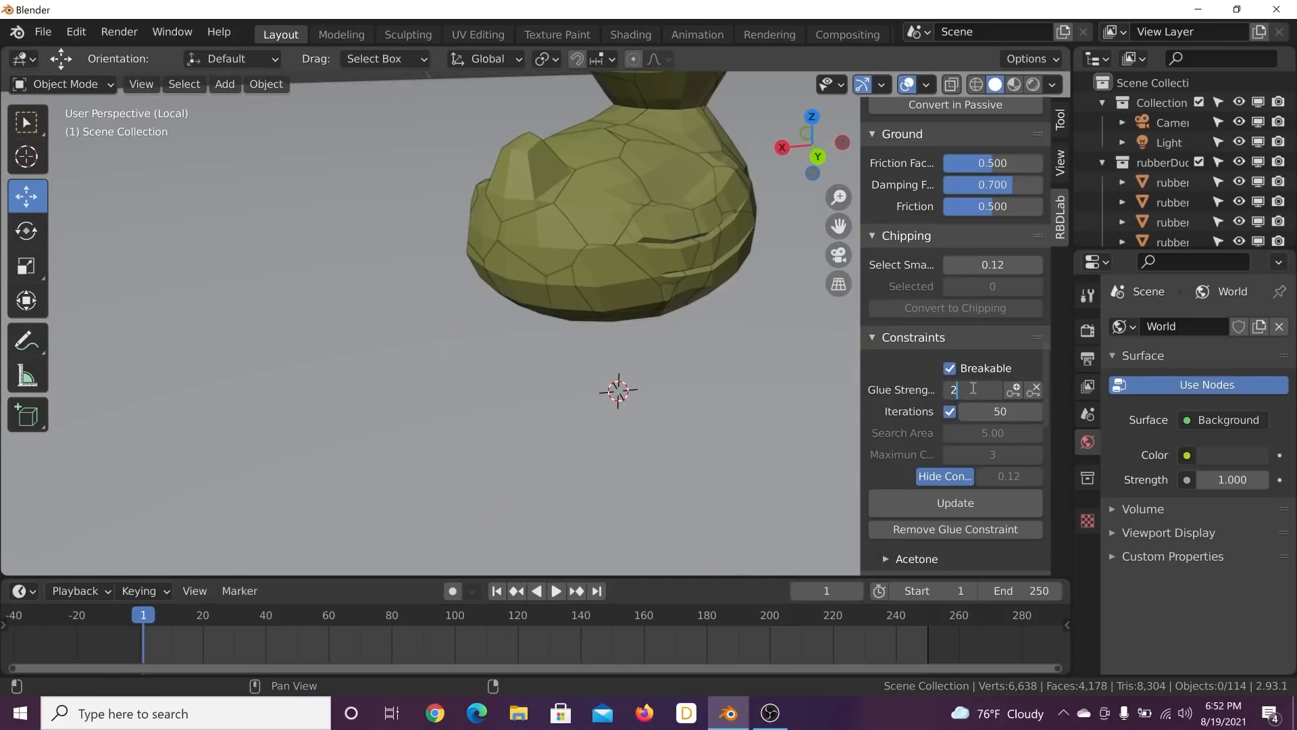
{"action": "key", "text": "space"}
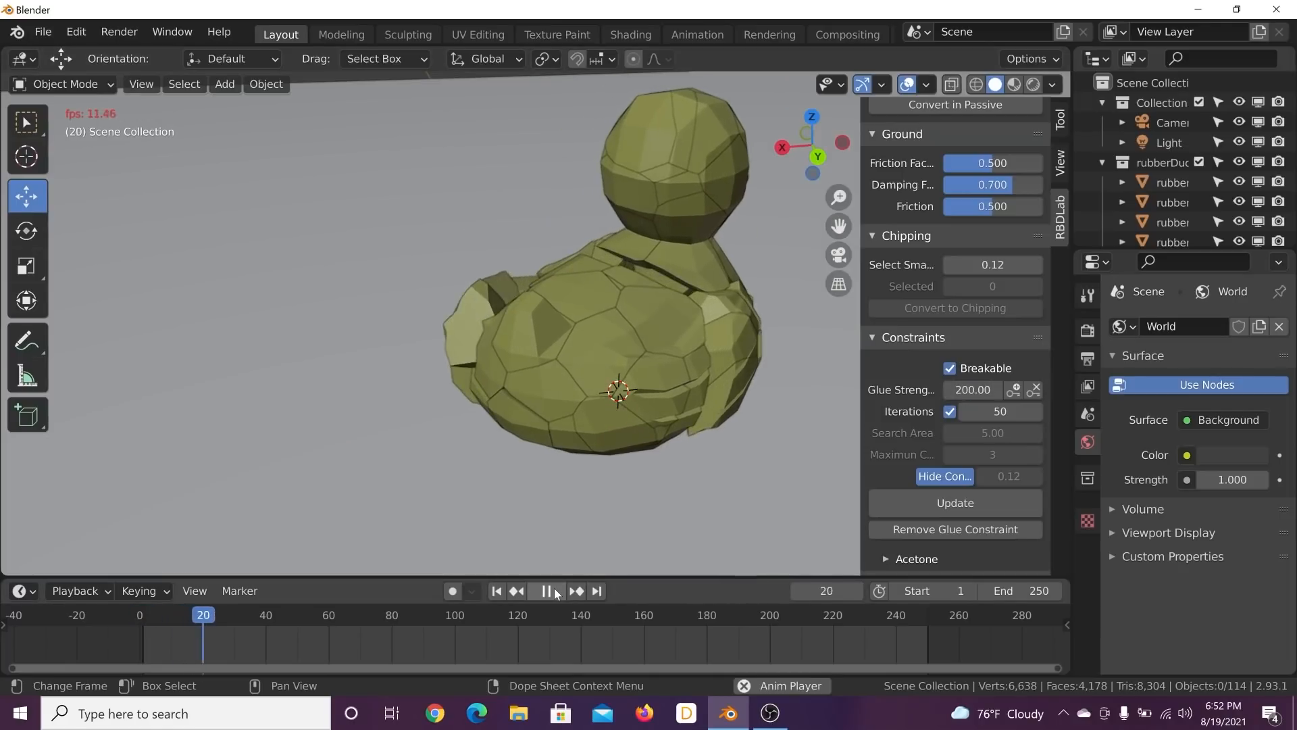
Step: Replay the duck's fall twice from another angle to examine how the pieces break apart, and rewind to frame 1
{"action": "middle_click_drag", "start_coordinate": [541, 372], "coordinate": [527, 406]}
{"action": "left_click", "coordinate": [500, 593]}
{"action": "left_click", "coordinate": [557, 592]}
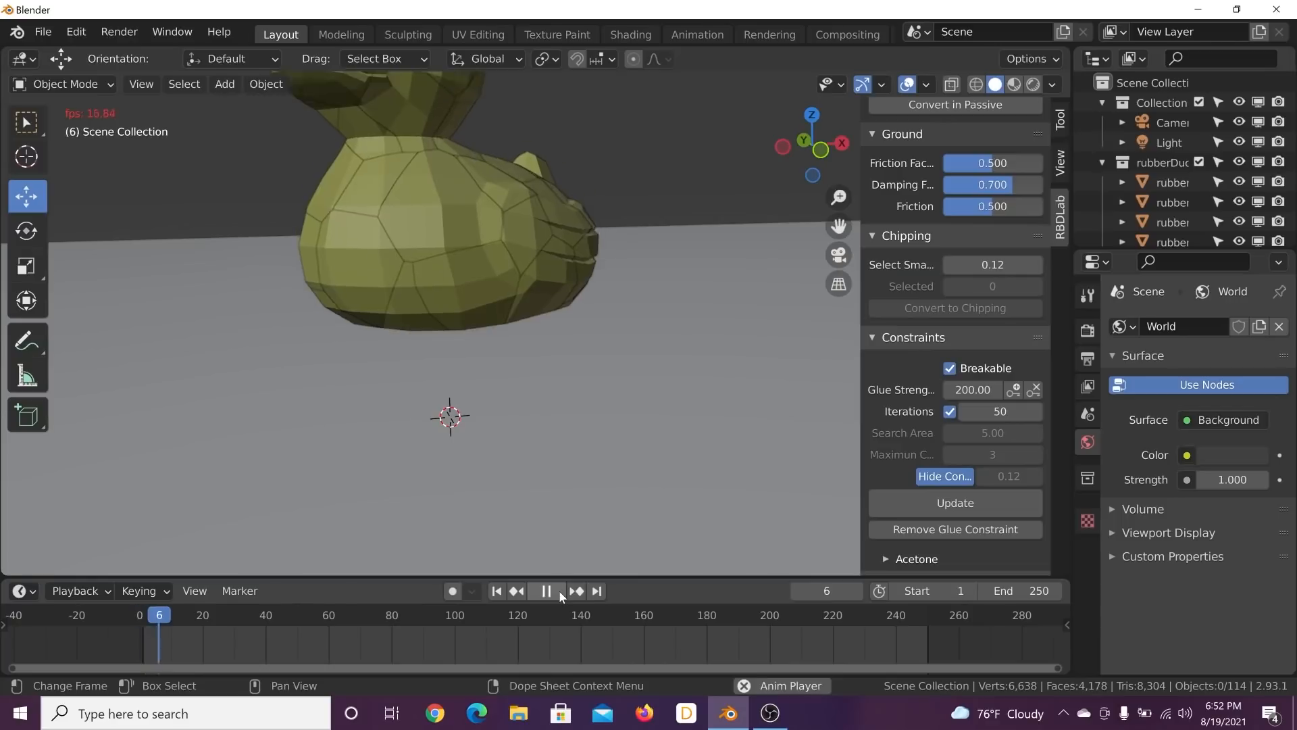
{"action": "left_click", "coordinate": [559, 593]}
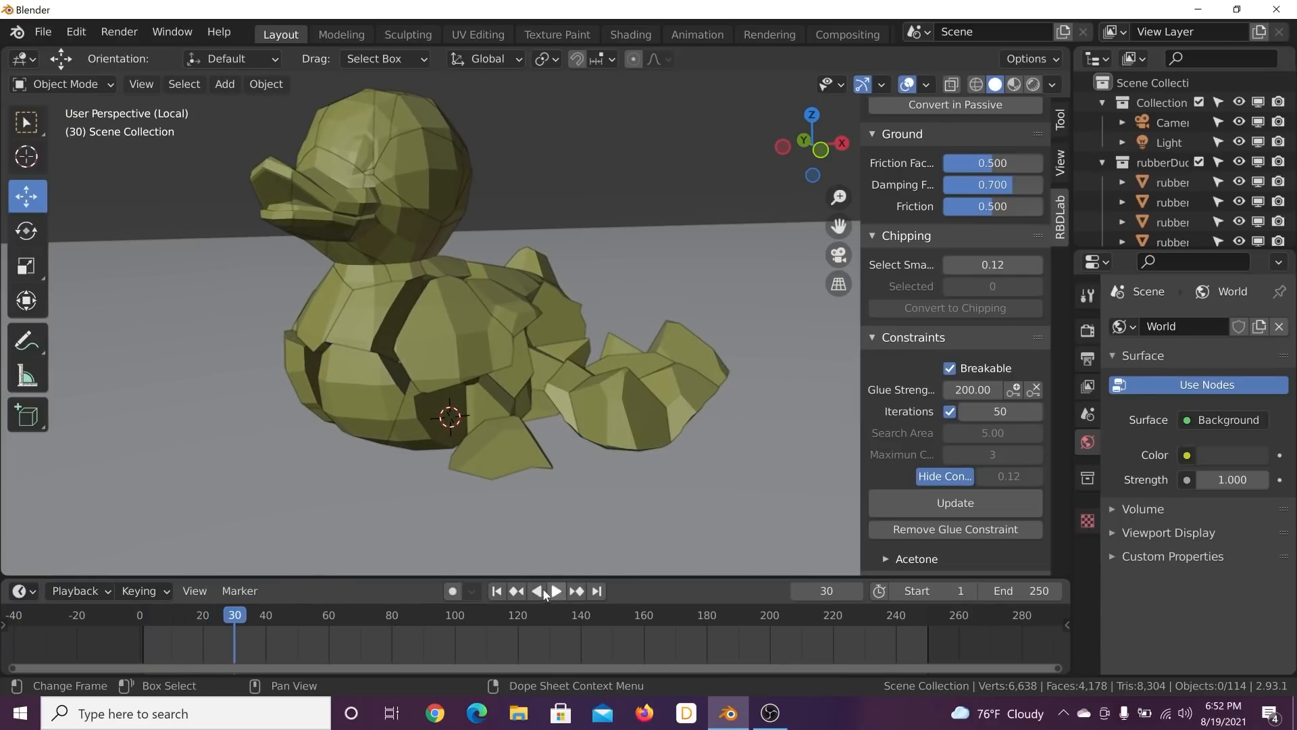
{"action": "left_click", "coordinate": [497, 592]}
{"action": "left_click", "coordinate": [556, 592]}
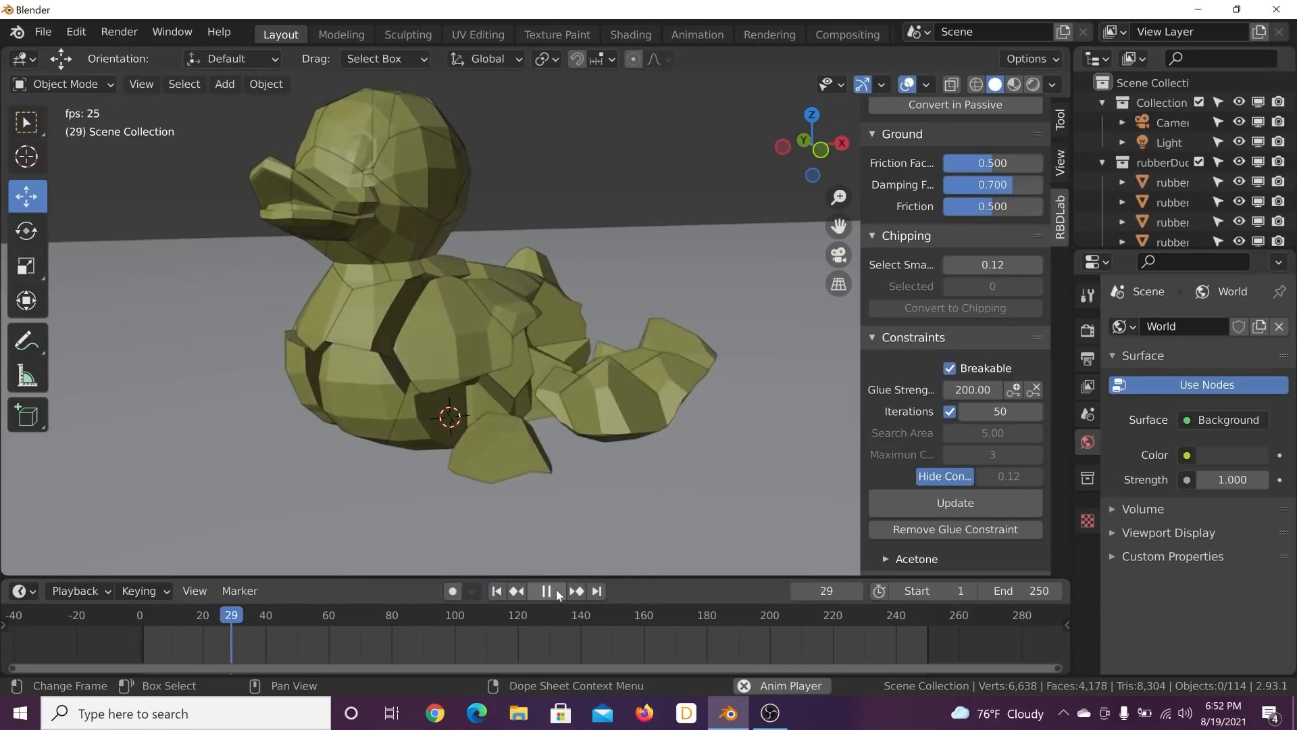
{"action": "left_click", "coordinate": [547, 592]}
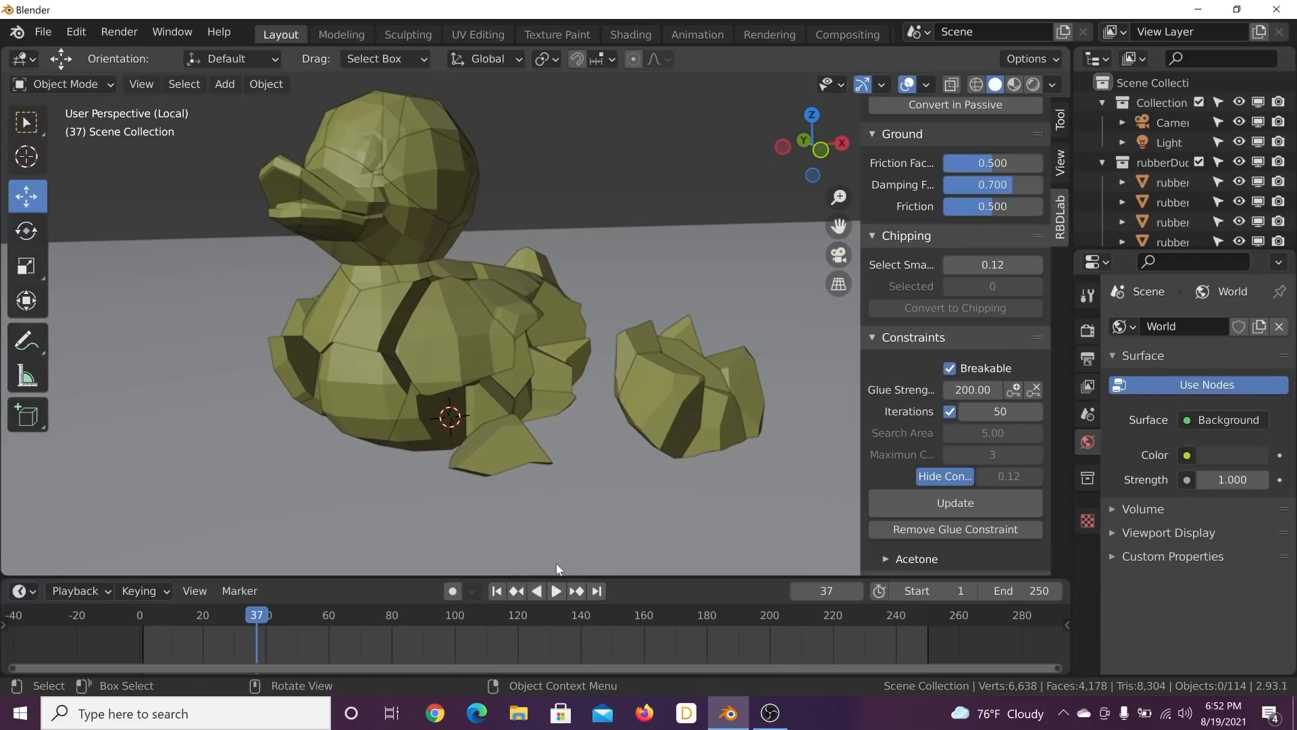
{"action": "left_click", "coordinate": [496, 592]}
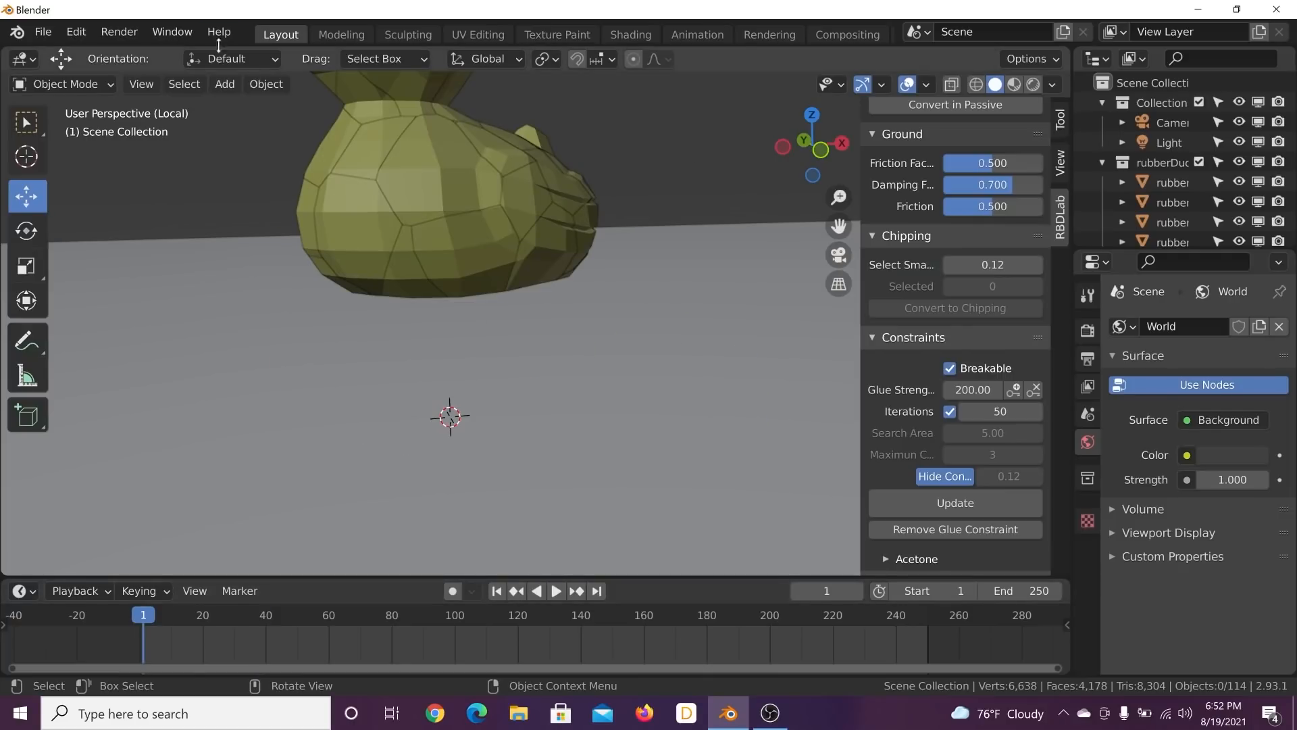
Step: Bake the rigid body physics cache for frames 1 to 250
{"action": "scroll", "coordinate": [961, 461], "scroll_direction": "down", "scroll_amount": 10}
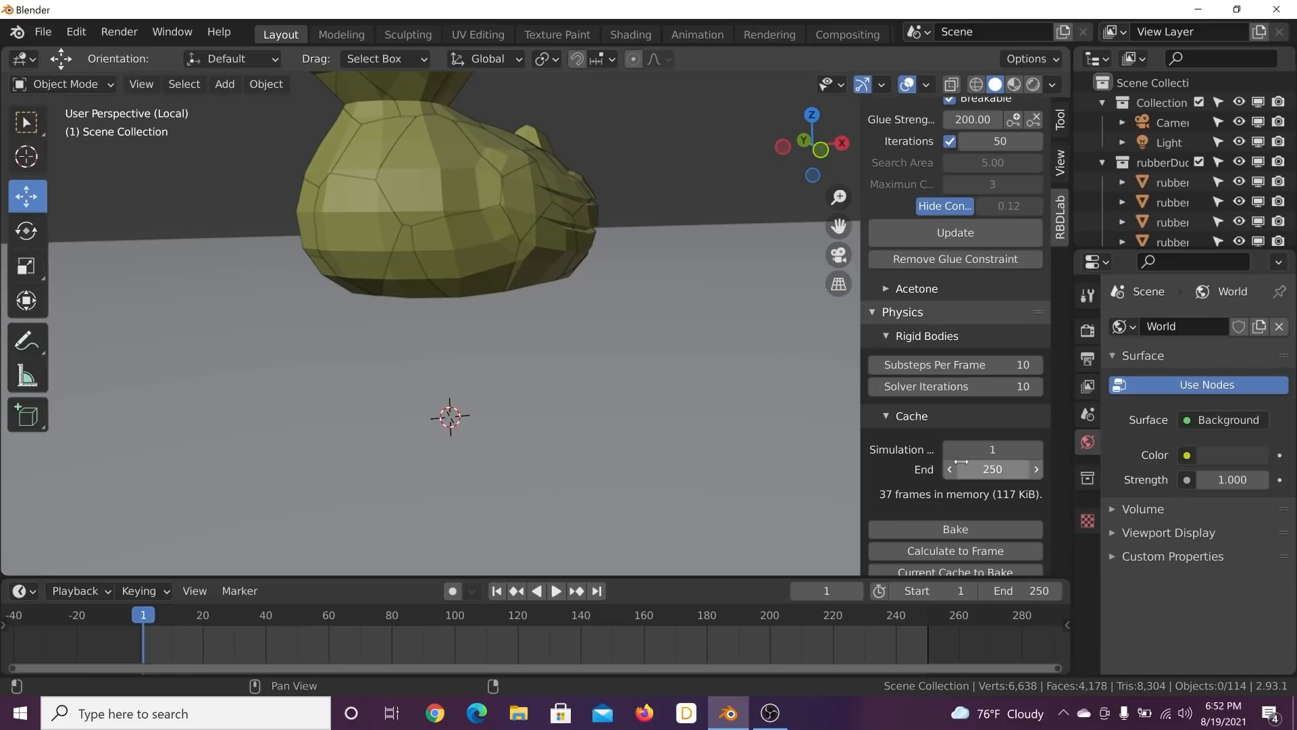
{"action": "scroll", "coordinate": [946, 456], "scroll_direction": "up", "scroll_amount": 2}
{"action": "scroll", "coordinate": [930, 446], "scroll_direction": "down", "scroll_amount": 4}
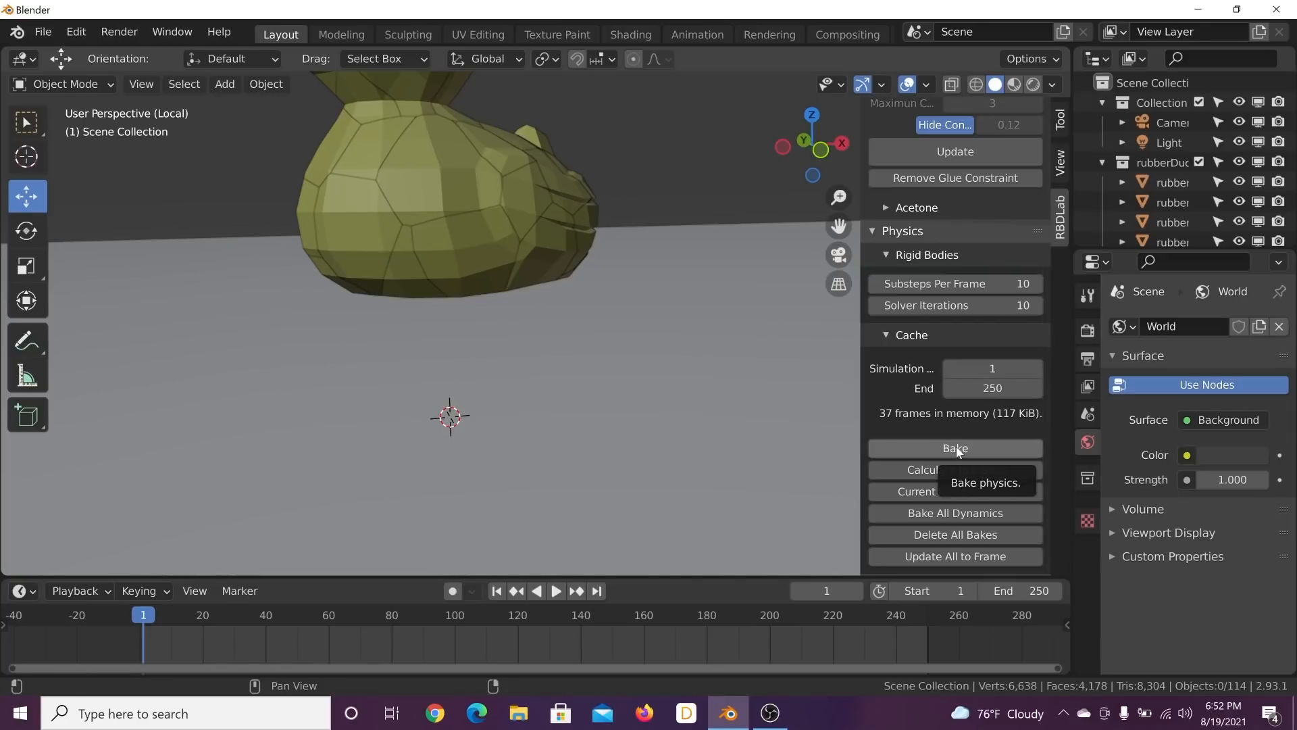
{"action": "left_click", "coordinate": [957, 449]}
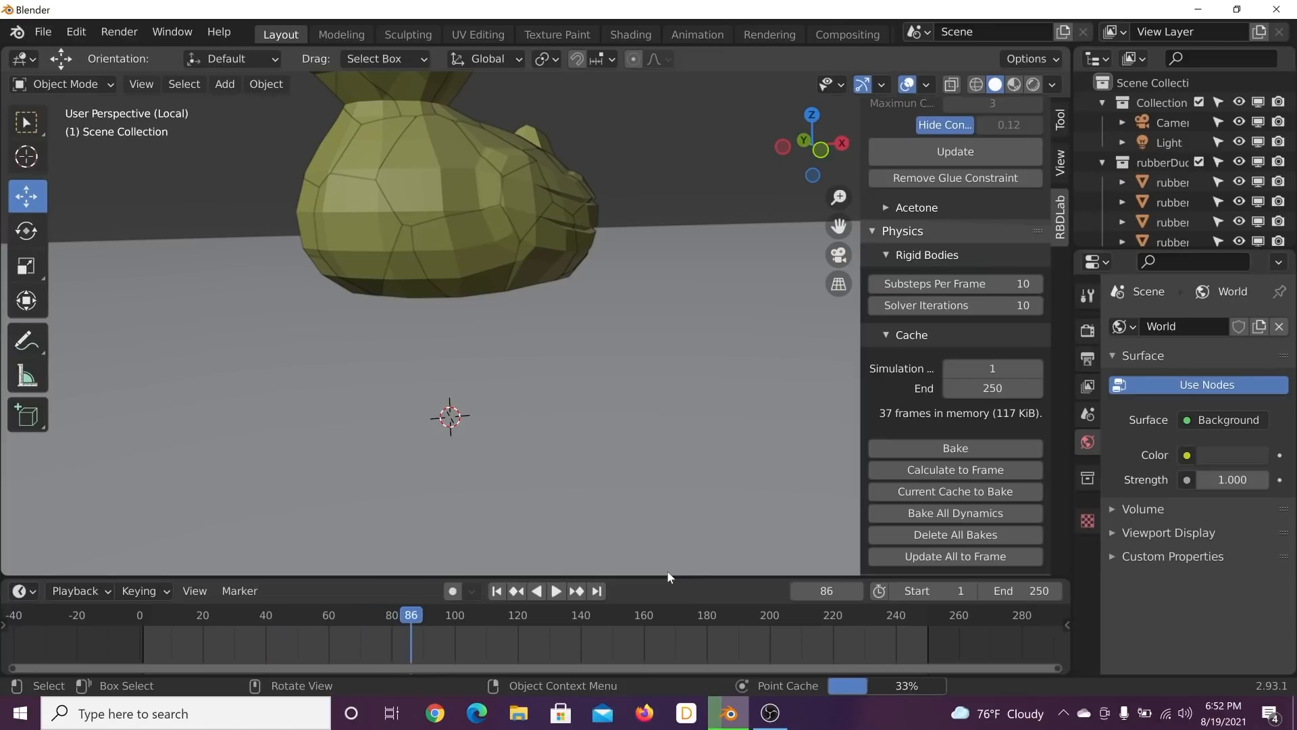
Step: Play the baked simulation, examine the broken duck up close and return to frame 1
{"action": "middle_click_drag", "start_coordinate": [532, 328], "coordinate": [529, 389], "text": "shift"}
{"action": "mouse_move", "coordinate": [503, 358]}
{"action": "middle_mouse_down"}
{"action": "mouse_move", "coordinate": [596, 339]}
{"action": "mouse_move", "coordinate": [493, 376]}
{"action": "middle_mouse_up"}
{"action": "scroll", "coordinate": [494, 376], "scroll_direction": "down", "scroll_amount": 4}
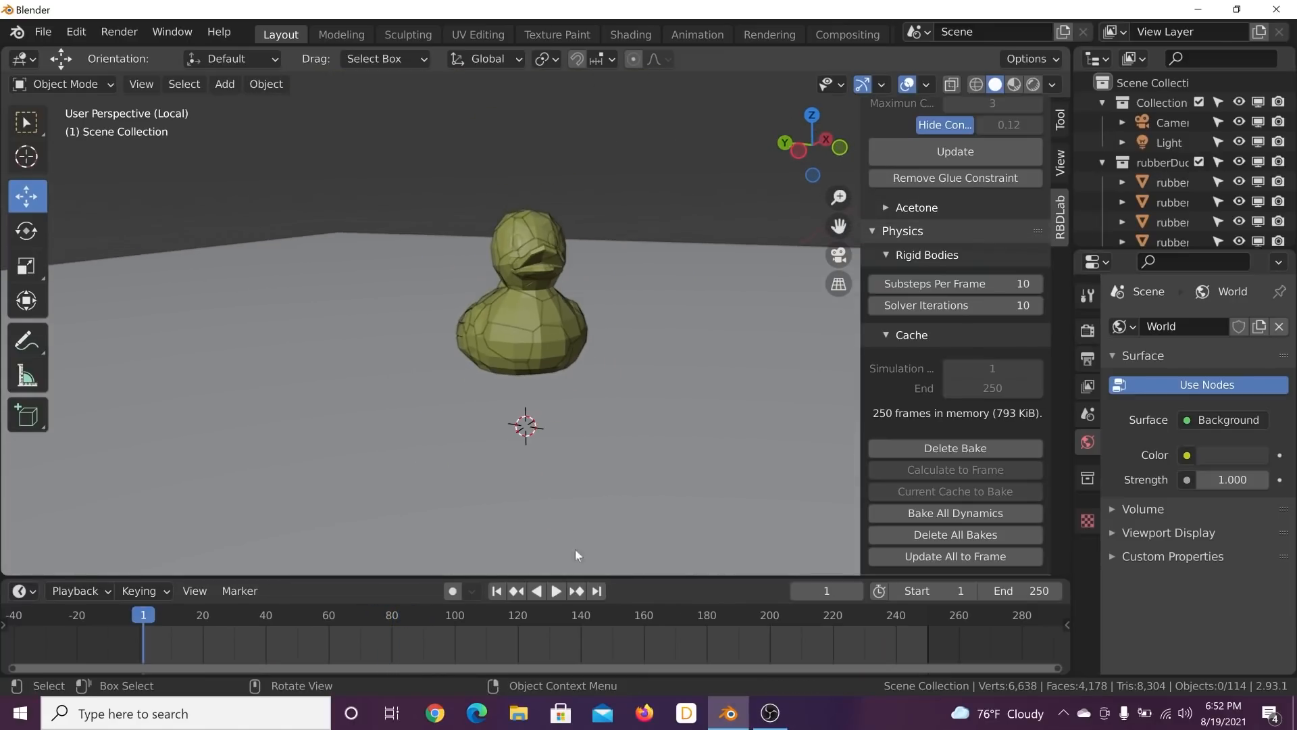
{"action": "left_click", "coordinate": [555, 591]}
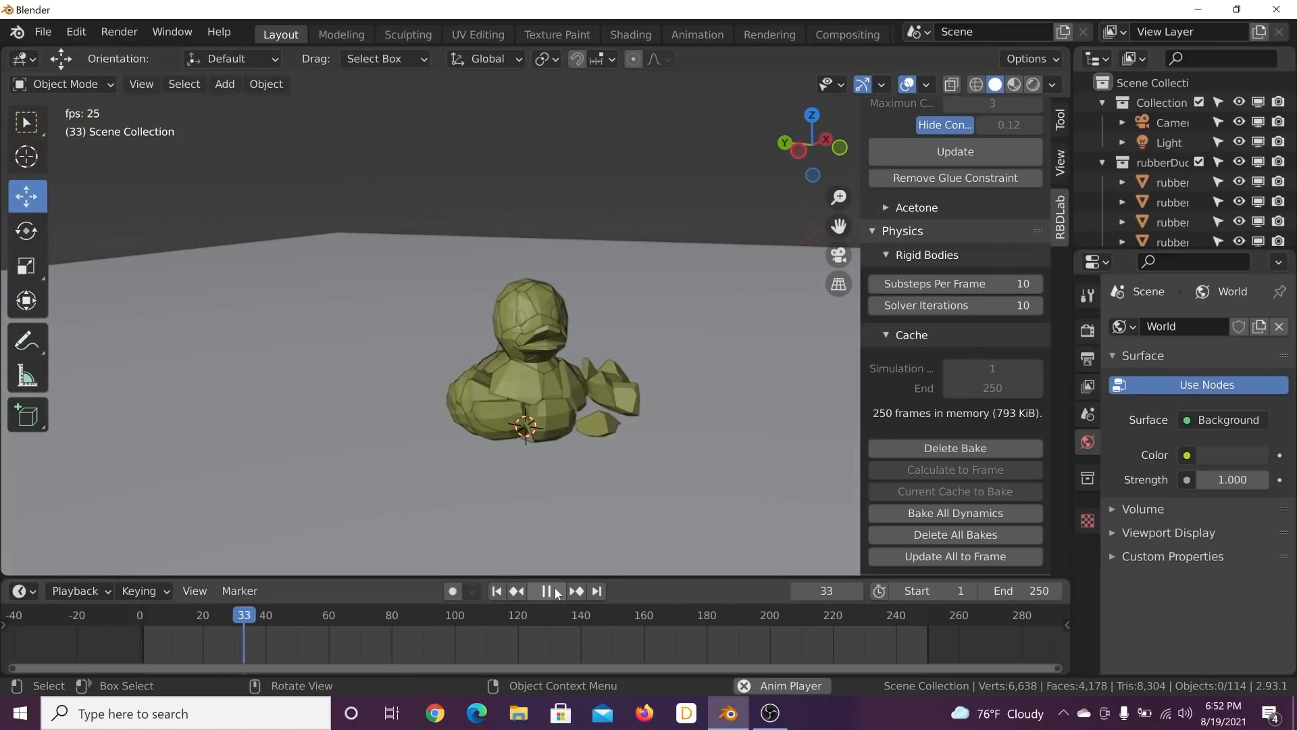
{"action": "left_click", "coordinate": [555, 592]}
{"action": "middle_click_drag", "start_coordinate": [565, 521], "coordinate": [552, 419]}
{"action": "scroll", "coordinate": [552, 419], "scroll_direction": "up", "scroll_amount": 3}
{"action": "left_click", "coordinate": [496, 591]}
{"action": "middle_click_drag", "start_coordinate": [505, 477], "coordinate": [777, 433]}
Step: Advance the simulation to frame 14 and emit debris particles from the broken pieces at that frame
{"action": "scroll", "coordinate": [915, 456], "scroll_direction": "down", "scroll_amount": 6}
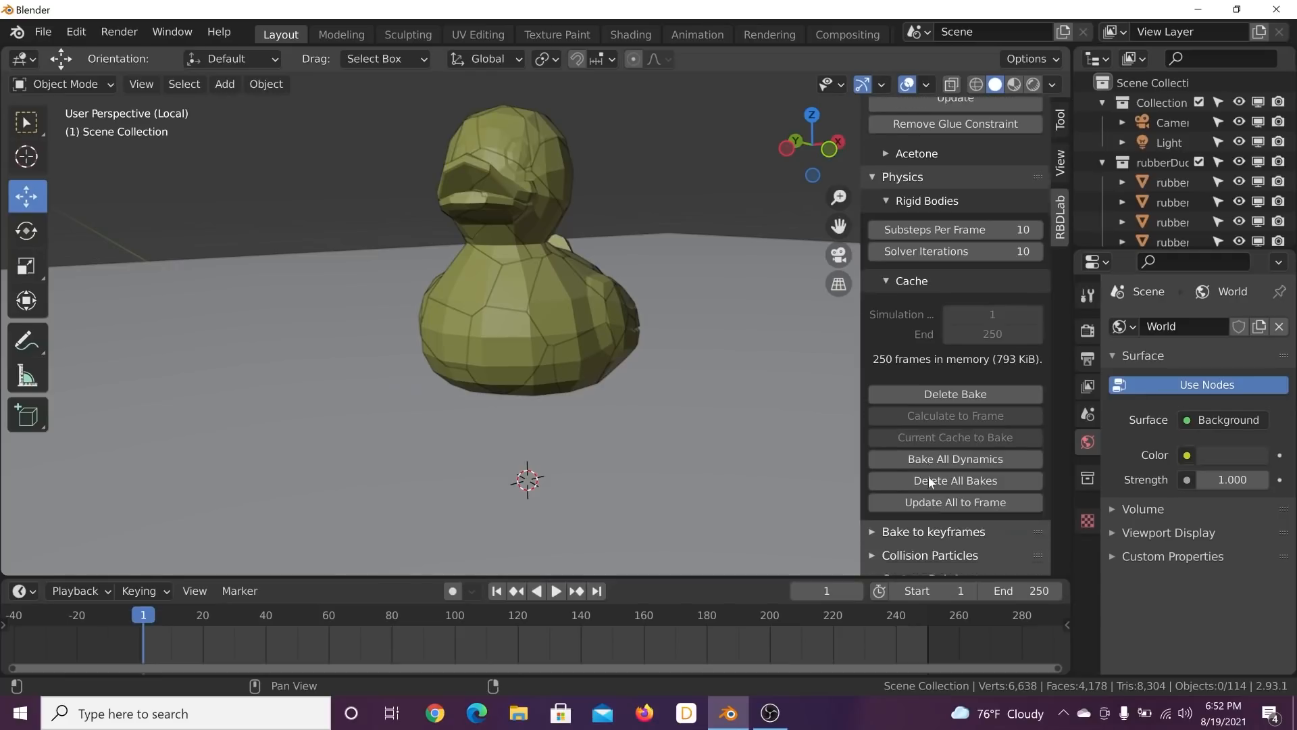
{"action": "scroll", "coordinate": [928, 476], "scroll_direction": "down", "scroll_amount": 3}
{"action": "scroll", "coordinate": [910, 452], "scroll_direction": "down", "scroll_amount": 3}
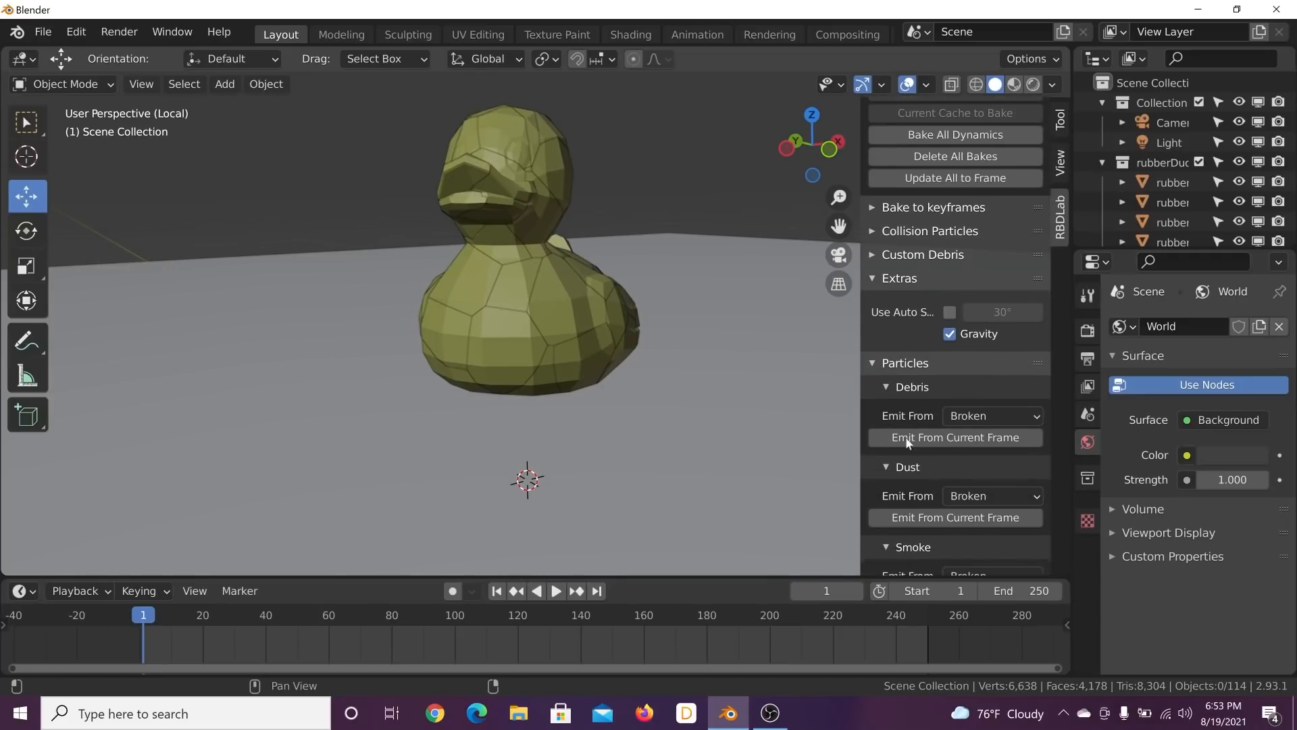
{"action": "middle_click_drag", "start_coordinate": [376, 373], "coordinate": [607, 376]}
{"action": "key", "text": "space"}
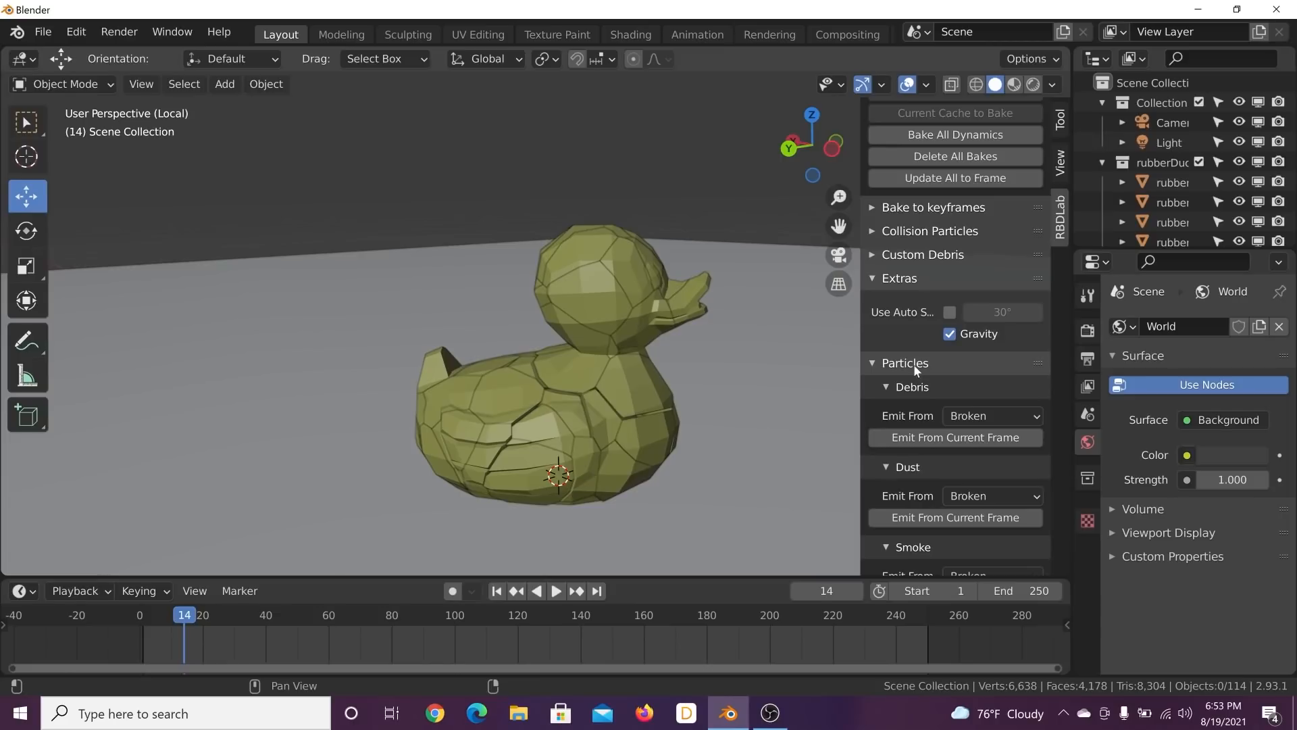
{"action": "left_click", "coordinate": [931, 440]}
{"action": "left_click", "coordinate": [489, 448]}
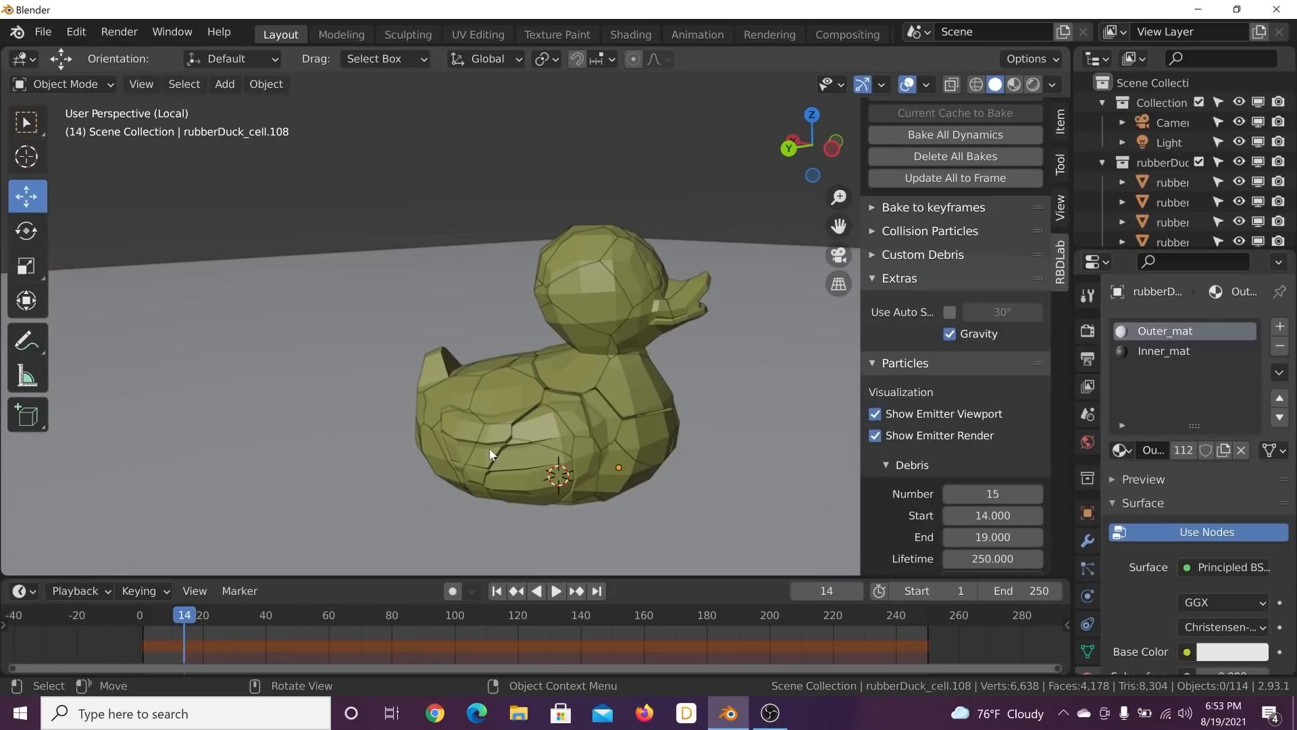
Step: Play the simulation from the first frame to examine the debris scattering around the duck
{"action": "left_click", "coordinate": [497, 591]}
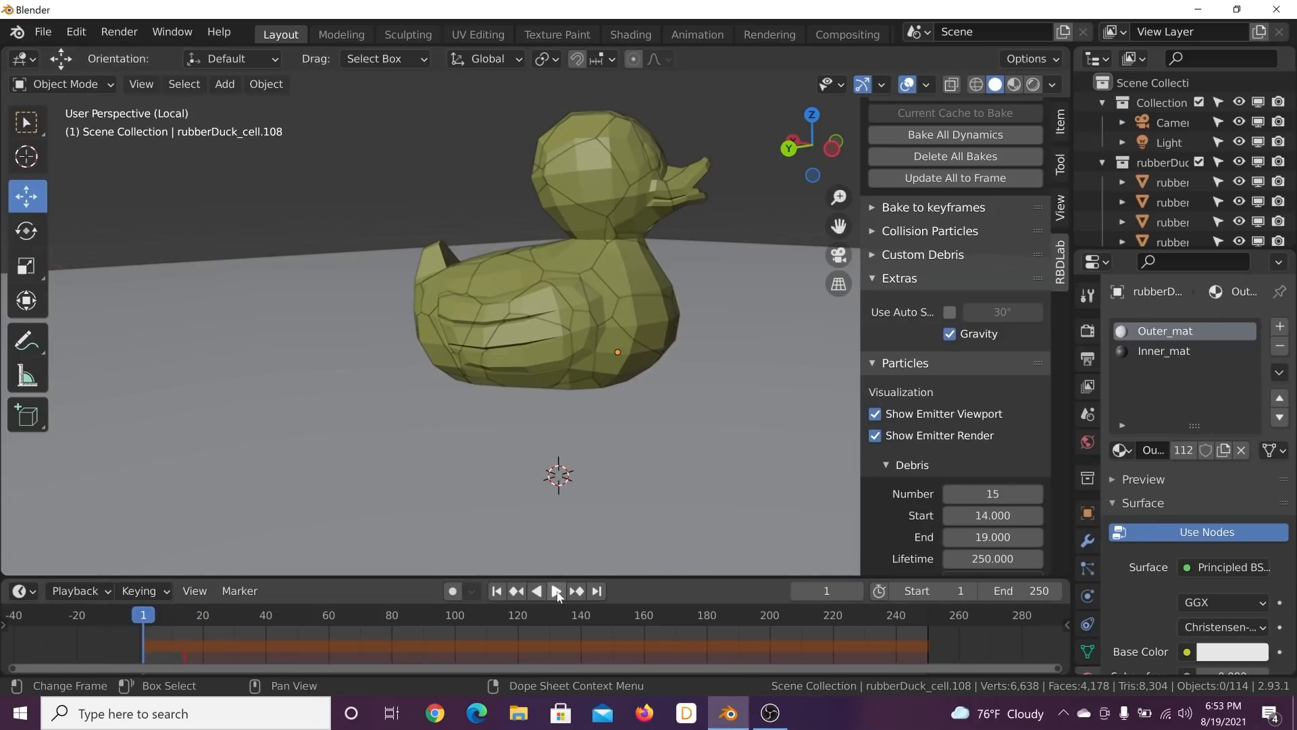
{"action": "left_click", "coordinate": [557, 591]}
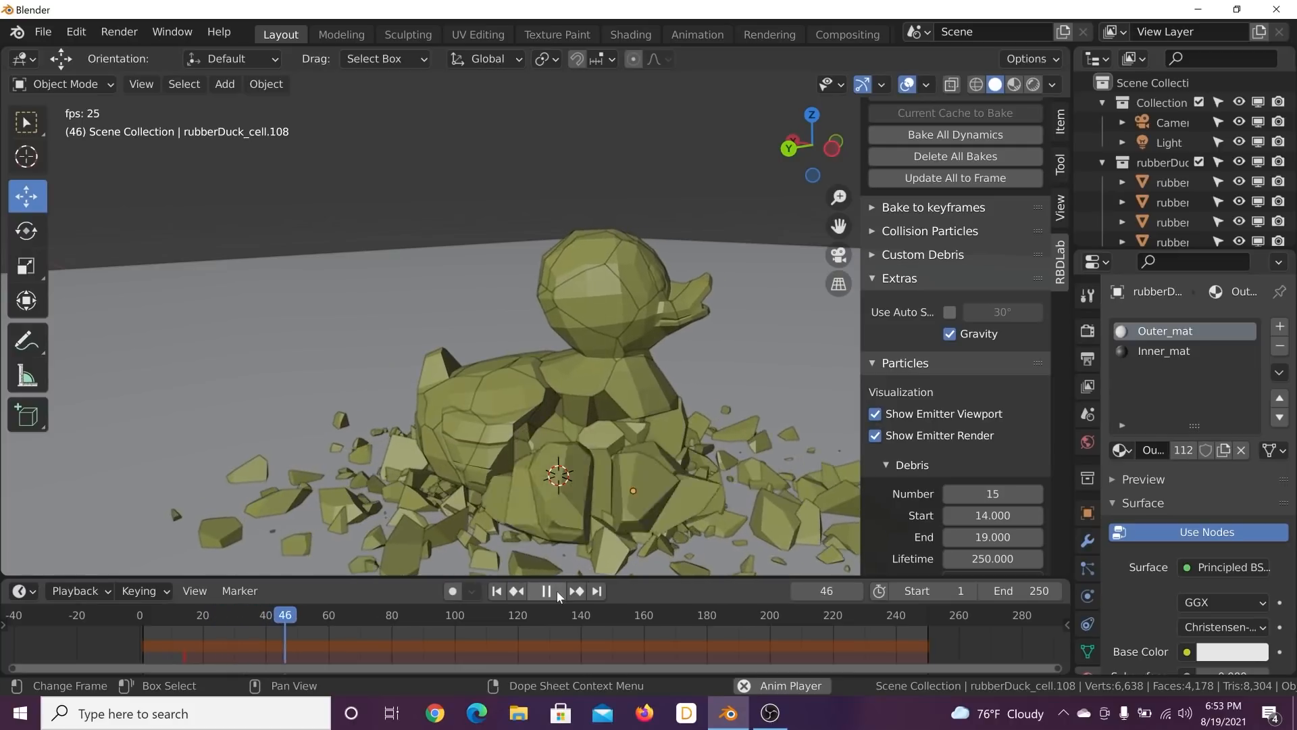
{"action": "left_click", "coordinate": [553, 591]}
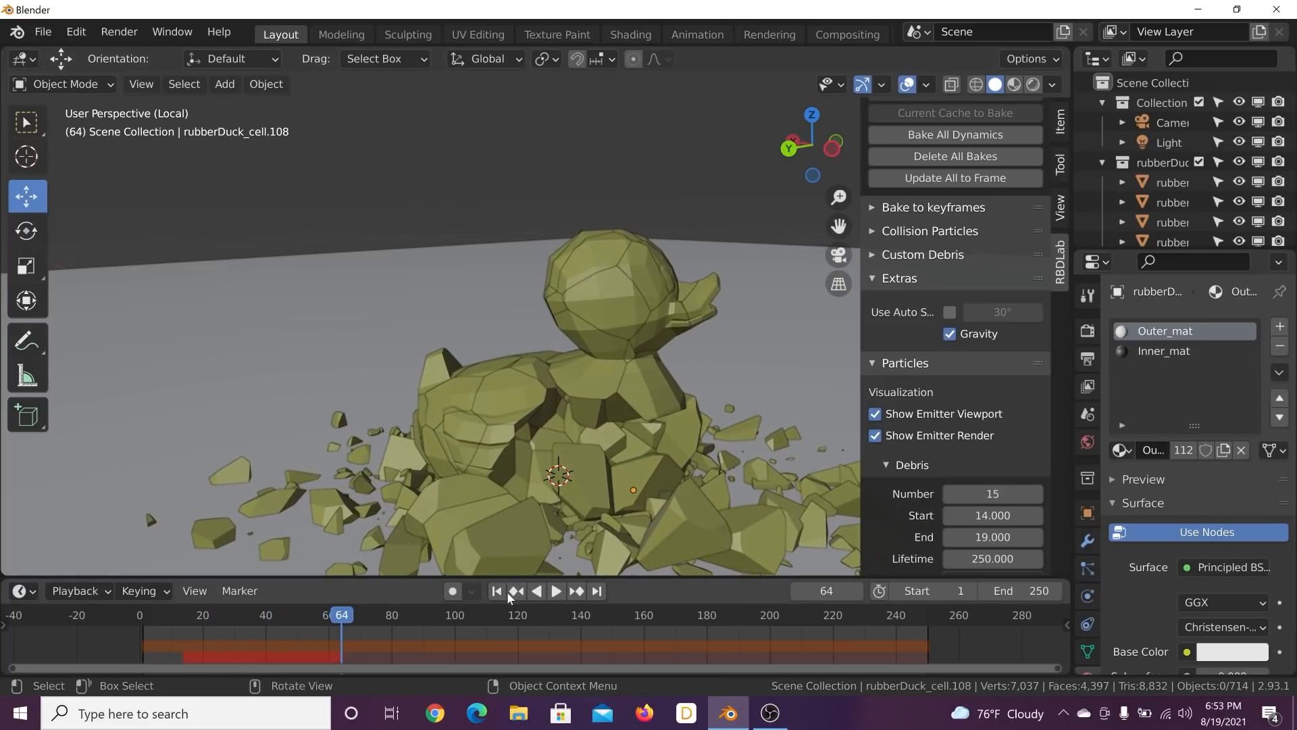
Step: Return to frame 14 and emit dust particles from the broken pieces there
{"action": "left_click_drag", "start_coordinate": [340, 622], "coordinate": [184, 623]}
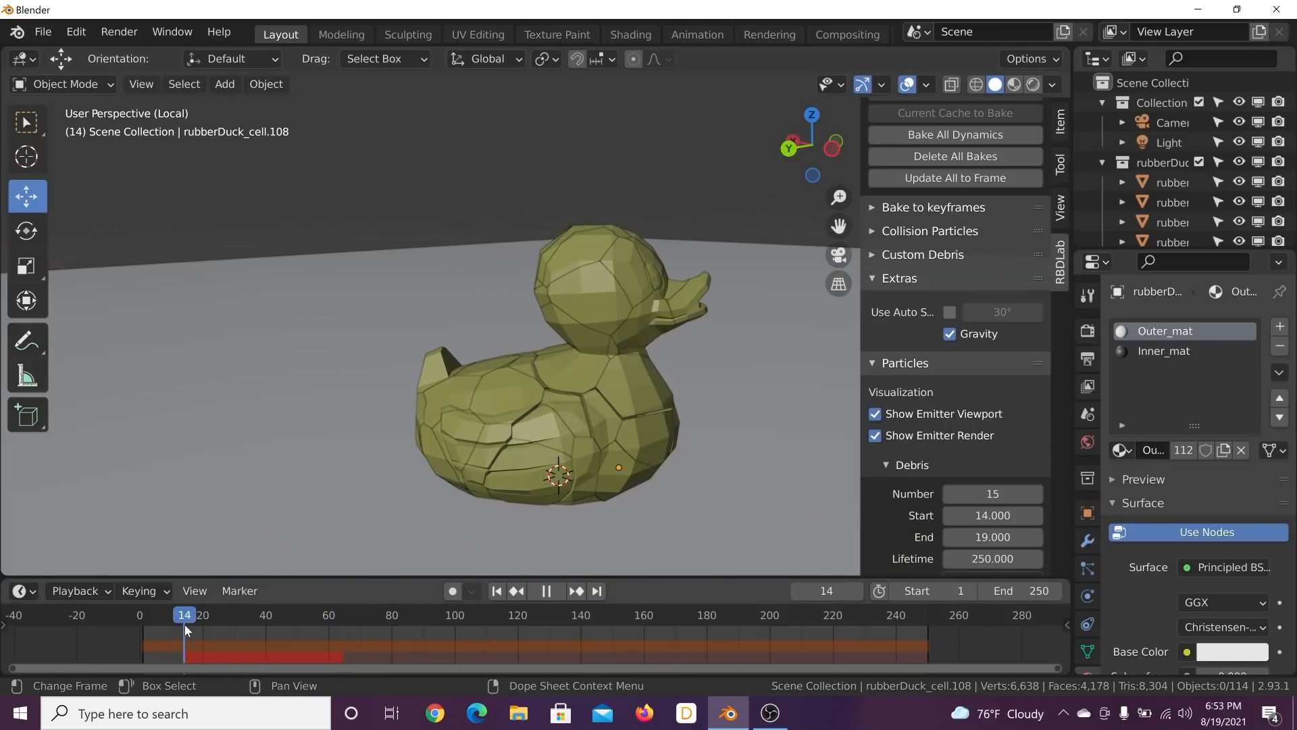
{"action": "scroll", "coordinate": [1019, 474], "scroll_direction": "down", "scroll_amount": 5}
{"action": "scroll", "coordinate": [1019, 475], "scroll_direction": "down", "scroll_amount": 10}
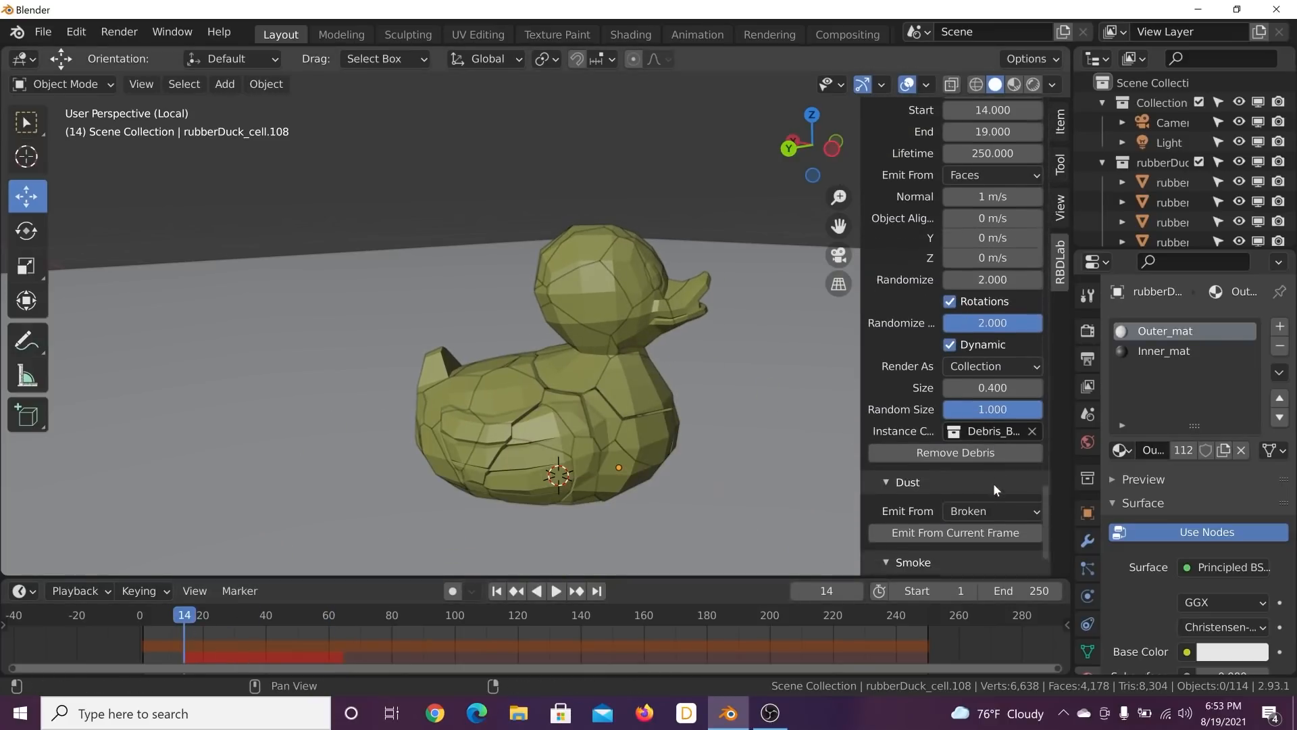
{"action": "left_click", "coordinate": [977, 479]}
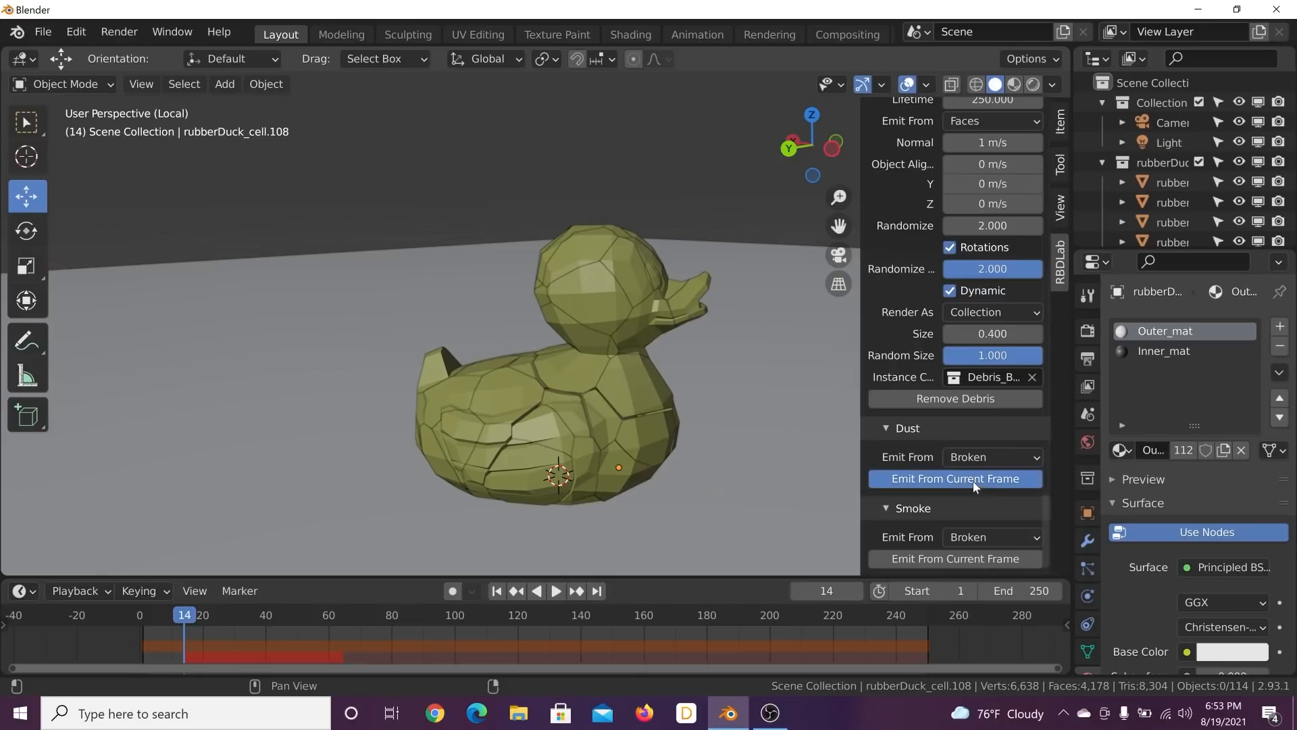
Step: Play the simulation from the start to check the debris together with the dust
{"action": "left_click", "coordinate": [501, 589]}
{"action": "left_click", "coordinate": [556, 591]}
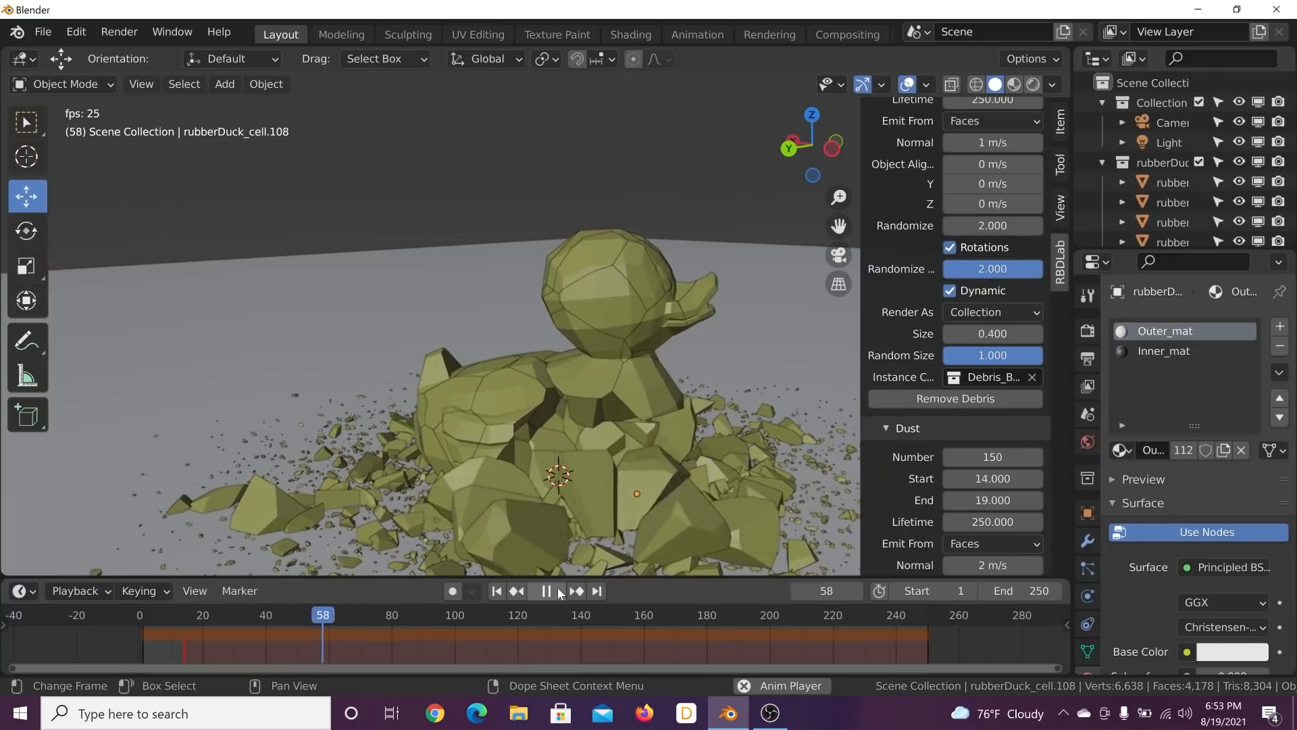
{"action": "key", "text": "space"}
Step: Undo the dust and debris emission
{"action": "key", "text": "ctrl+z"}
{"action": "key", "text": "ctrl+z"}
{"action": "key", "text": "ctrl+z"}
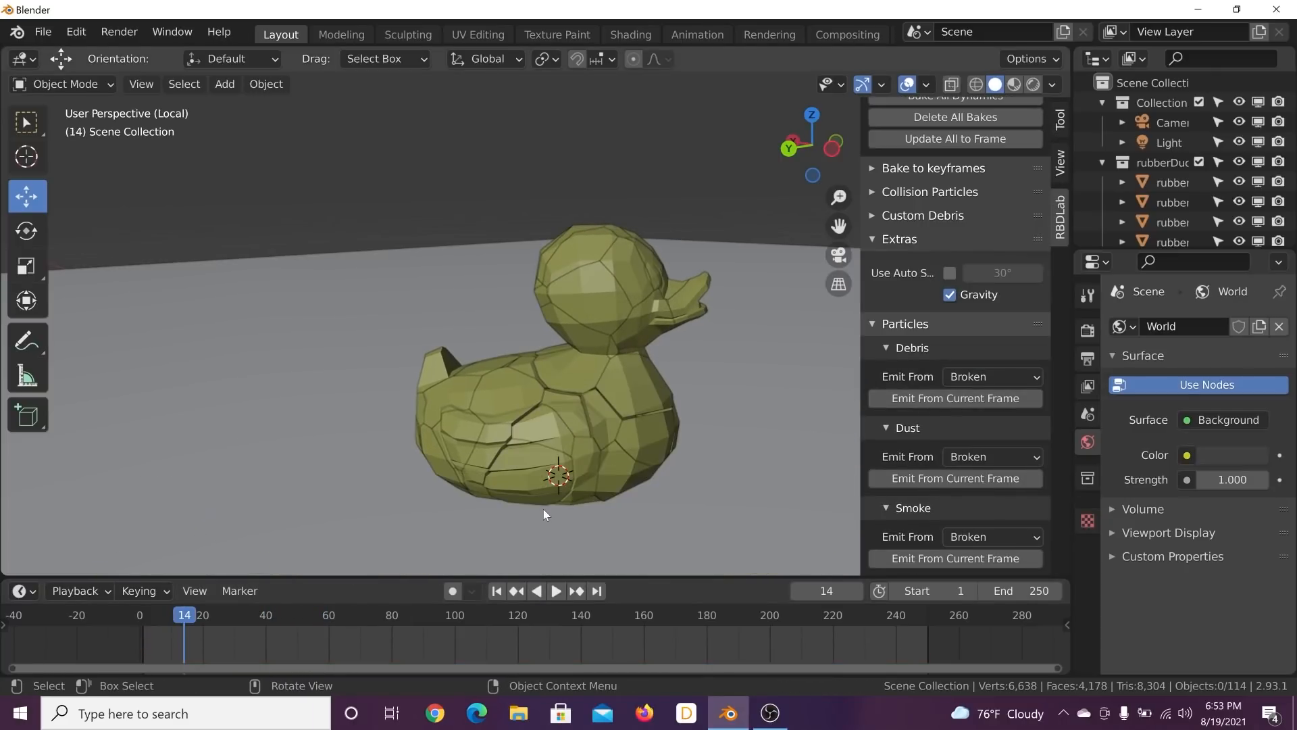
Step: Step back to frame 13 and emit both debris and dust from the broken pieces at that frame
{"action": "key", "text": "Left"}
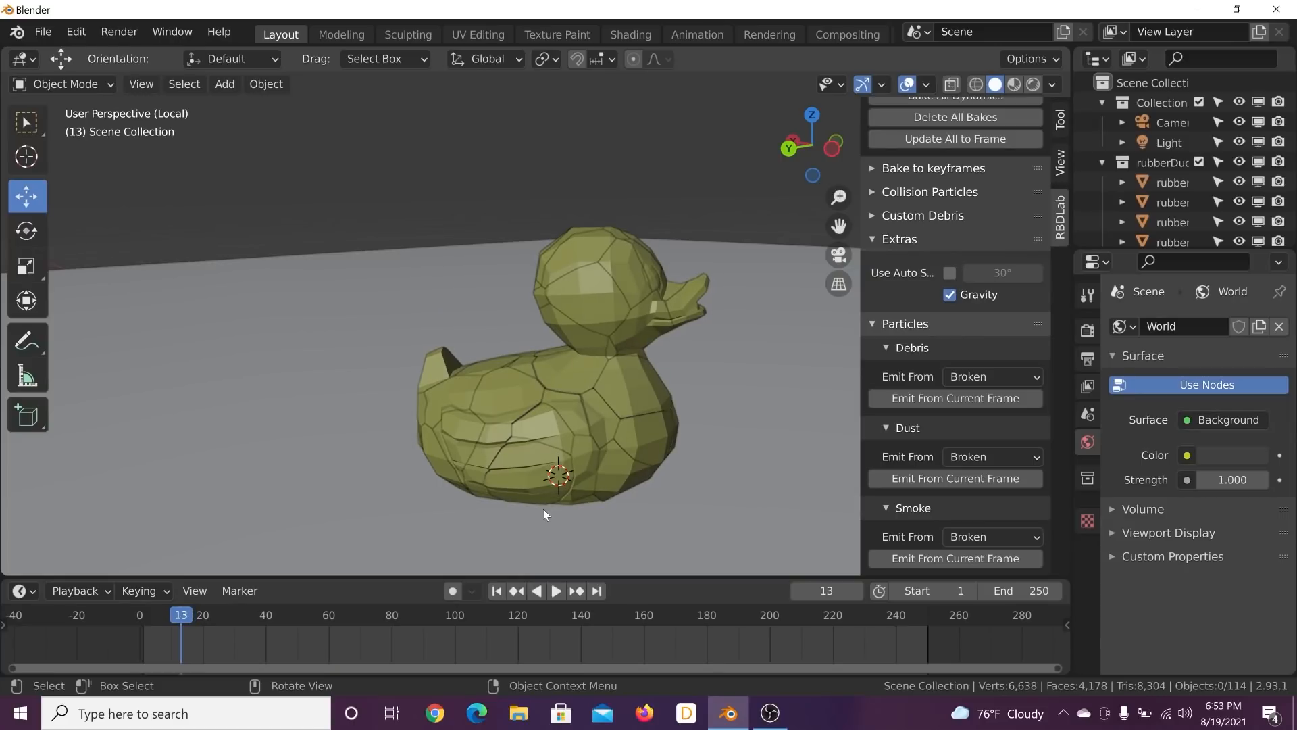
{"action": "left_click", "coordinate": [913, 404]}
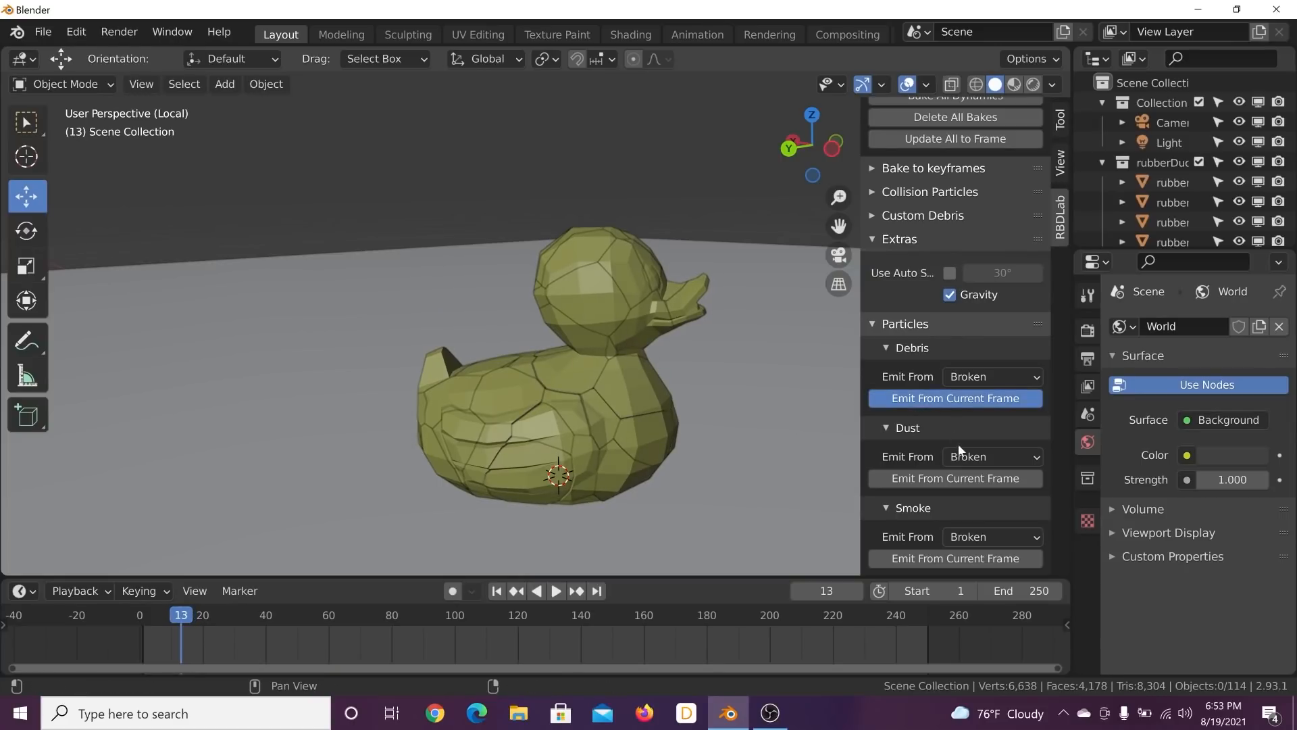
{"action": "left_click", "coordinate": [978, 481]}
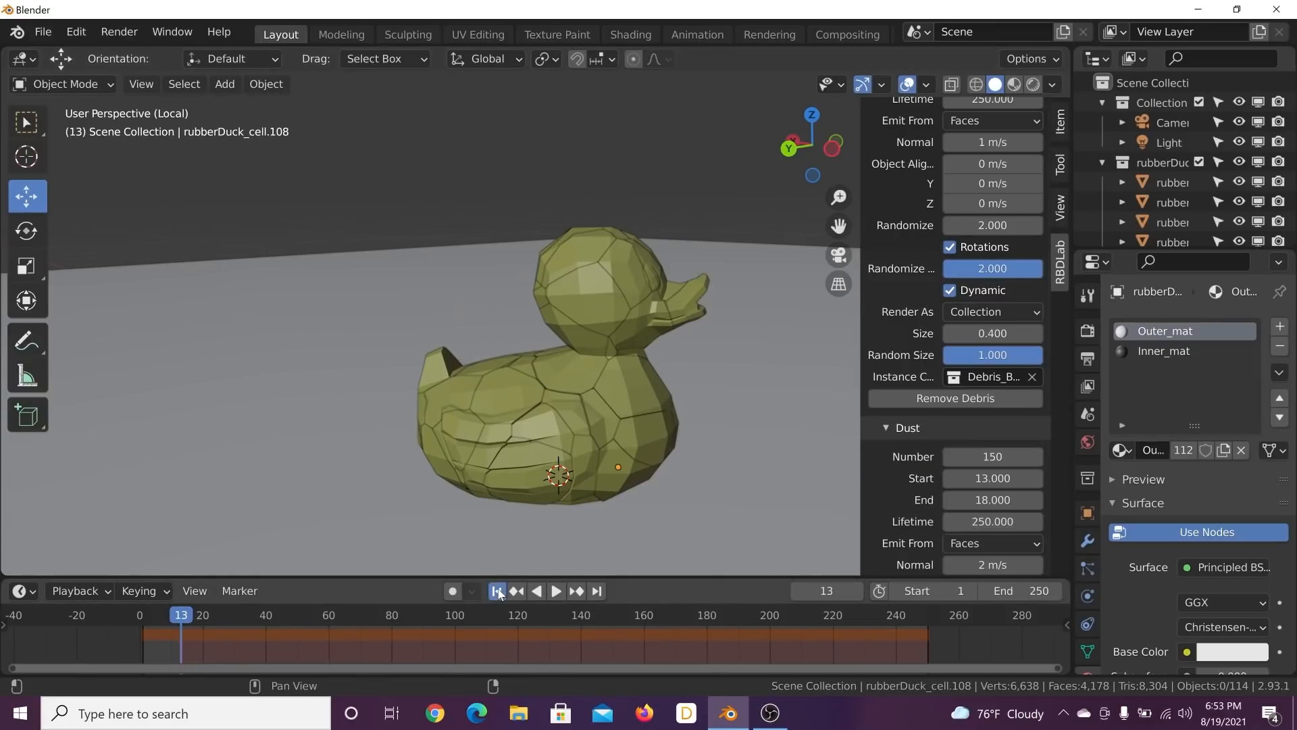
Step: Play the simulation from the start, stop it and examine the scattered debris and dust from several angles
{"action": "left_click", "coordinate": [496, 590]}
{"action": "left_click", "coordinate": [558, 591]}
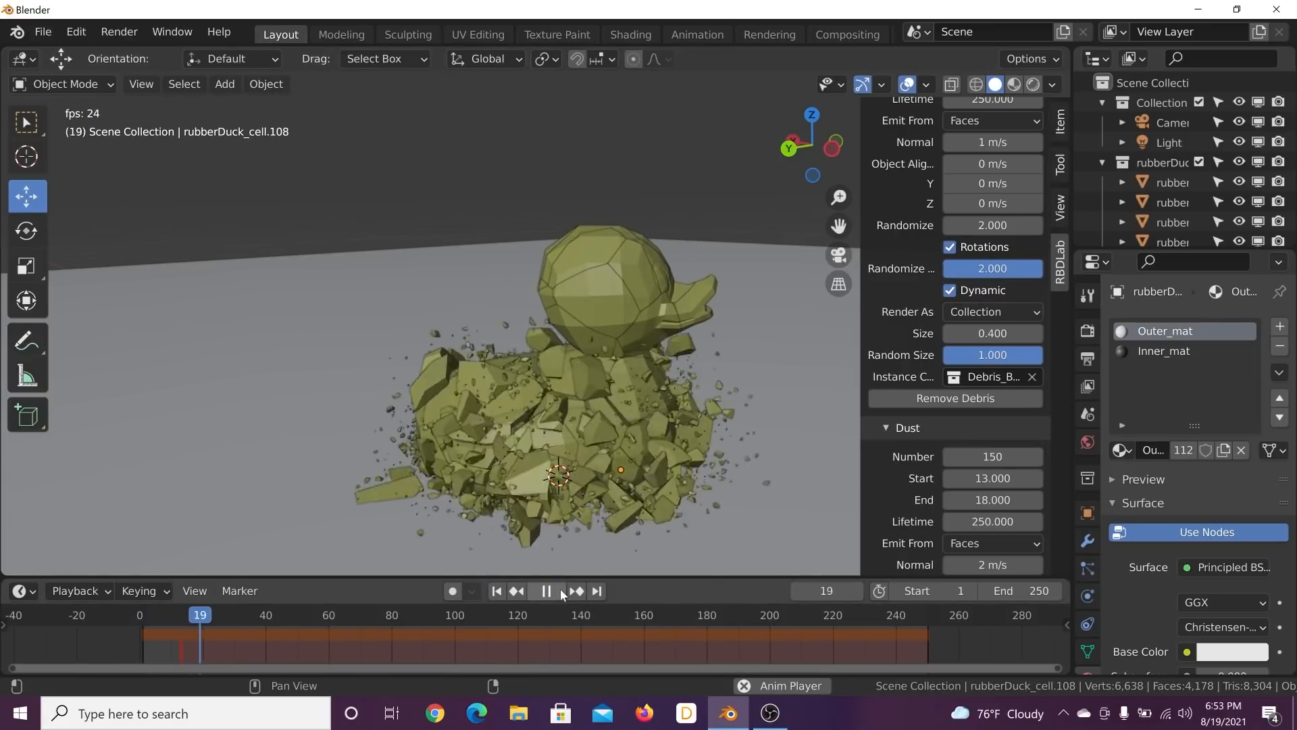
{"action": "left_click", "coordinate": [560, 590]}
{"action": "middle_click_drag", "start_coordinate": [619, 237], "coordinate": [605, 293]}
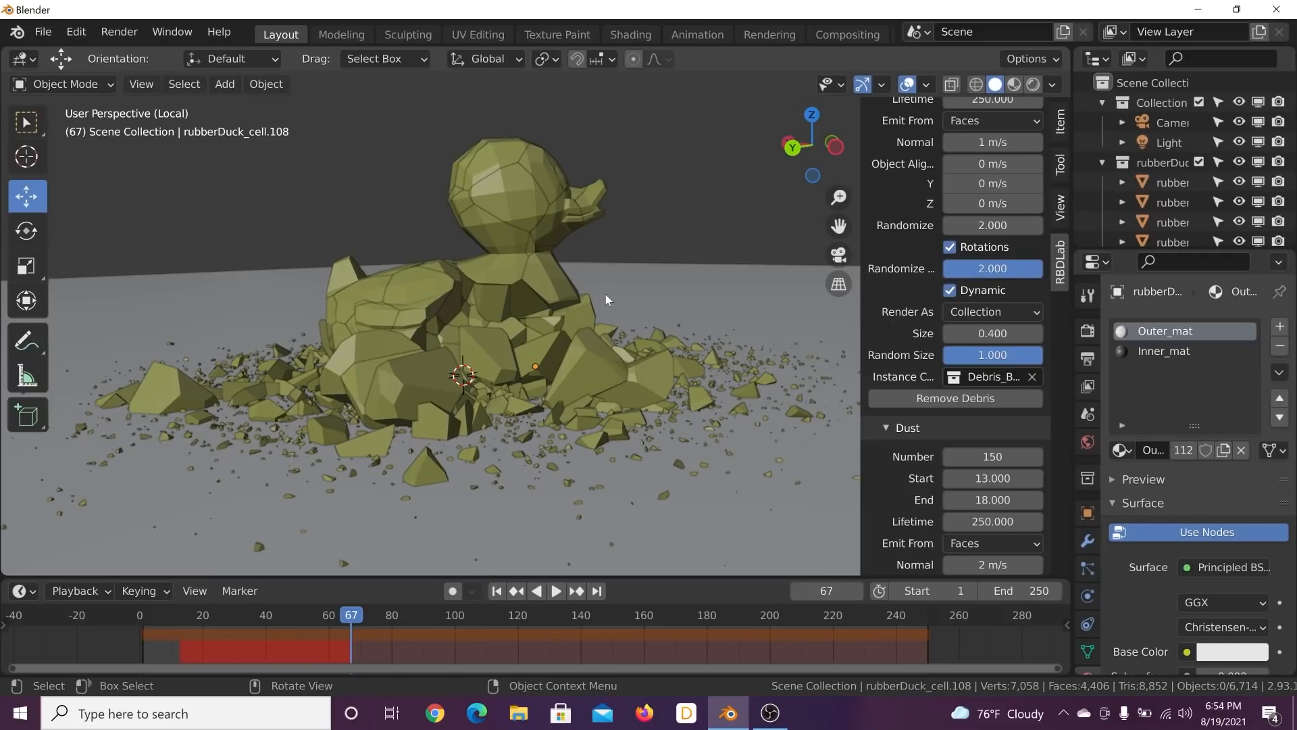
{"action": "middle_click_drag", "start_coordinate": [554, 188], "coordinate": [555, 251]}
{"action": "scroll", "coordinate": [988, 437], "scroll_direction": "down", "scroll_amount": 10}
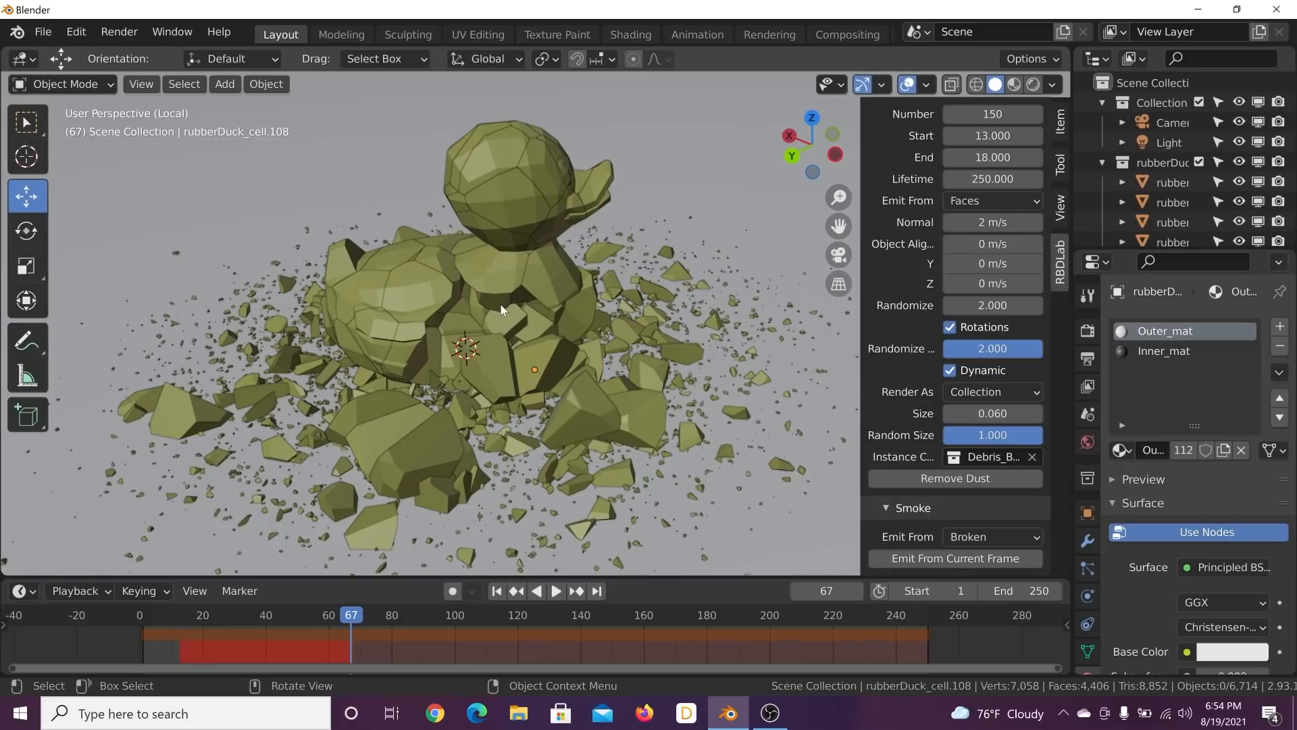
{"action": "mouse_move", "coordinate": [496, 400]}
{"action": "middle_mouse_down"}
{"action": "mouse_move", "coordinate": [508, 341]}
{"action": "mouse_move", "coordinate": [514, 403]}
{"action": "middle_mouse_up"}
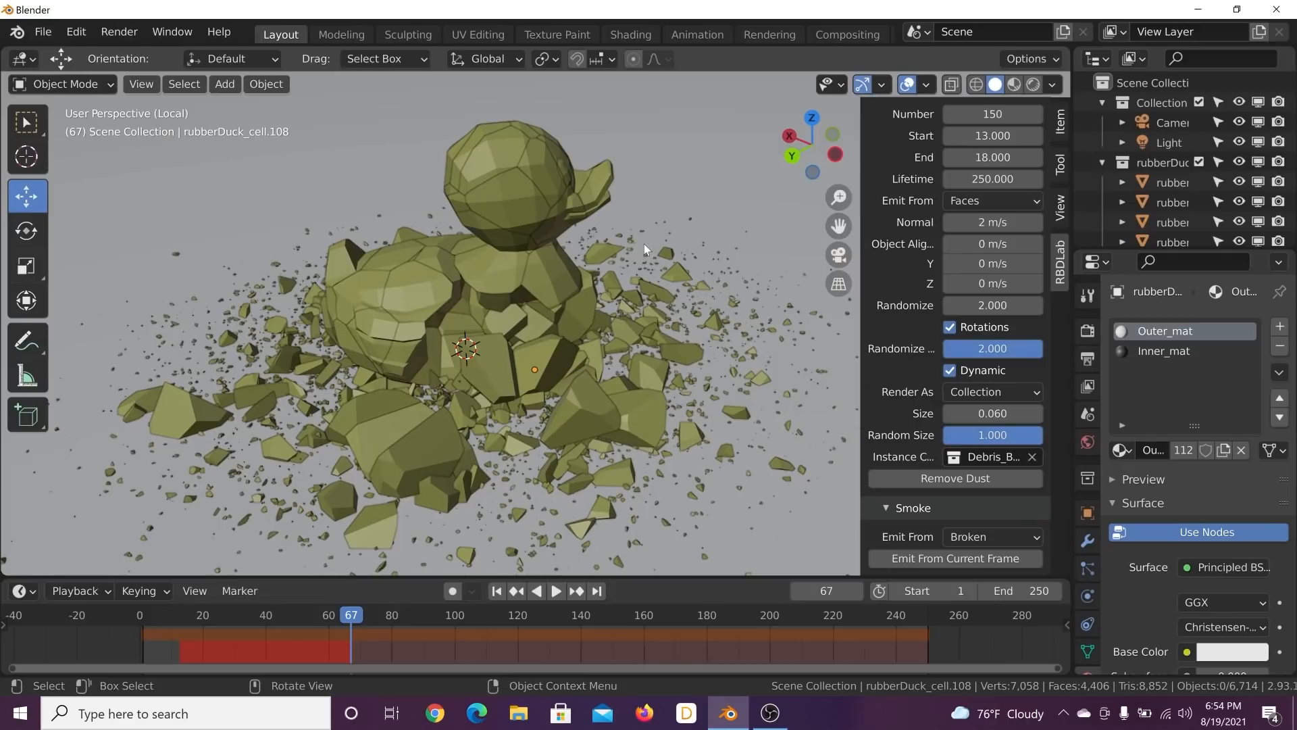
{"action": "middle_click_drag", "start_coordinate": [641, 277], "coordinate": [557, 185]}
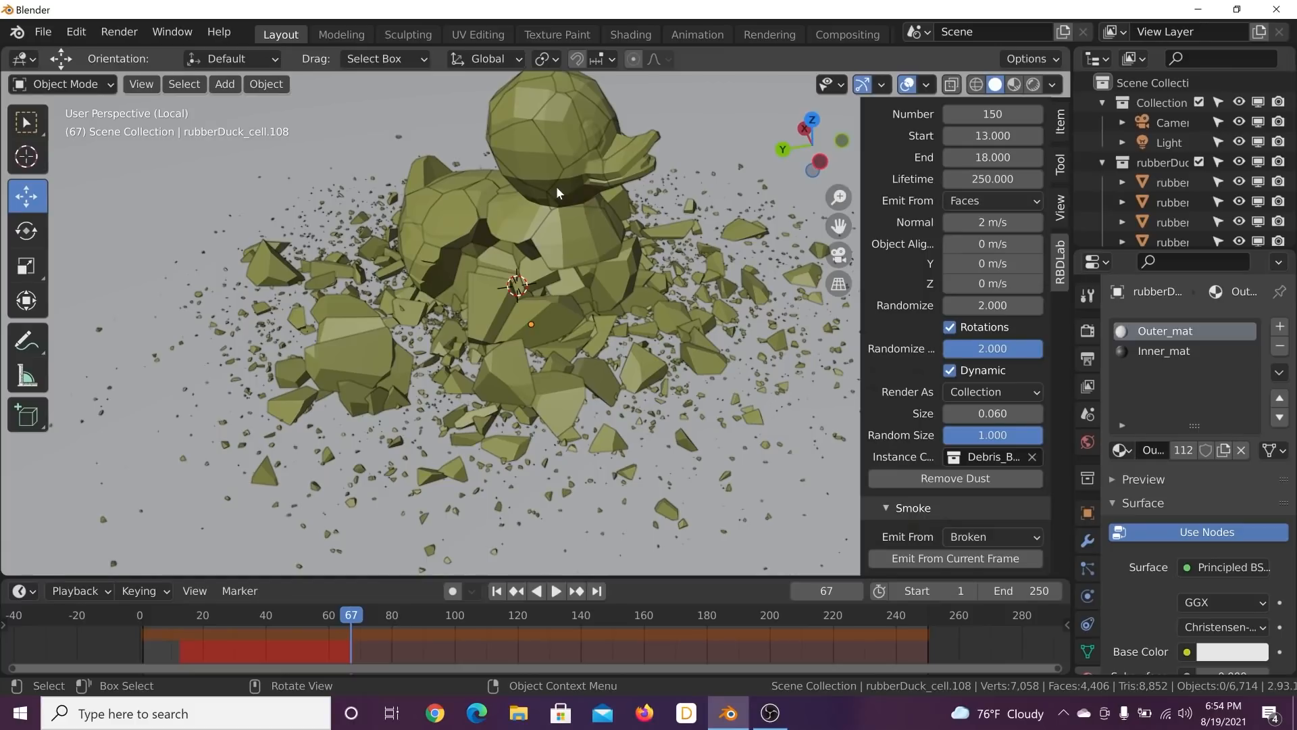
{"action": "middle_click_drag", "start_coordinate": [611, 302], "coordinate": [608, 263]}
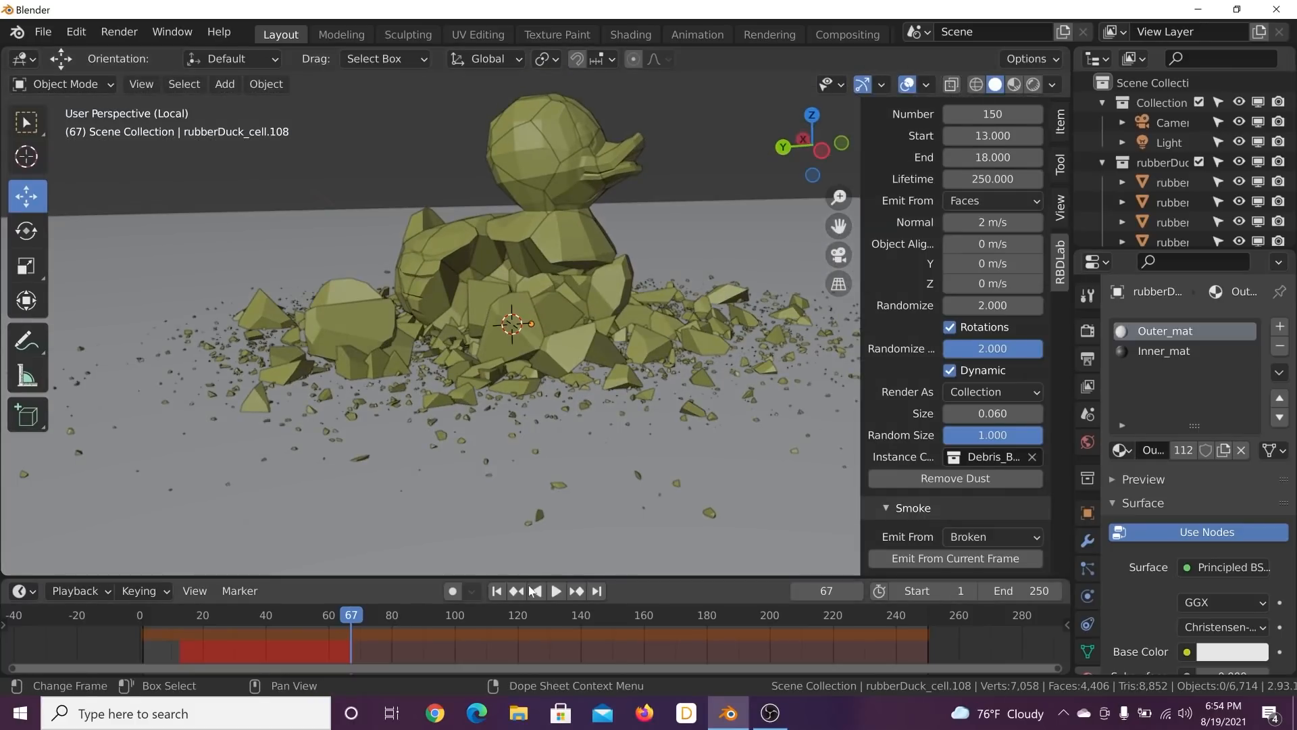
Step: Replay the fall past frame 100, inspect the collapsed duck from above, and restart playback from frame 1
{"action": "left_click", "coordinate": [497, 590]}
{"action": "left_click", "coordinate": [555, 591]}
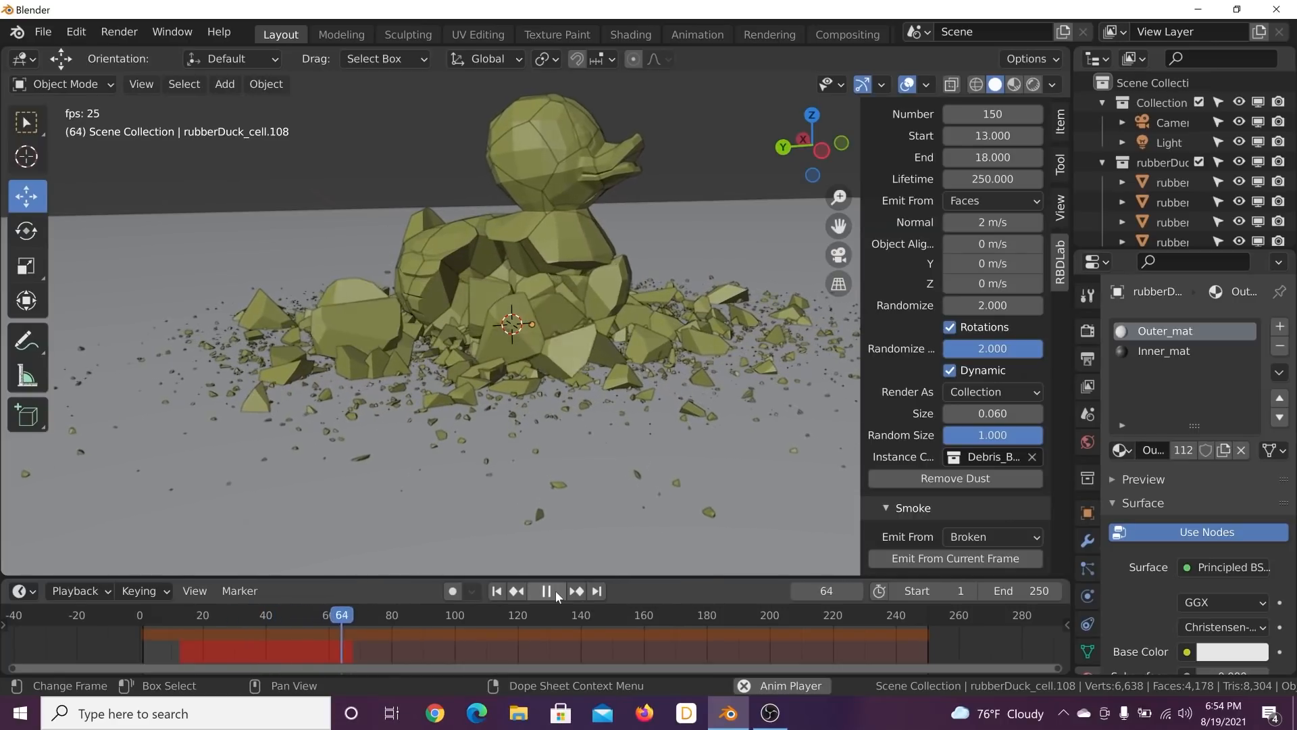
{"action": "key", "text": "space"}
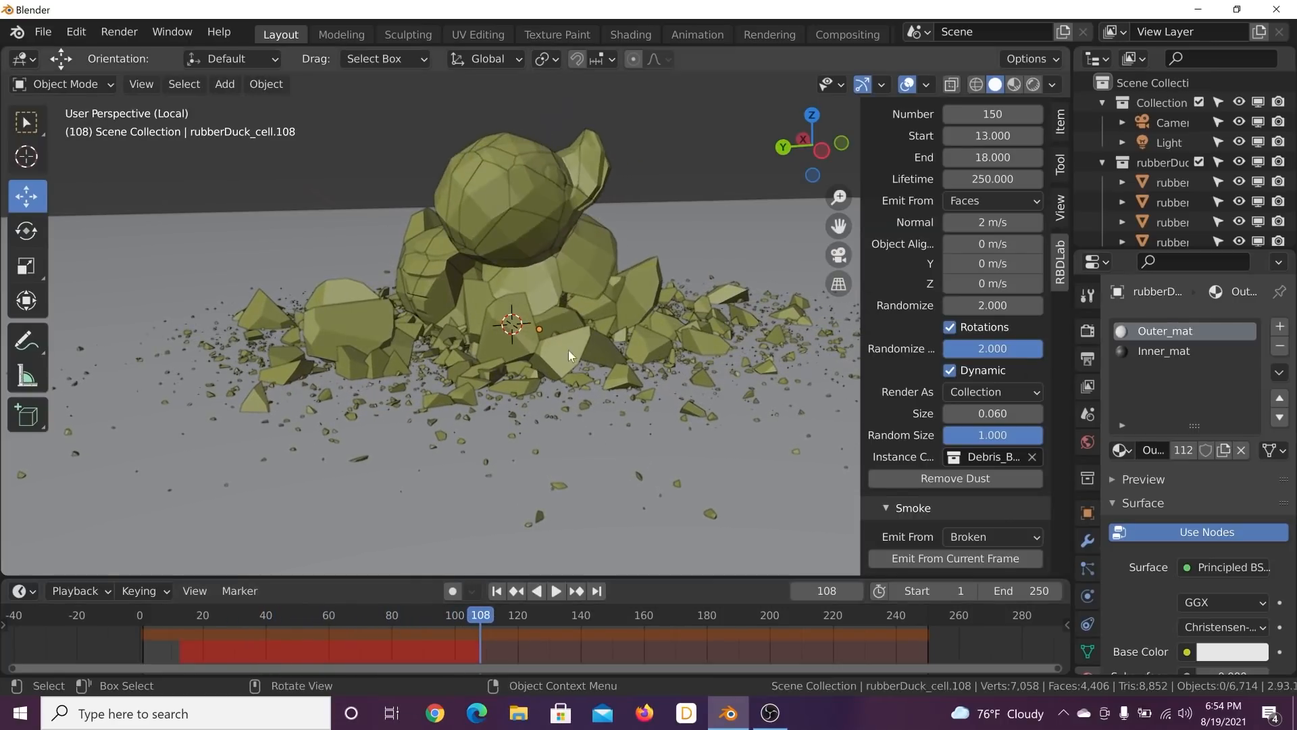
{"action": "middle_click_drag", "start_coordinate": [570, 356], "coordinate": [625, 378]}
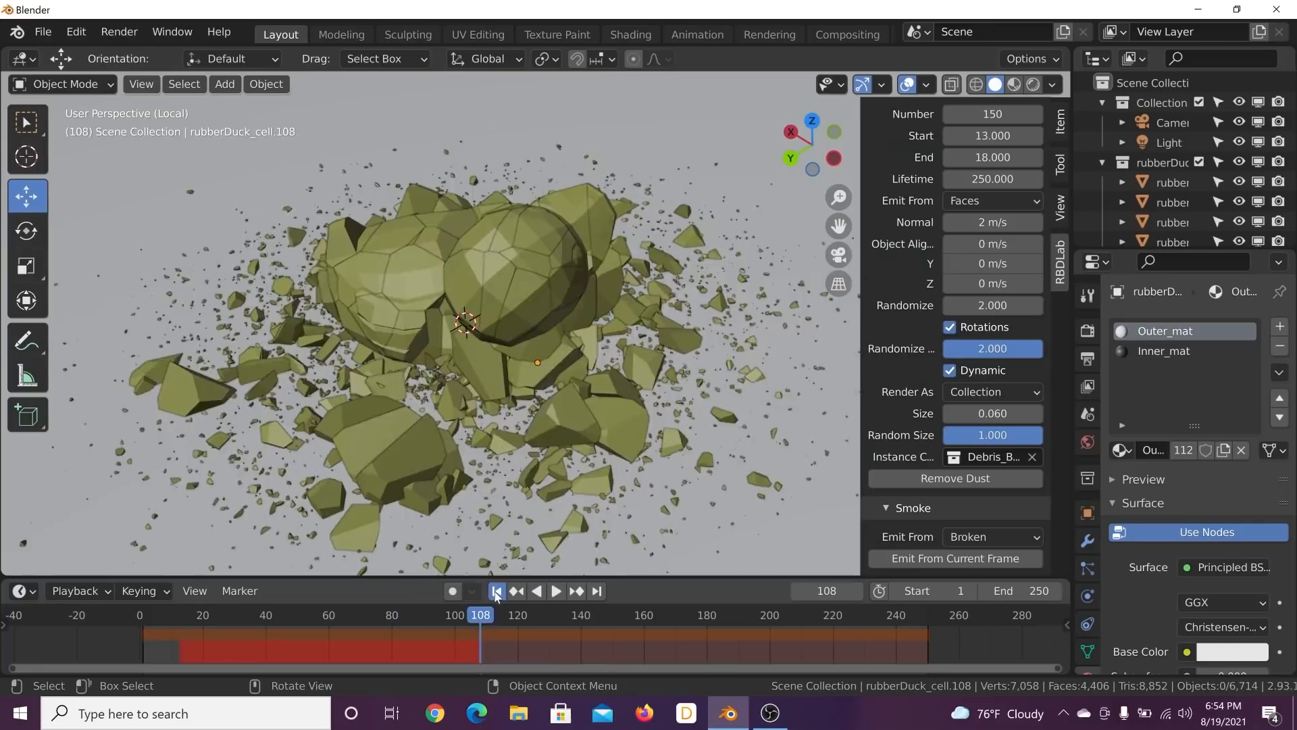
{"action": "left_click", "coordinate": [496, 592]}
{"action": "left_click", "coordinate": [556, 591]}
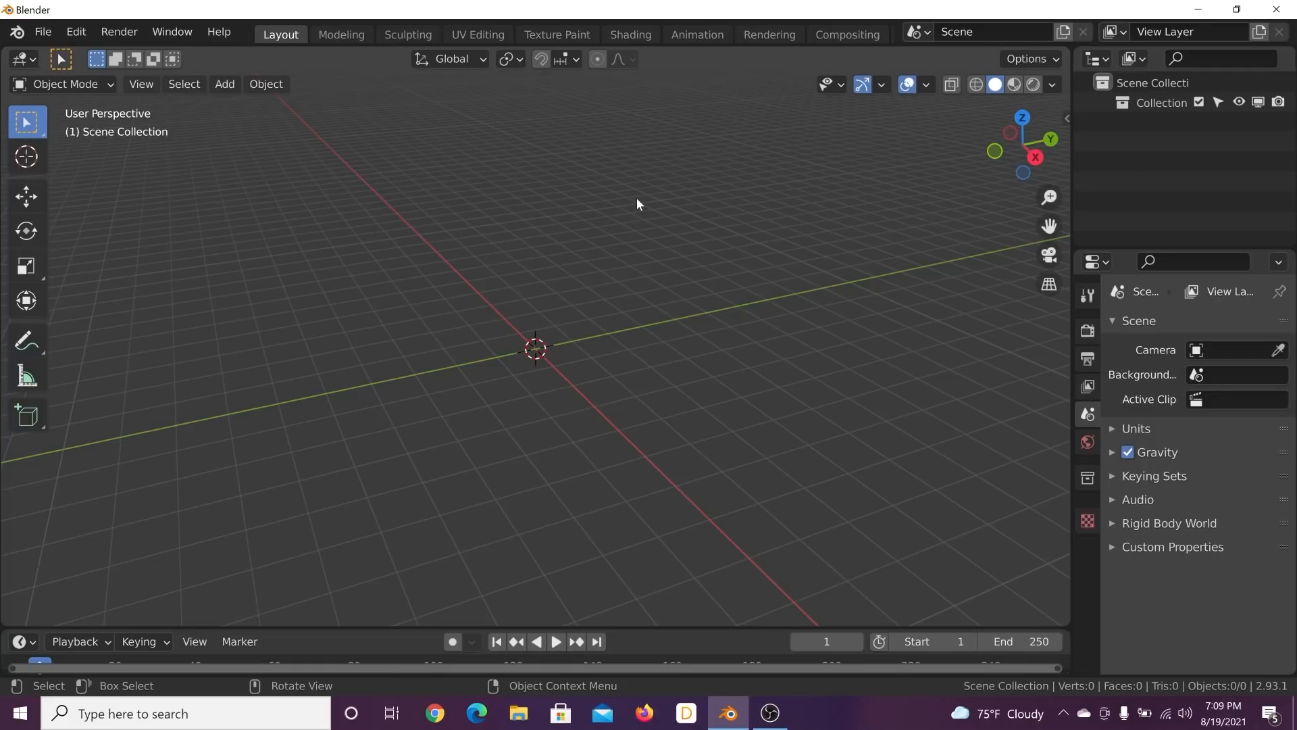
Step: Add an ico sphere mesh at the world origin of the empty scene
{"action": "middle_click_drag", "start_coordinate": [637, 197], "coordinate": [594, 335]}
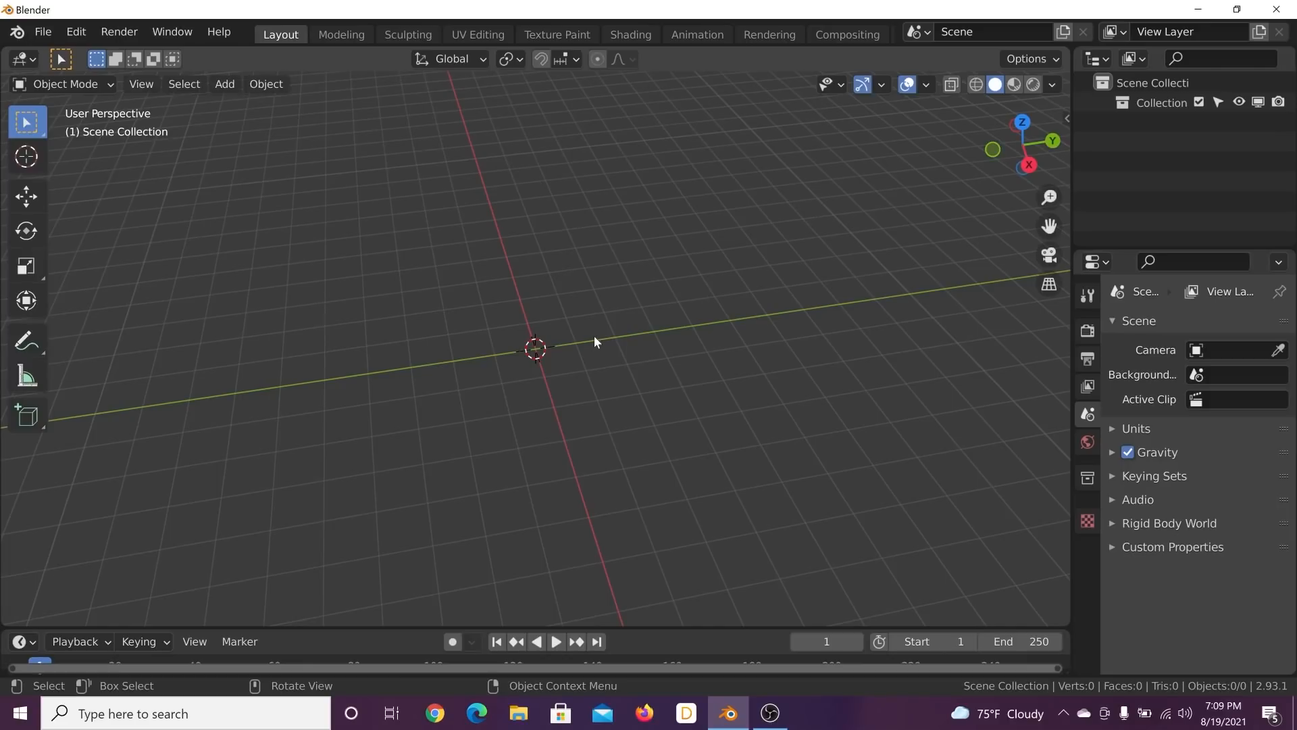
{"action": "middle_click_drag", "start_coordinate": [594, 335], "coordinate": [618, 375]}
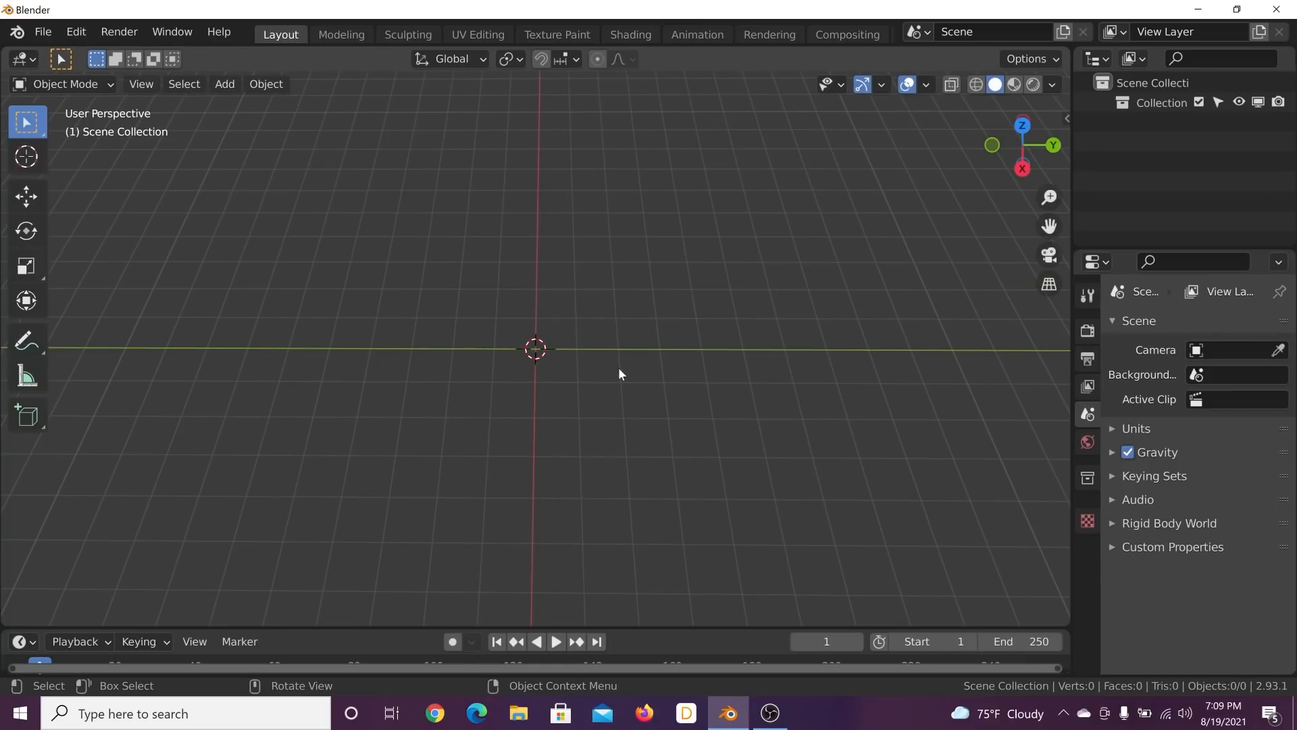
{"action": "middle_click_drag", "start_coordinate": [618, 371], "coordinate": [633, 308]}
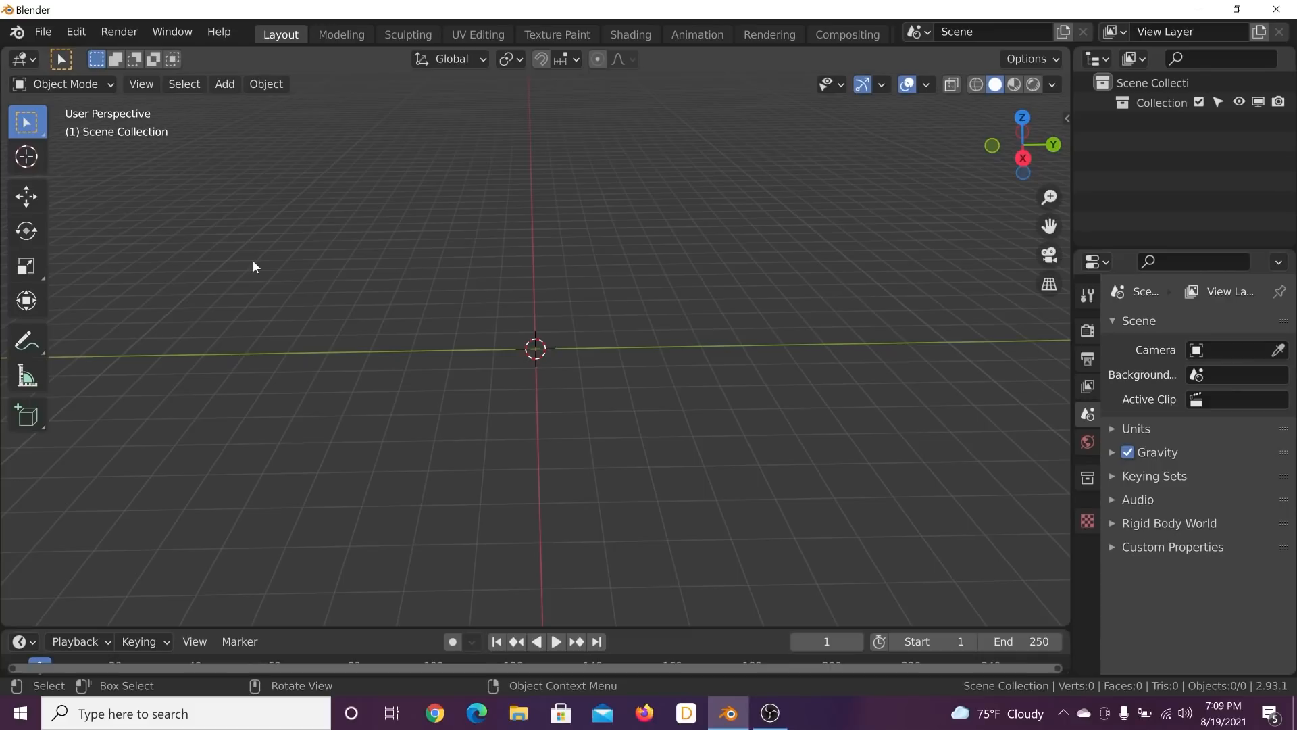
{"action": "key", "text": "shift+a"}
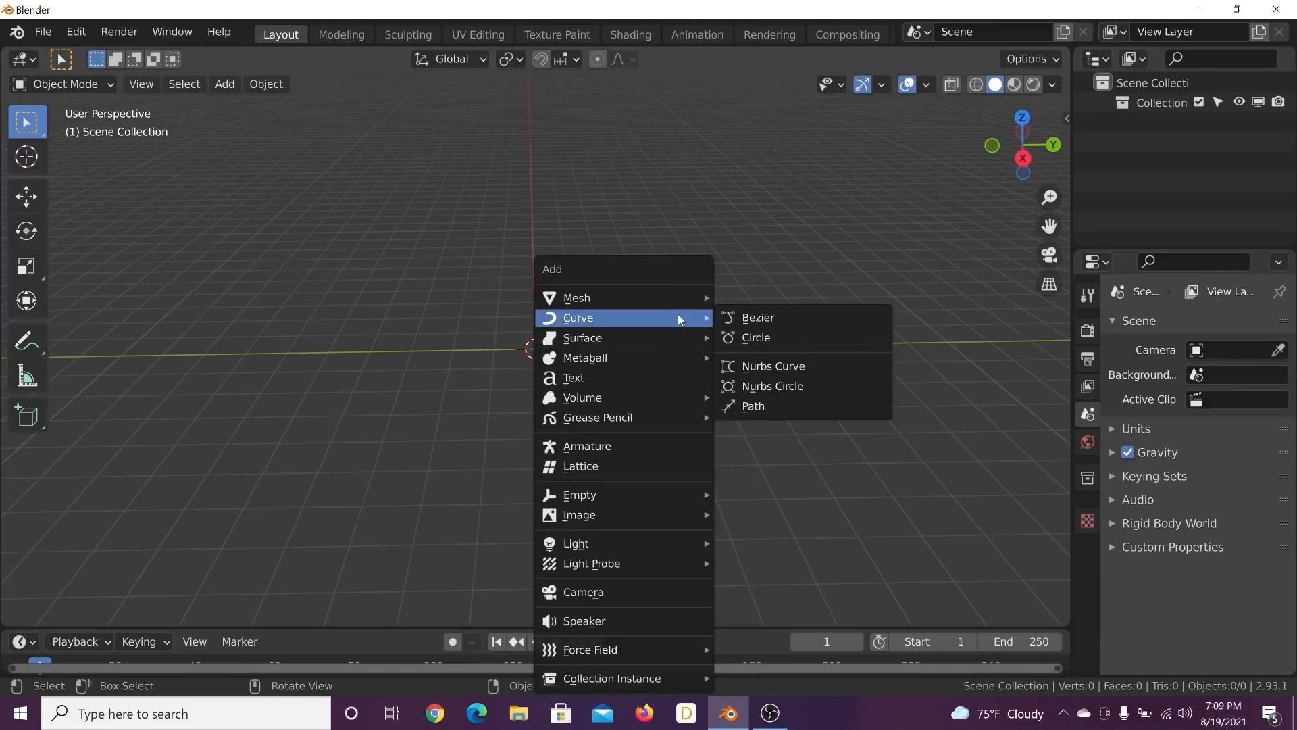
{"action": "mouse_move", "coordinate": [663, 300]}
{"action": "left_click", "coordinate": [756, 380]}
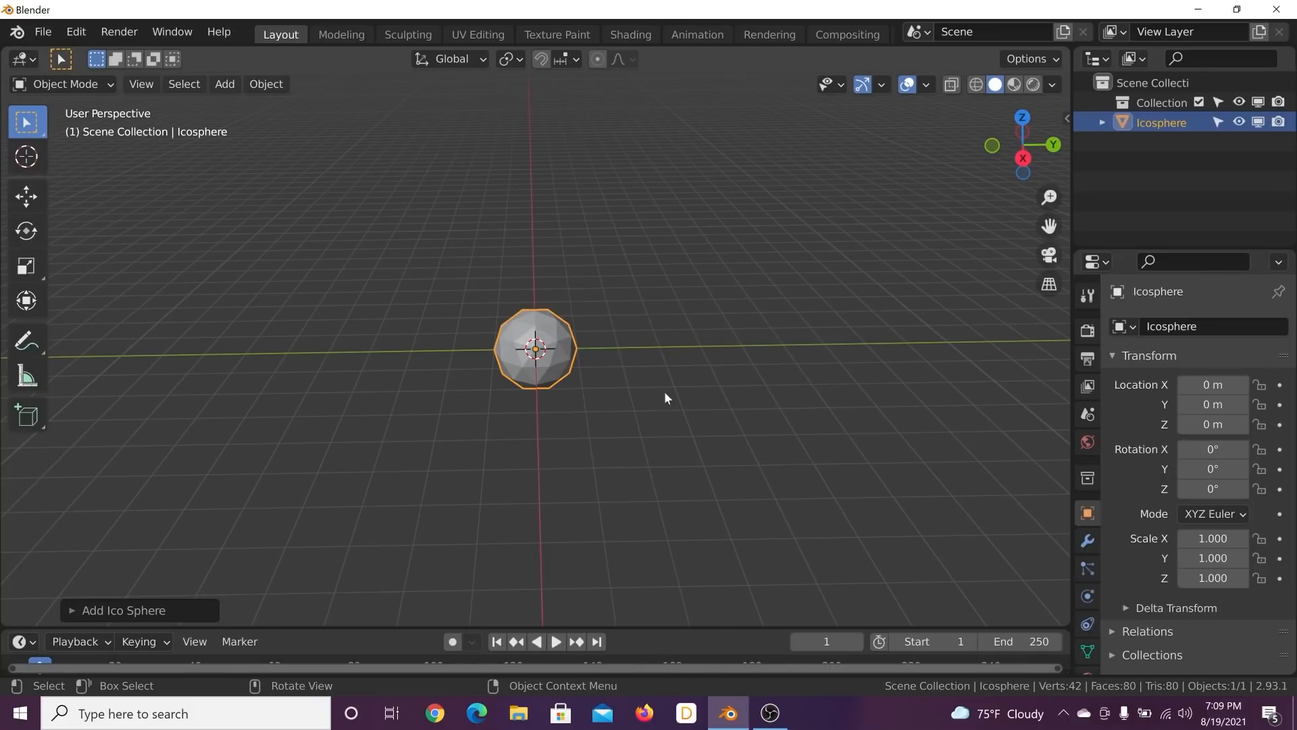
Step: Raise the new ico sphere's subdivisions to turn it into a dense, round ball
{"action": "left_click", "coordinate": [122, 610]}
{"action": "left_click", "coordinate": [327, 417]}
{"action": "left_click", "coordinate": [327, 417]}
{"action": "scroll", "coordinate": [576, 379], "scroll_direction": "up", "scroll_amount": 6}
{"action": "left_click", "coordinate": [327, 417]}
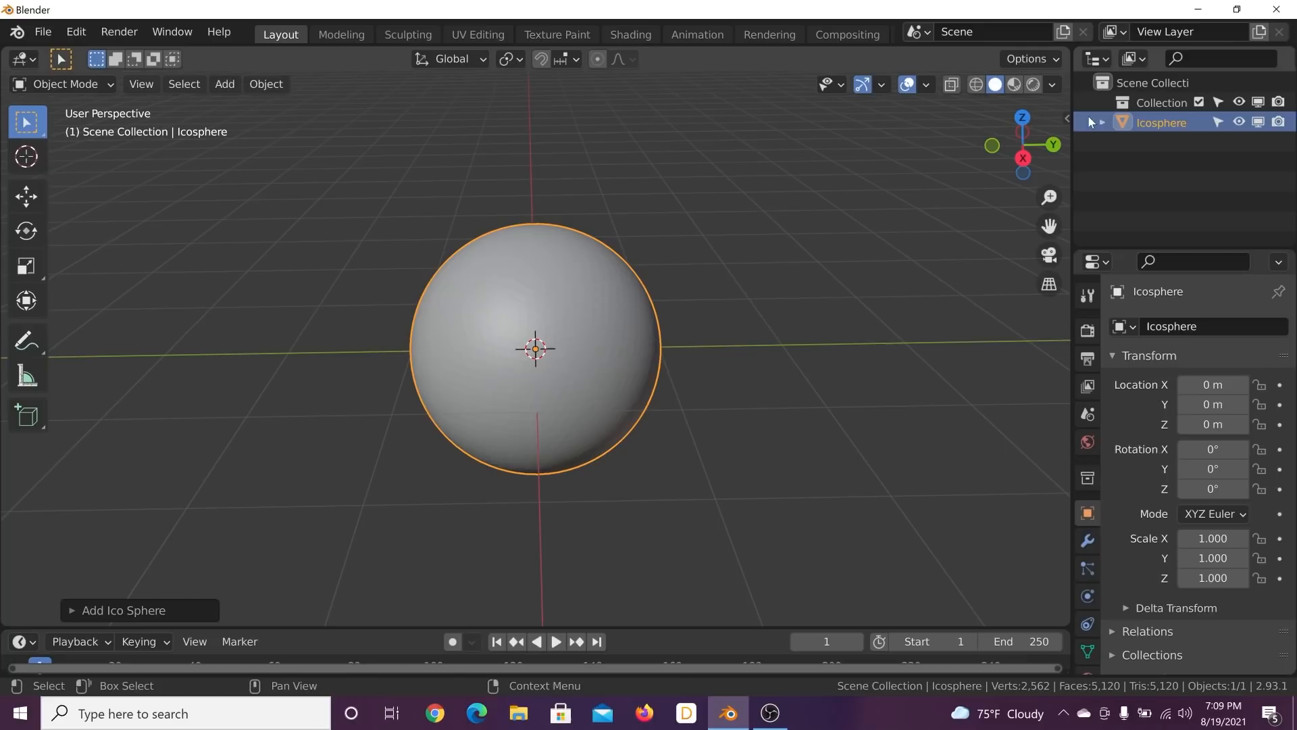
Step: Scatter RBDLab particles through the ico sphere and set the secondary count to 140
{"action": "left_click", "coordinate": [1065, 121]}
{"action": "left_click", "coordinate": [1061, 264]}
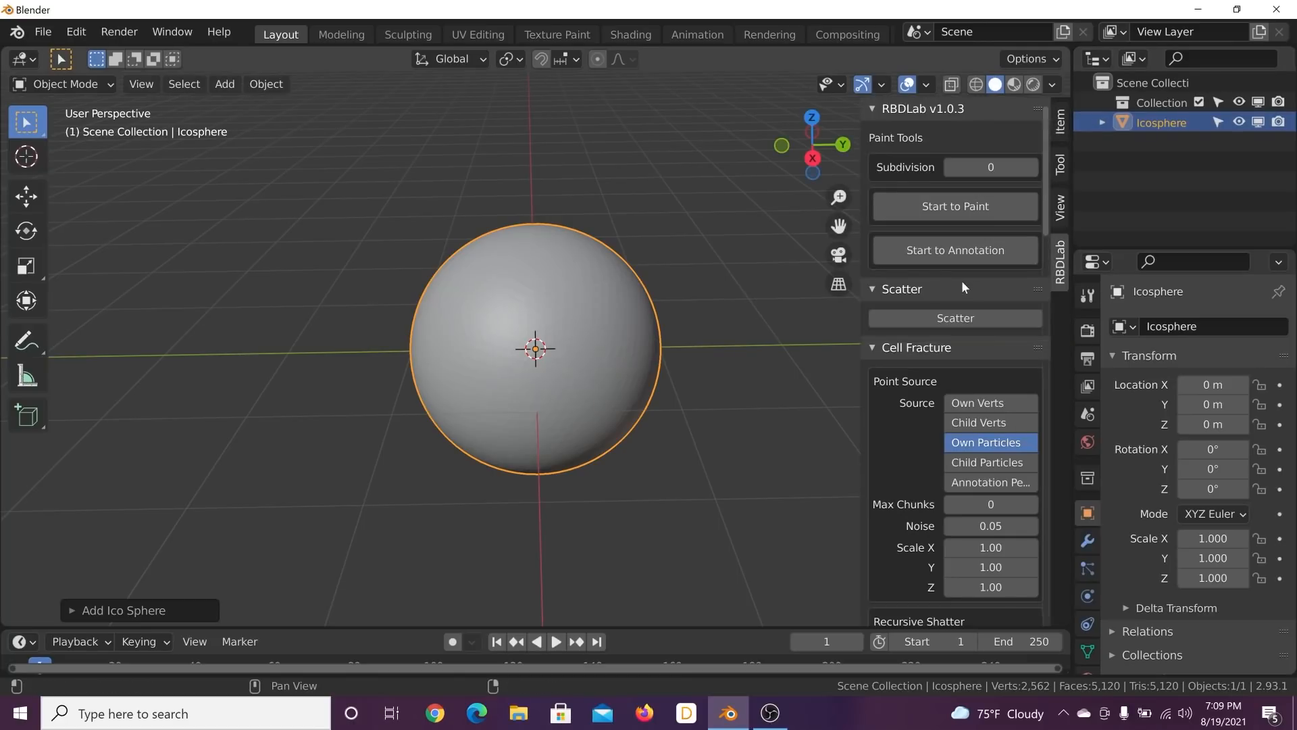
{"action": "left_click", "coordinate": [960, 316]}
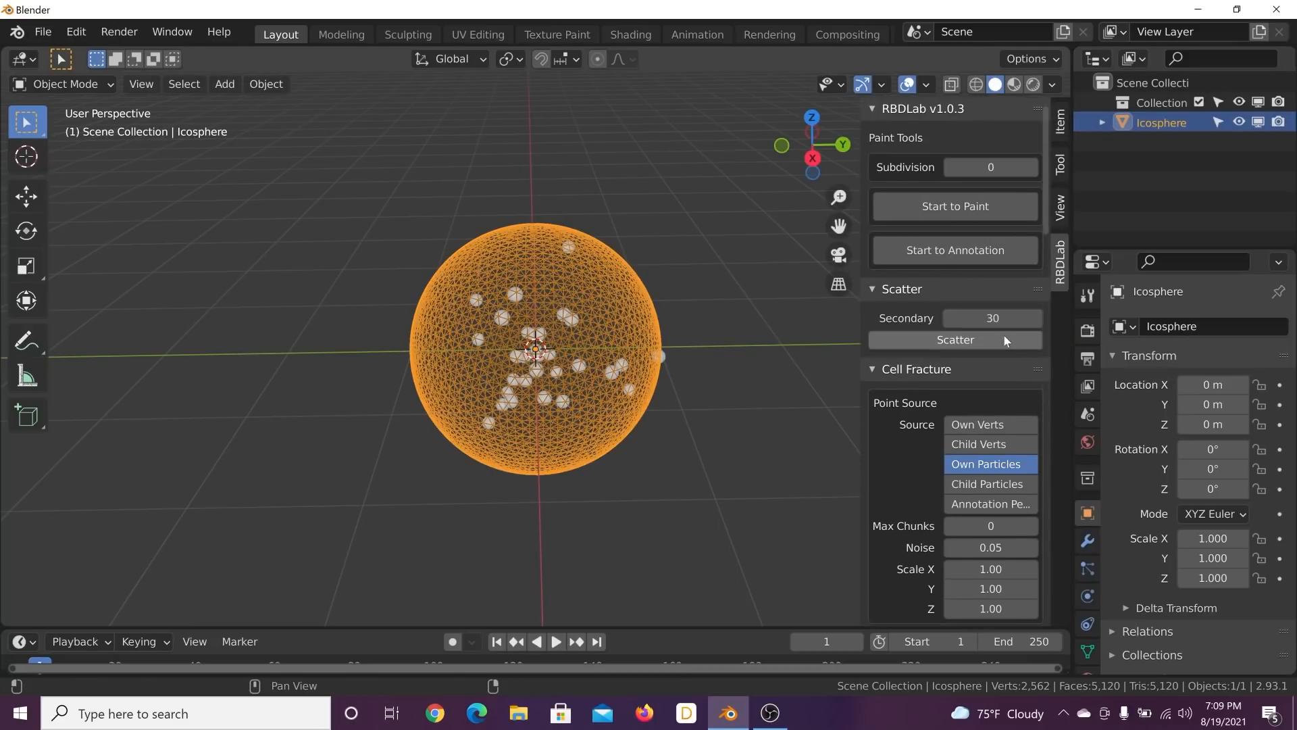
{"action": "left_click_drag", "start_coordinate": [963, 318], "coordinate": [997, 319]}
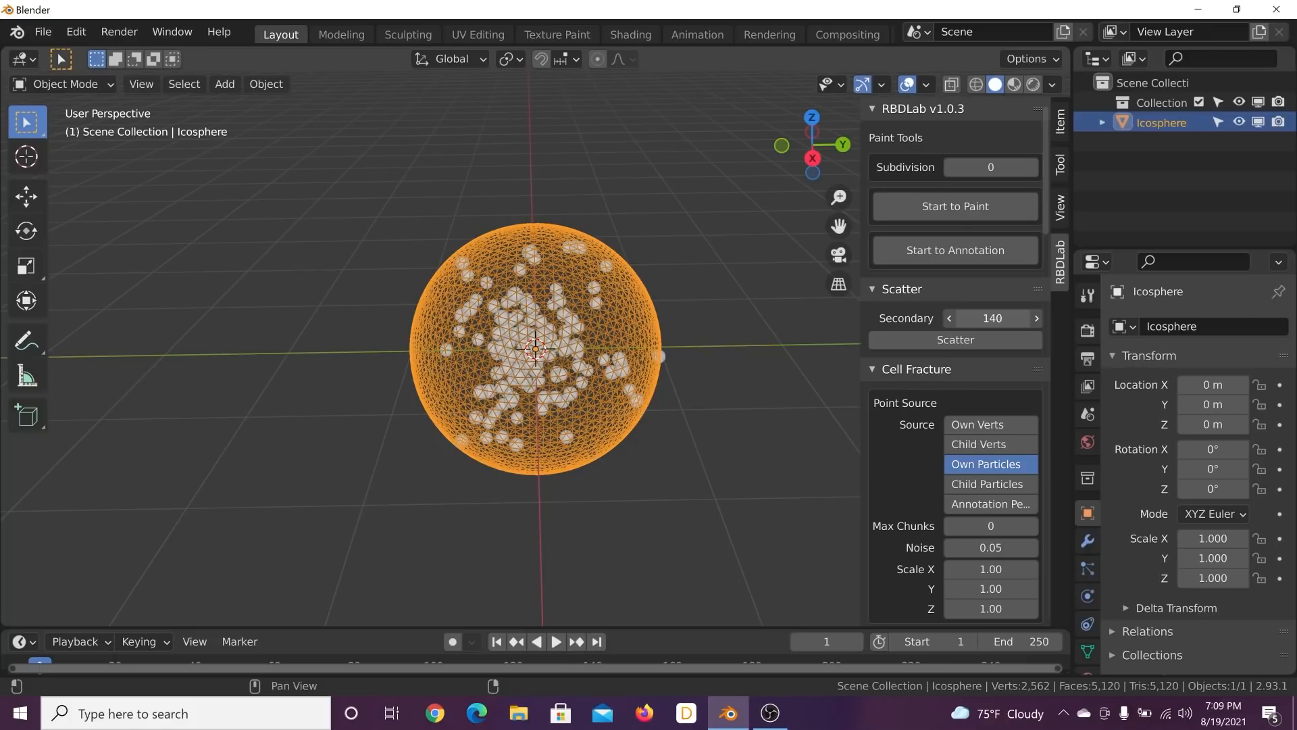
Step: Fracture the ico sphere with RBDLab's Cell Fracture, using its own particles and hiding the original
{"action": "scroll", "coordinate": [959, 385], "scroll_direction": "down", "scroll_amount": 15}
{"action": "left_click", "coordinate": [981, 241]}
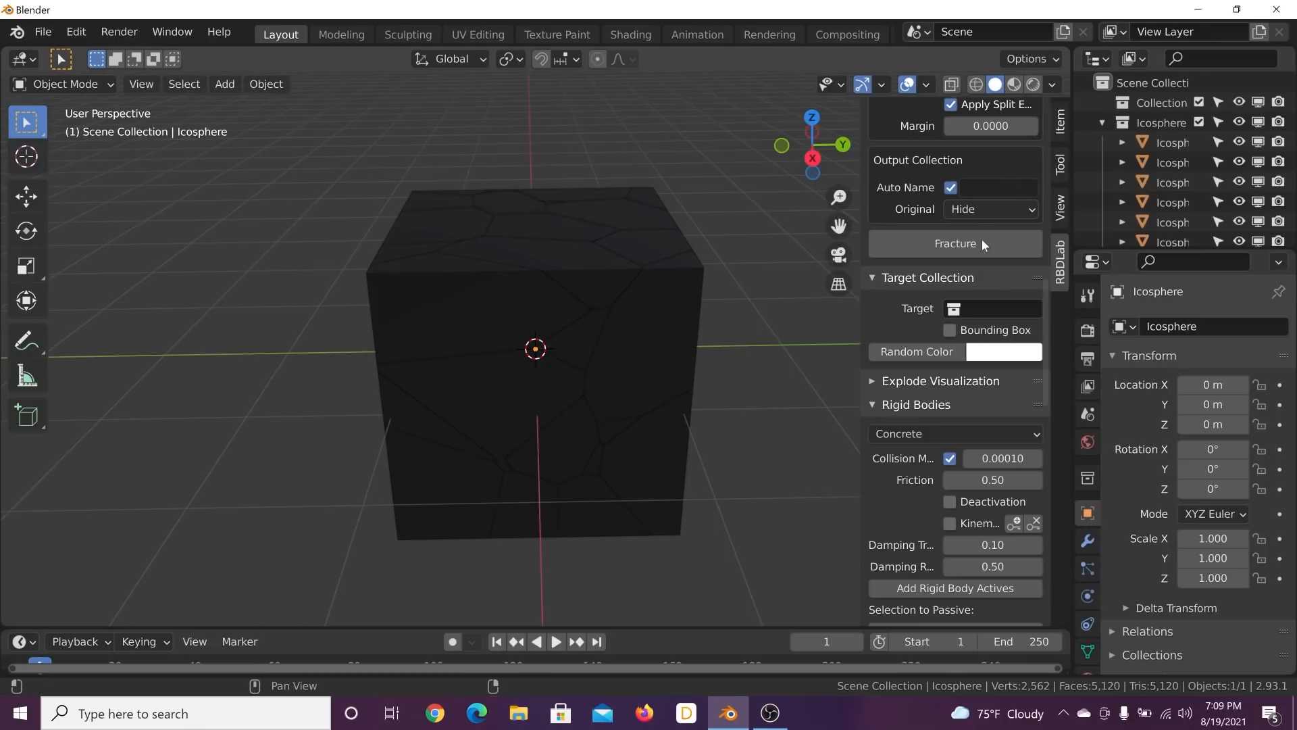
{"action": "left_click", "coordinate": [982, 241]}
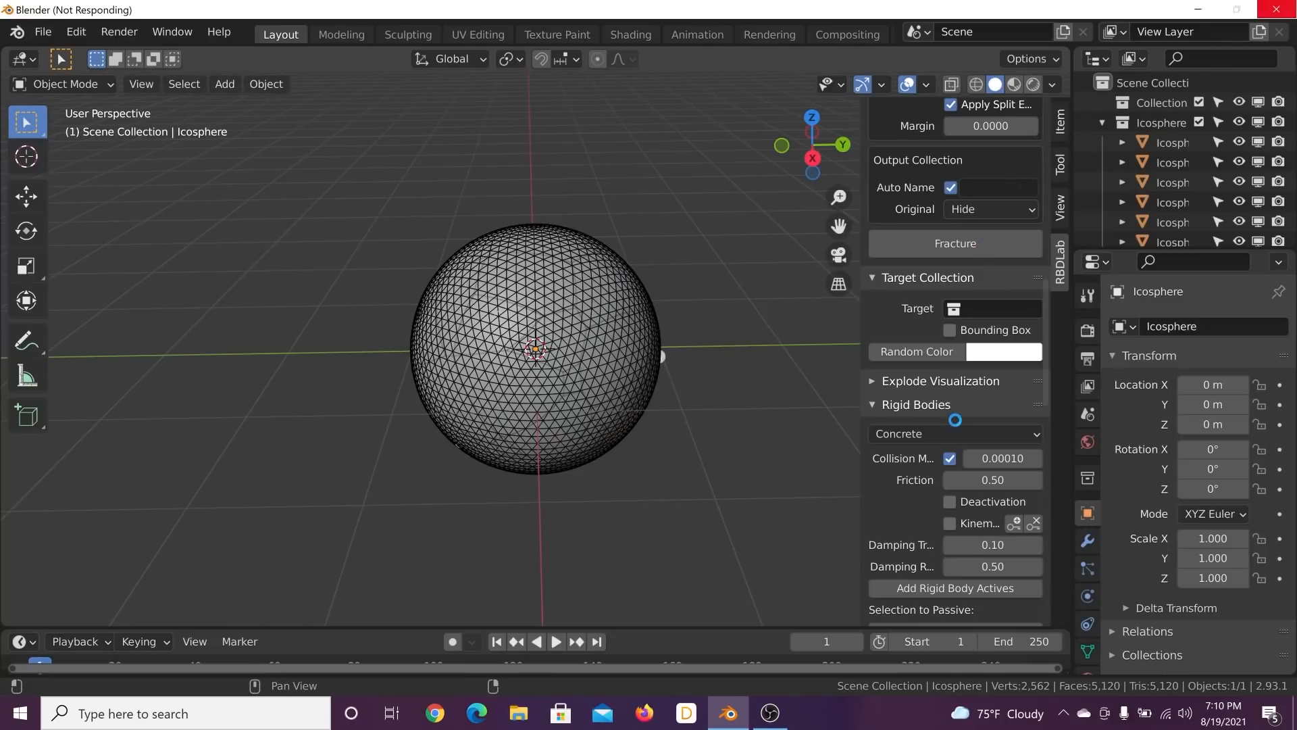
Step: Start the explode visualization for the fractured sphere and spread the pieces with an amount of 55
{"action": "left_click", "coordinate": [952, 365]}
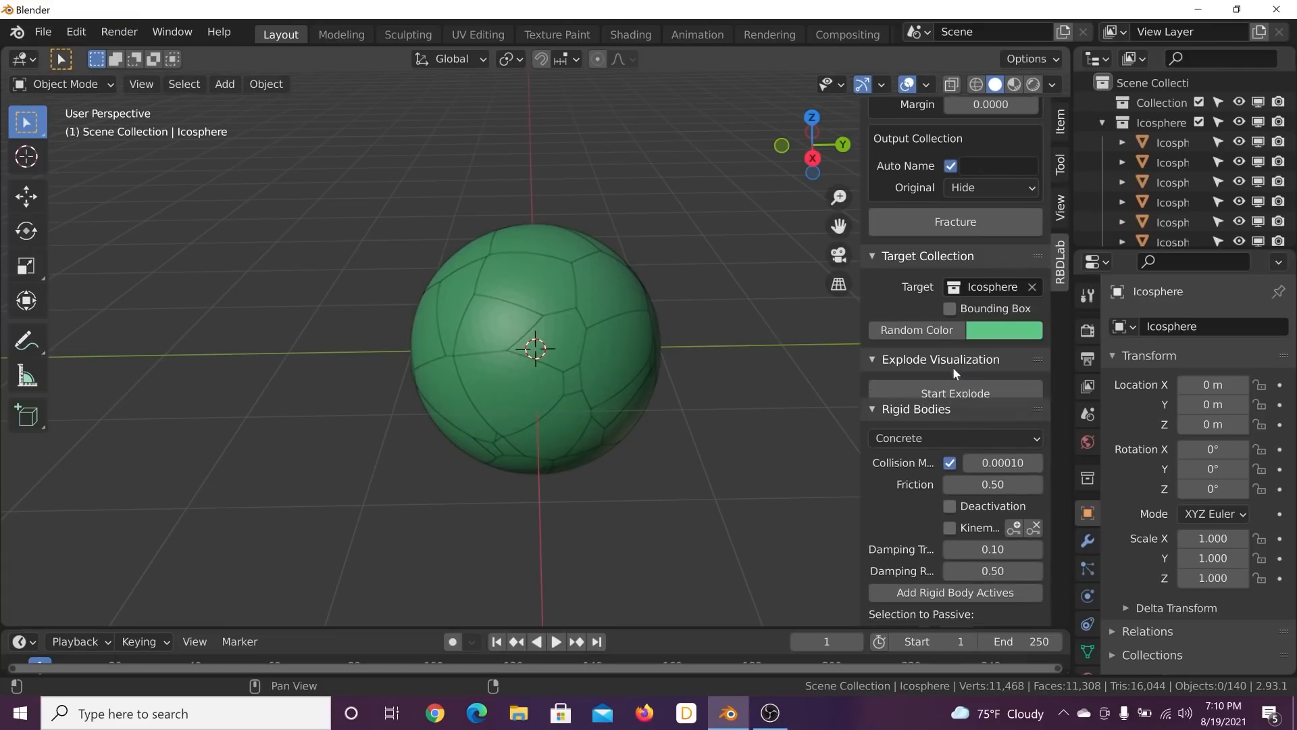
{"action": "left_click", "coordinate": [985, 394]}
{"action": "left_click_drag", "start_coordinate": [987, 440], "coordinate": [1060, 440]}
{"action": "middle_click_drag", "start_coordinate": [349, 314], "coordinate": [585, 323]}
{"action": "scroll", "coordinate": [411, 310], "scroll_direction": "down", "scroll_amount": 5}
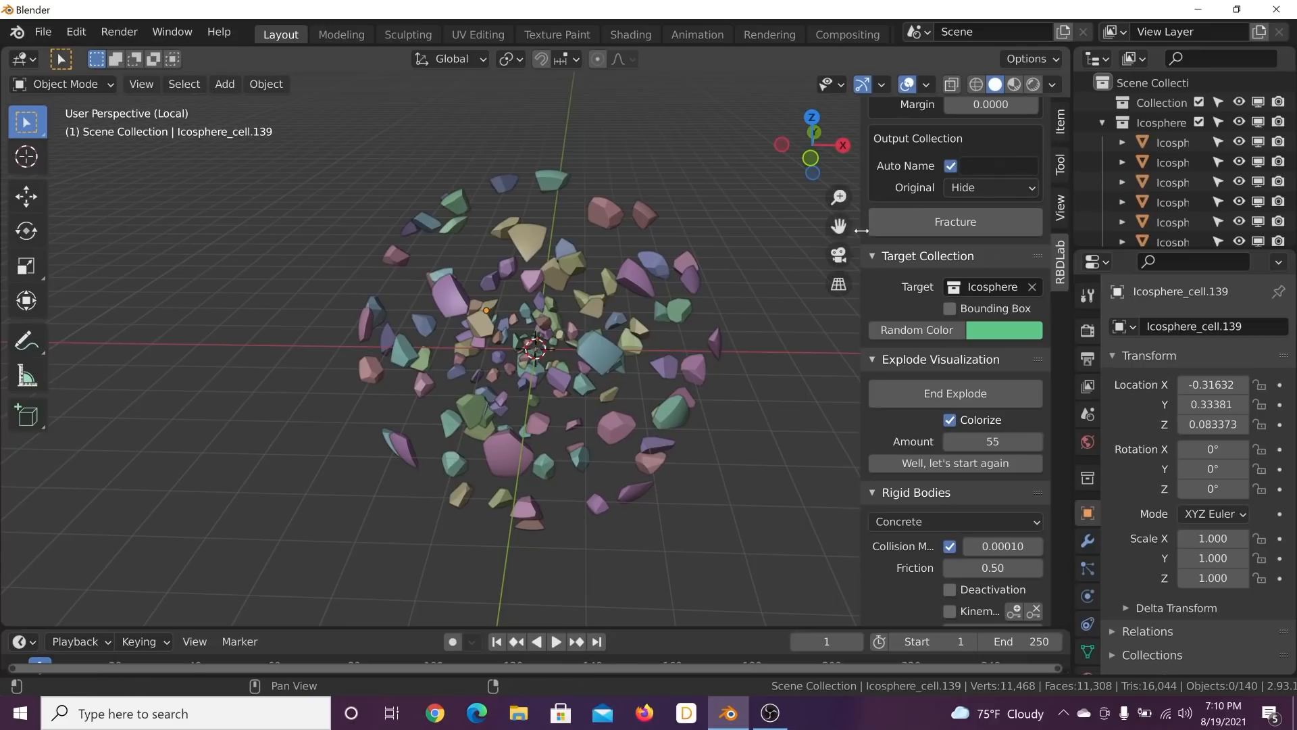
Step: Hide the RBDLab sidebar and show the exploded pieces in material preview shading
{"action": "left_click_drag", "start_coordinate": [862, 230], "coordinate": [1007, 235]}
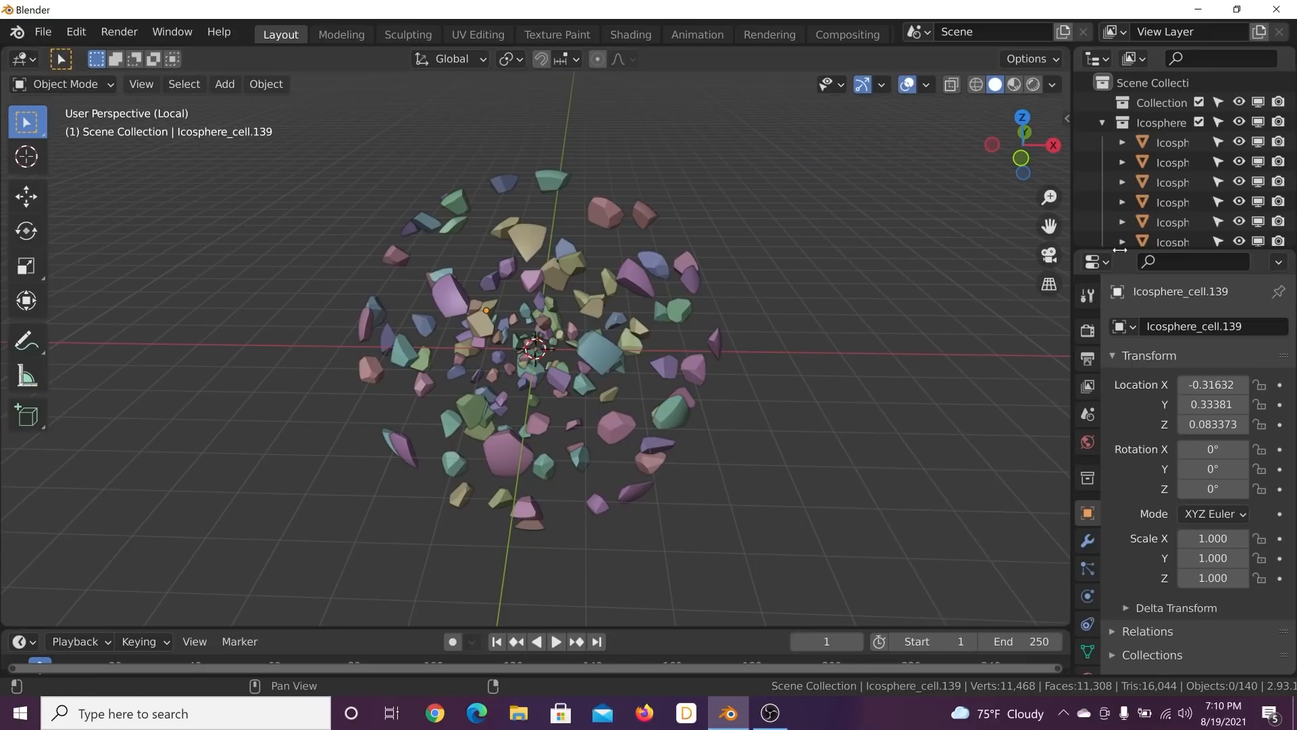
{"action": "scroll", "coordinate": [731, 294], "scroll_direction": "up", "scroll_amount": 5}
{"action": "mouse_move", "coordinate": [731, 294]}
{"action": "middle_mouse_down"}
{"action": "mouse_move", "coordinate": [782, 320]}
{"action": "mouse_move", "coordinate": [731, 268]}
{"action": "middle_mouse_up"}
{"action": "scroll", "coordinate": [782, 321], "scroll_direction": "down", "scroll_amount": 5}
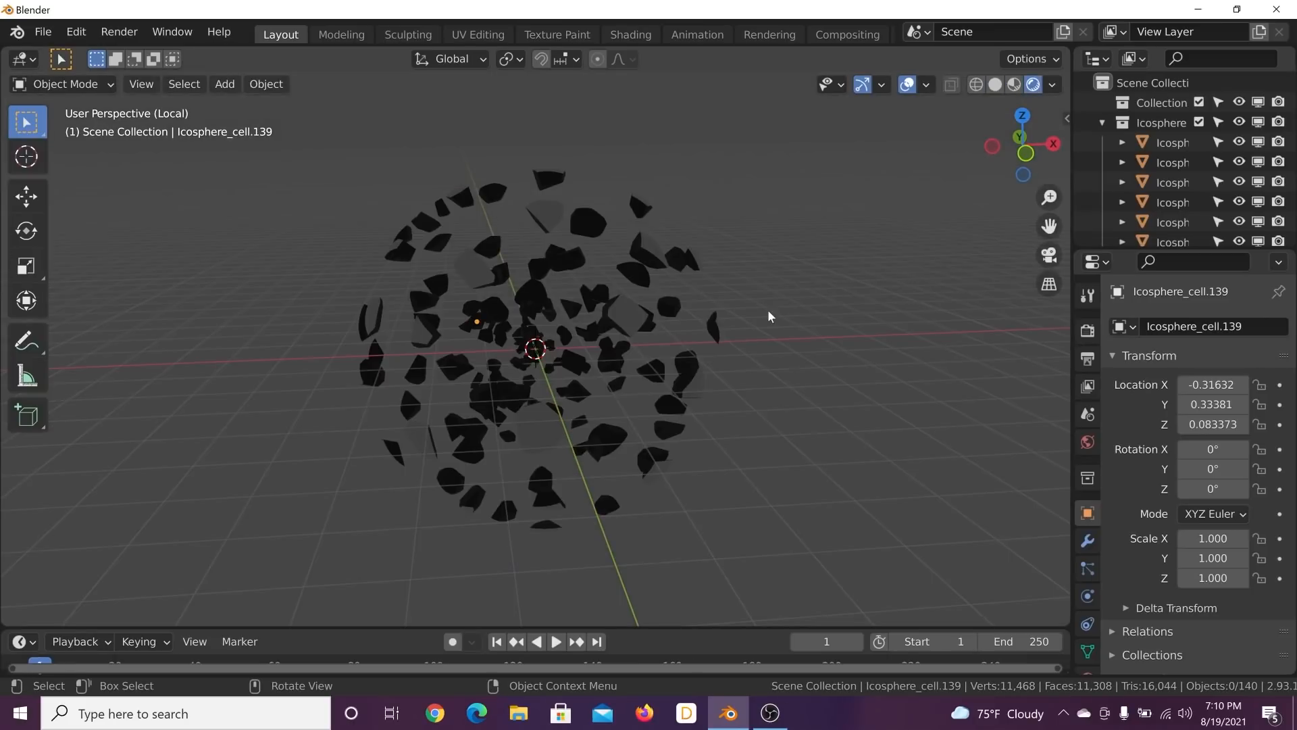
{"action": "scroll", "coordinate": [767, 310], "scroll_direction": "up", "scroll_amount": 3}
{"action": "left_click", "coordinate": [1014, 85]}
Step: Select a large outer fragment and set its outer material's Metallic to 1.000
{"action": "left_click", "coordinate": [737, 291]}
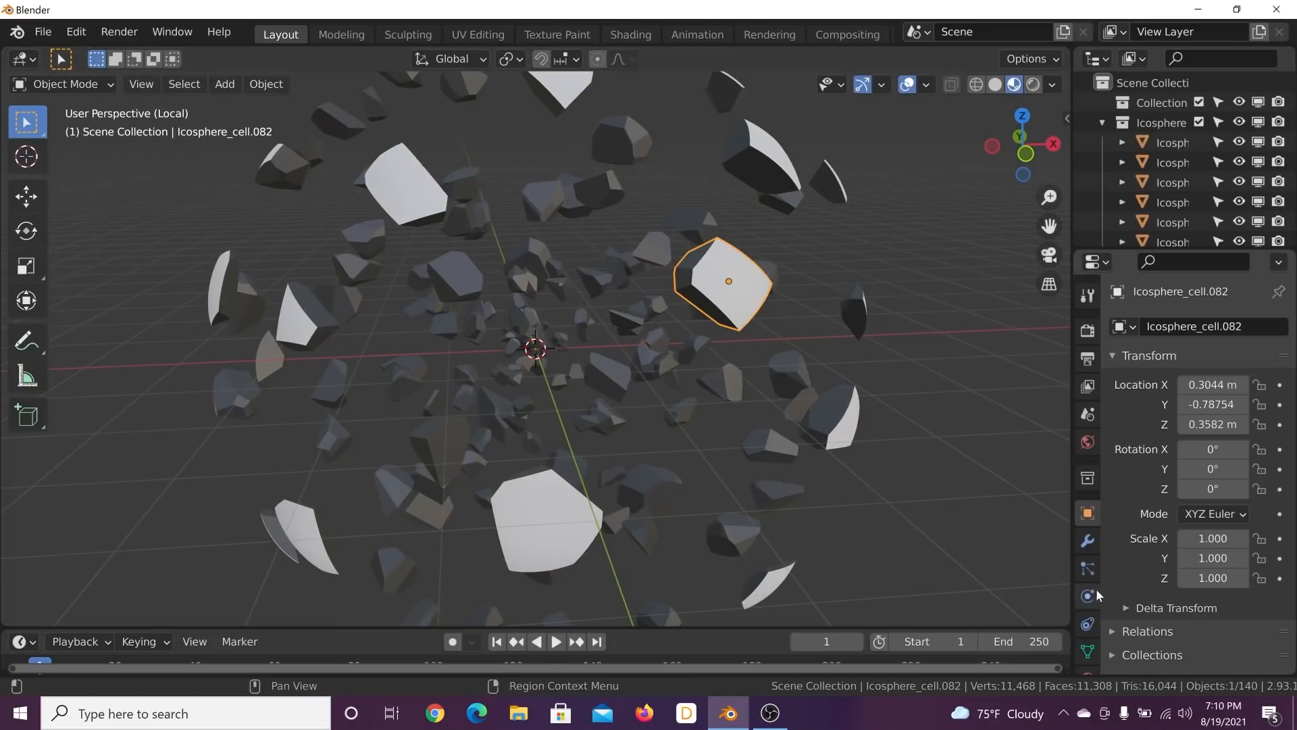
{"action": "scroll", "coordinate": [1091, 594], "scroll_direction": "down", "scroll_amount": 2}
{"action": "left_click", "coordinate": [1087, 624]}
{"action": "scroll", "coordinate": [1222, 644], "scroll_direction": "down", "scroll_amount": 4}
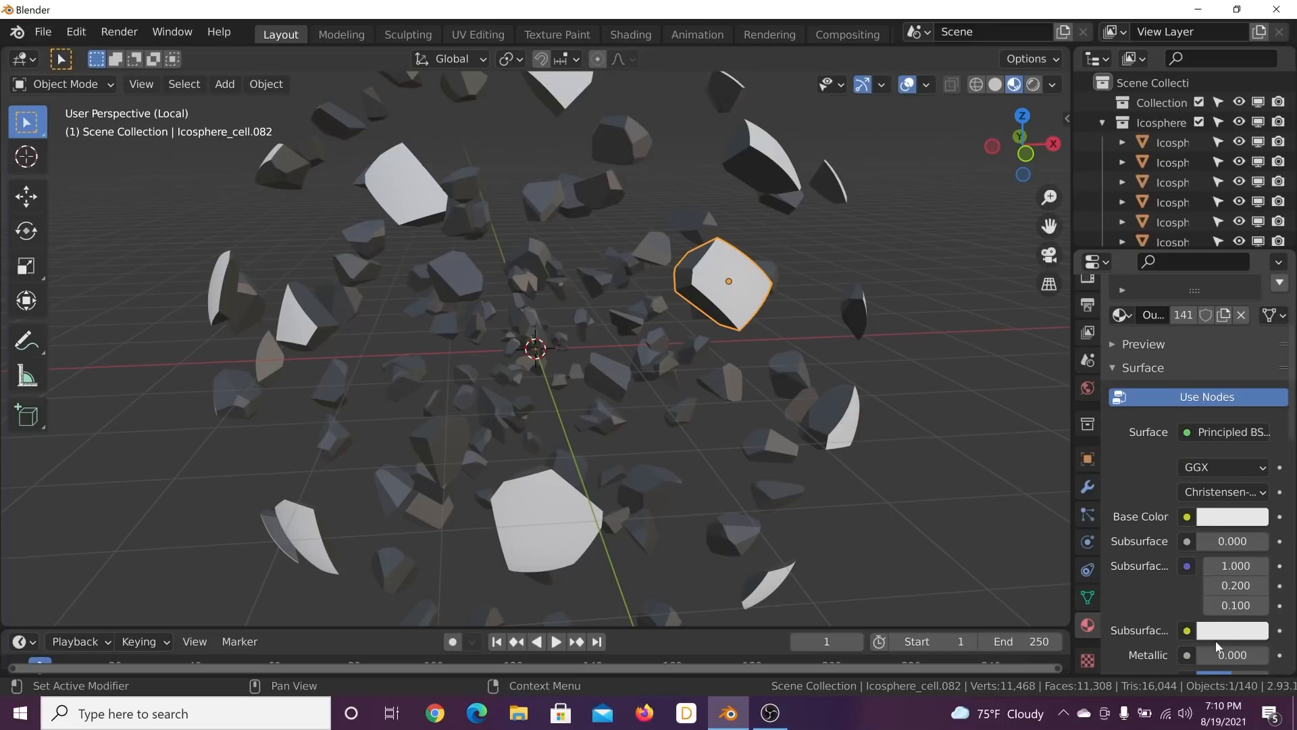
{"action": "scroll", "coordinate": [1177, 281], "scroll_direction": "up", "scroll_amount": 2}
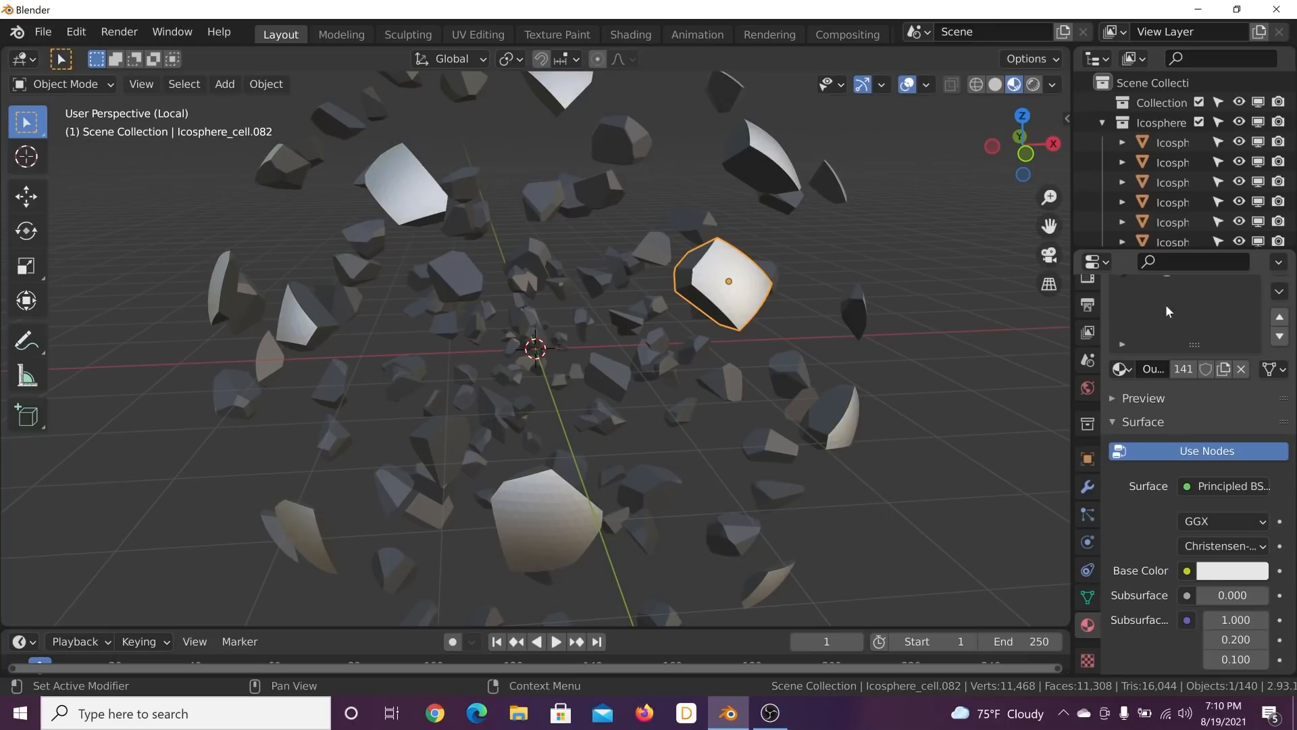
Step: Set the fragments' inner material to Metallic 1.000 and brighten its base color to white
{"action": "left_click", "coordinate": [1155, 297]}
{"action": "scroll", "coordinate": [1228, 598], "scroll_direction": "down", "scroll_amount": 5}
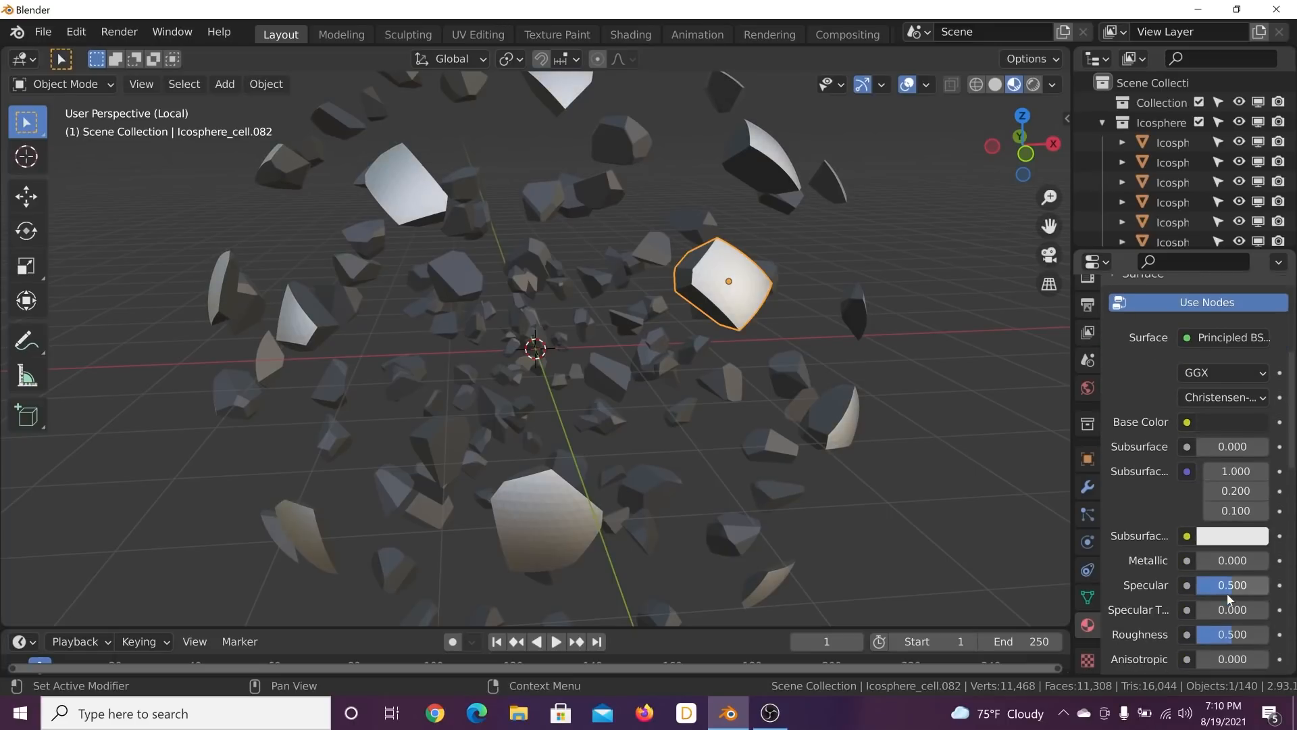
{"action": "left_click_drag", "start_coordinate": [1207, 562], "coordinate": [1275, 562]}
{"action": "left_click", "coordinate": [1234, 424]}
{"action": "left_click_drag", "start_coordinate": [1252, 175], "coordinate": [1250, 129]}
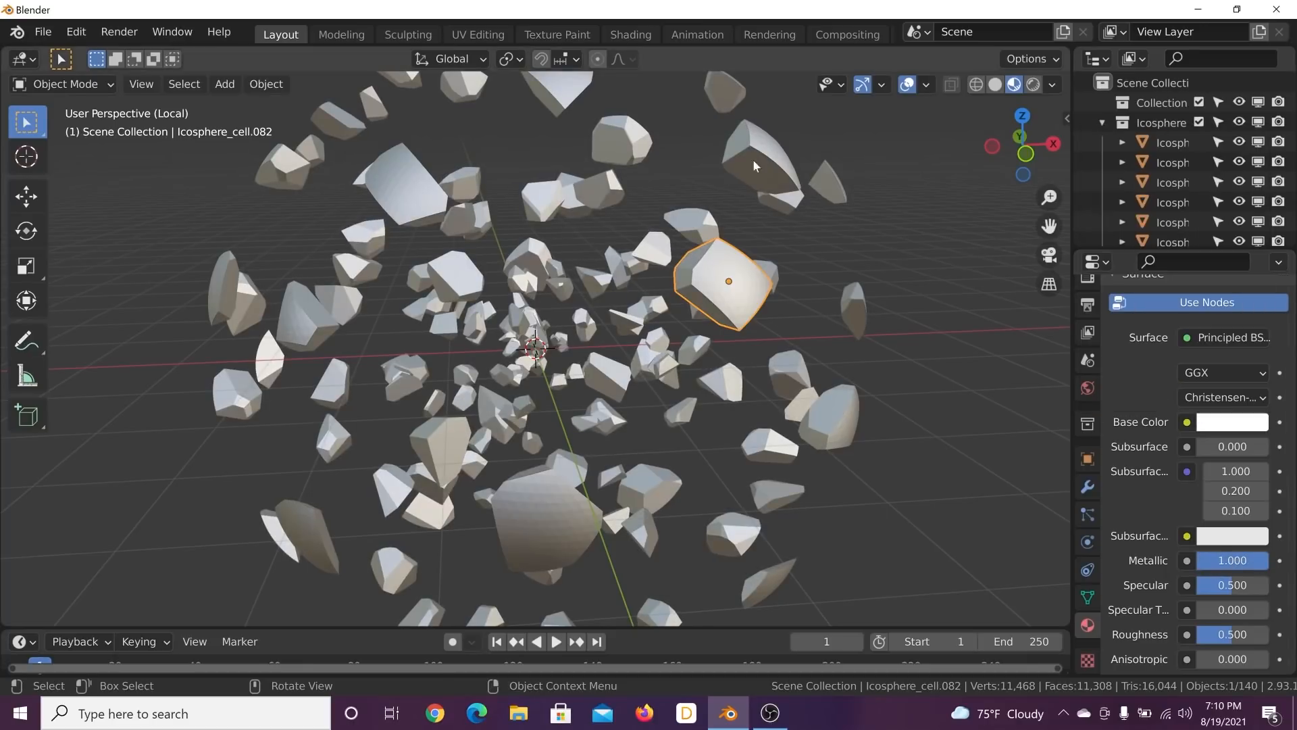
{"action": "left_click", "coordinate": [860, 329]}
{"action": "middle_click_drag", "start_coordinate": [861, 327], "coordinate": [746, 371]}
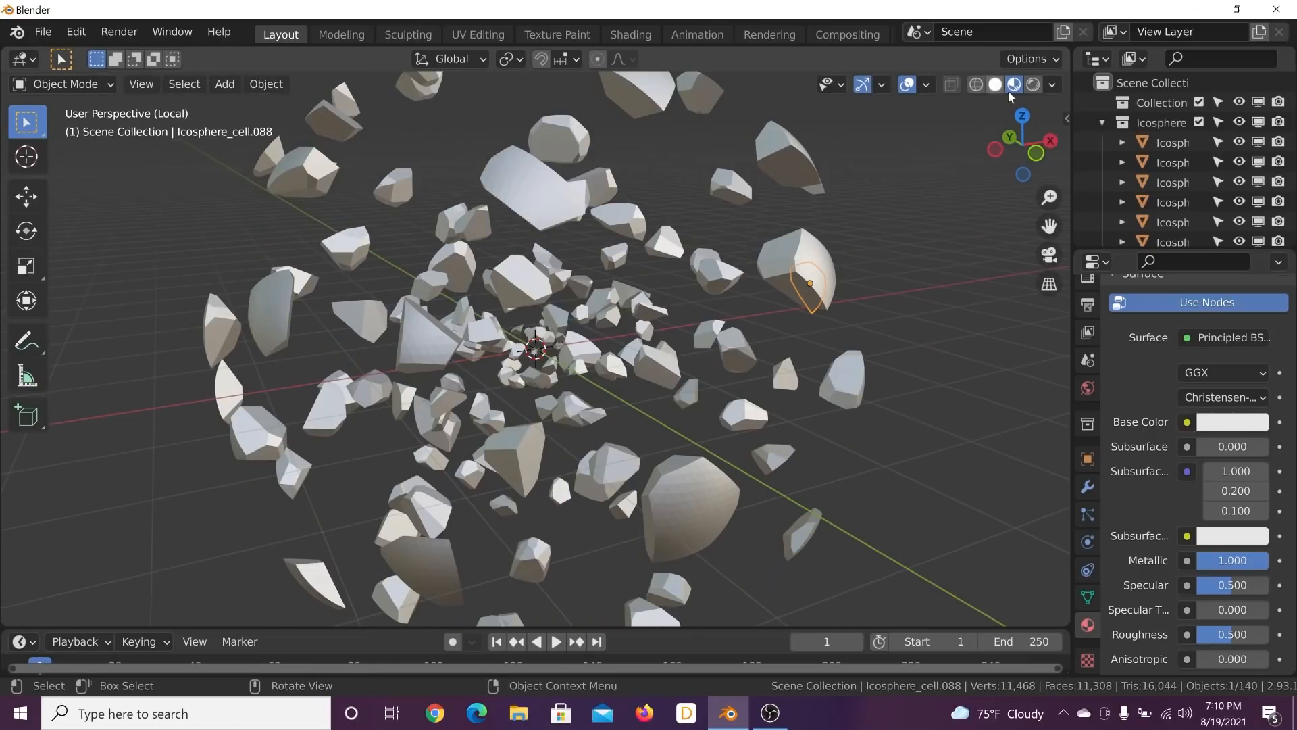
Step: Switch to rendered shading and enable Ambient Occlusion, Bloom, Screen Space Reflections and Motion Blur for Eevee
{"action": "left_click", "coordinate": [1033, 84]}
{"action": "scroll", "coordinate": [1087, 321], "scroll_direction": "up", "scroll_amount": 2}
{"action": "left_click", "coordinate": [1088, 329]}
{"action": "scroll", "coordinate": [1142, 378], "scroll_direction": "up", "scroll_amount": 5}
{"action": "left_click_drag", "start_coordinate": [1127, 458], "coordinate": [1127, 582]}
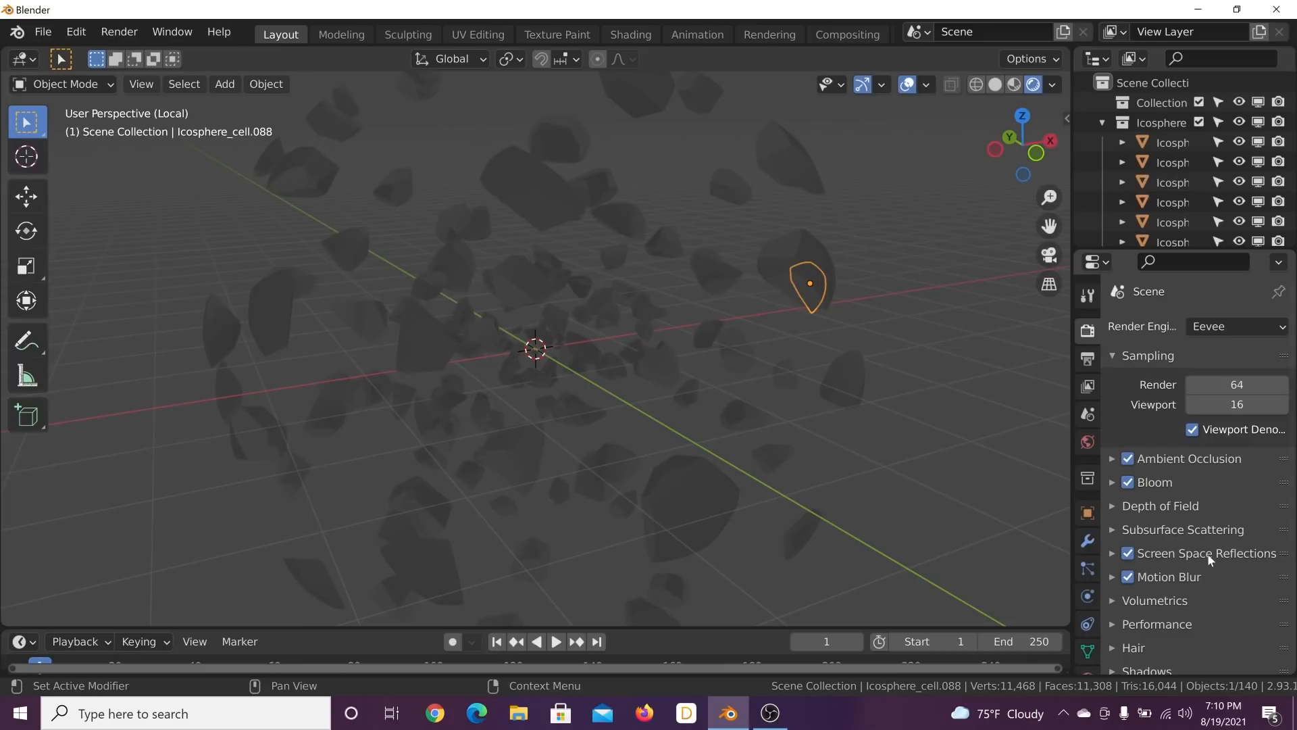
Step: Add a point light at the center of the exploded fragments and set its power to 1000 W
{"action": "key", "text": "shift+a"}
{"action": "mouse_move", "coordinate": [734, 270]}
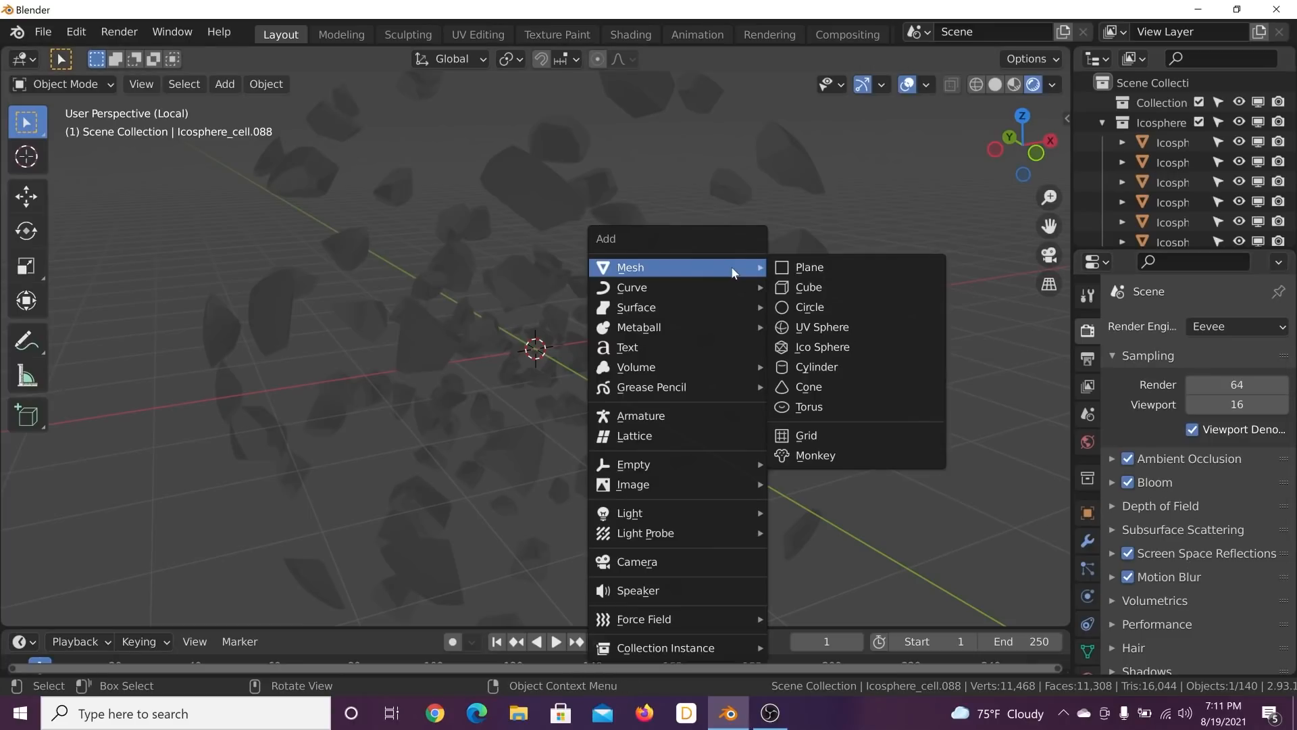
{"action": "mouse_move", "coordinate": [669, 515]}
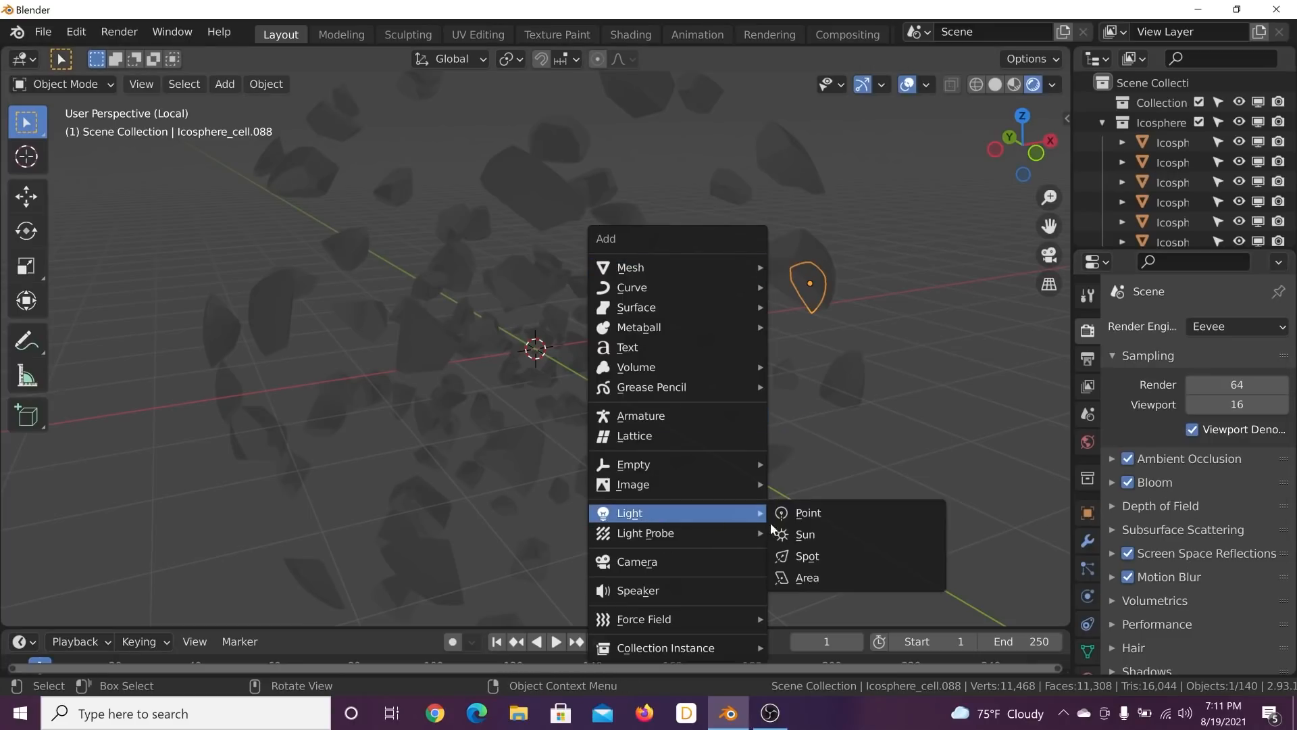
{"action": "left_click", "coordinate": [782, 521]}
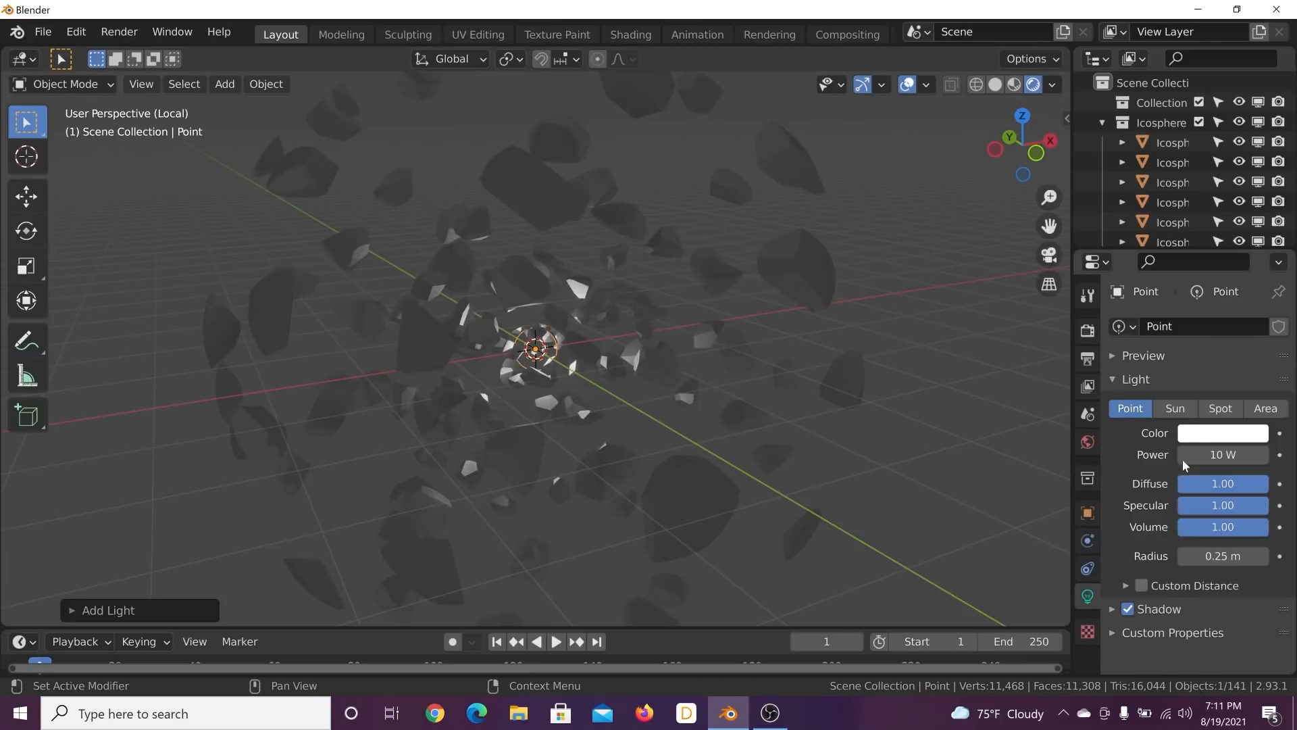
{"action": "left_click", "coordinate": [1216, 454]}
{"action": "type", "text": "1000"}
{"action": "key", "text": "Return"}
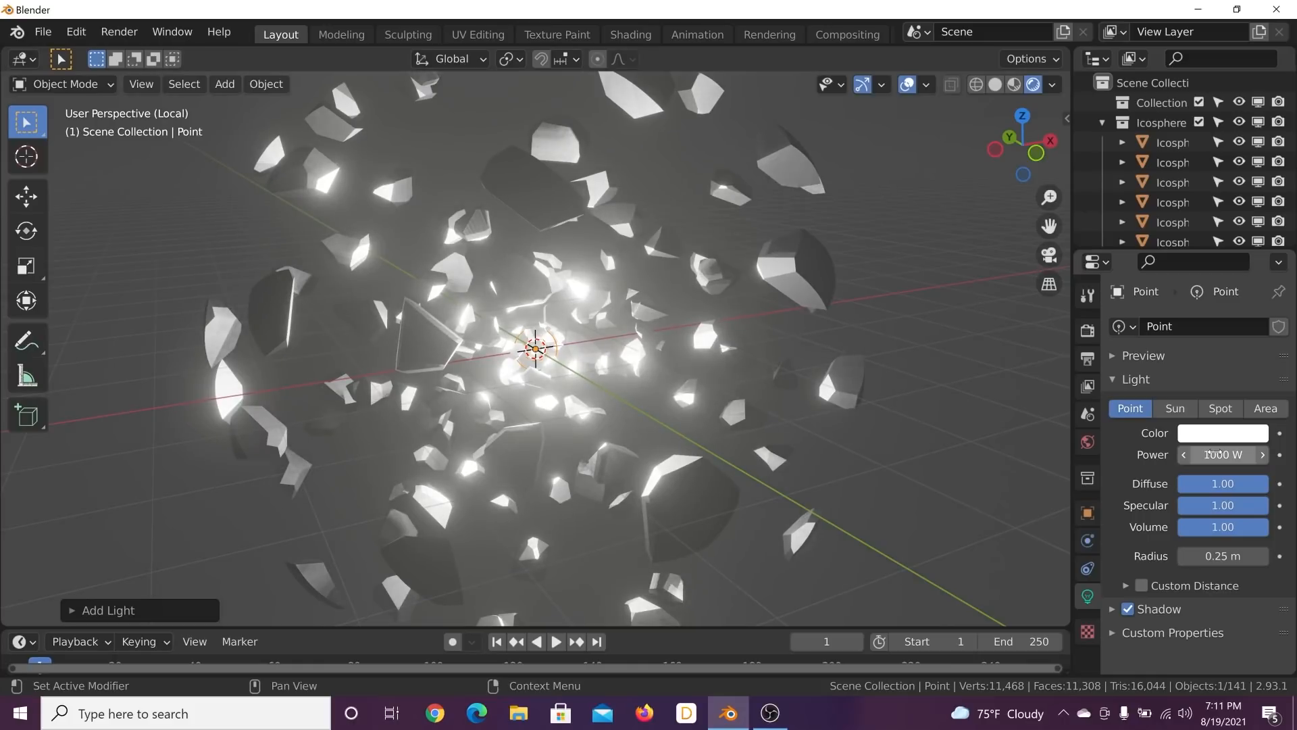
Step: Set the world background color to pure black
{"action": "left_click", "coordinate": [1087, 441]}
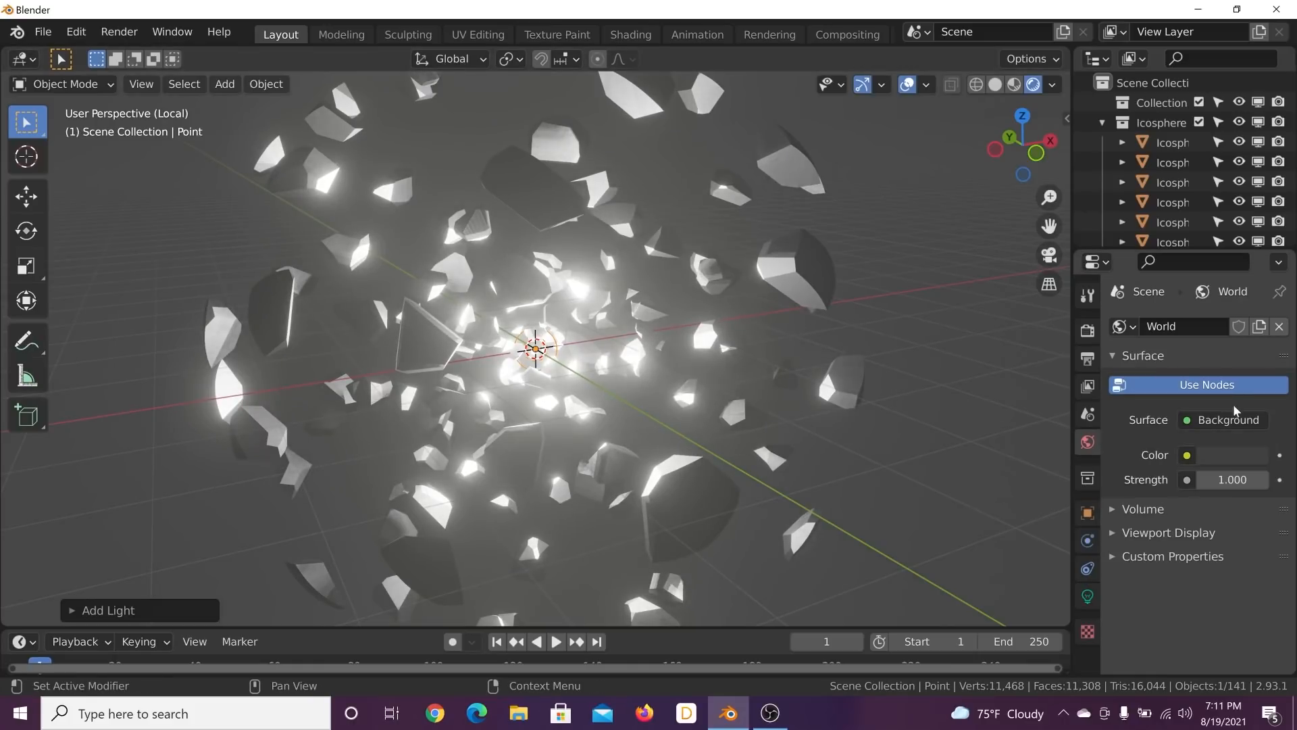
{"action": "left_click", "coordinate": [1231, 455]}
{"action": "left_click_drag", "start_coordinate": [1252, 279], "coordinate": [1252, 315]}
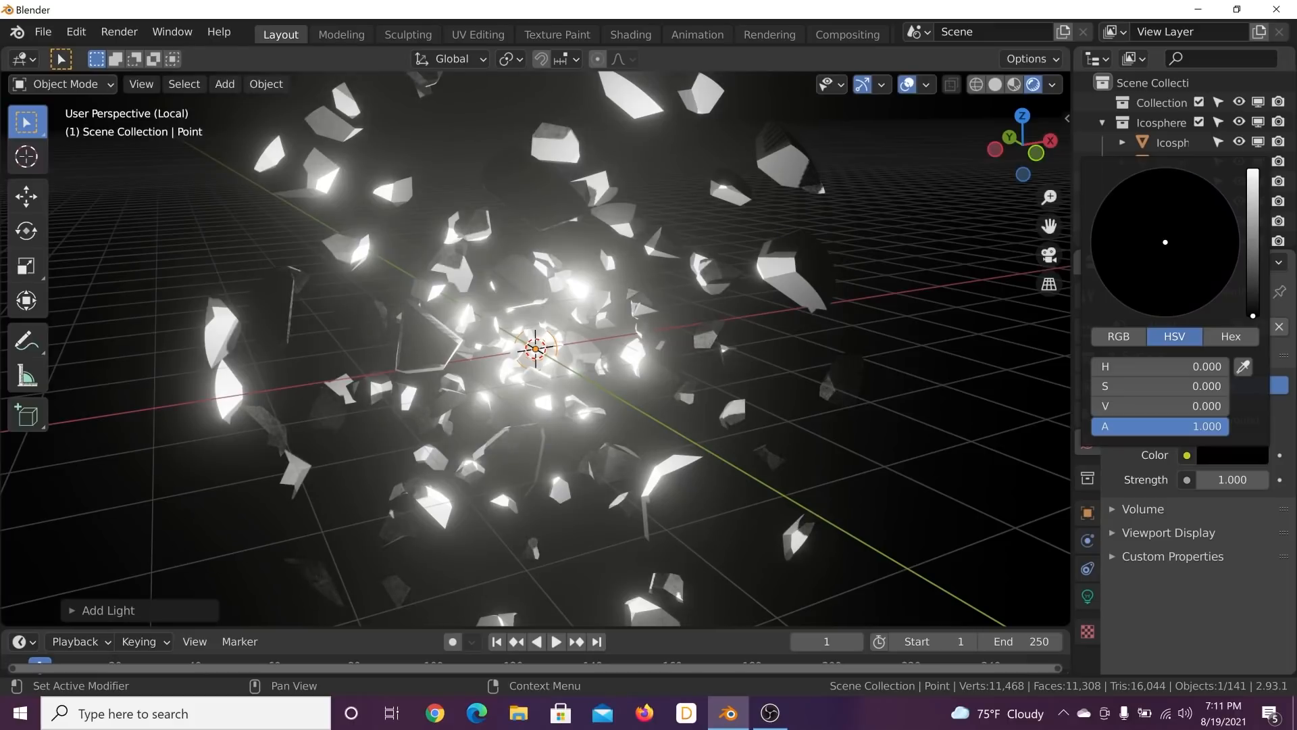
Step: Open the Shading workspace with the viewport in rendered shading and display the World's shader nodes
{"action": "left_click", "coordinate": [631, 34]}
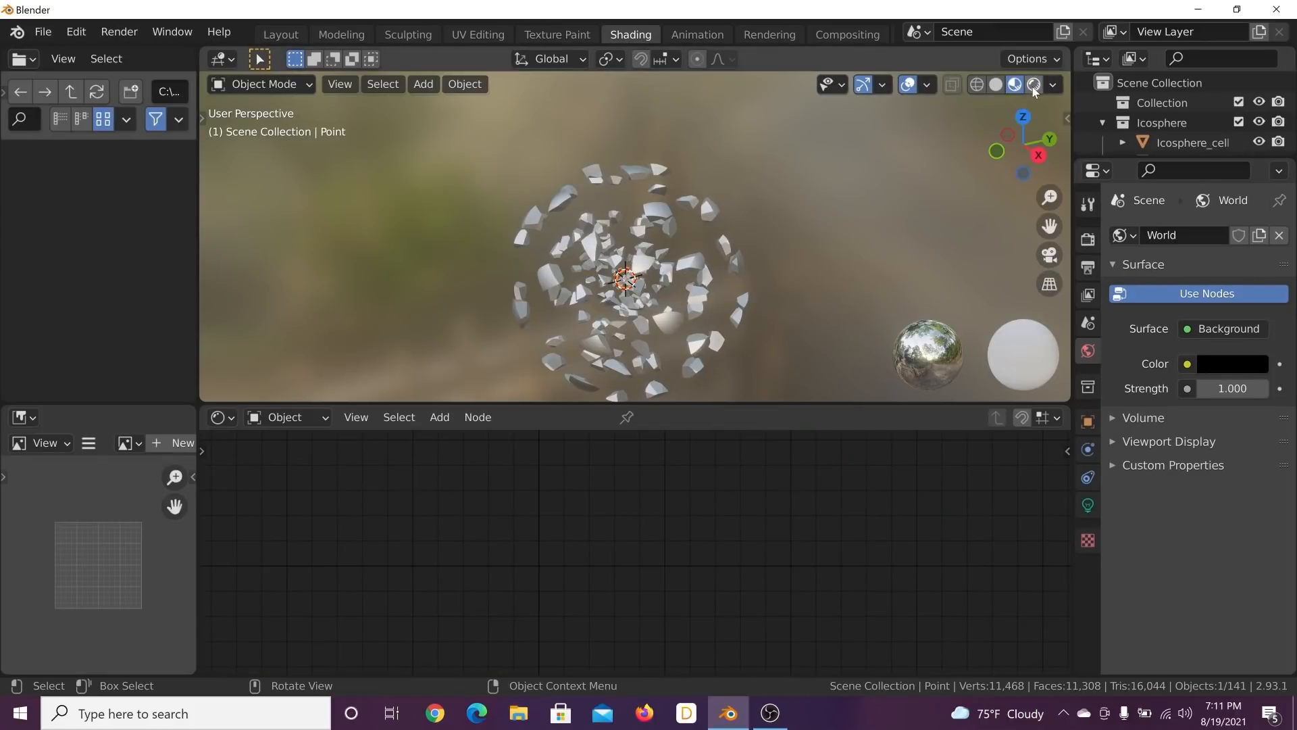
{"action": "left_click", "coordinate": [1034, 88]}
{"action": "middle_click_drag", "start_coordinate": [768, 314], "coordinate": [781, 192]}
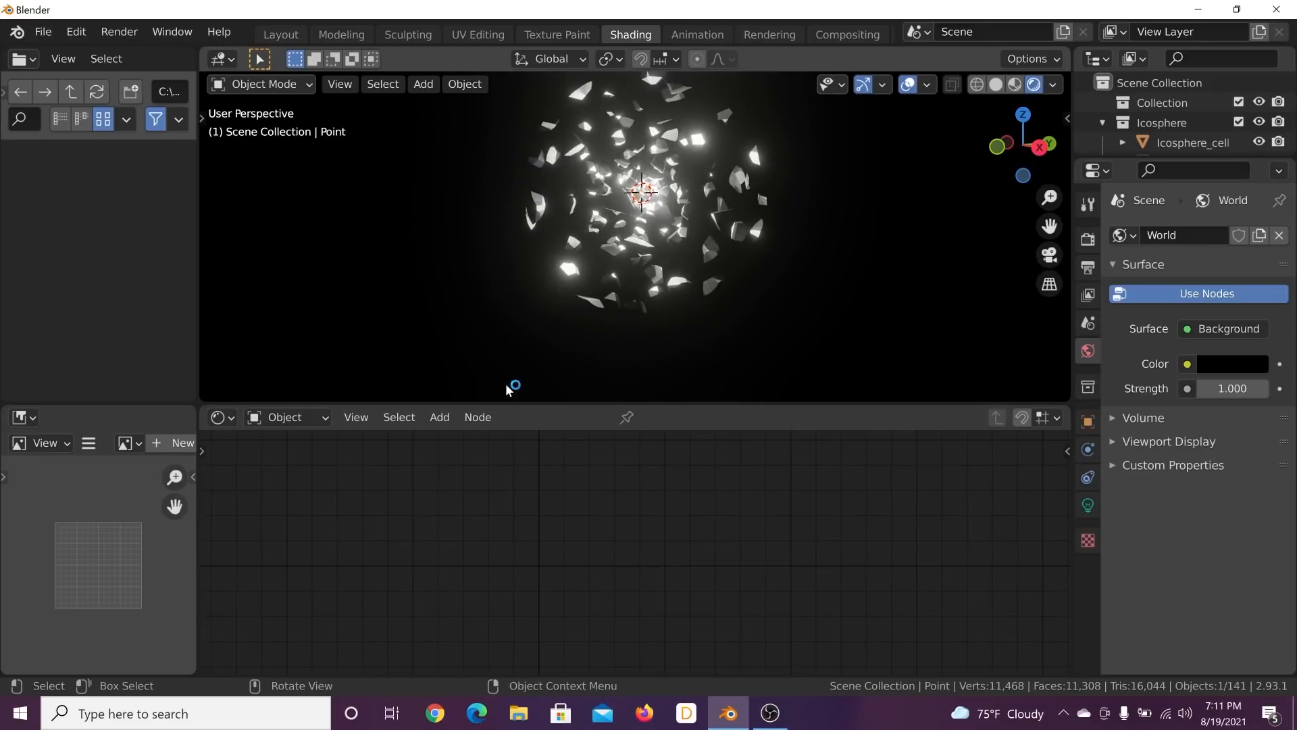
{"action": "left_click", "coordinate": [286, 462]}
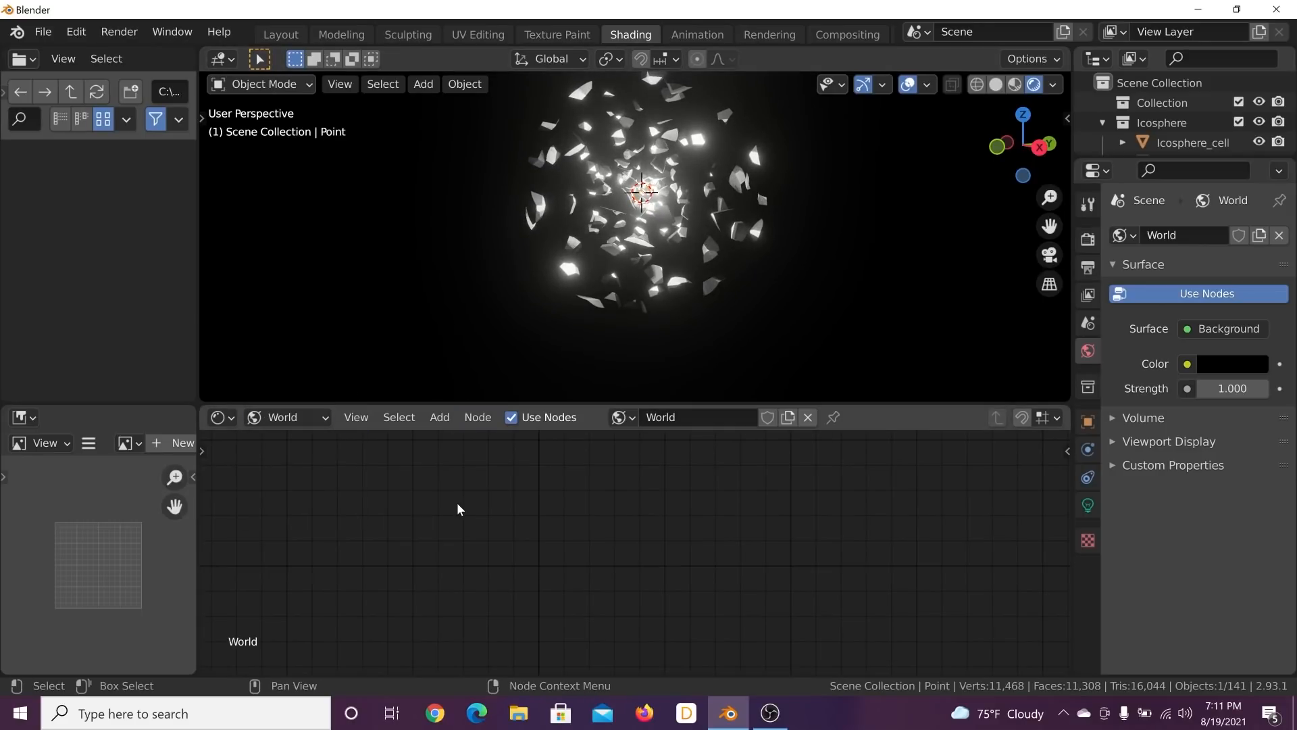
{"action": "key", "text": "Home"}
{"action": "scroll", "coordinate": [638, 537], "scroll_direction": "down", "scroll_amount": 2}
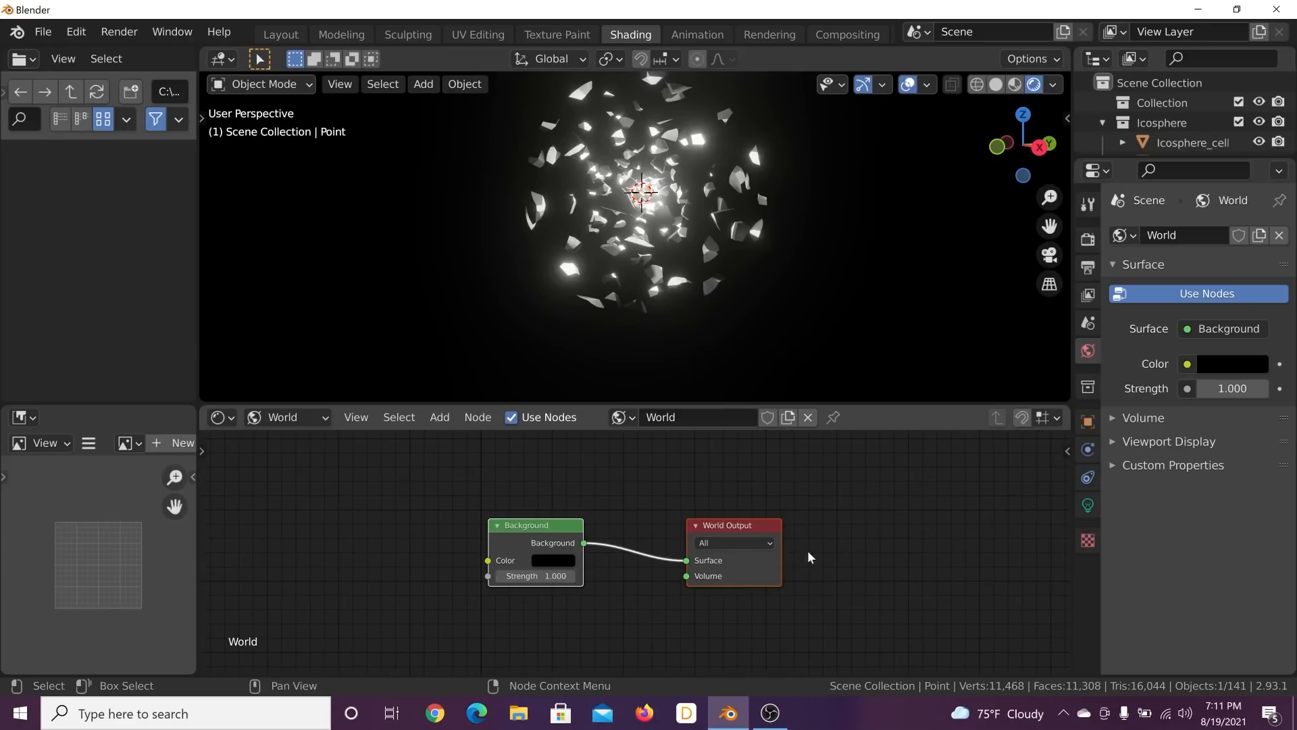
Step: Add a Principled Volume node to the World shader and connect its output to the World Output's Volume input
{"action": "left_click_drag", "start_coordinate": [528, 524], "coordinate": [397, 459]}
{"action": "key", "text": "shift+a"}
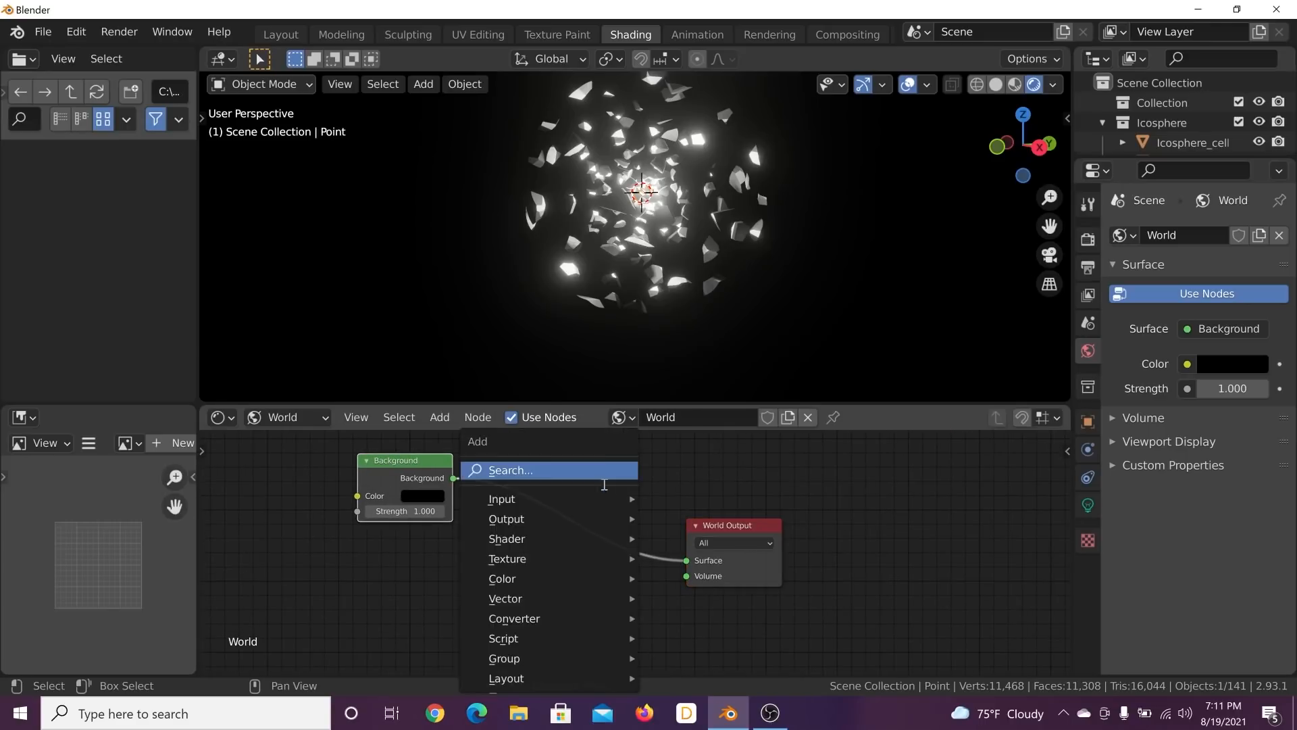
{"action": "left_click", "coordinate": [603, 477]}
{"action": "type", "text": "c"}
{"action": "key", "text": "BackSpace"}
{"action": "type", "text": "VOL"}
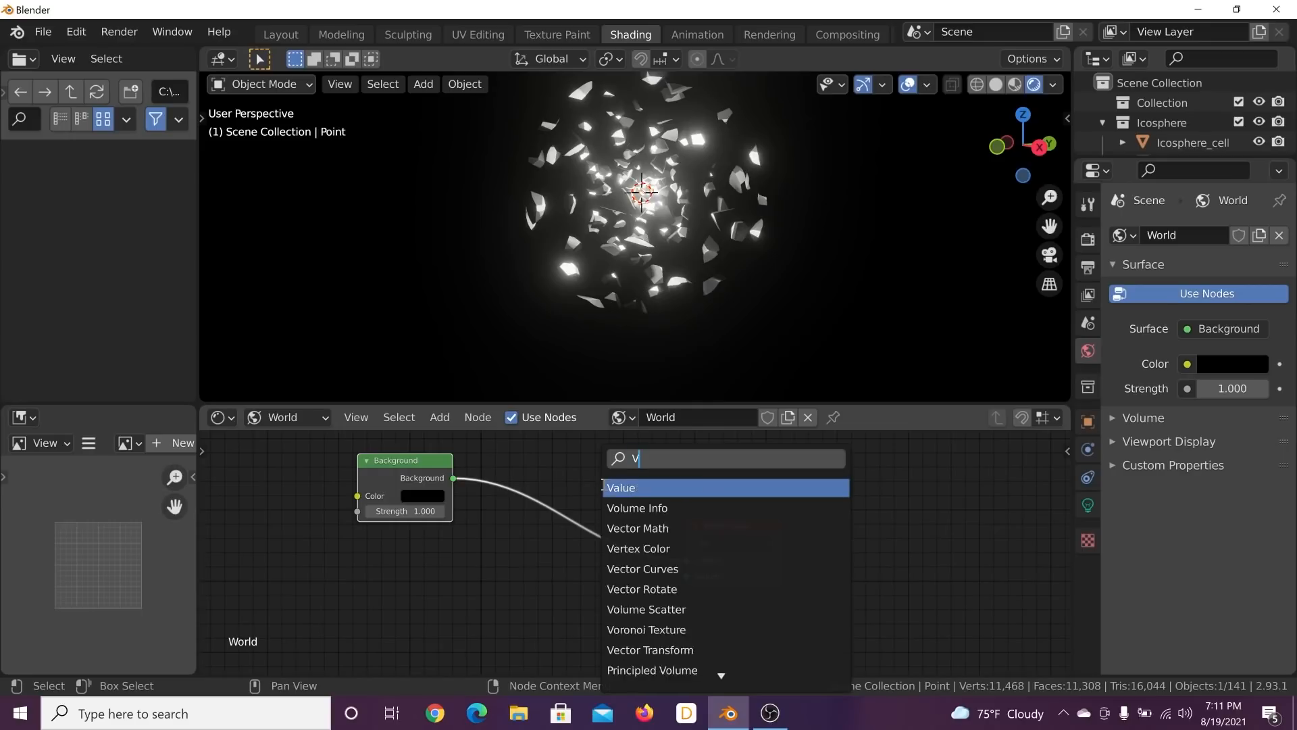
{"action": "left_click", "coordinate": [628, 528]}
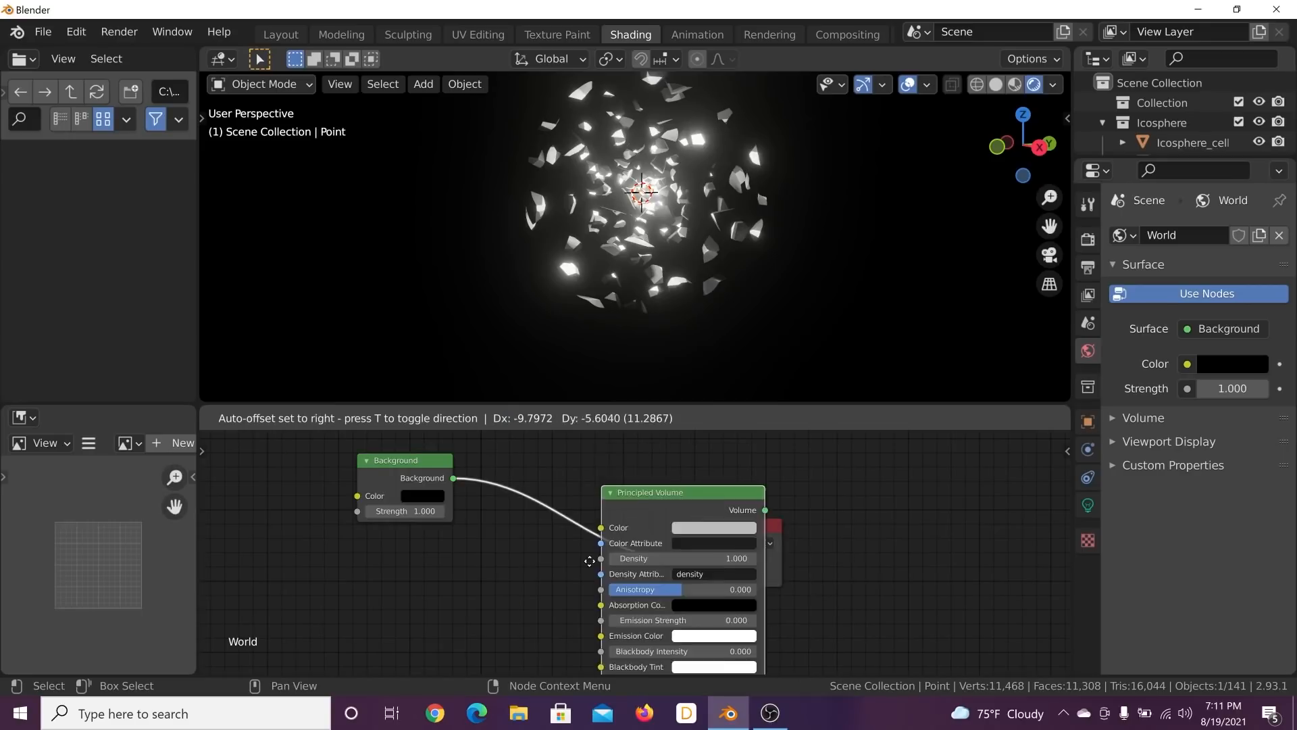
{"action": "left_click", "coordinate": [581, 571]}
{"action": "left_click_drag", "start_coordinate": [579, 571], "coordinate": [687, 576]}
Step: Set the Principled Volume node's density to 0.110 and inspect the fog around the fragments
{"action": "left_click_drag", "start_coordinate": [500, 618], "coordinate": [462, 619]}
{"action": "middle_click_drag", "start_coordinate": [734, 255], "coordinate": [729, 288], "text": "shift"}
{"action": "scroll", "coordinate": [729, 289], "scroll_direction": "up", "scroll_amount": 4}
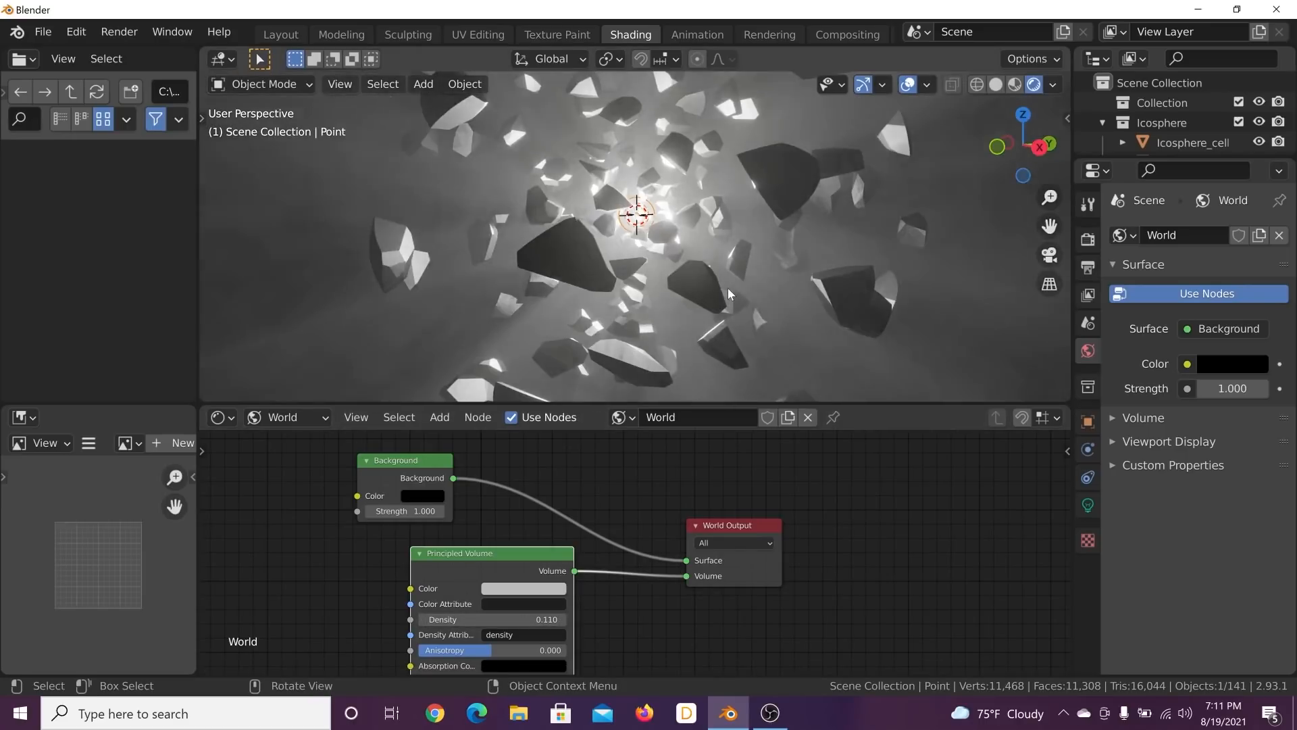
{"action": "scroll", "coordinate": [729, 289], "scroll_direction": "down", "scroll_amount": 3}
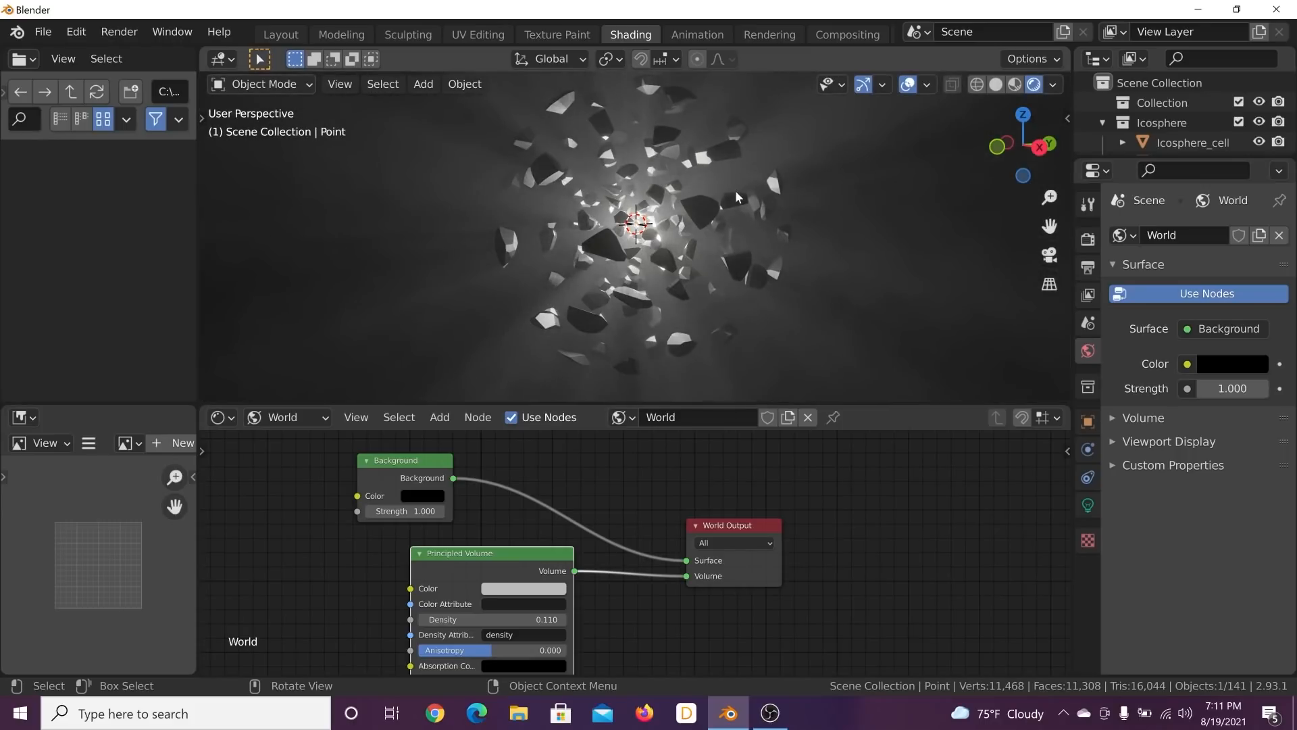
Step: Return to the Layout workspace, select the point light and change its color to light purple
{"action": "left_click", "coordinate": [197, 31]}
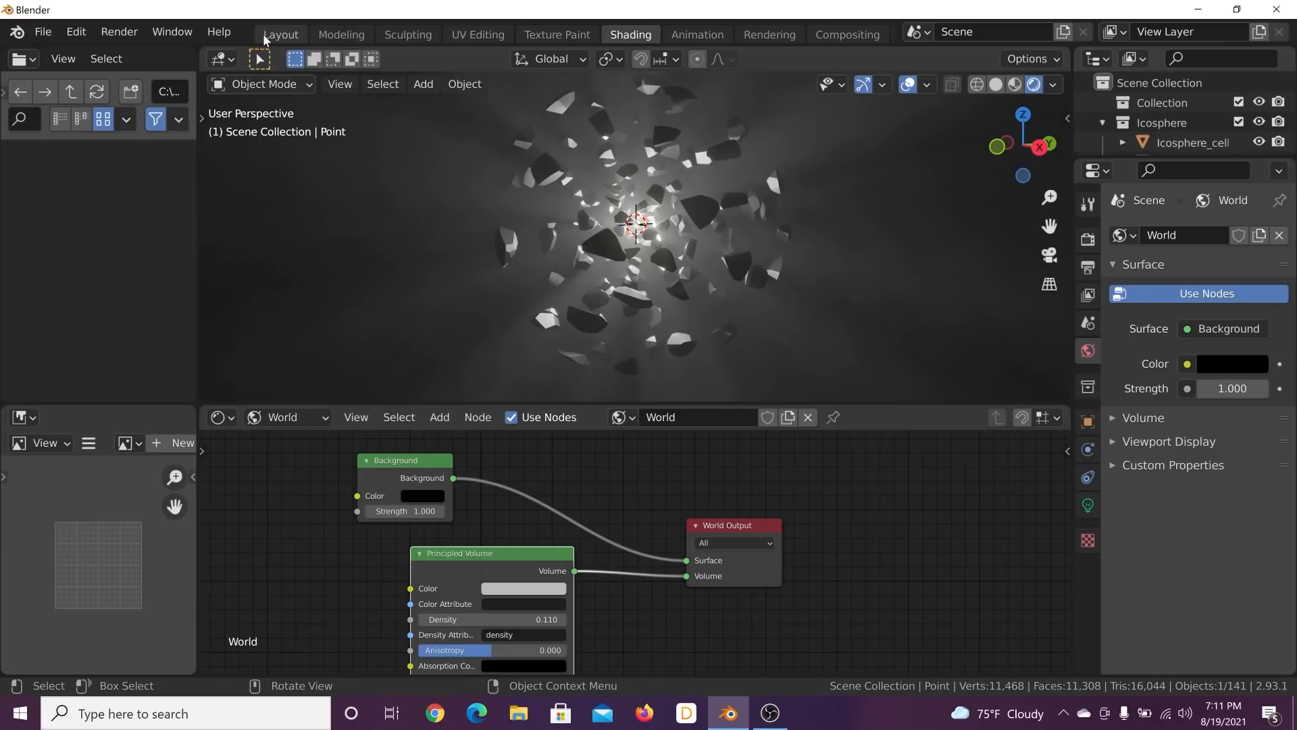
{"action": "left_click", "coordinate": [265, 38]}
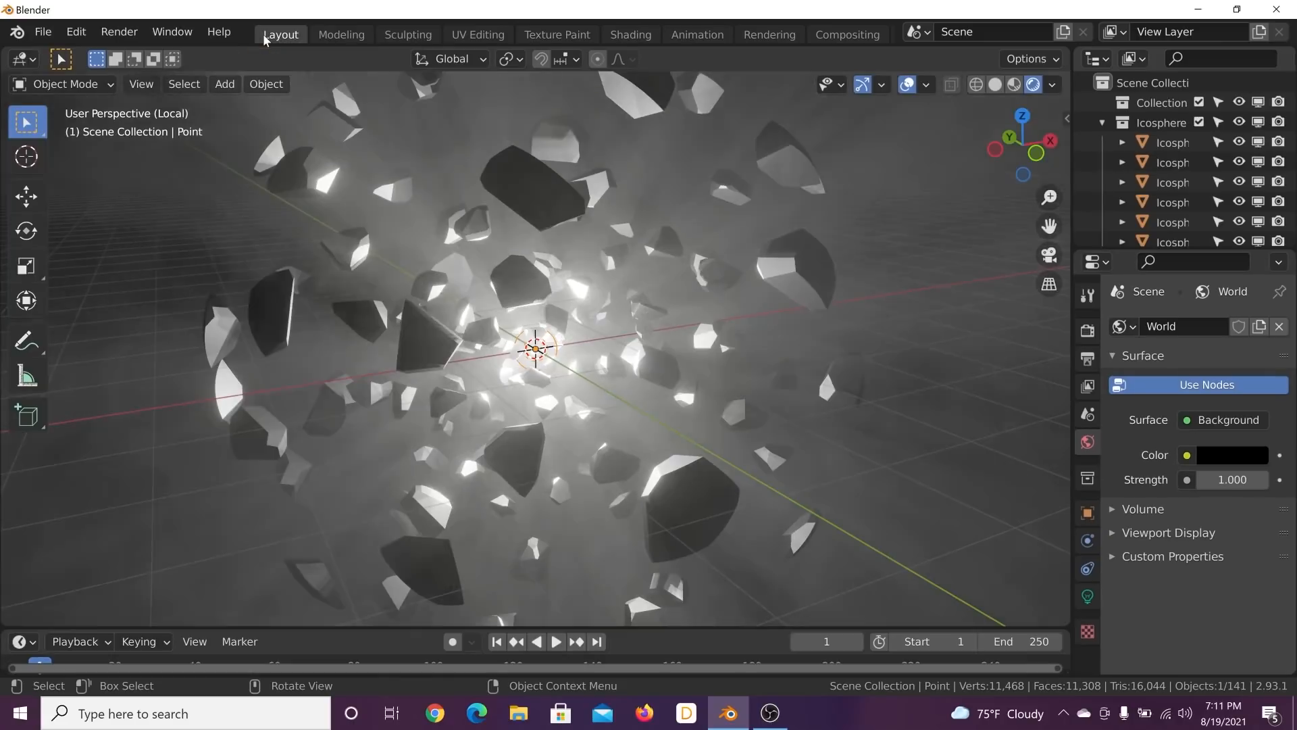
{"action": "left_click", "coordinate": [1106, 122]}
{"action": "left_click", "coordinate": [1167, 165]}
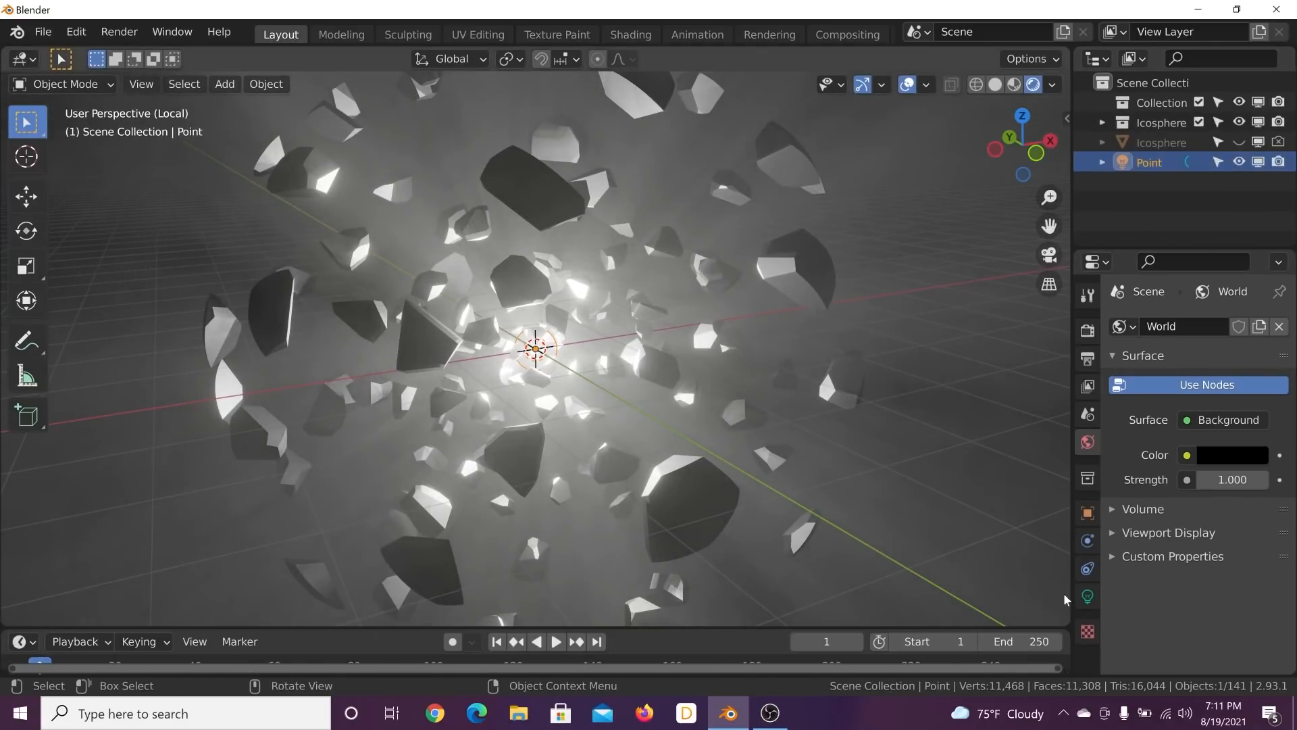
{"action": "left_click", "coordinate": [1087, 597]}
{"action": "left_click", "coordinate": [1213, 434]}
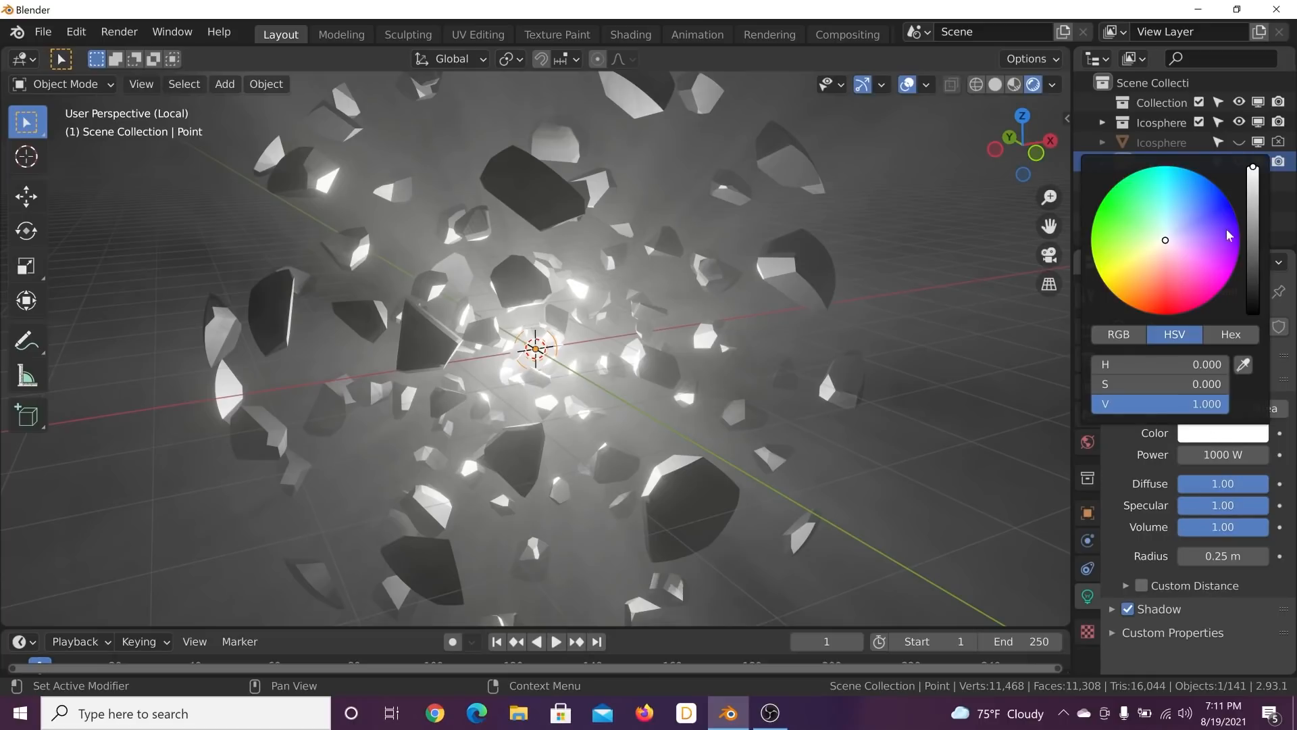
{"action": "left_click", "coordinate": [1207, 246]}
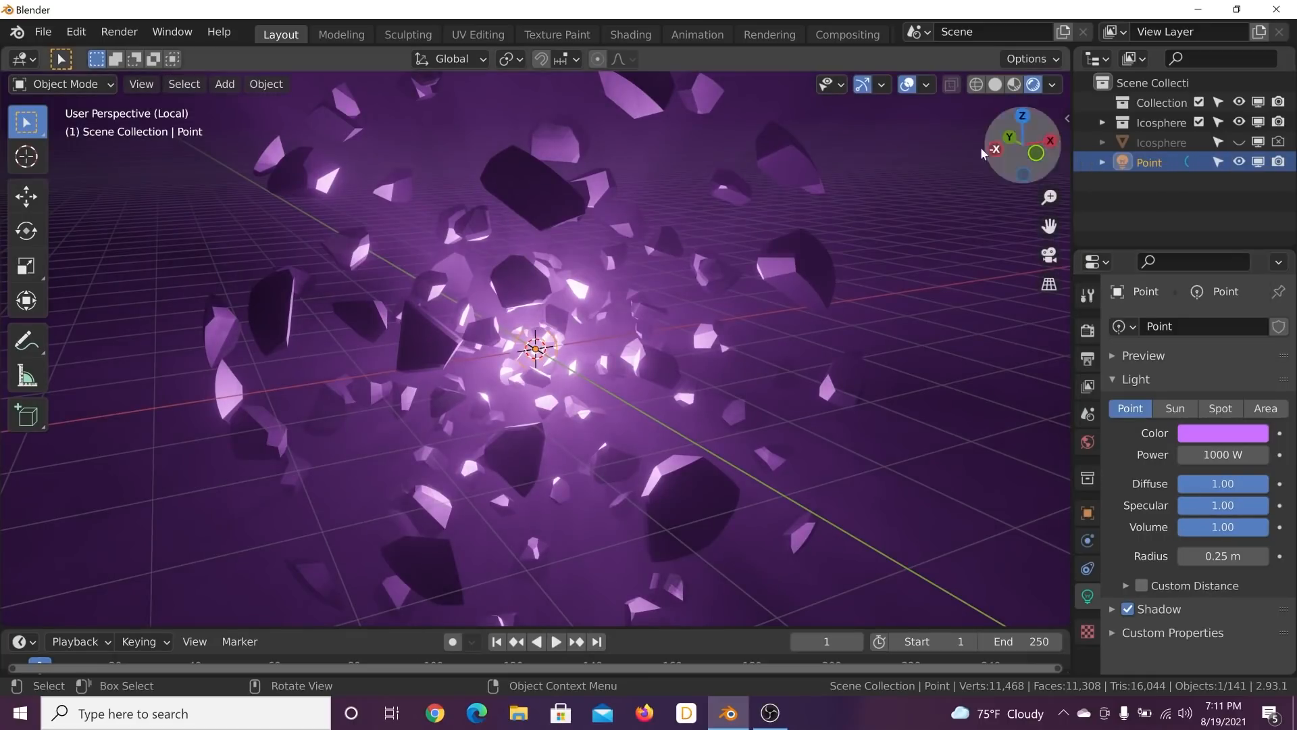
Step: Hide the viewport overlays and gizmos and examine the purple-lit fragments from several angles
{"action": "left_click", "coordinate": [908, 84]}
{"action": "middle_click_drag", "start_coordinate": [717, 325], "coordinate": [654, 363]}
{"action": "scroll", "coordinate": [654, 363], "scroll_direction": "down", "scroll_amount": 6}
{"action": "scroll", "coordinate": [663, 362], "scroll_direction": "up", "scroll_amount": 6}
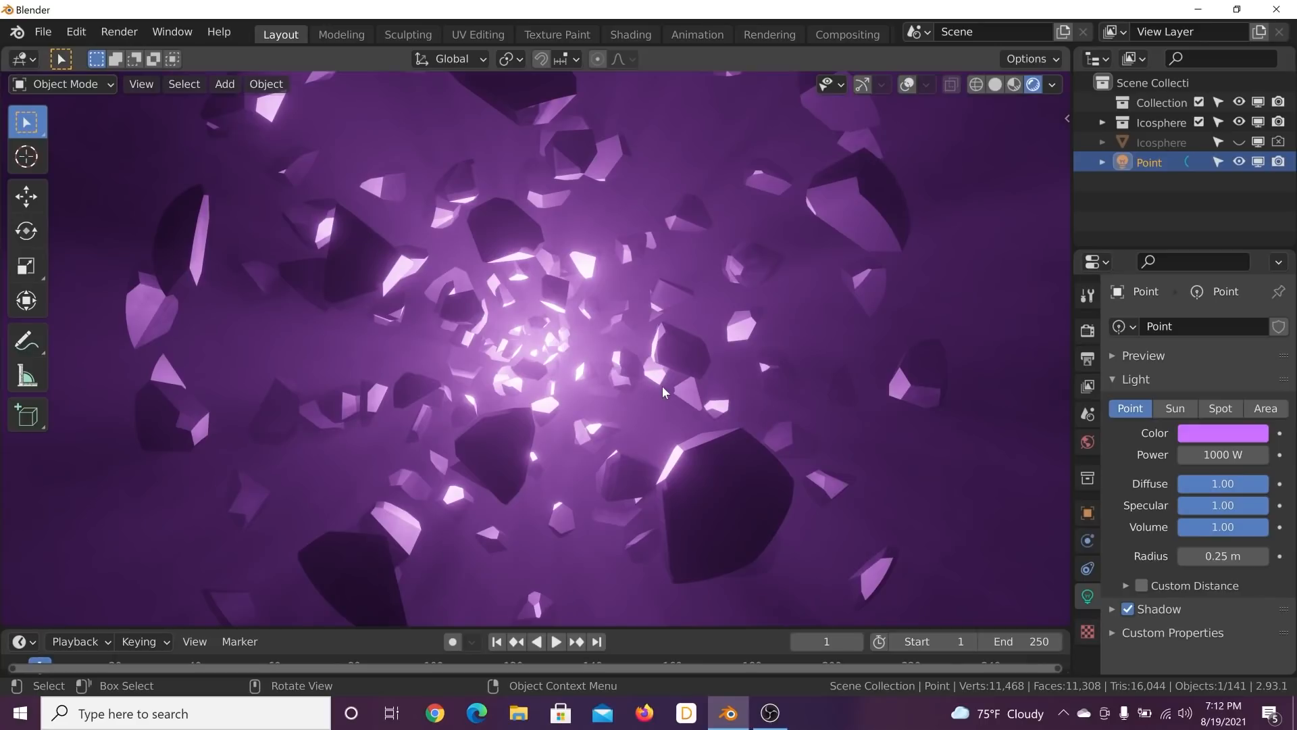
{"action": "middle_click_drag", "start_coordinate": [663, 387], "coordinate": [594, 387]}
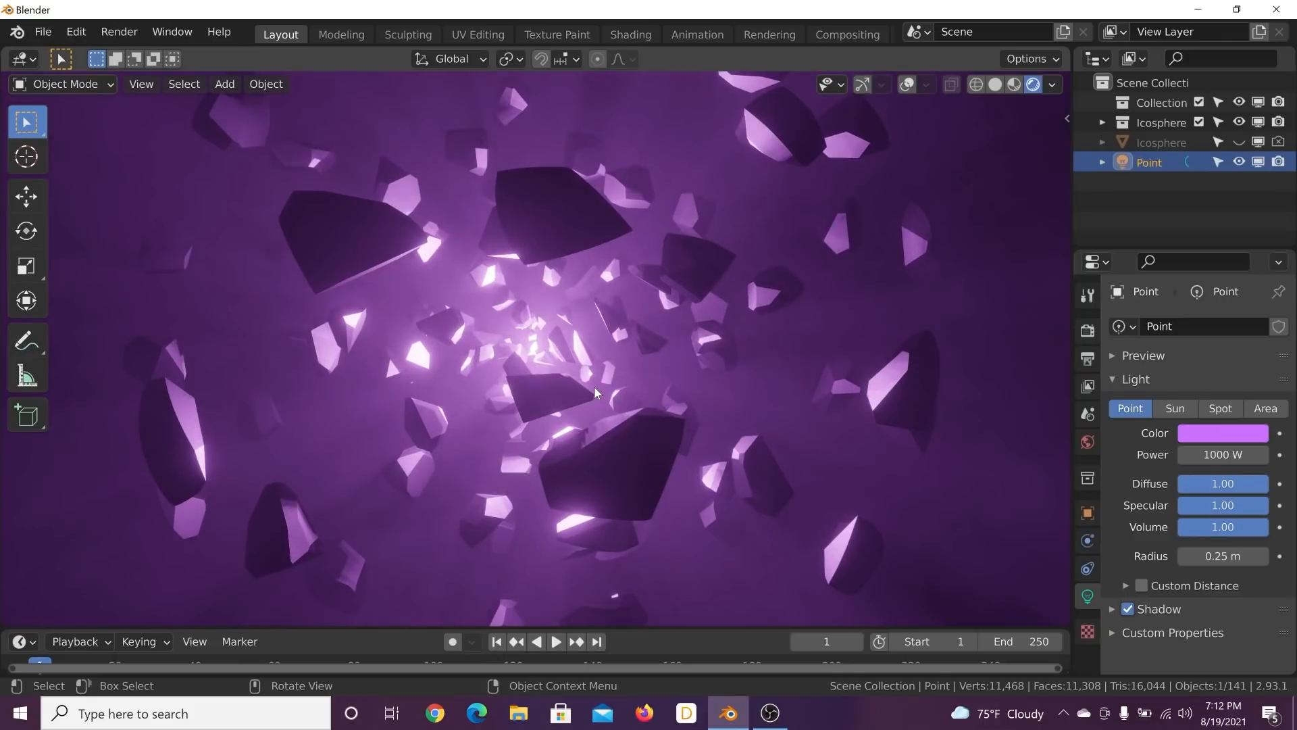
Step: Add a camera, a Plain Axes empty and a Bezier circle curve at the center of the fragments
{"action": "scroll", "coordinate": [595, 348], "scroll_direction": "down", "scroll_amount": 5}
{"action": "key", "text": "shift+a"}
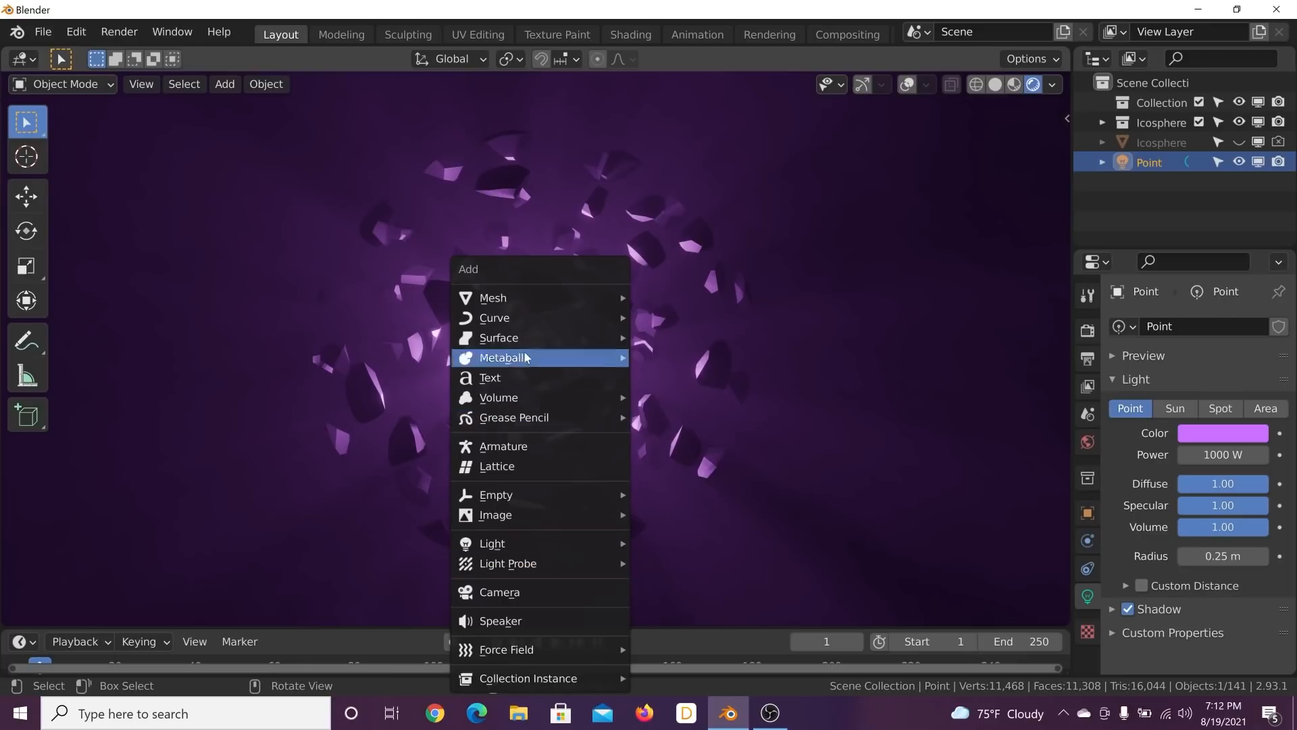
{"action": "left_click", "coordinate": [497, 591]}
{"action": "key", "text": "shift+a"}
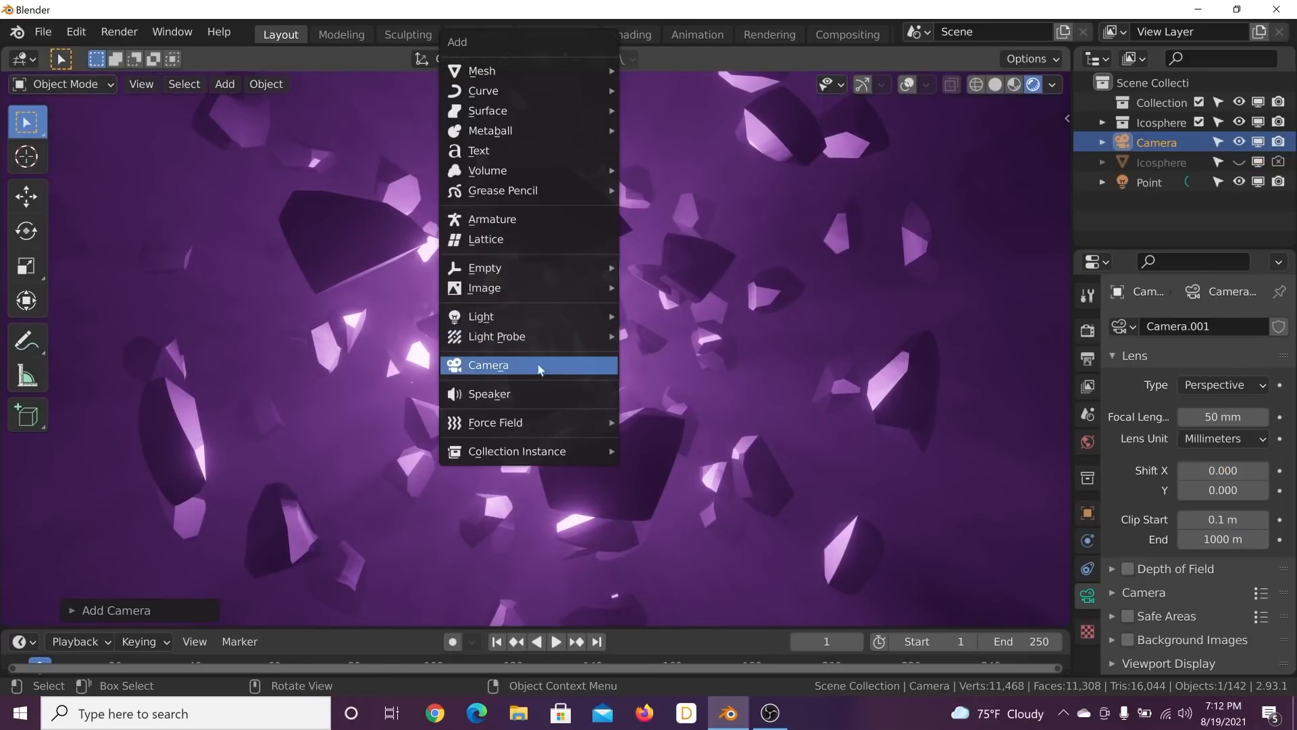
{"action": "mouse_move", "coordinate": [514, 268]}
{"action": "left_click", "coordinate": [672, 271]}
{"action": "key", "text": "shift+a"}
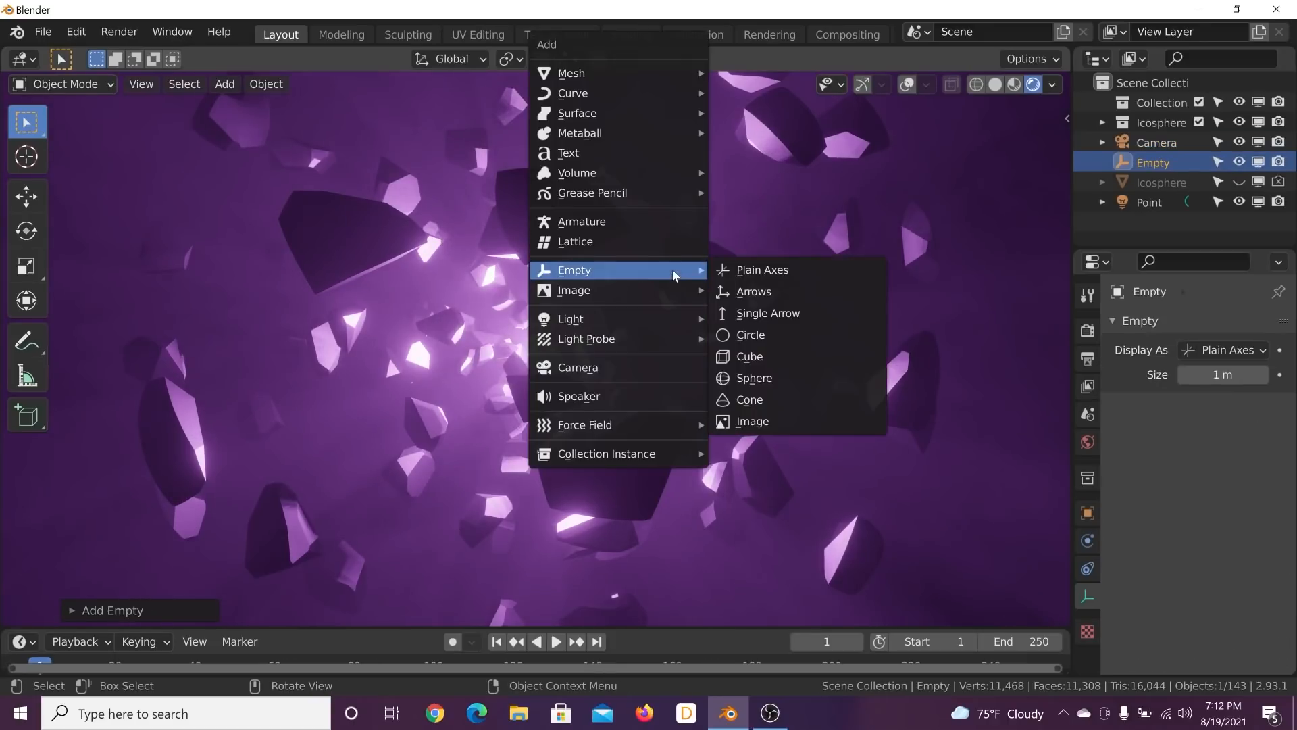
{"action": "mouse_move", "coordinate": [610, 111]}
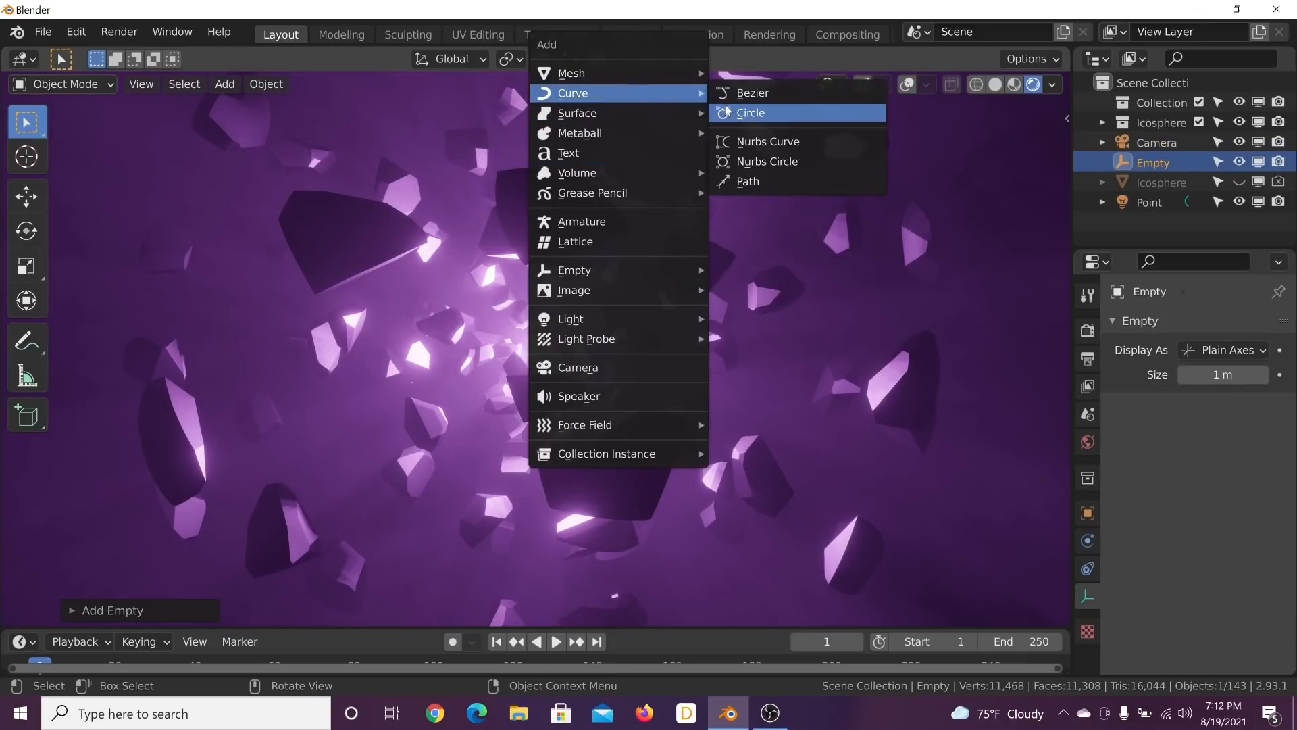
{"action": "left_click", "coordinate": [748, 113]}
Step: Show the overlays again and give the camera a Follow Path constraint targeting BezierCircle
{"action": "left_click", "coordinate": [906, 85]}
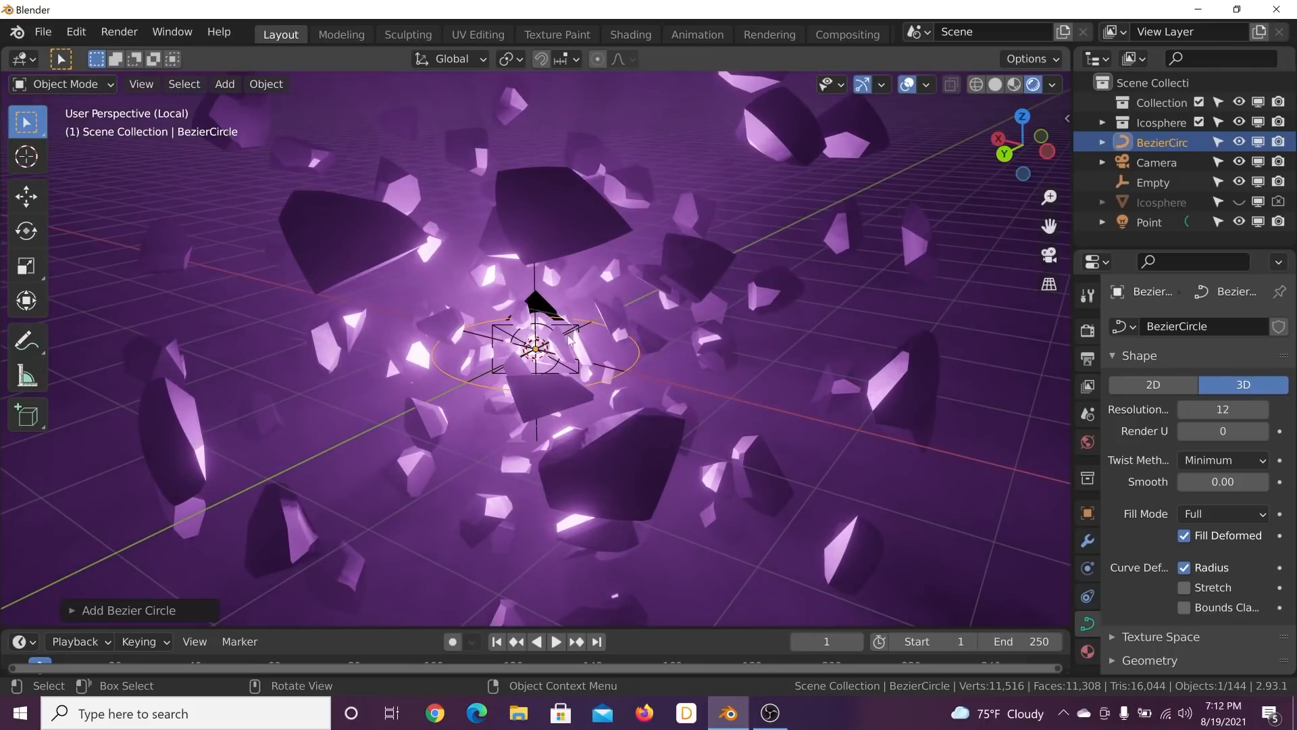
{"action": "left_click", "coordinate": [539, 301]}
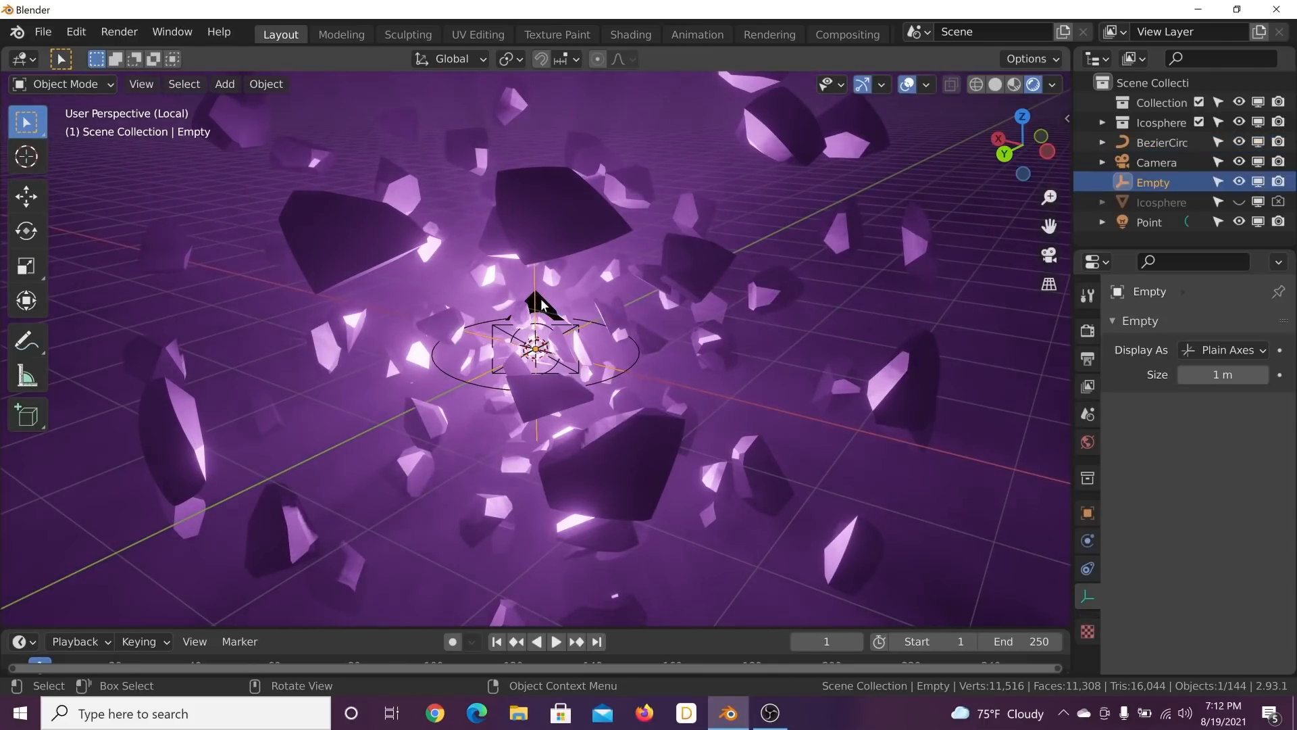
{"action": "left_click", "coordinate": [539, 300]}
{"action": "left_click", "coordinate": [1085, 570]}
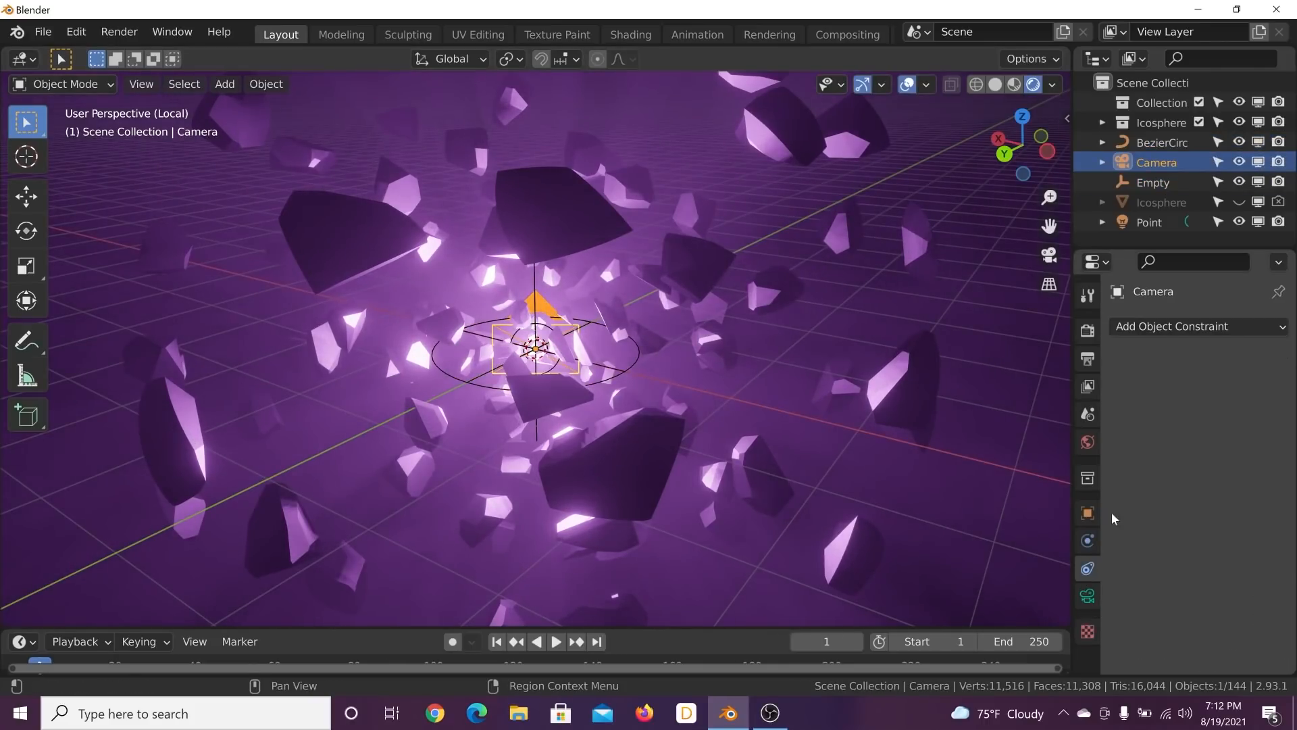
{"action": "left_click", "coordinate": [1166, 329]}
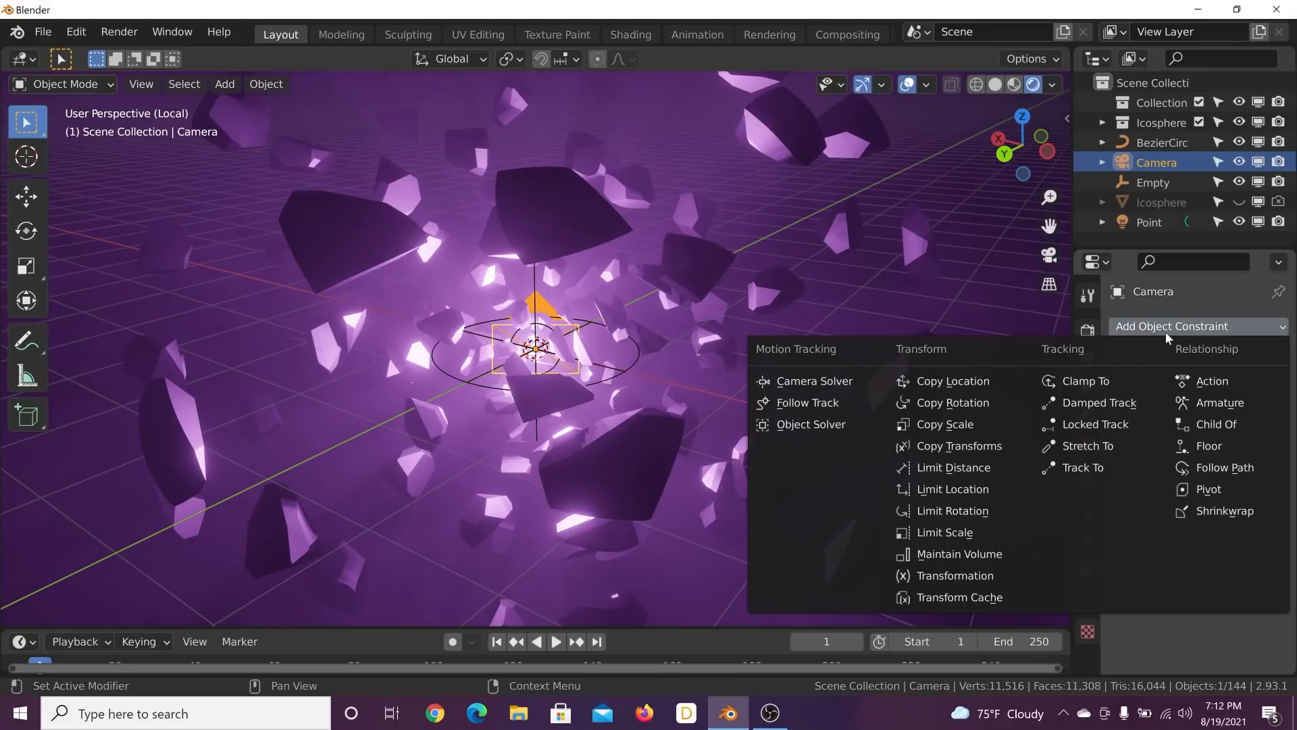
{"action": "left_click", "coordinate": [1246, 468]}
{"action": "left_click", "coordinate": [1202, 388]}
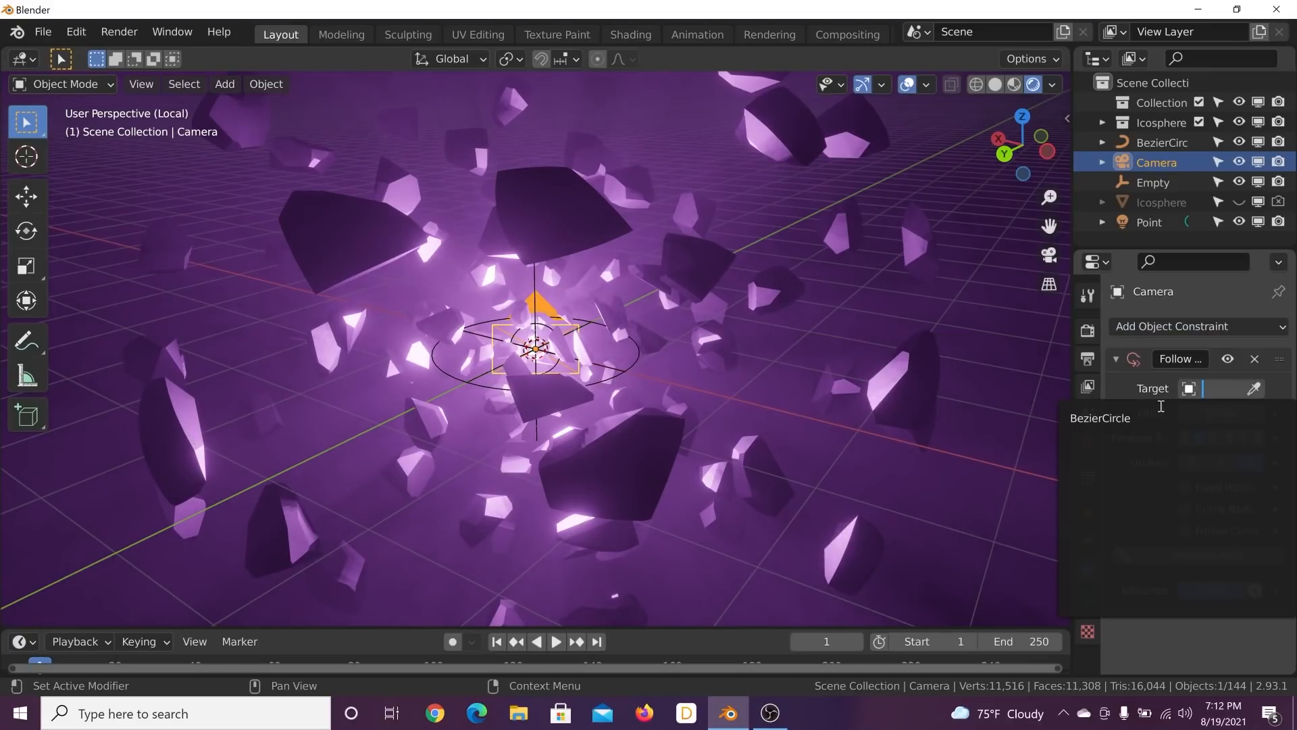
{"action": "left_click", "coordinate": [1122, 417]}
Step: Scale up the Bezier circle until it surrounds all the exploded fragments
{"action": "left_click", "coordinate": [635, 387]}
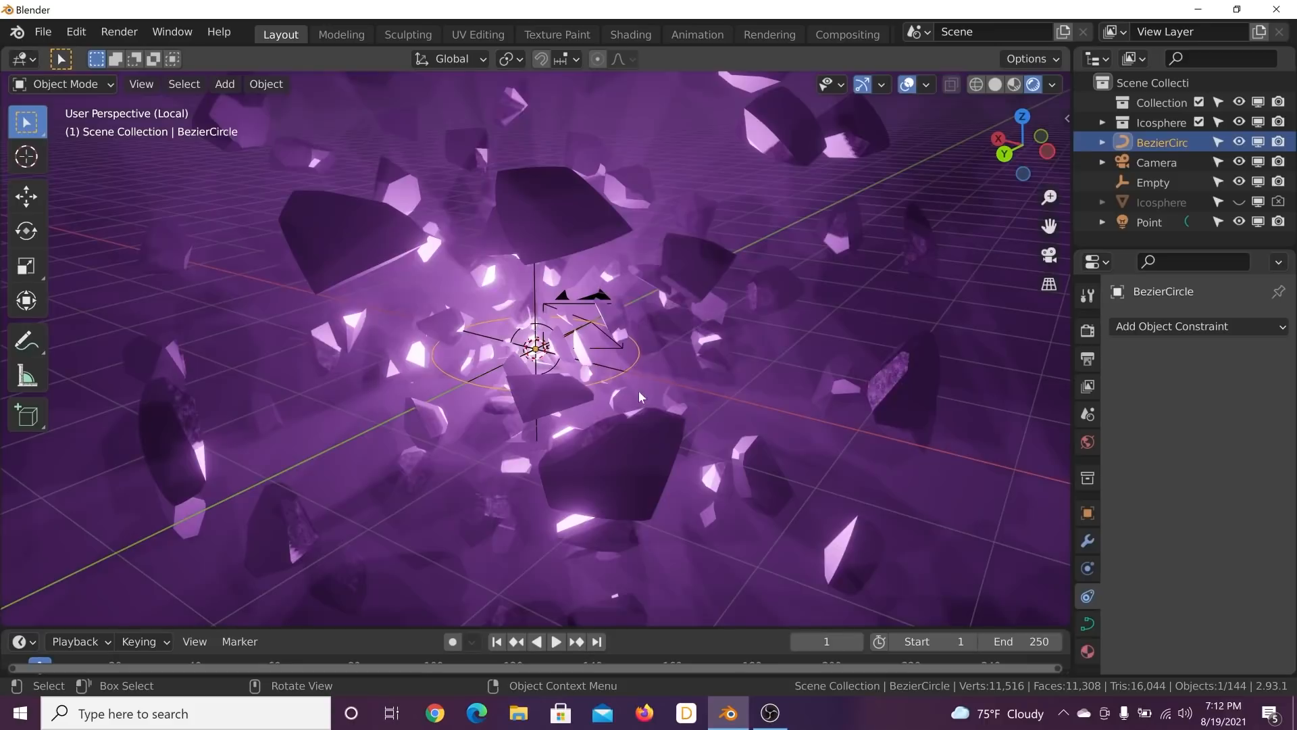
{"action": "scroll", "coordinate": [639, 444], "scroll_direction": "down", "scroll_amount": 5}
{"action": "key", "text": "s"}
{"action": "left_click", "coordinate": [693, 350]}
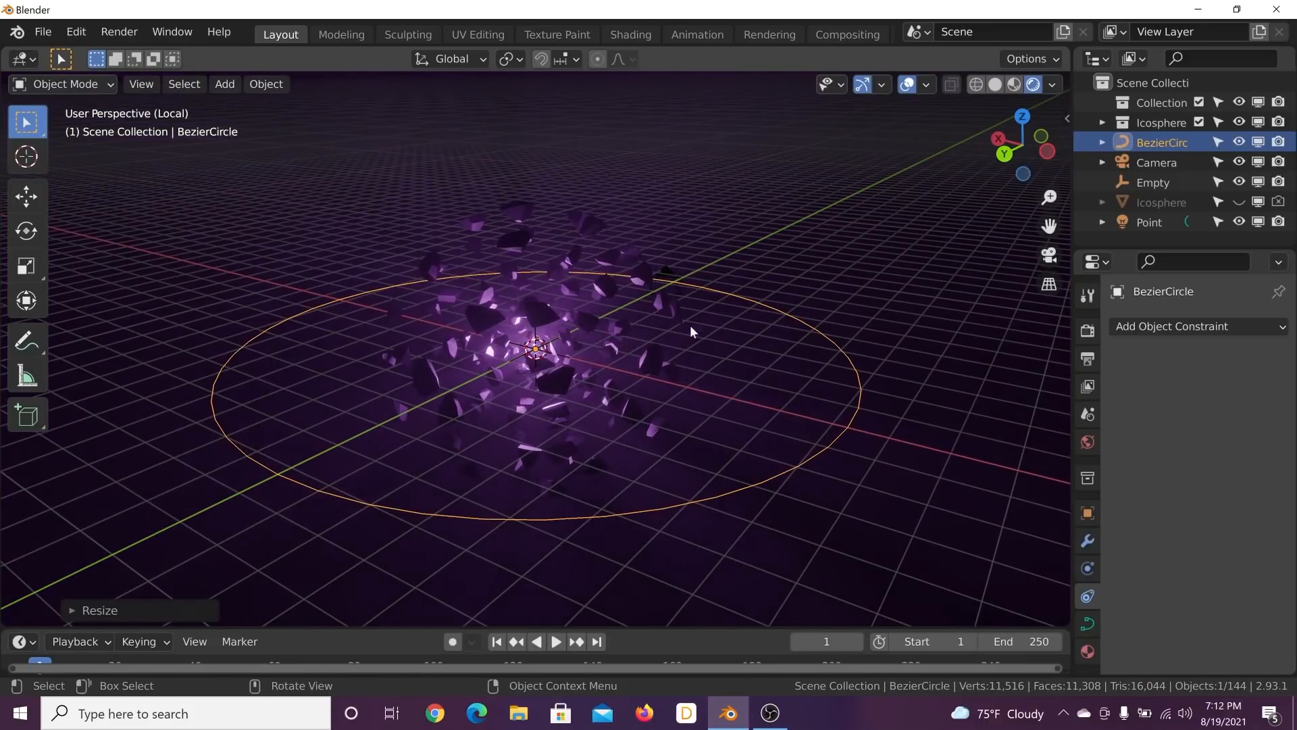
Step: Select the camera on the circle and switch the viewport to solid shading
{"action": "left_click", "coordinate": [668, 273]}
{"action": "middle_click_drag", "start_coordinate": [722, 342], "coordinate": [946, 270]}
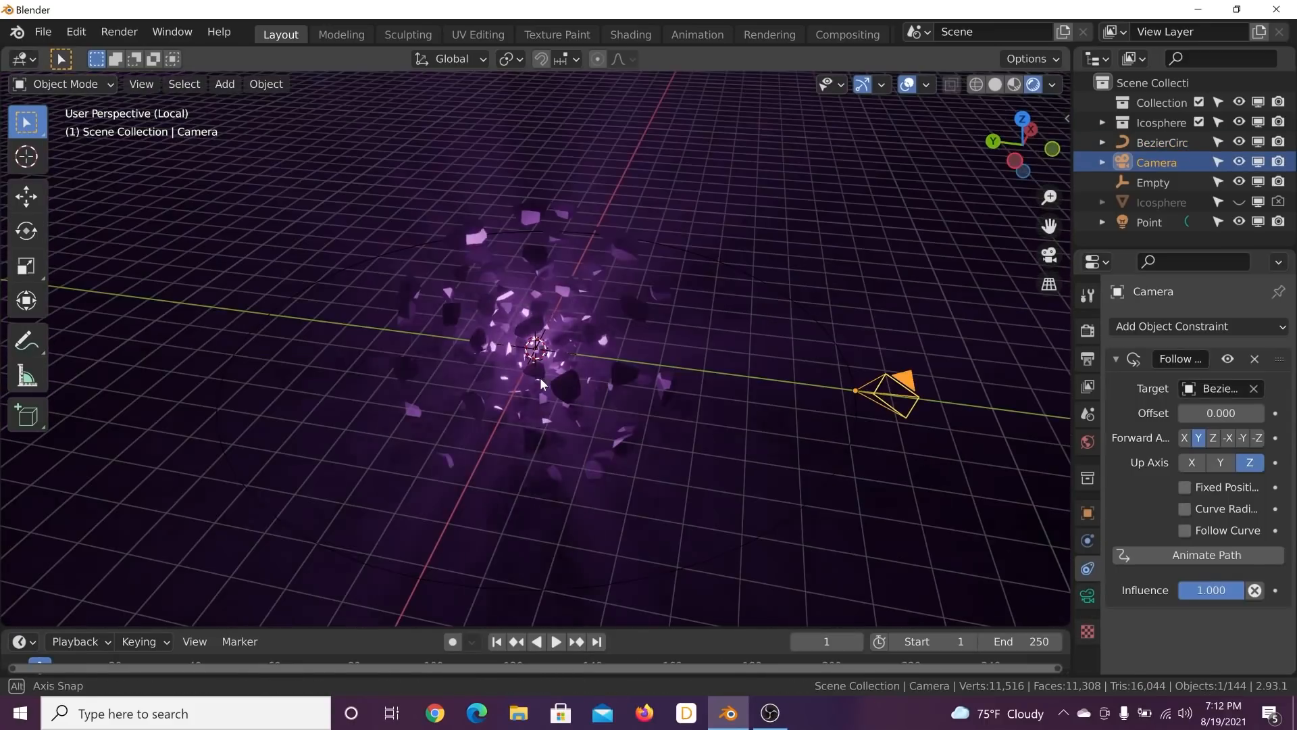
{"action": "left_click", "coordinate": [994, 84]}
{"action": "mouse_move", "coordinate": [777, 337]}
{"action": "middle_mouse_down"}
{"action": "mouse_move", "coordinate": [718, 356]}
{"action": "mouse_move", "coordinate": [644, 318]}
{"action": "middle_mouse_up"}
{"action": "scroll", "coordinate": [743, 435], "scroll_direction": "up", "scroll_amount": 6}
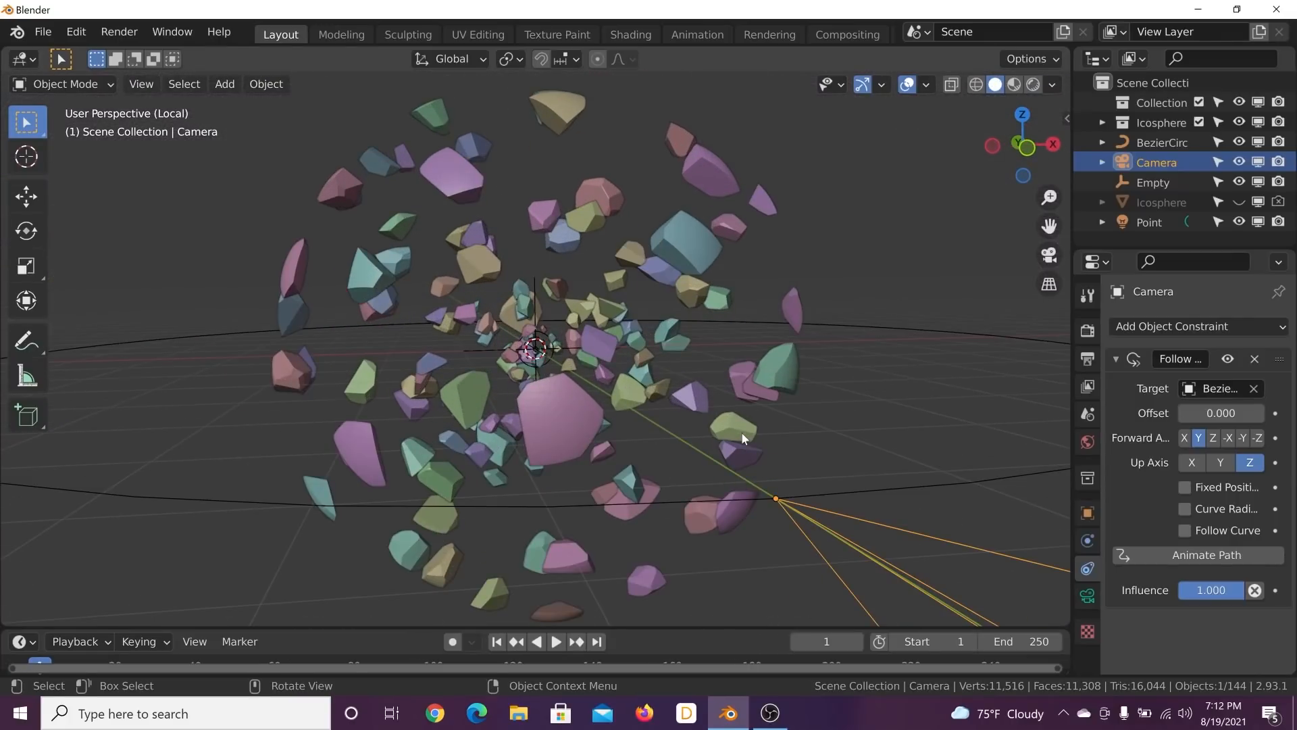
{"action": "key", "text": "r"}
{"action": "key", "text": "r"}
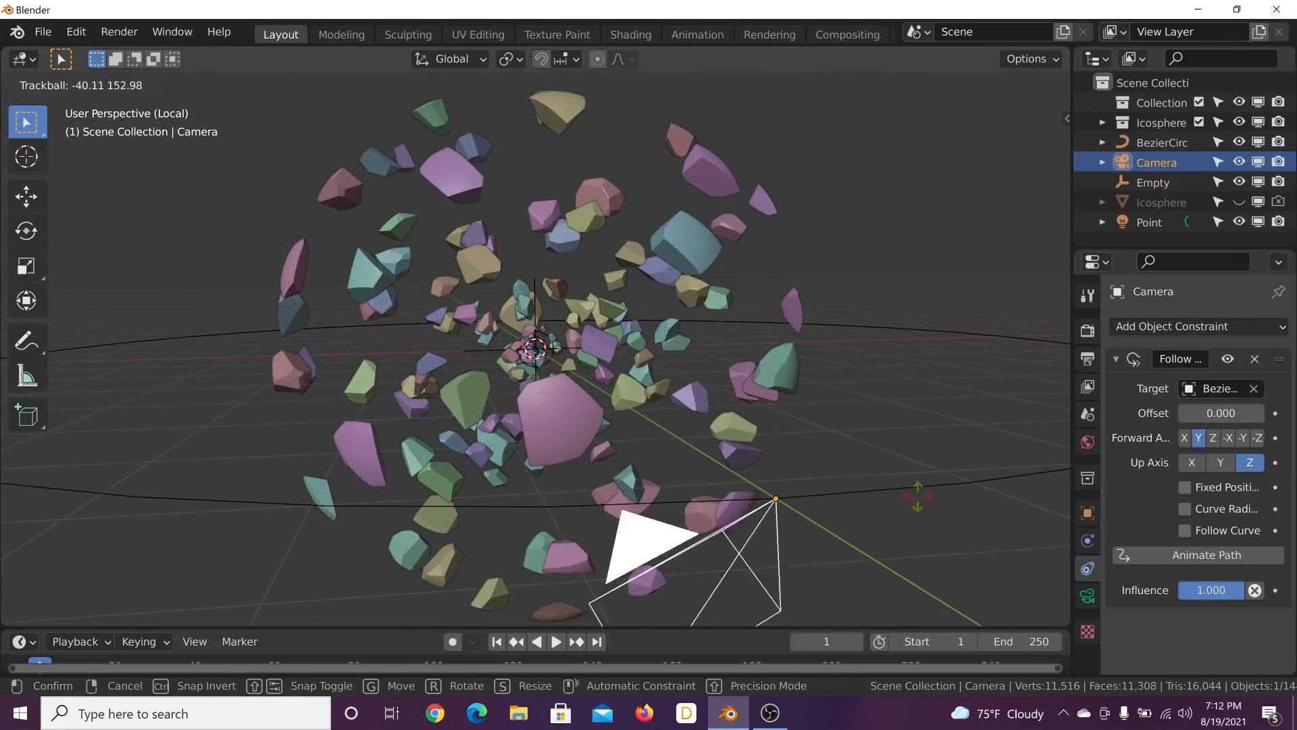
{"action": "right_click", "coordinate": [898, 533]}
Step: Add a Track To constraint to the camera with the Empty as its target
{"action": "left_click", "coordinate": [1209, 326]}
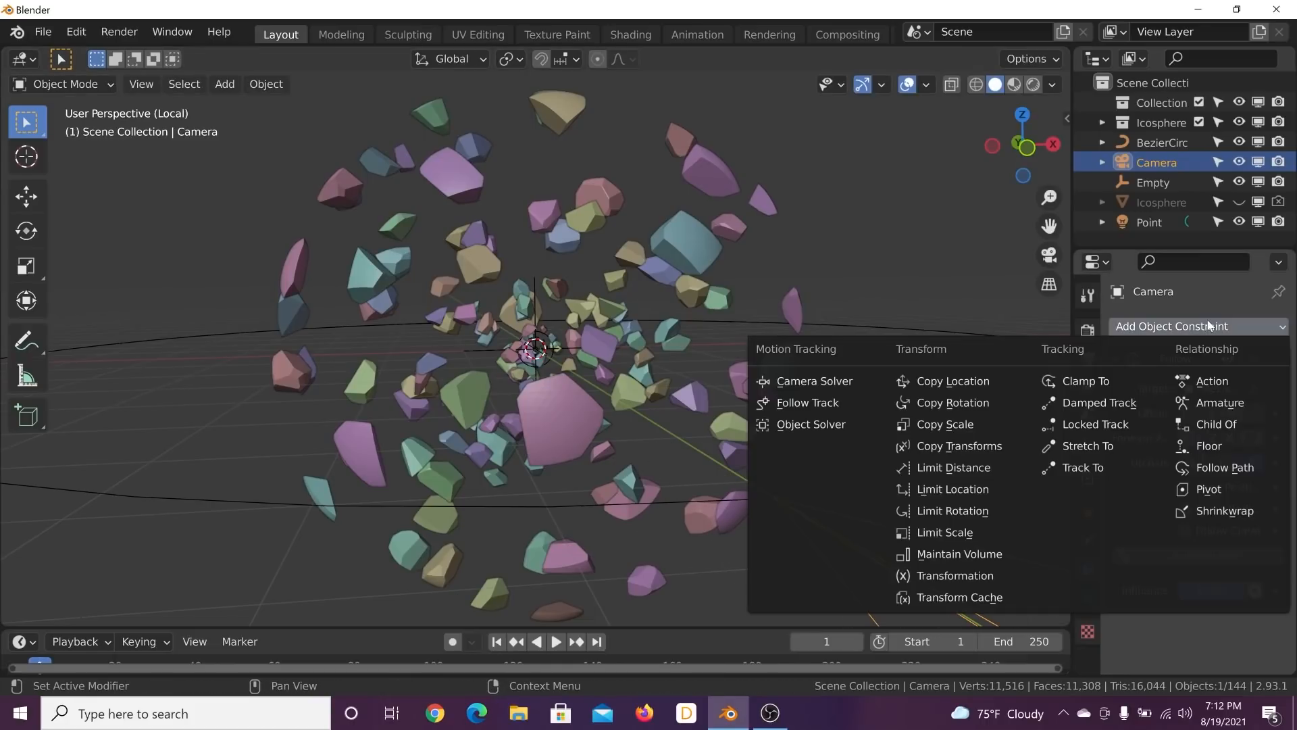
{"action": "left_click", "coordinate": [1115, 465]}
{"action": "scroll", "coordinate": [1223, 513], "scroll_direction": "down", "scroll_amount": 3}
{"action": "left_click", "coordinate": [1226, 559]}
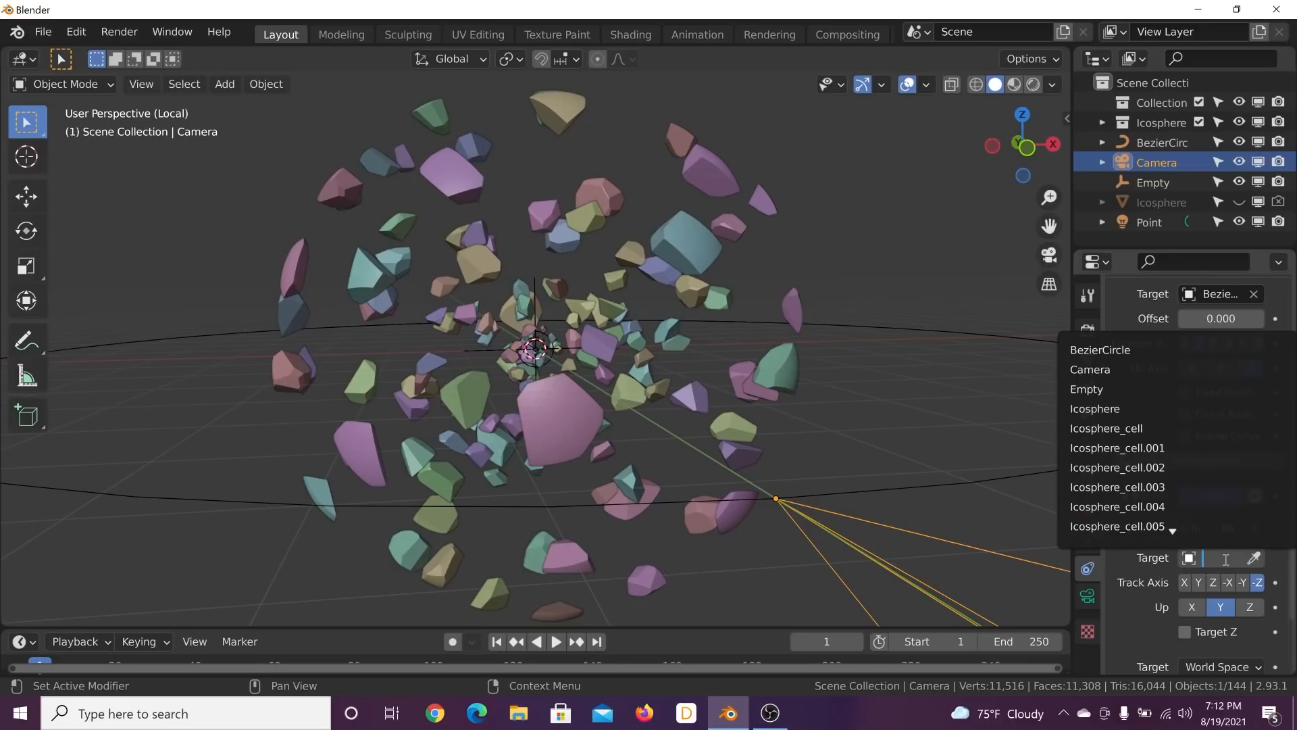
{"action": "left_click", "coordinate": [1137, 390]}
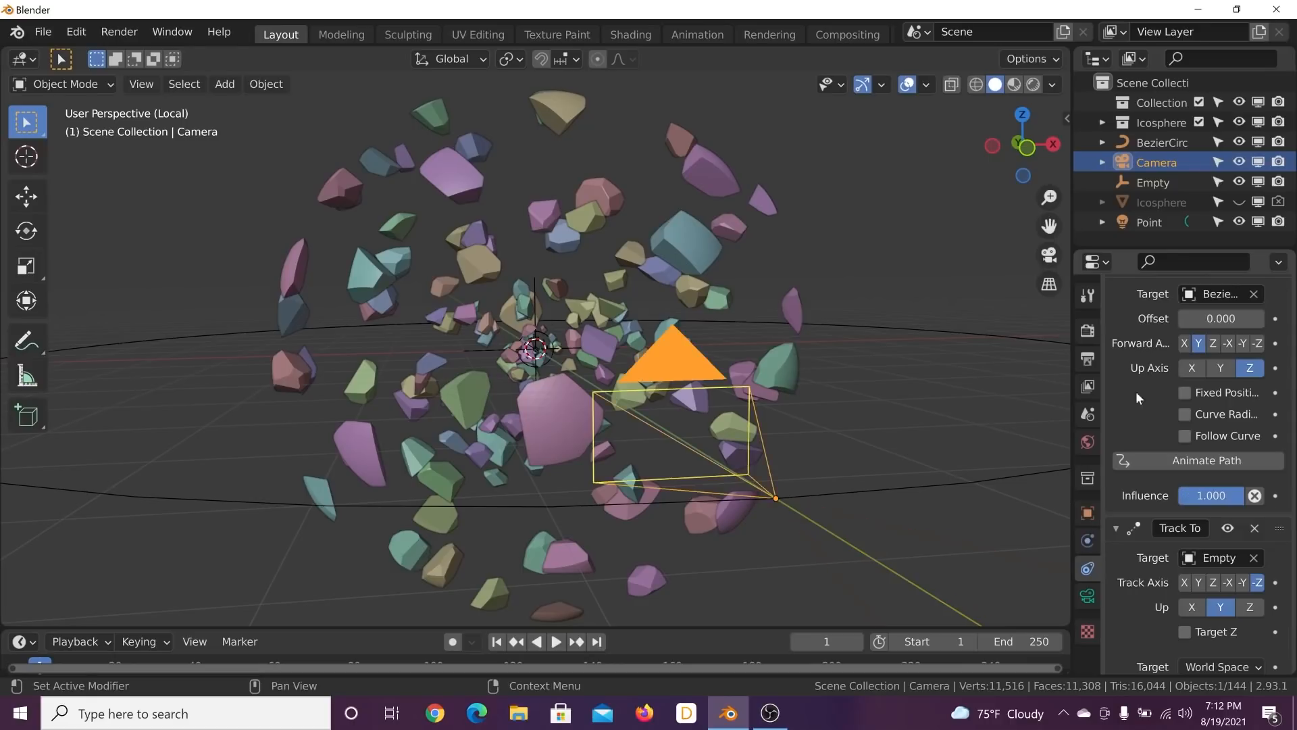
Step: Try moving the Empty to check that the camera tracks it
{"action": "left_click", "coordinate": [539, 290]}
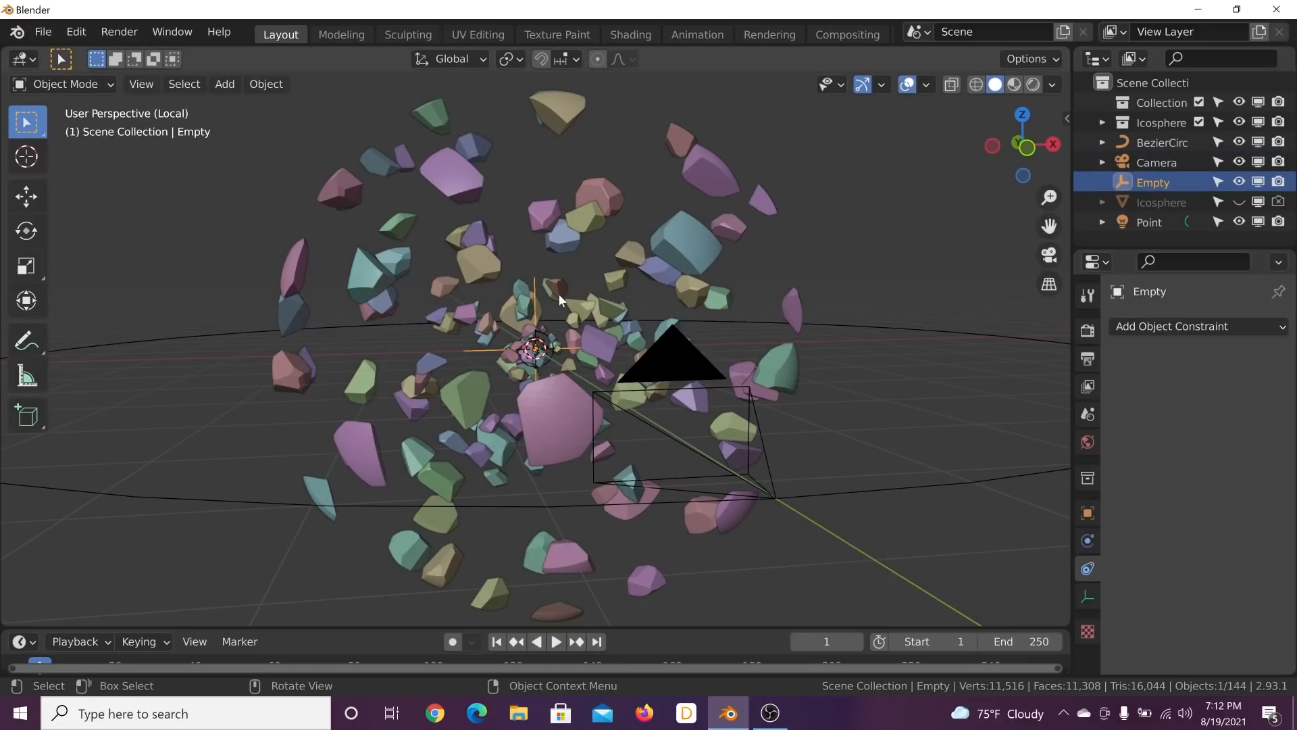
{"action": "key", "text": "g"}
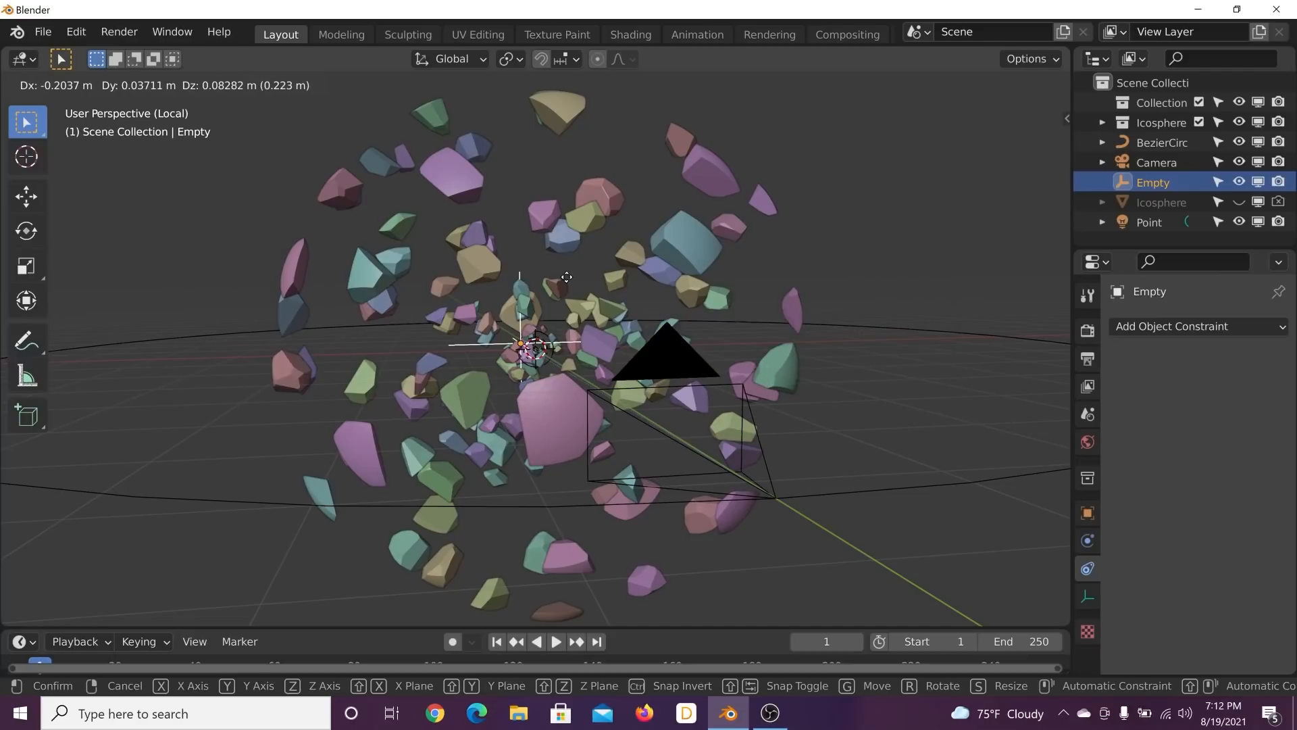
{"action": "right_click", "coordinate": [568, 277]}
Step: Look through the camera and set its focal length to 26.4 mm
{"action": "middle_click_drag", "start_coordinate": [603, 311], "coordinate": [579, 356]}
{"action": "scroll", "coordinate": [579, 357], "scroll_direction": "down", "scroll_amount": 4}
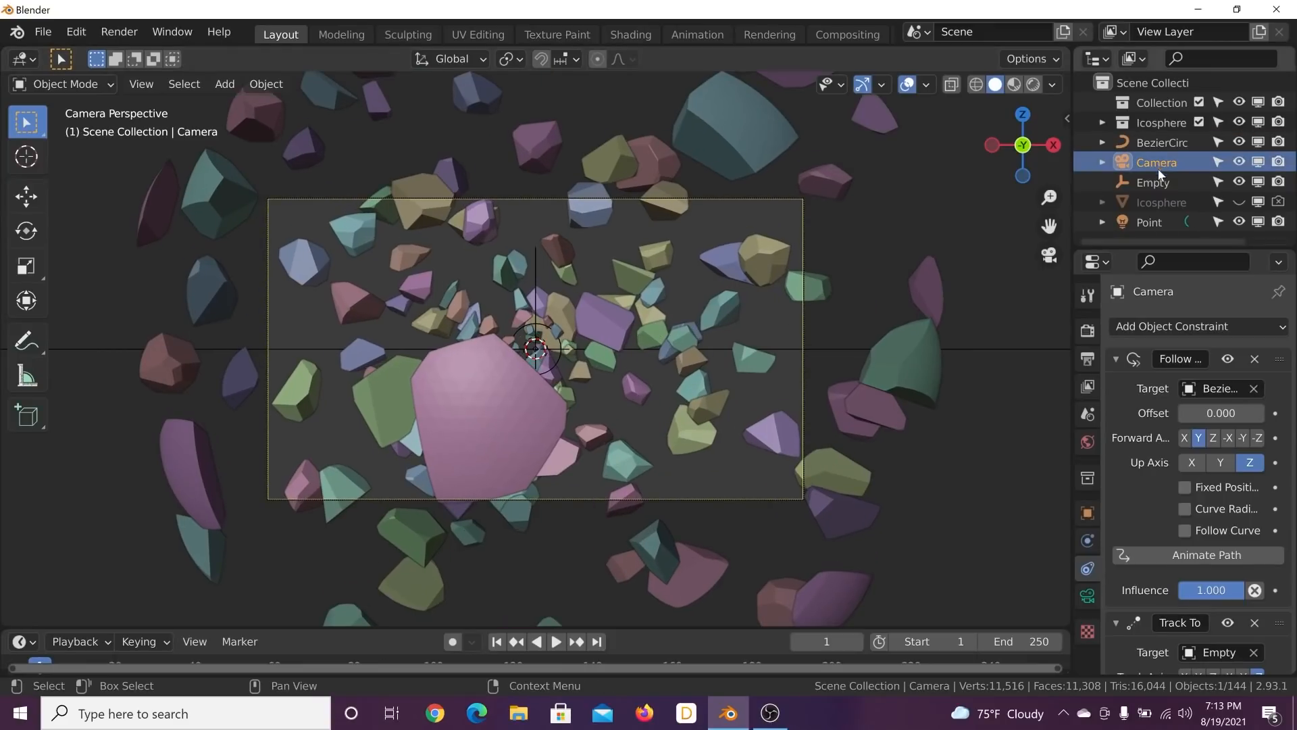
{"action": "left_click", "coordinate": [1087, 595]}
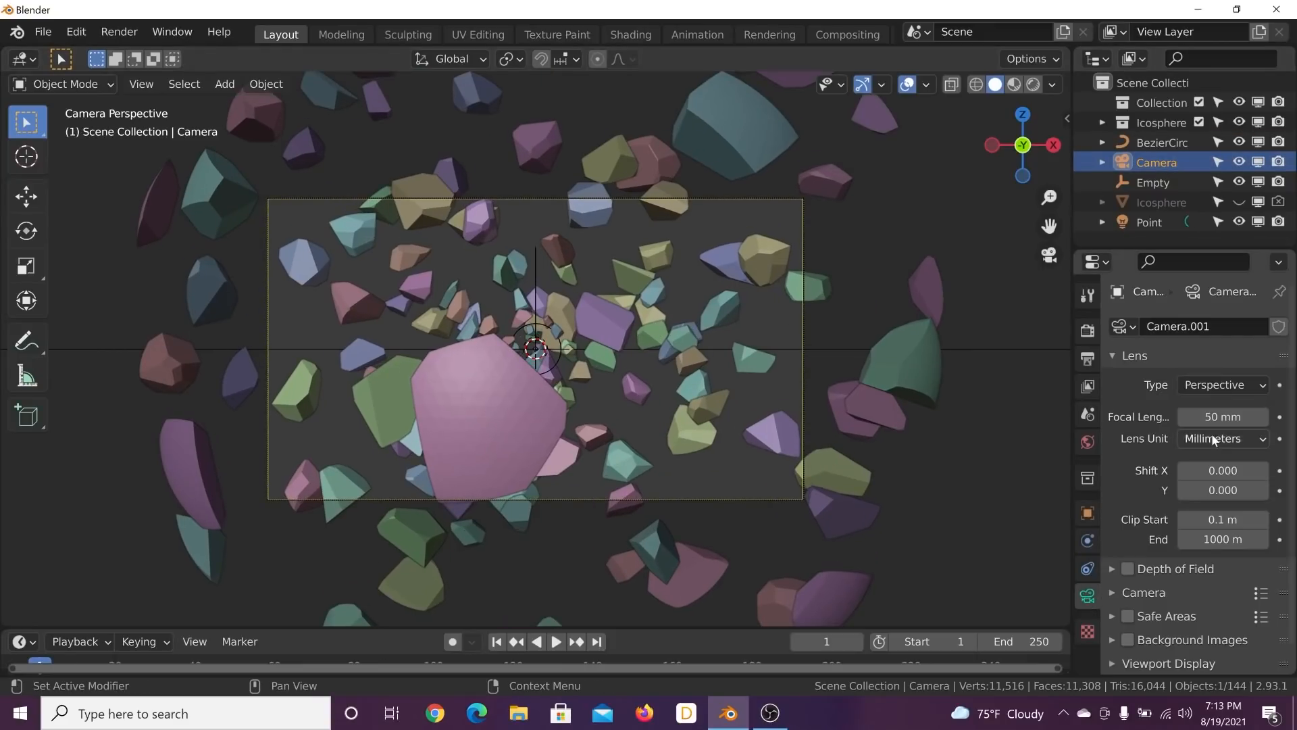
{"action": "left_click_drag", "start_coordinate": [1220, 416], "coordinate": [1180, 417]}
Step: Fit the camera frame to the viewport and switch to rendered shading with overlays and gizmos hidden
{"action": "key", "text": "Home"}
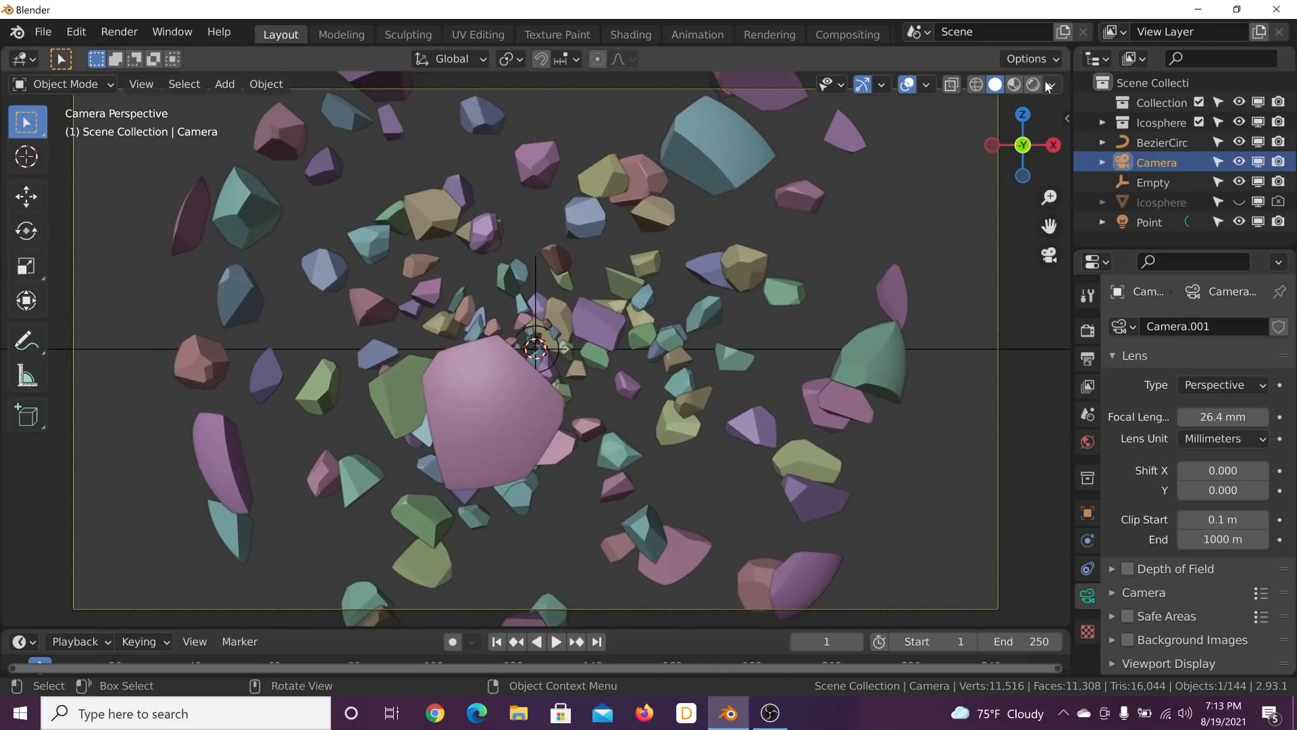
{"action": "left_click", "coordinate": [1033, 84]}
{"action": "left_click", "coordinate": [904, 84]}
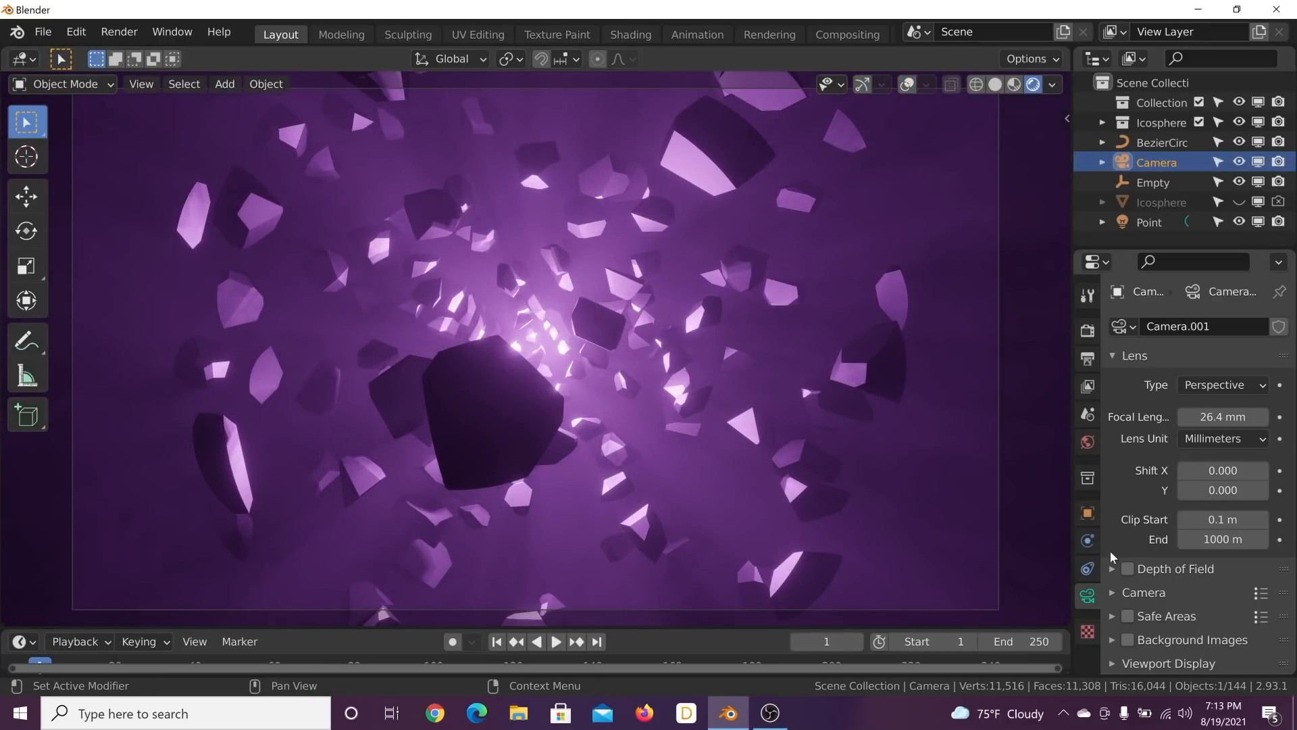
Step: Try shifting the camera's Follow Path offset to 5.9 to preview its movement along the curve, and undo it
{"action": "left_click", "coordinate": [1088, 570]}
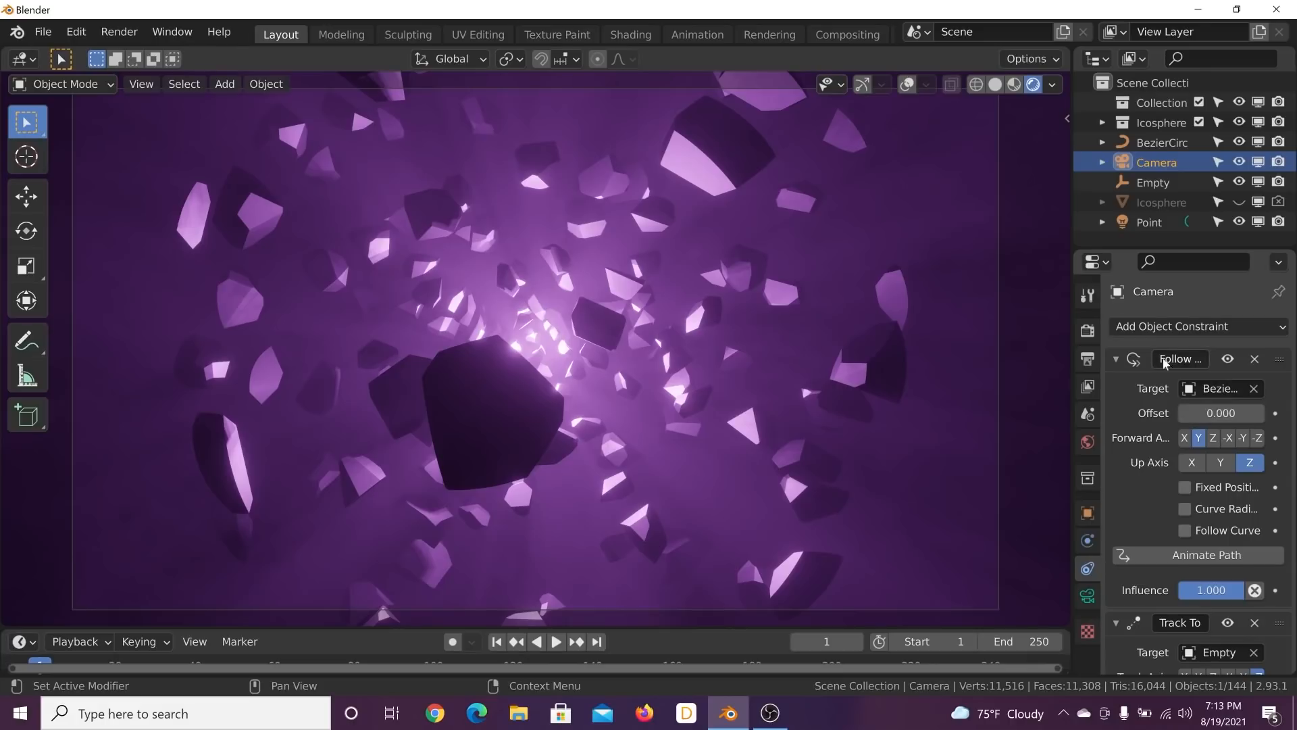
{"action": "left_click_drag", "start_coordinate": [1231, 413], "coordinate": [1247, 413]}
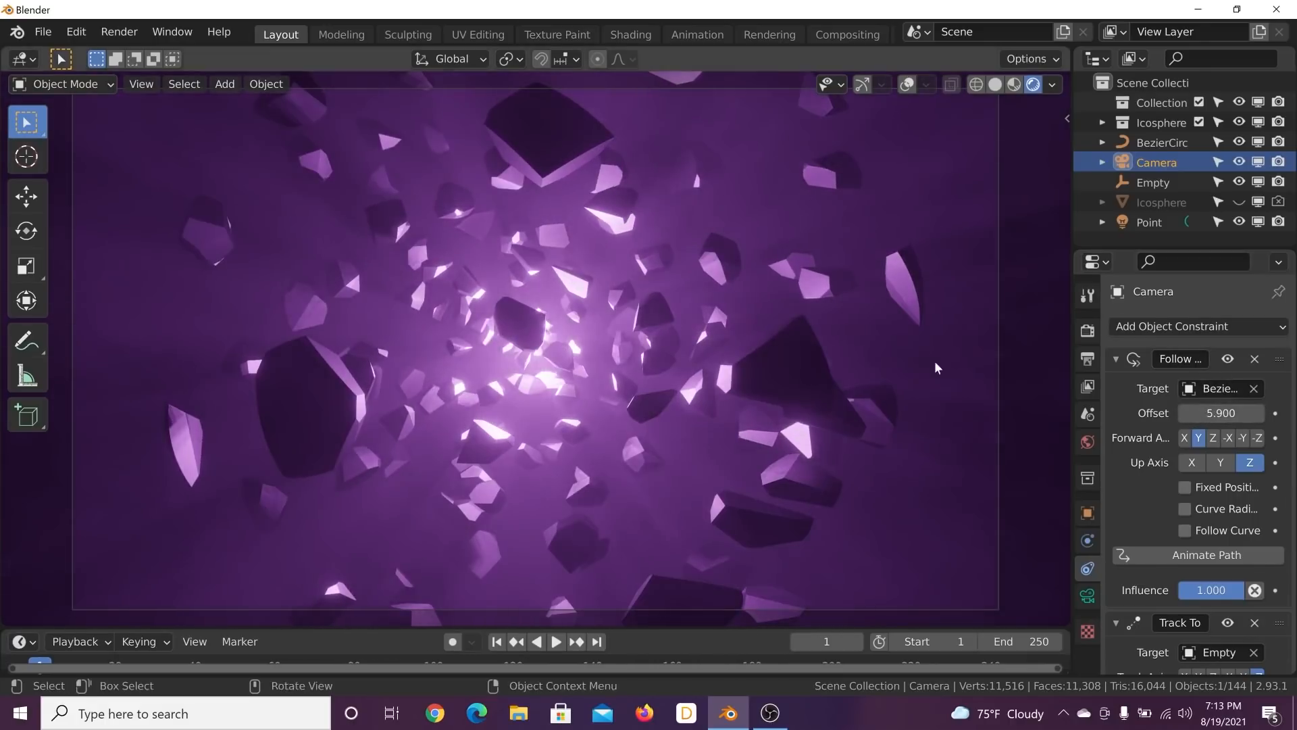
{"action": "key", "text": "ctrl+z"}
Step: Set the default F-curve interpolation for new keyframes to Linear in the animation preferences
{"action": "left_click", "coordinate": [79, 32]}
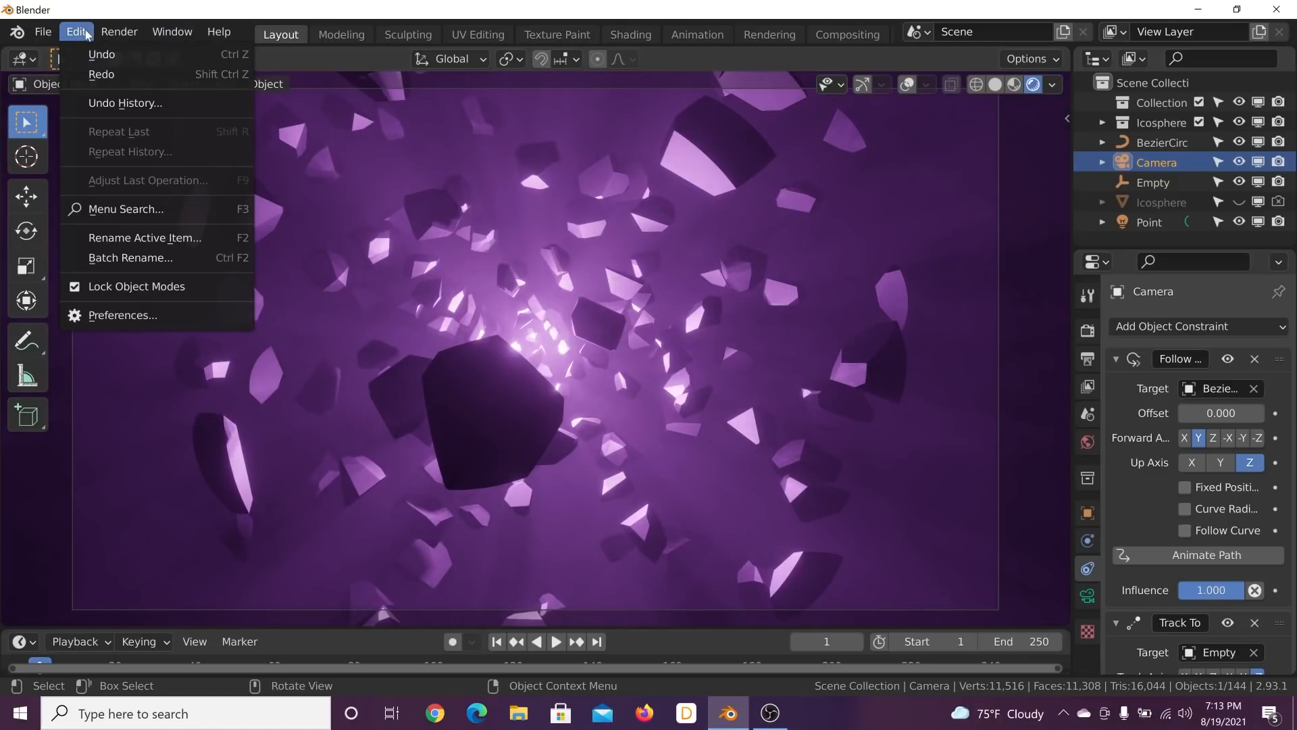
{"action": "left_click", "coordinate": [123, 316]}
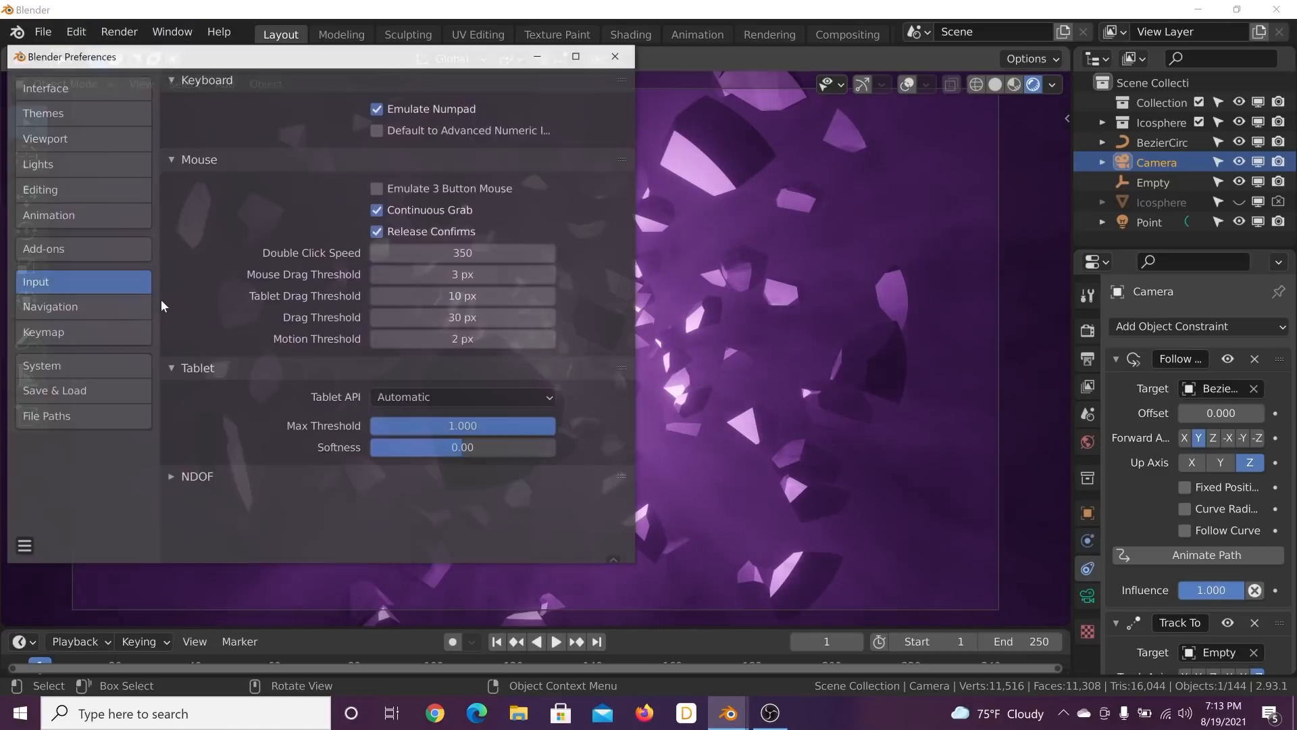
{"action": "left_click", "coordinate": [66, 216]}
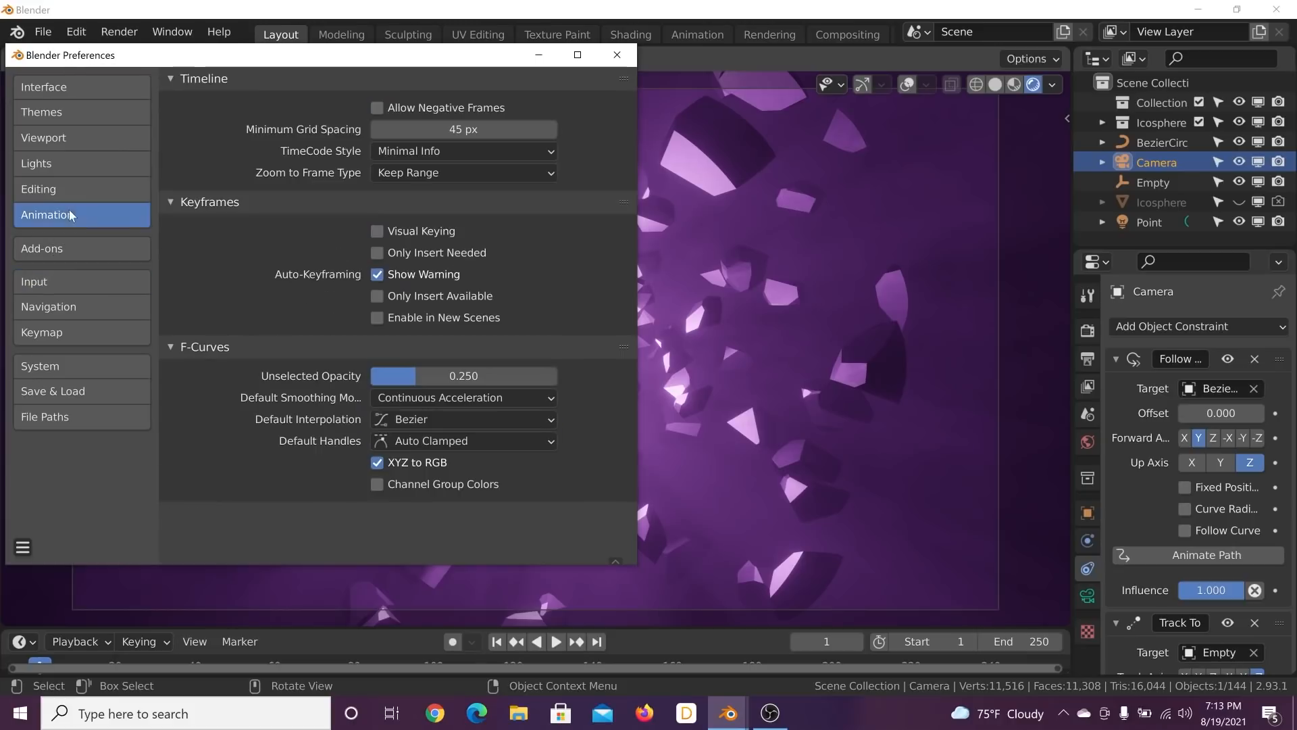
{"action": "left_click", "coordinate": [431, 420]}
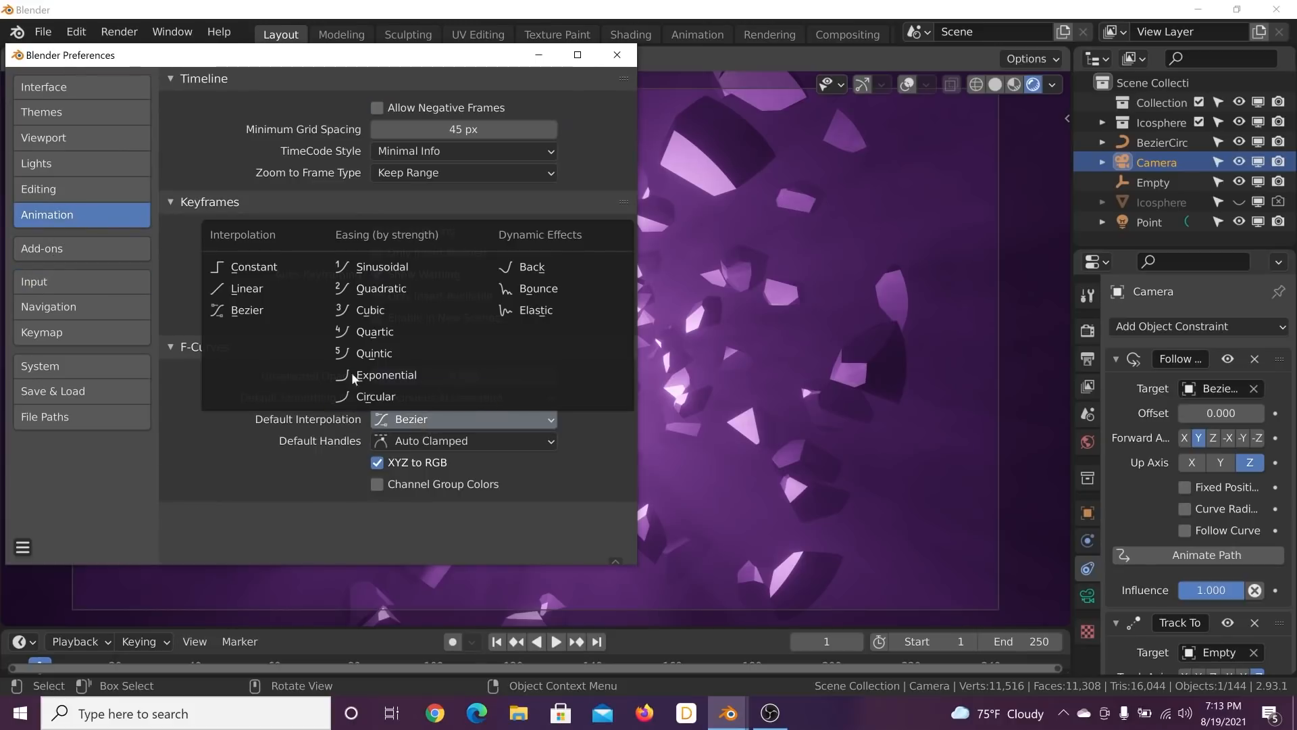
{"action": "left_click", "coordinate": [268, 296]}
{"action": "left_click", "coordinate": [617, 55]}
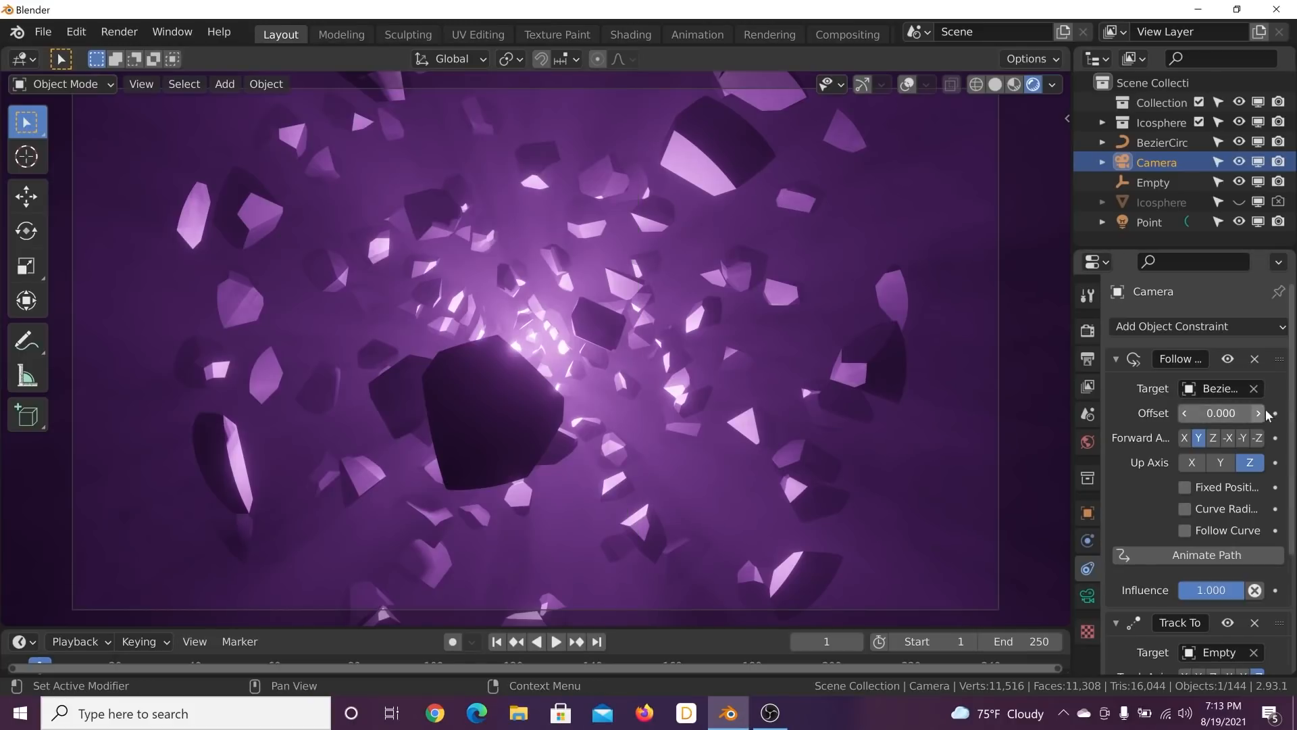
Step: Enlarge the timeline and keyframe the camera's Follow Path offset at 0 on frame 0 and 100 on frame 250
{"action": "left_click_drag", "start_coordinate": [763, 628], "coordinate": [767, 593]}
{"action": "key", "text": "Left"}
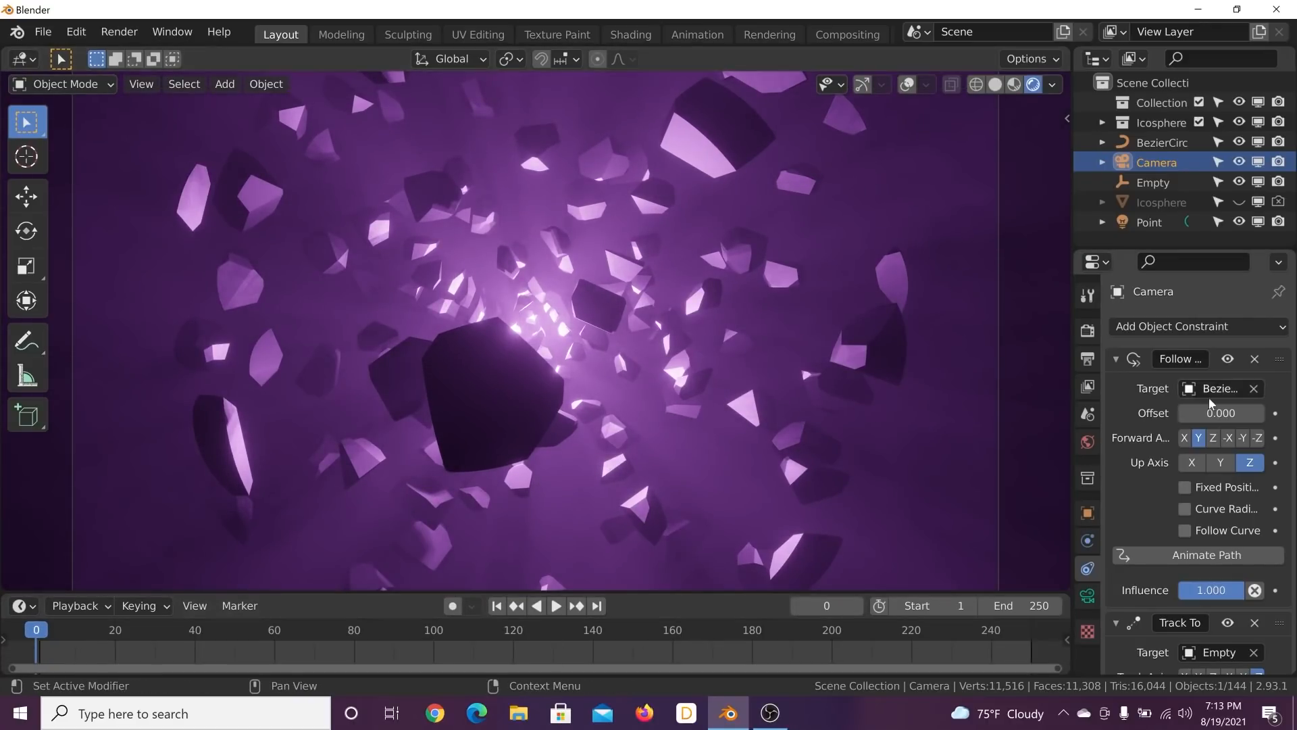
{"action": "left_click", "coordinate": [1275, 413]}
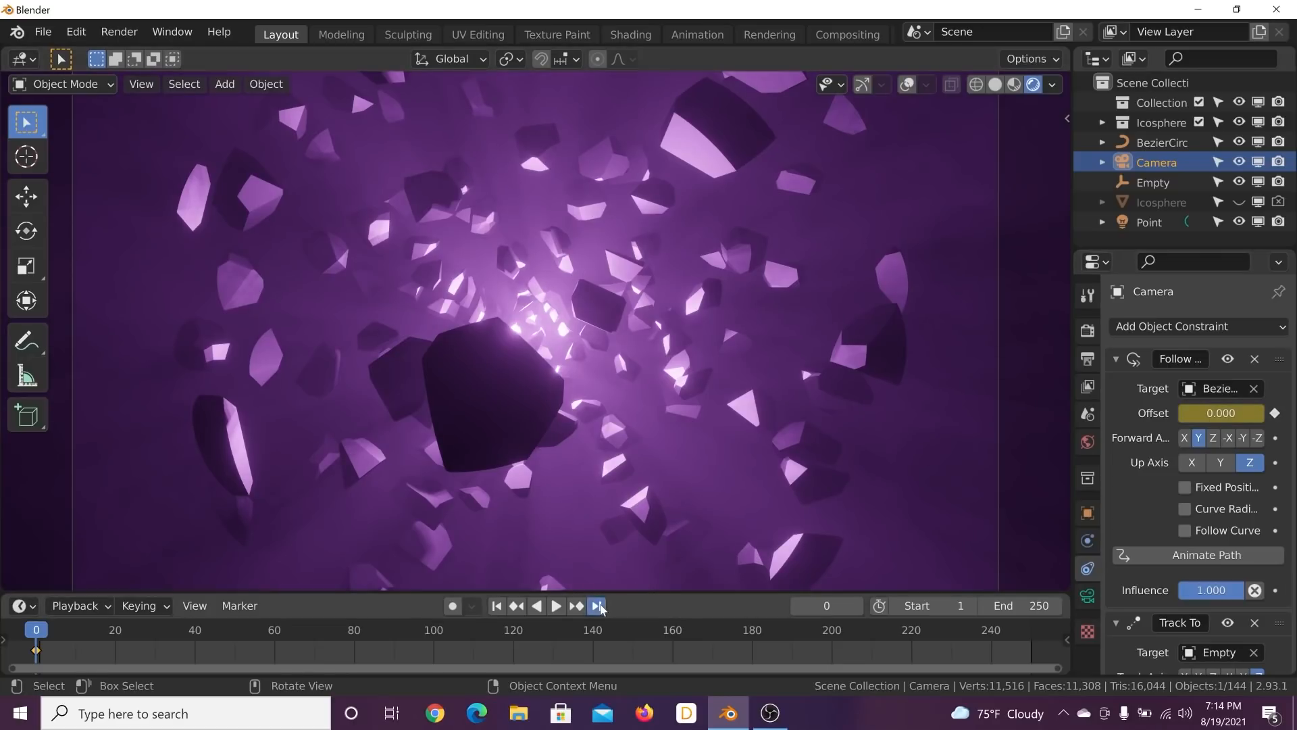
{"action": "key", "text": "shift+Right"}
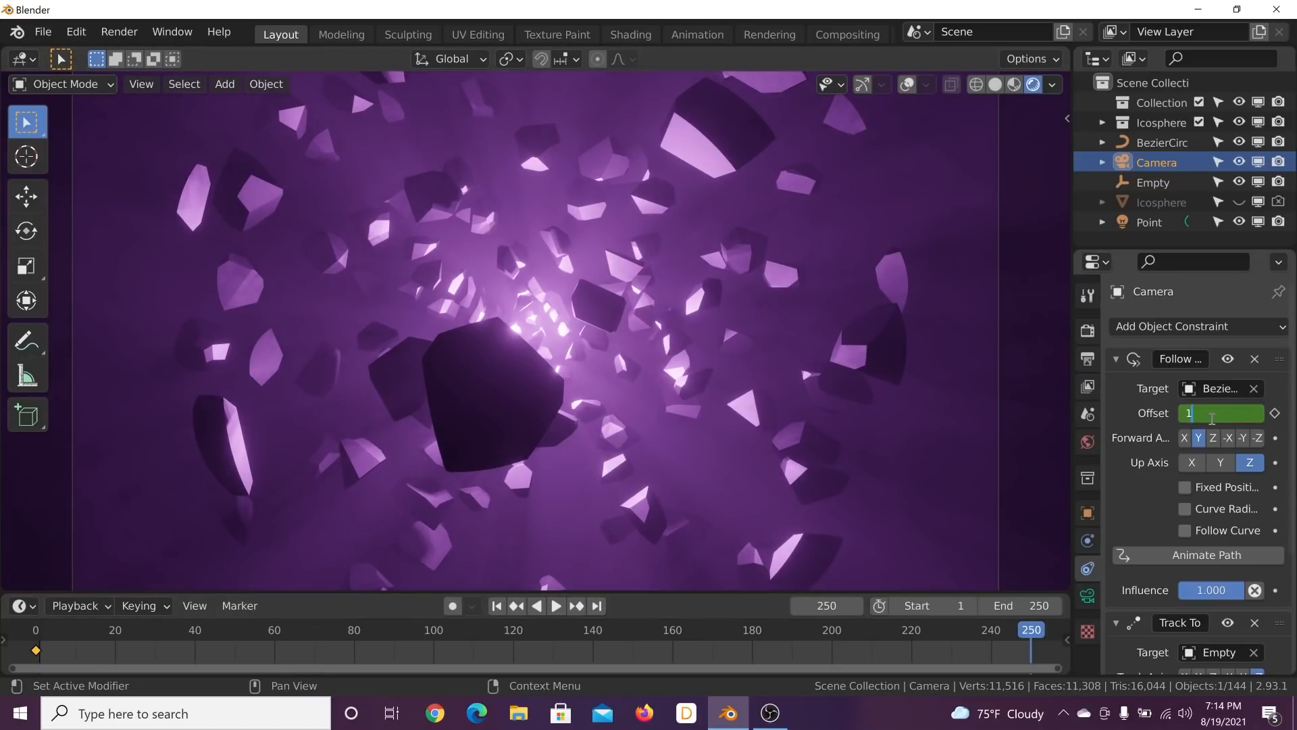
{"action": "key", "text": "Return"}
{"action": "left_click", "coordinate": [1275, 413]}
Step: Play the camera's path animation to check it, and return to frame 0
{"action": "key", "text": "space"}
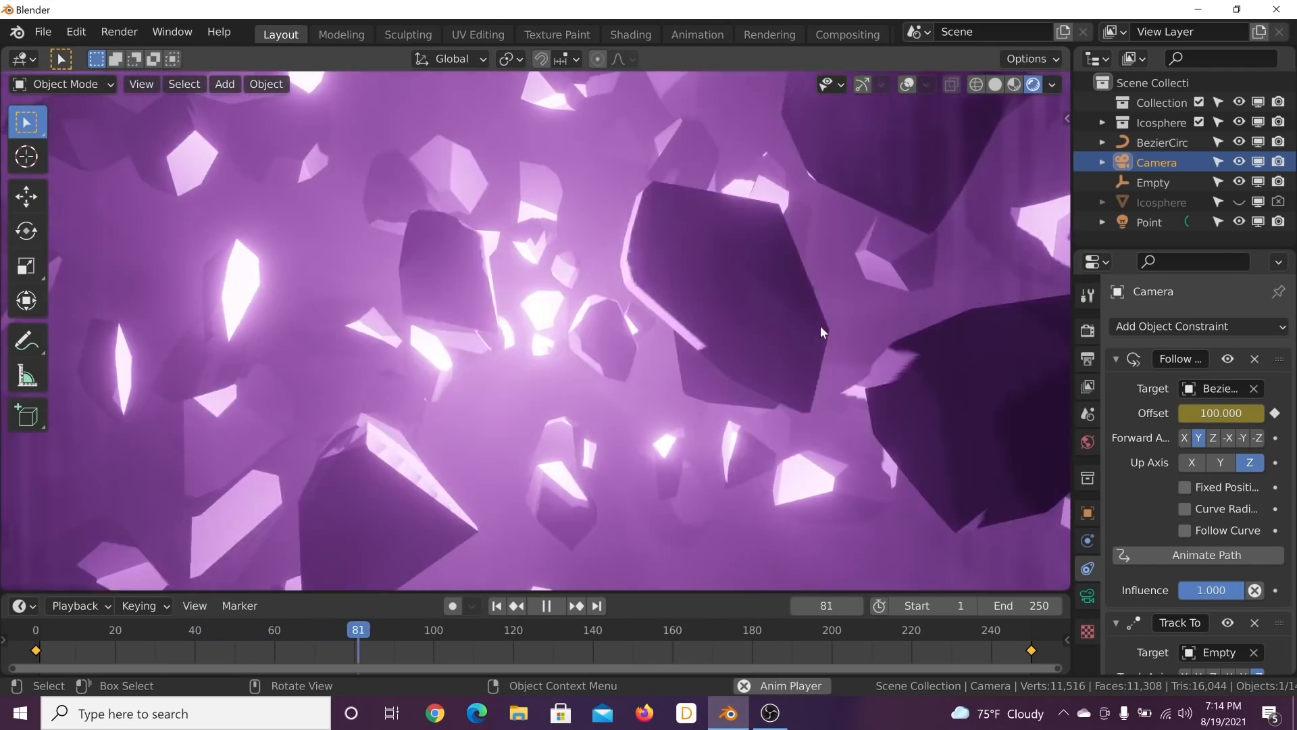
{"action": "key", "text": "space"}
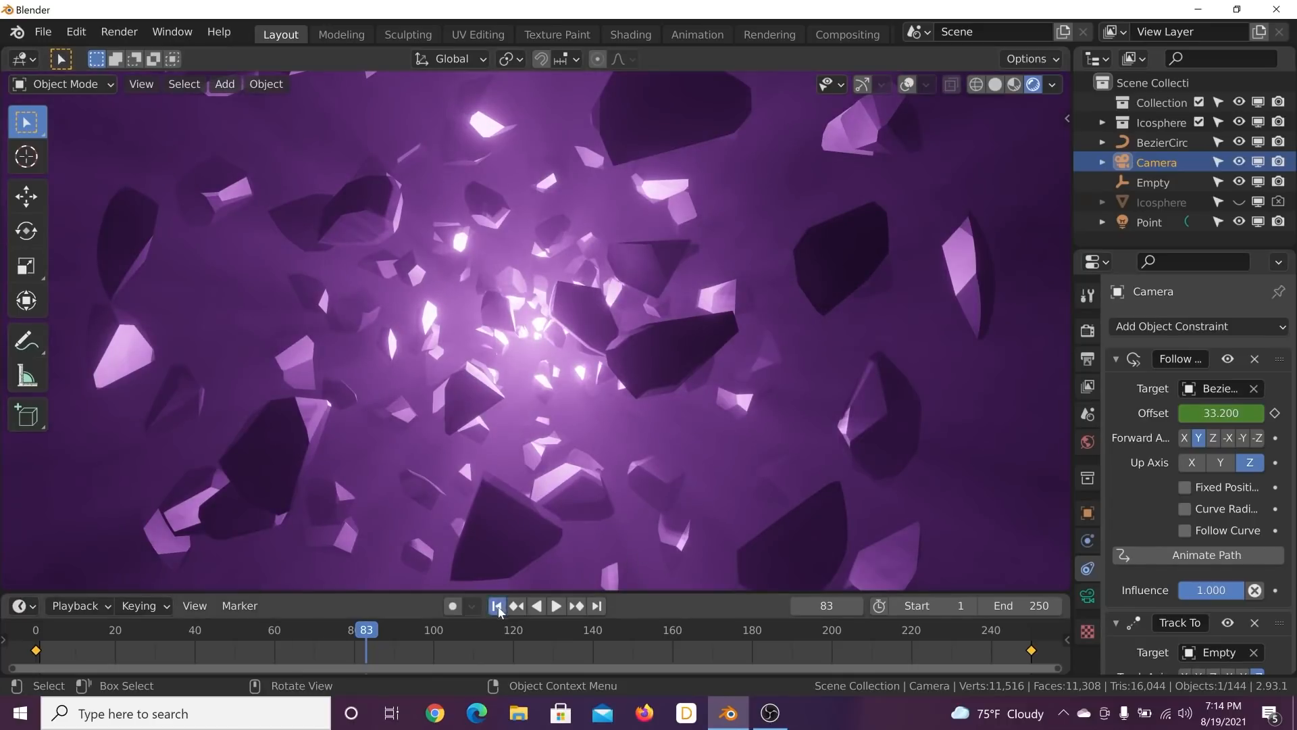
{"action": "left_click", "coordinate": [496, 605]}
{"action": "key", "text": "Left"}
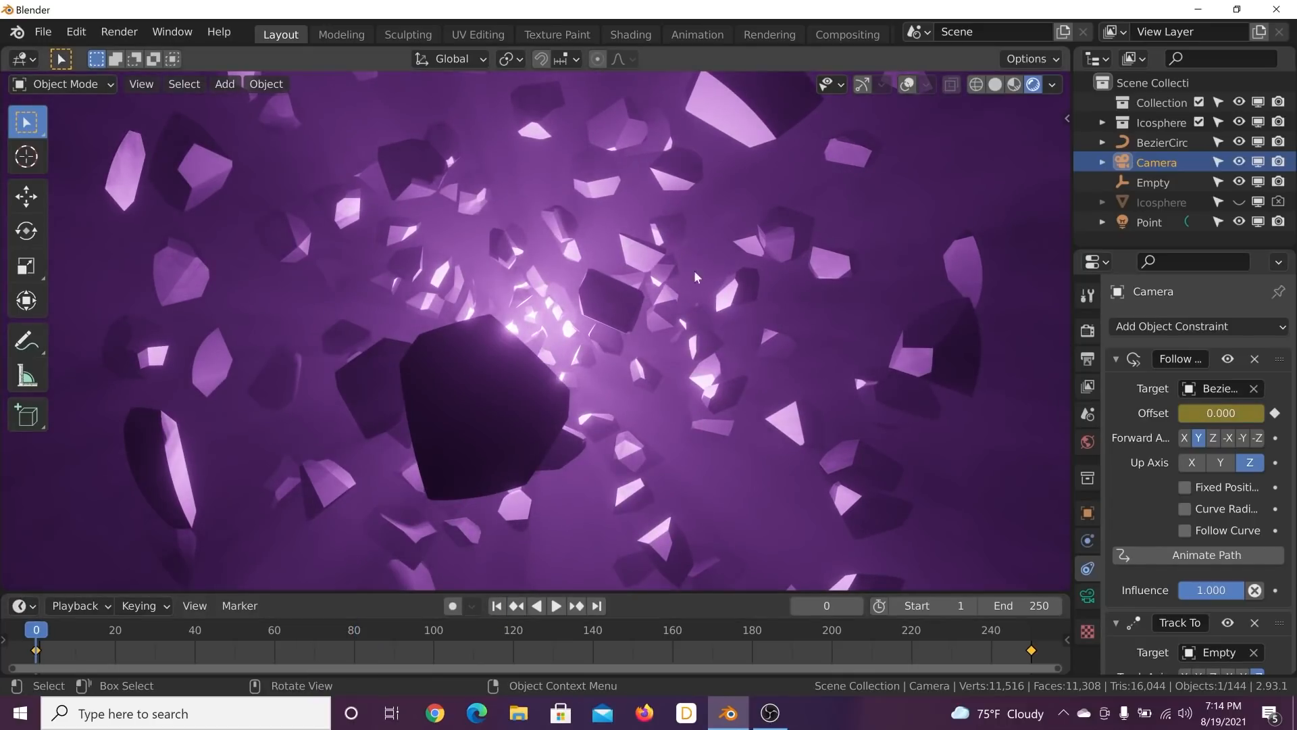
Step: Keyframe the Bezier circle's X rotation at 0° on frame 0 and 360° on frame 250
{"action": "left_click", "coordinate": [1135, 143]}
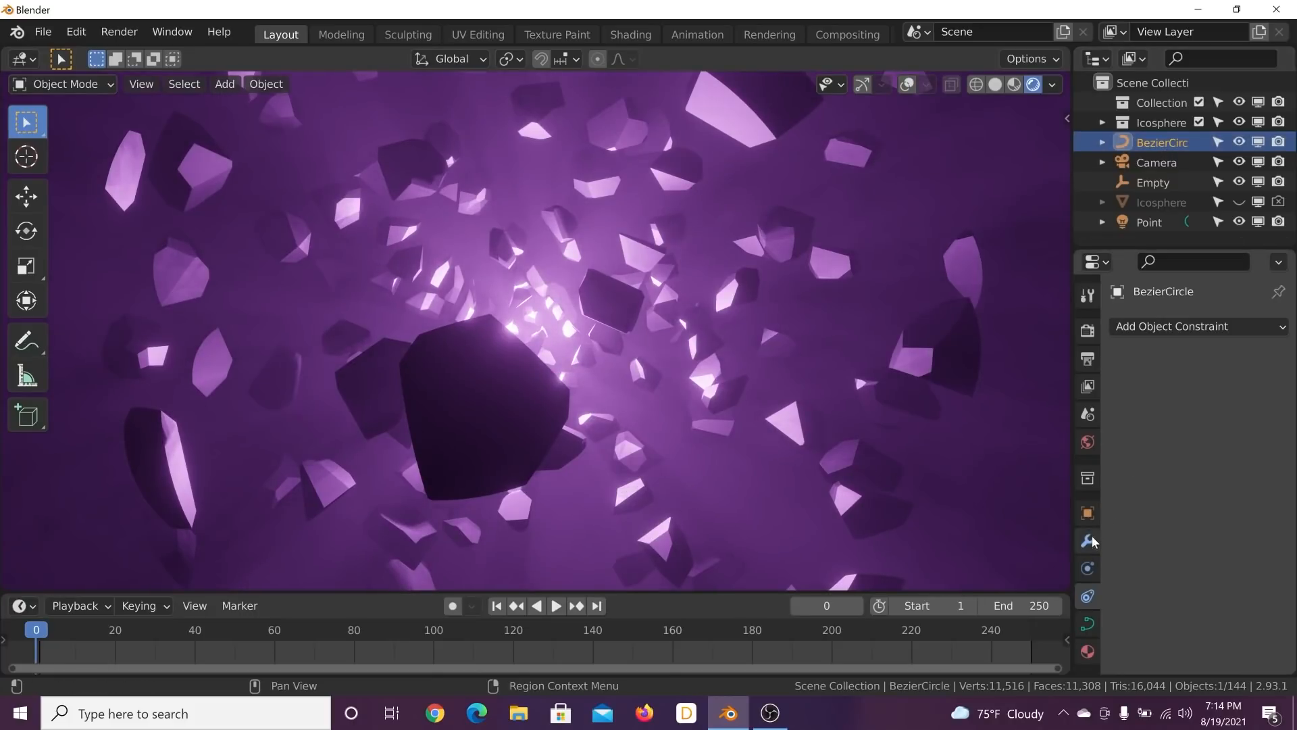
{"action": "left_click", "coordinate": [1090, 514]}
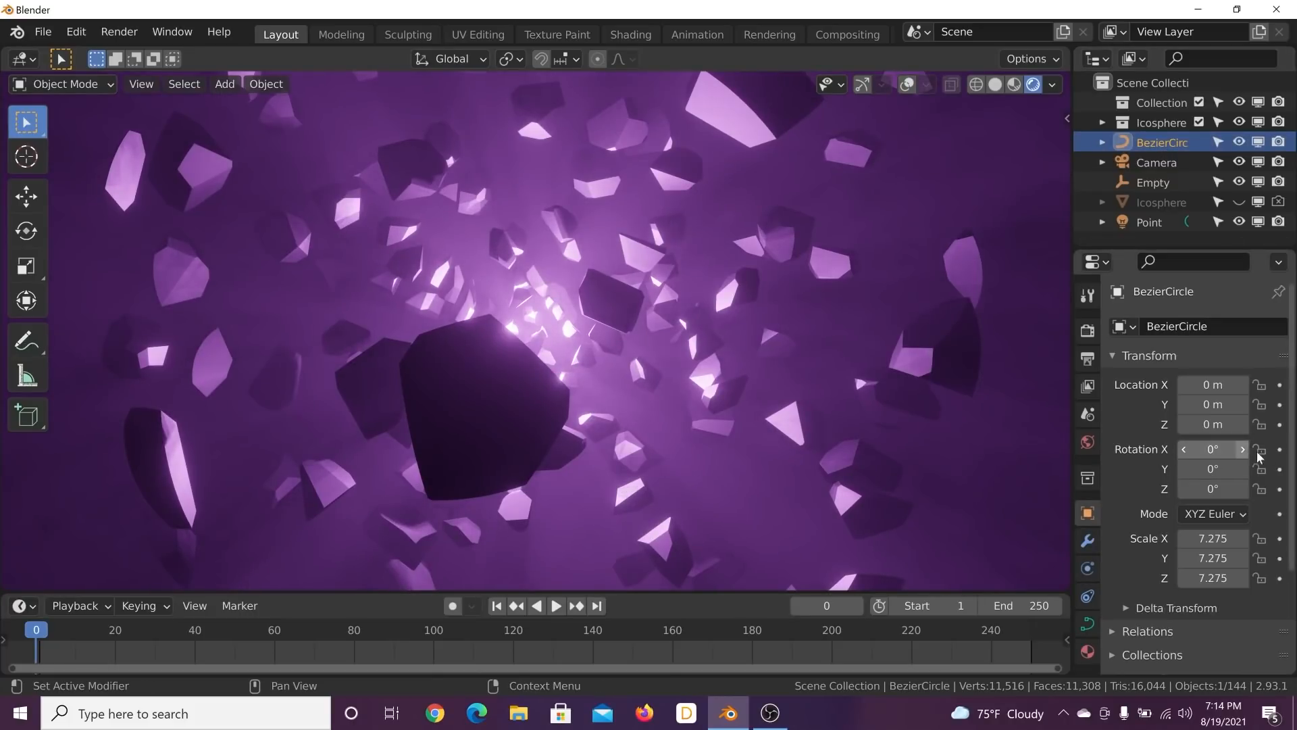
{"action": "left_click", "coordinate": [1280, 450]}
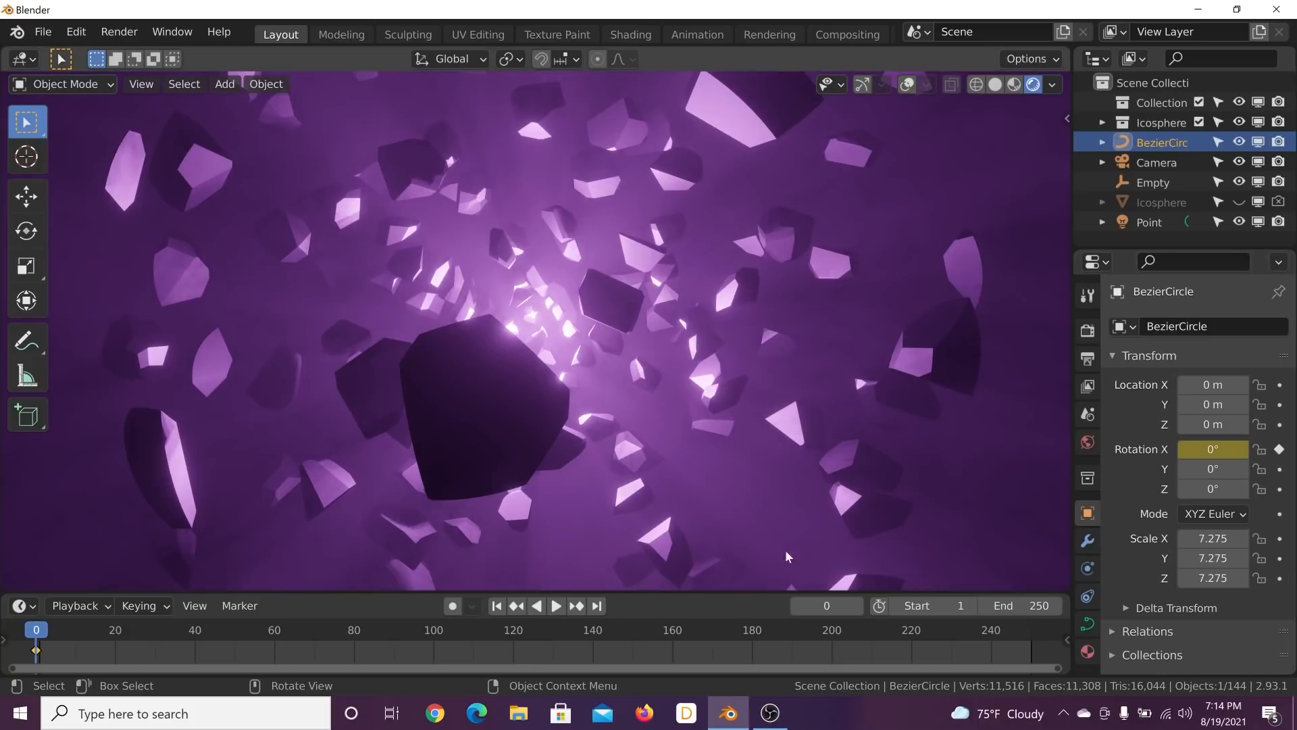
{"action": "left_click", "coordinate": [596, 606]}
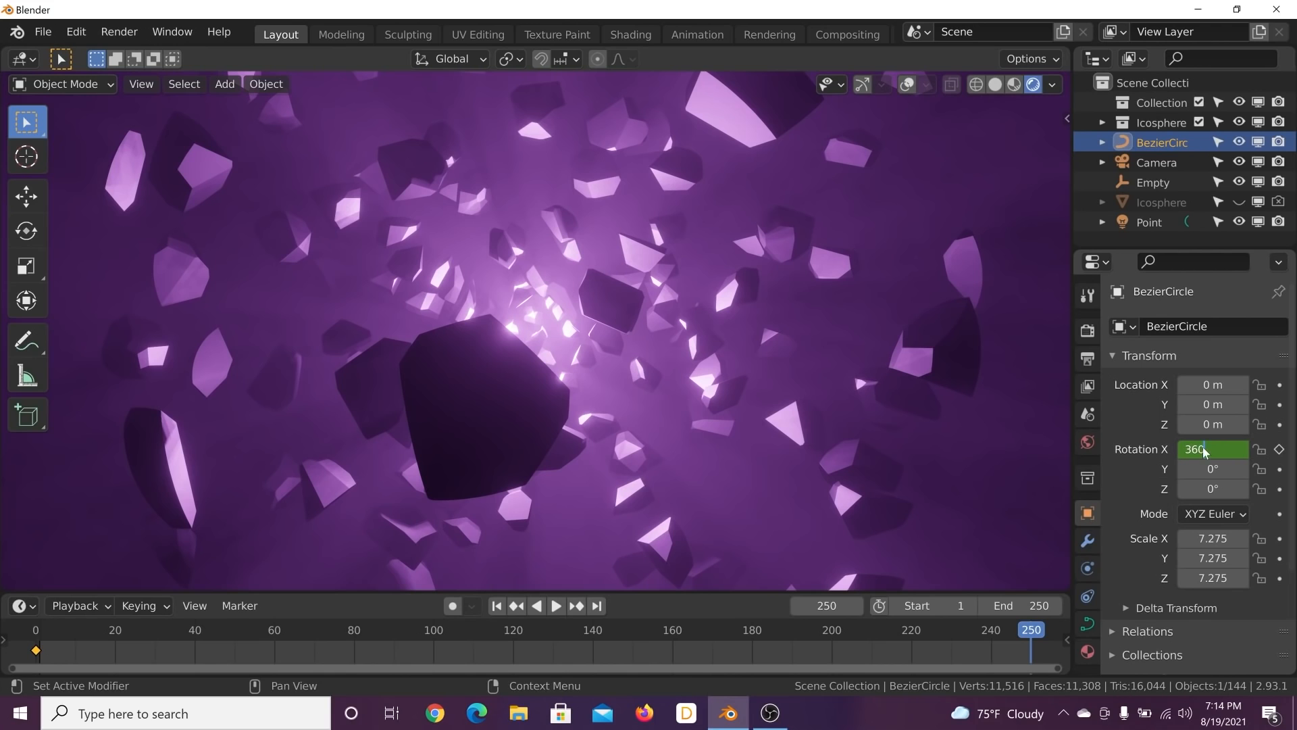
{"action": "left_click", "coordinate": [1280, 449]}
Step: Play the animation with the rotating path to check it, and return to frame 1
{"action": "key", "text": "space"}
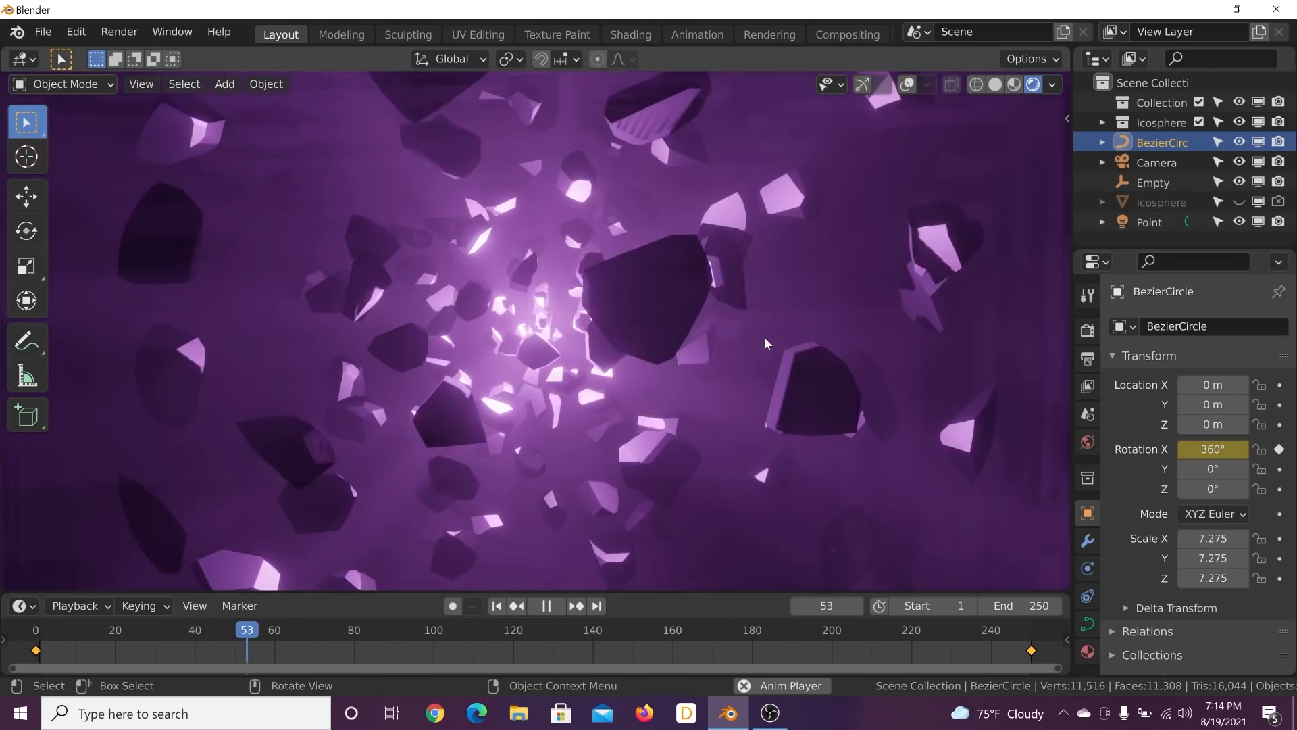
{"action": "left_click", "coordinate": [542, 607]}
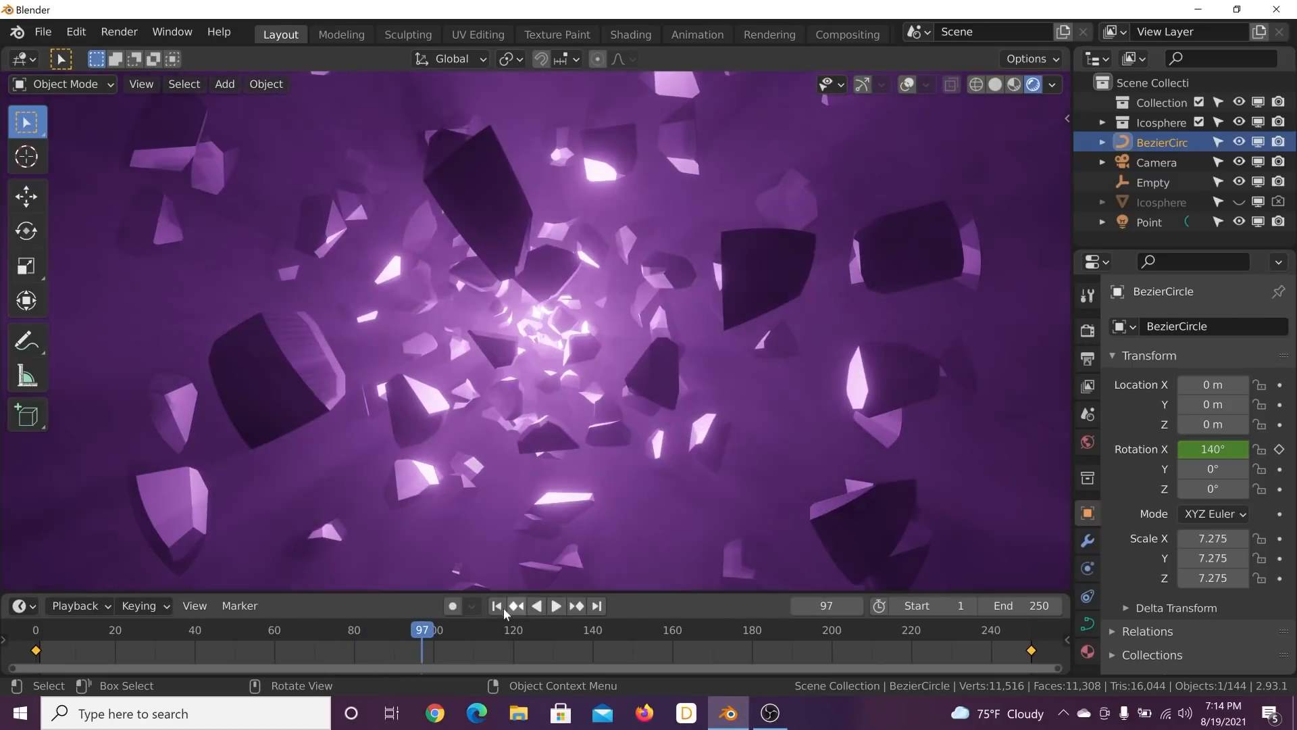
{"action": "left_click", "coordinate": [496, 606]}
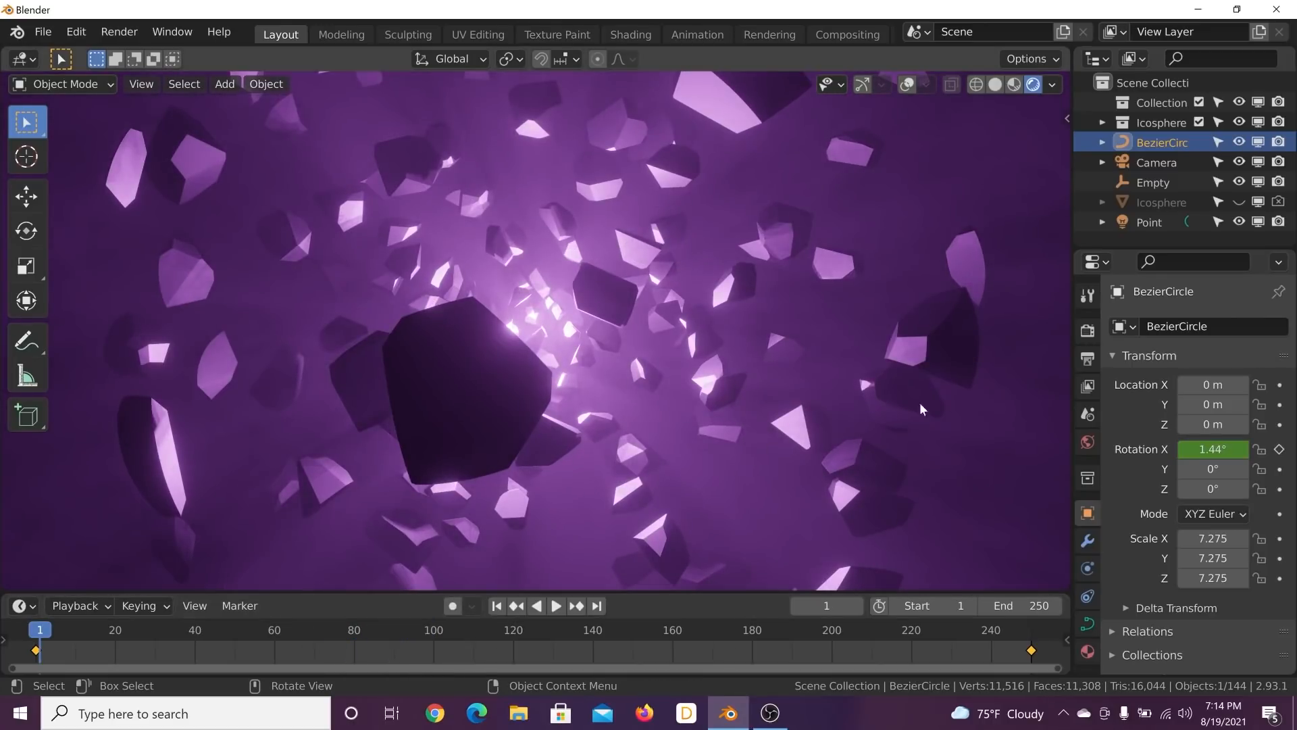
Step: Select the camera and set the default F-curve interpolation in the animation preferences back to Bezier
{"action": "left_click", "coordinate": [1157, 163]}
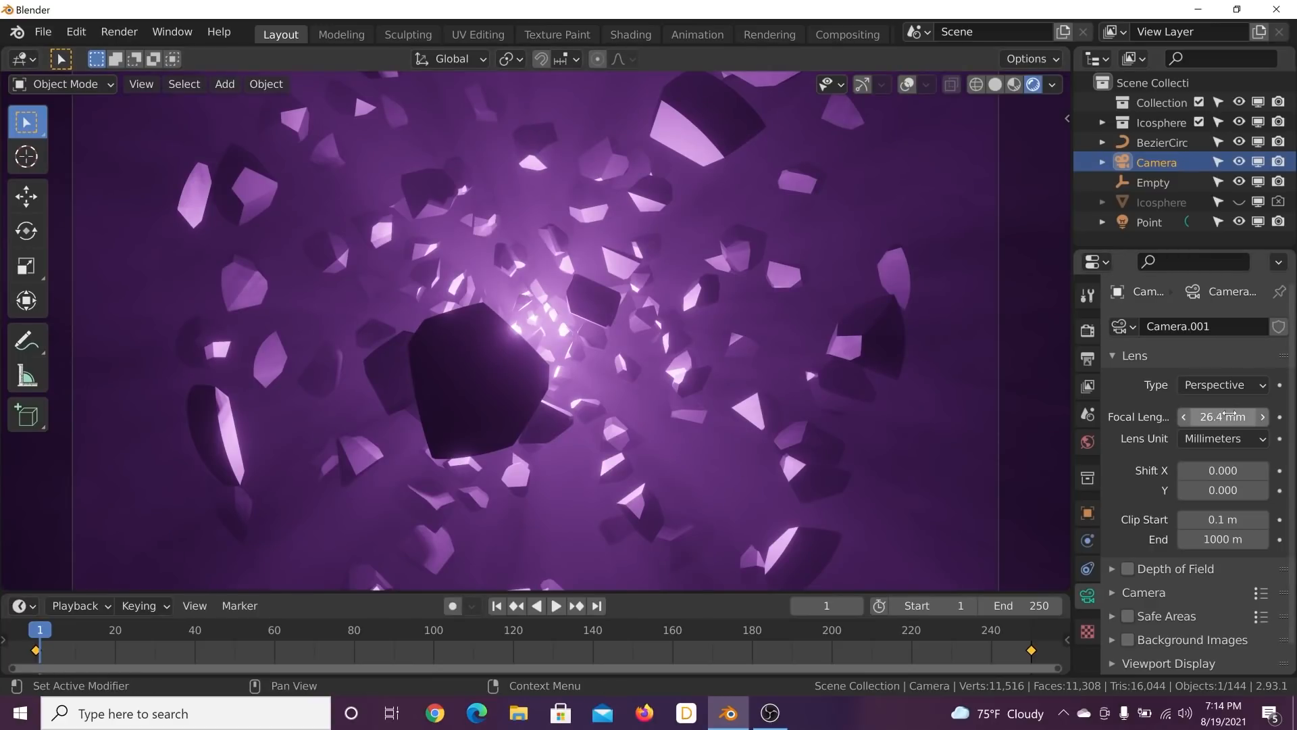
{"action": "left_click", "coordinate": [77, 31]}
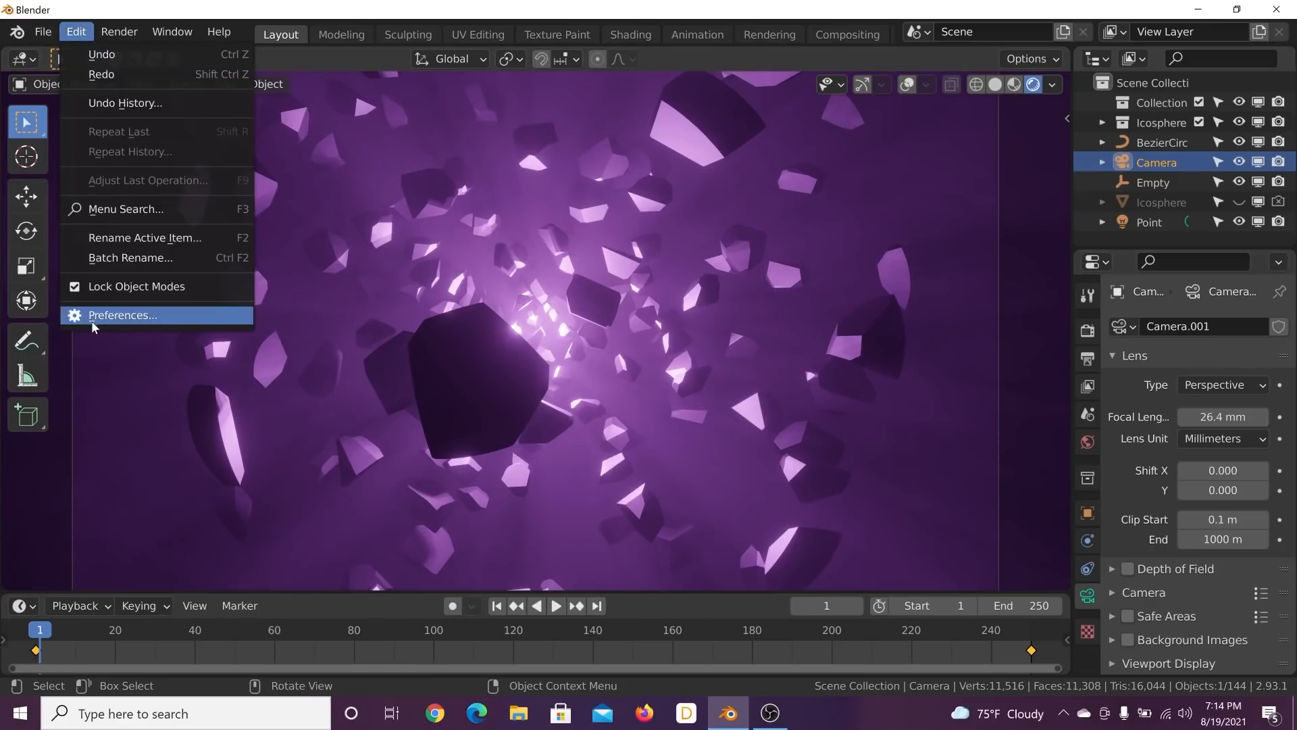
{"action": "left_click", "coordinate": [122, 314]}
{"action": "left_click", "coordinate": [440, 423]}
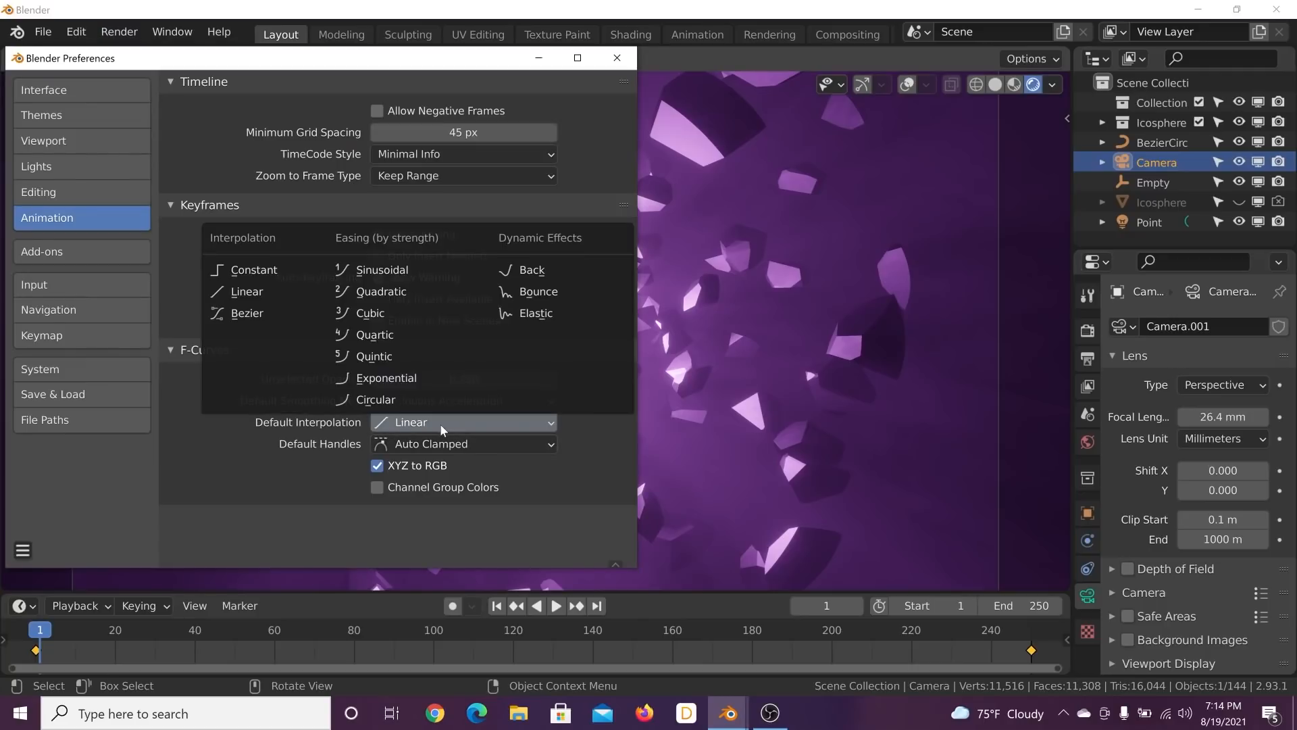
{"action": "left_click", "coordinate": [278, 317]}
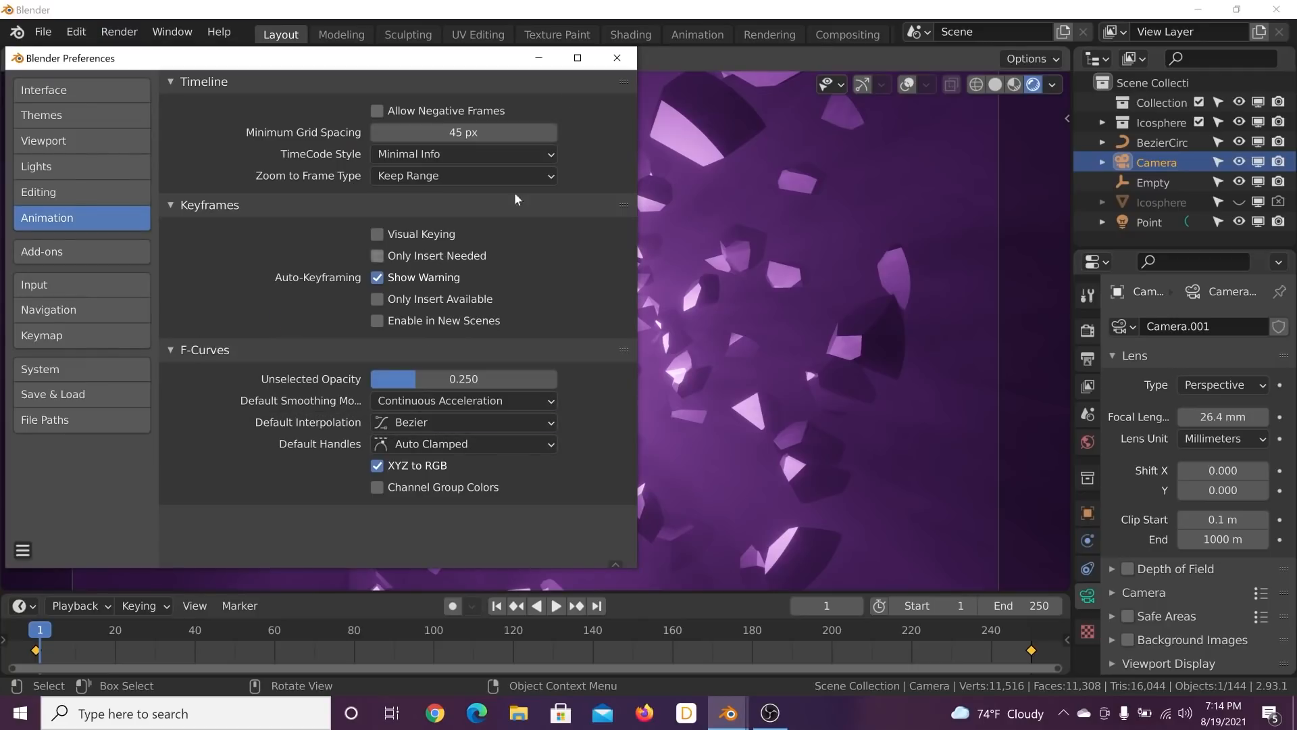
{"action": "left_click", "coordinate": [618, 59]}
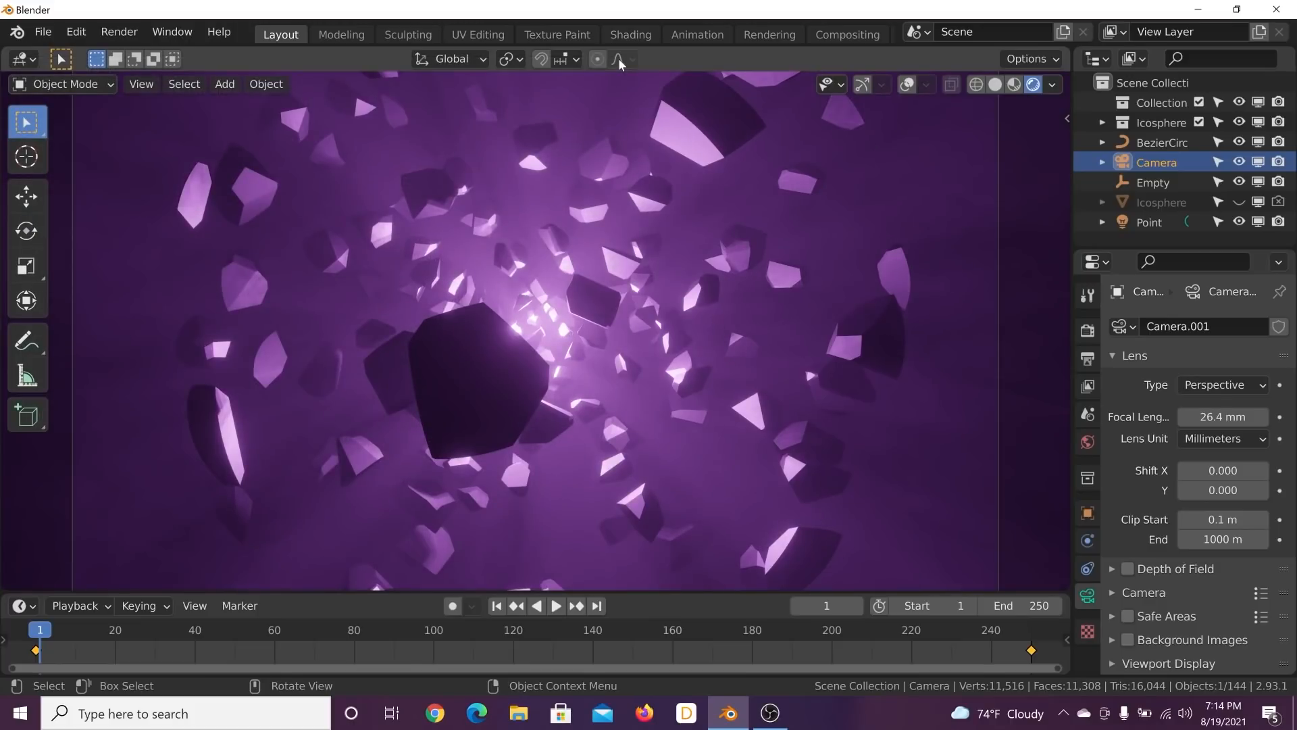
Step: Keyframe the camera's focal length at 26.4 mm on frame 1 and 12.9 mm on frame 58
{"action": "left_click", "coordinate": [1280, 417]}
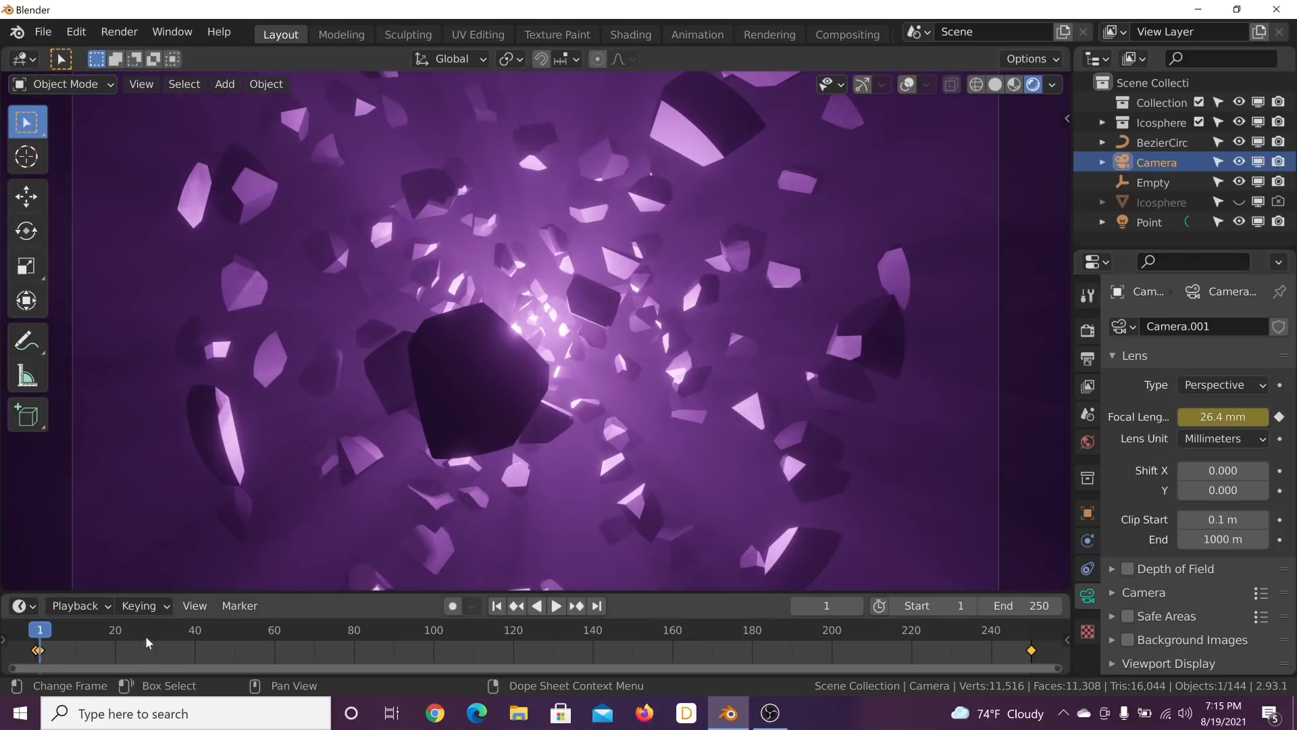
{"action": "left_click", "coordinate": [289, 629]}
{"action": "key", "text": "space"}
{"action": "left_click_drag", "start_coordinate": [289, 629], "coordinate": [267, 631]}
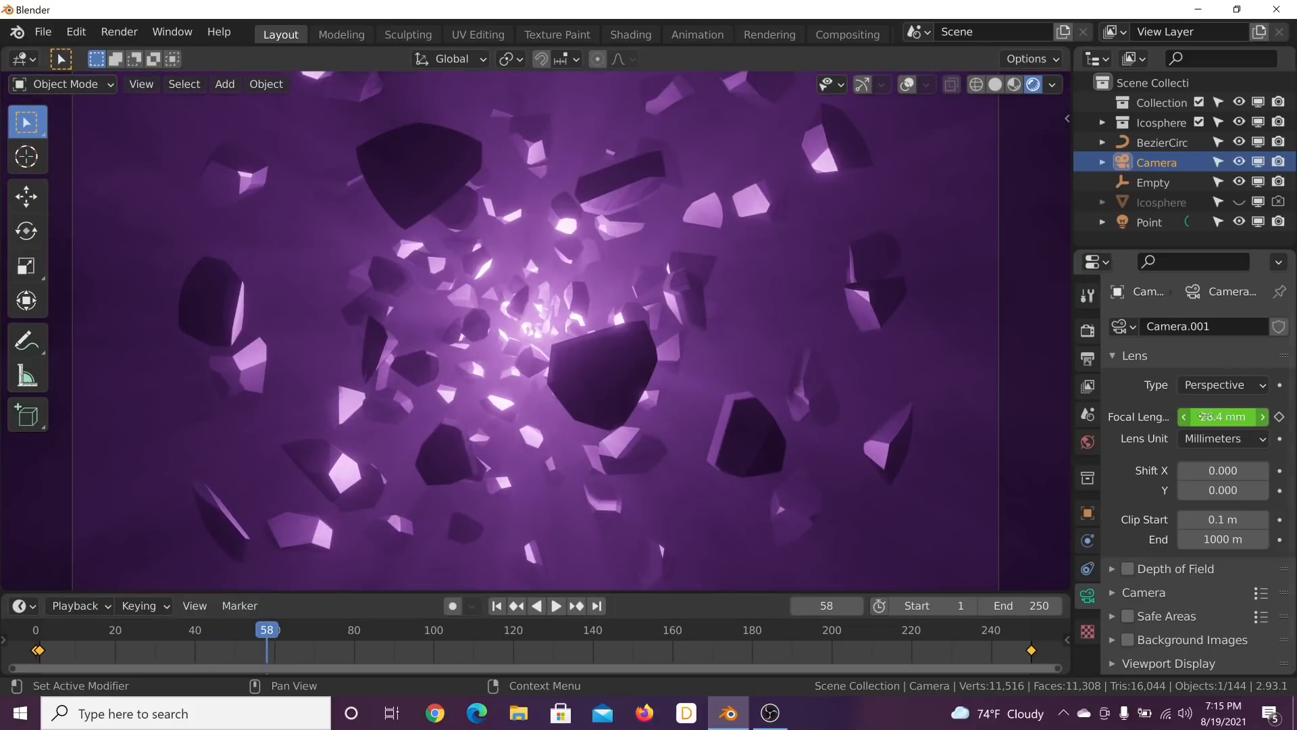
{"action": "left_click_drag", "start_coordinate": [1223, 417], "coordinate": [1189, 417]}
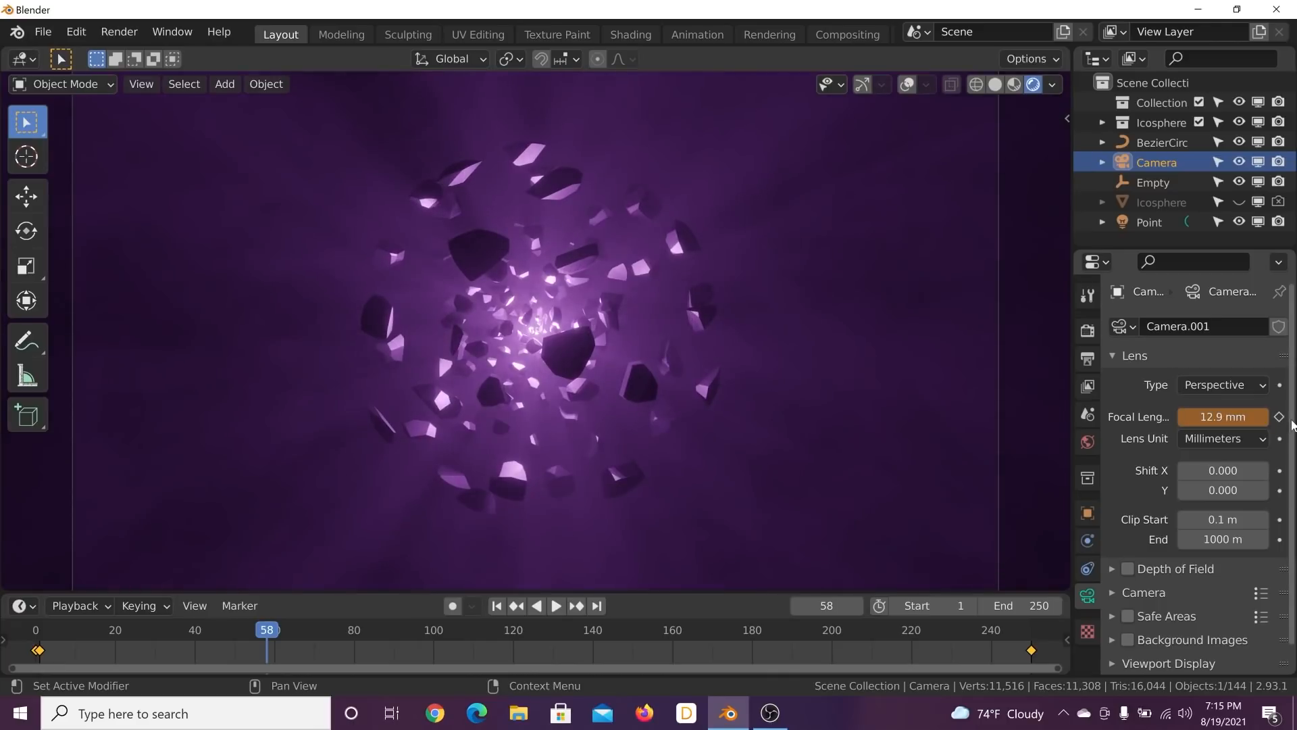
Step: Keyframe the camera's focal length at 45.6 mm on frame 122 and 20.4 mm on about frame 172
{"action": "left_click_drag", "start_coordinate": [436, 642], "coordinate": [521, 642]}
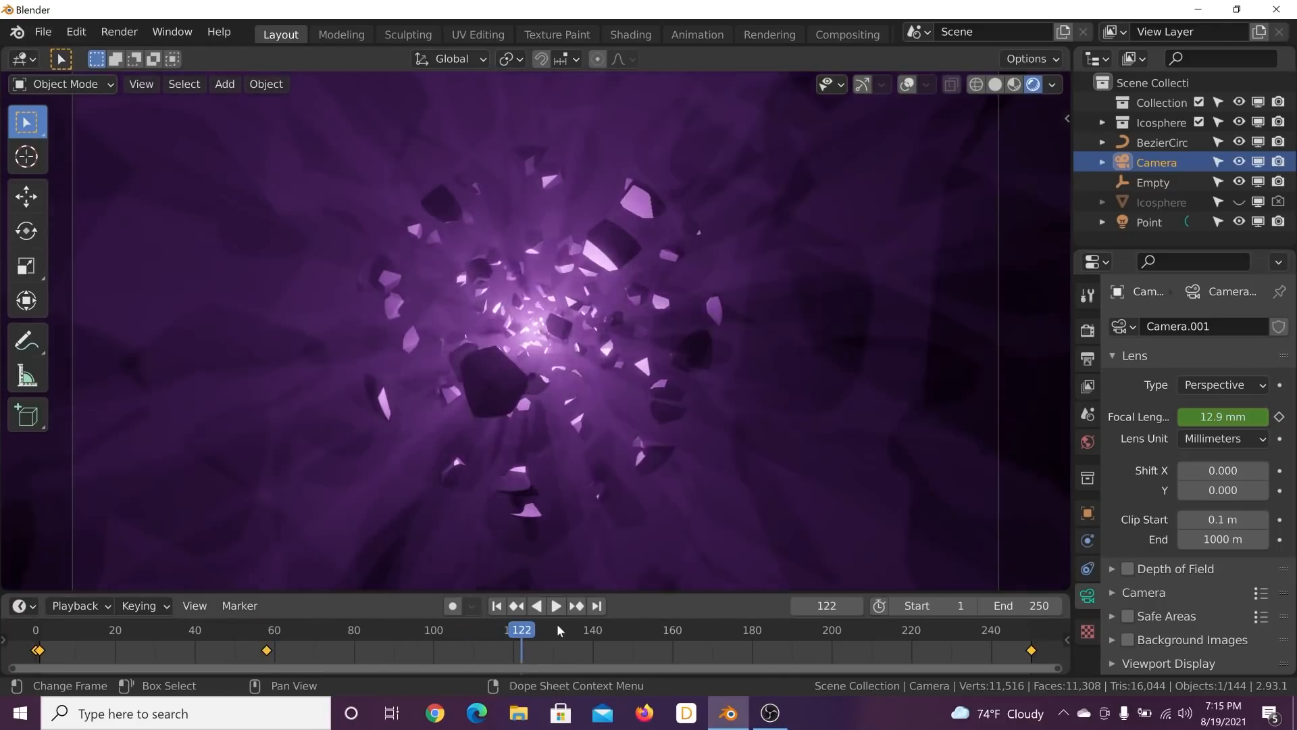
{"action": "left_click_drag", "start_coordinate": [1222, 417], "coordinate": [1229, 419]}
{"action": "left_click", "coordinate": [1278, 418]}
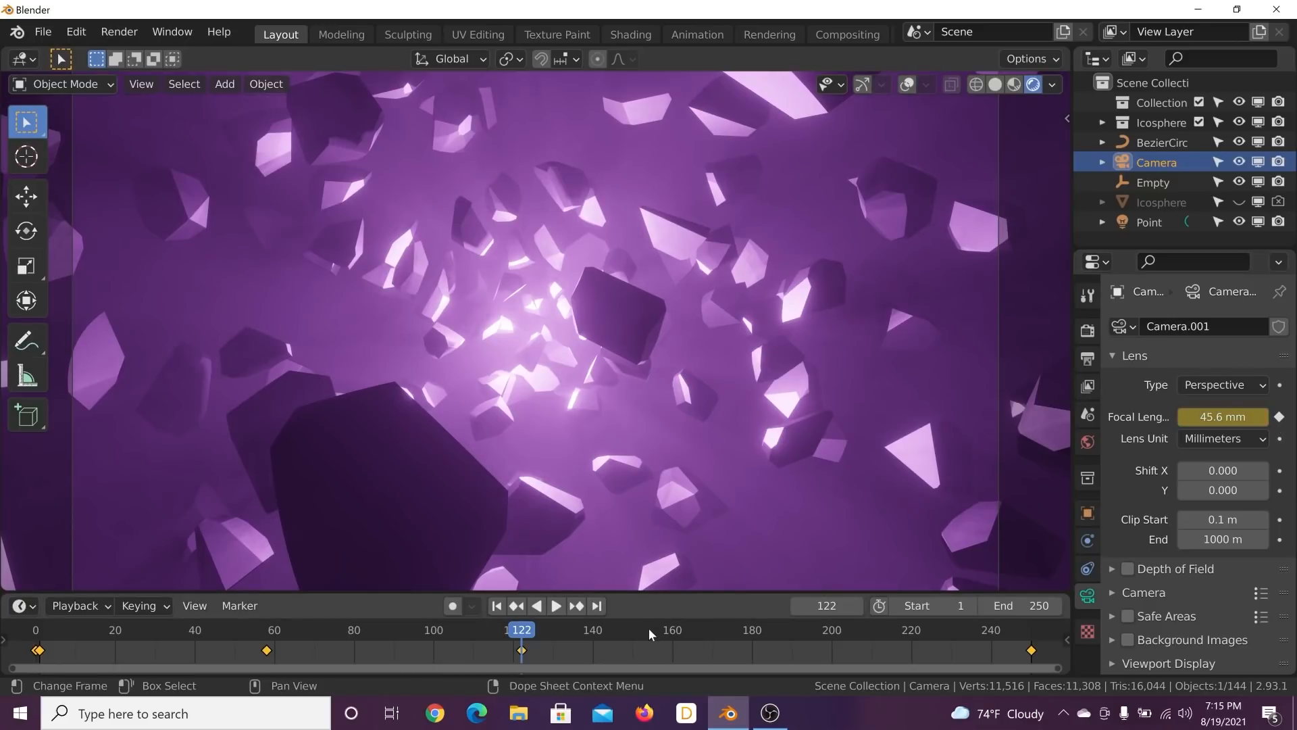
{"action": "left_click_drag", "start_coordinate": [650, 630], "coordinate": [697, 634]}
{"action": "key", "text": "space"}
{"action": "left_click_drag", "start_coordinate": [1223, 417], "coordinate": [1217, 417]}
{"action": "left_click", "coordinate": [1279, 417]}
Step: Keyframe the camera's focal length at 29.7 mm on frame 195
{"action": "left_click_drag", "start_coordinate": [723, 629], "coordinate": [813, 632]}
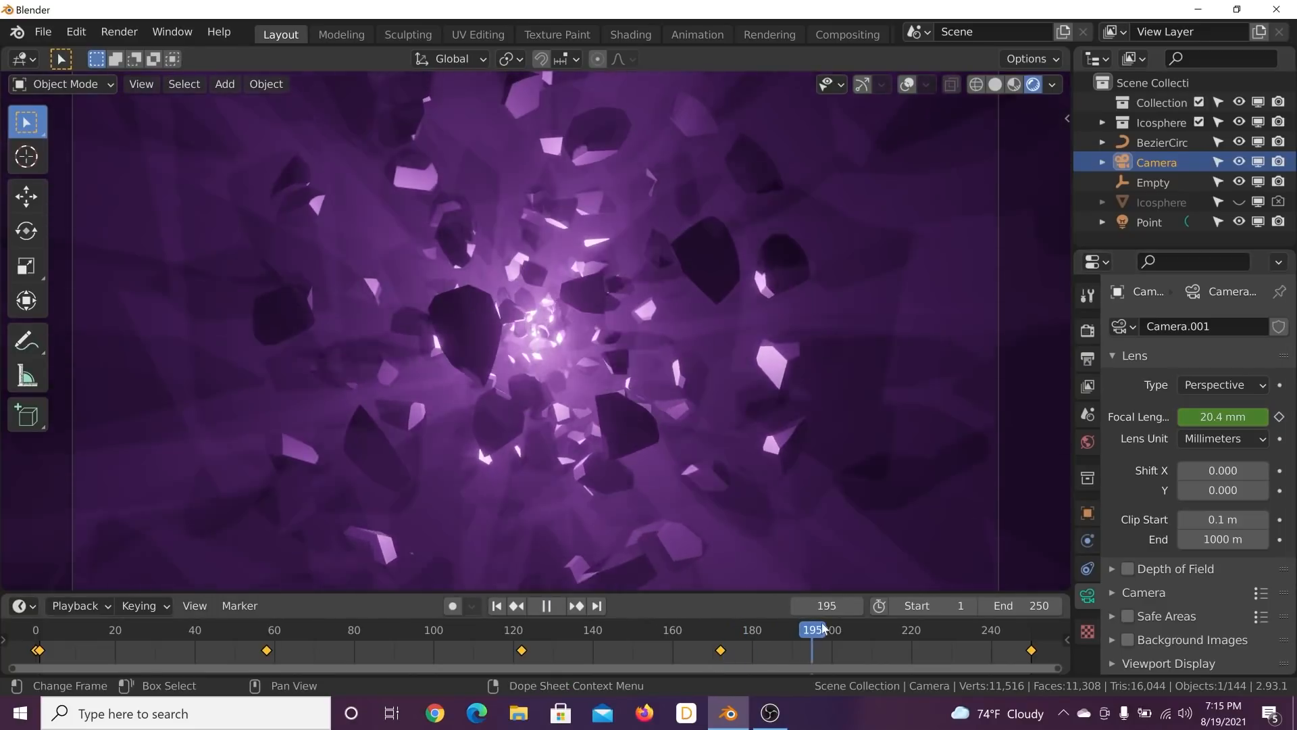
{"action": "left_click_drag", "start_coordinate": [1207, 417], "coordinate": [1271, 417]}
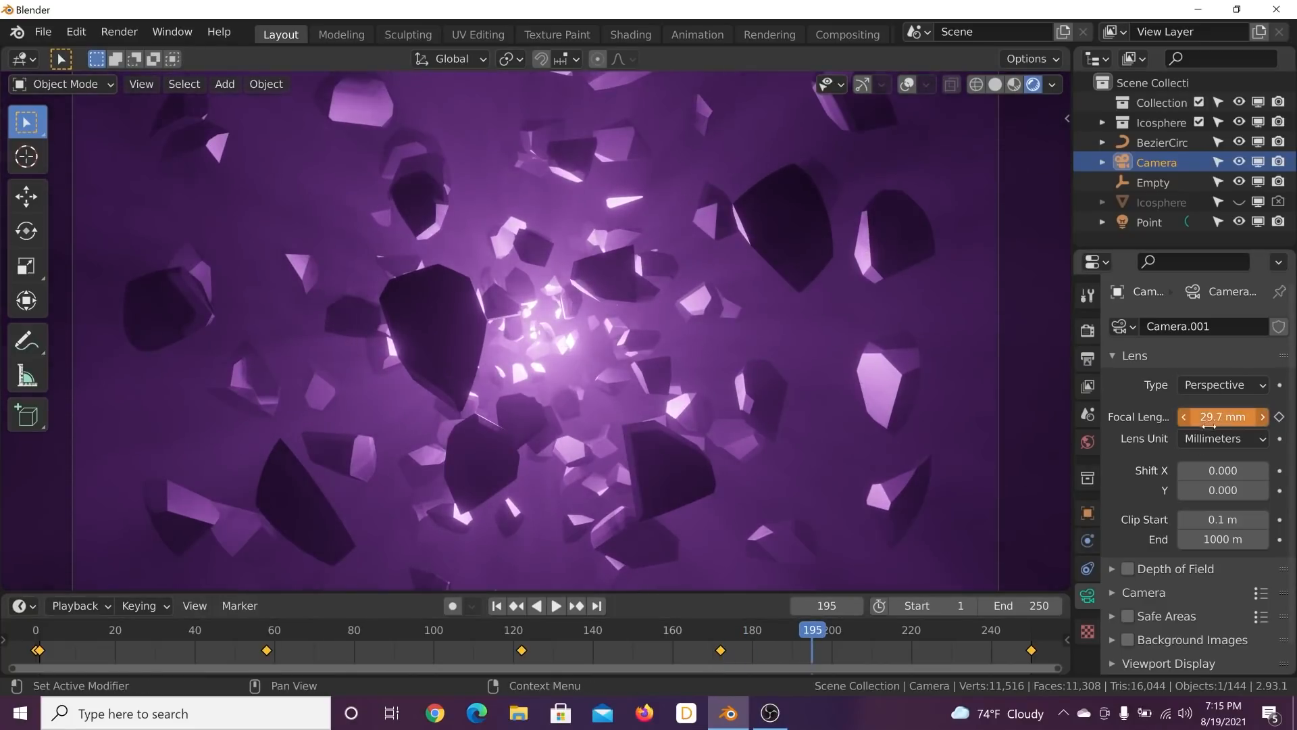
{"action": "left_click", "coordinate": [1279, 416]}
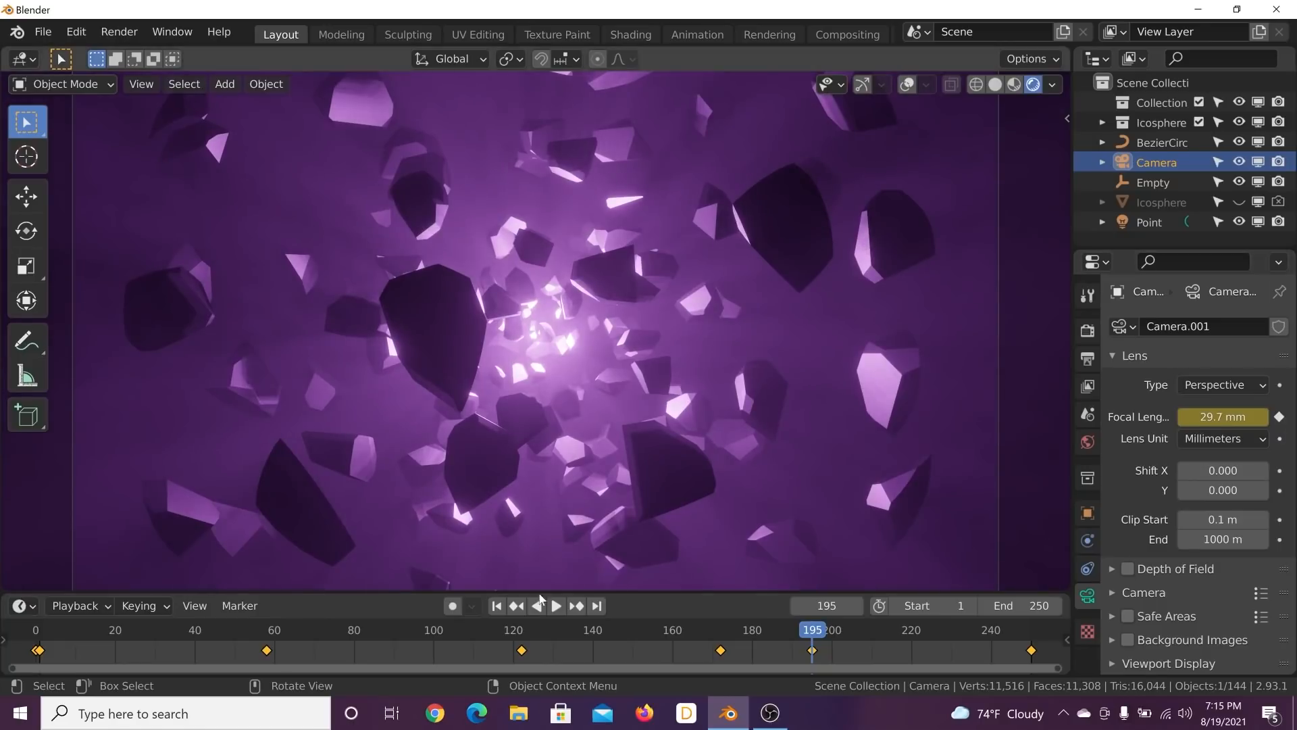
Step: Copy the camera's focal length from frame 1 to frame 250 and keyframe it there at 26.4 mm
{"action": "left_click", "coordinate": [496, 606]}
{"action": "left_click", "coordinate": [1207, 417]}
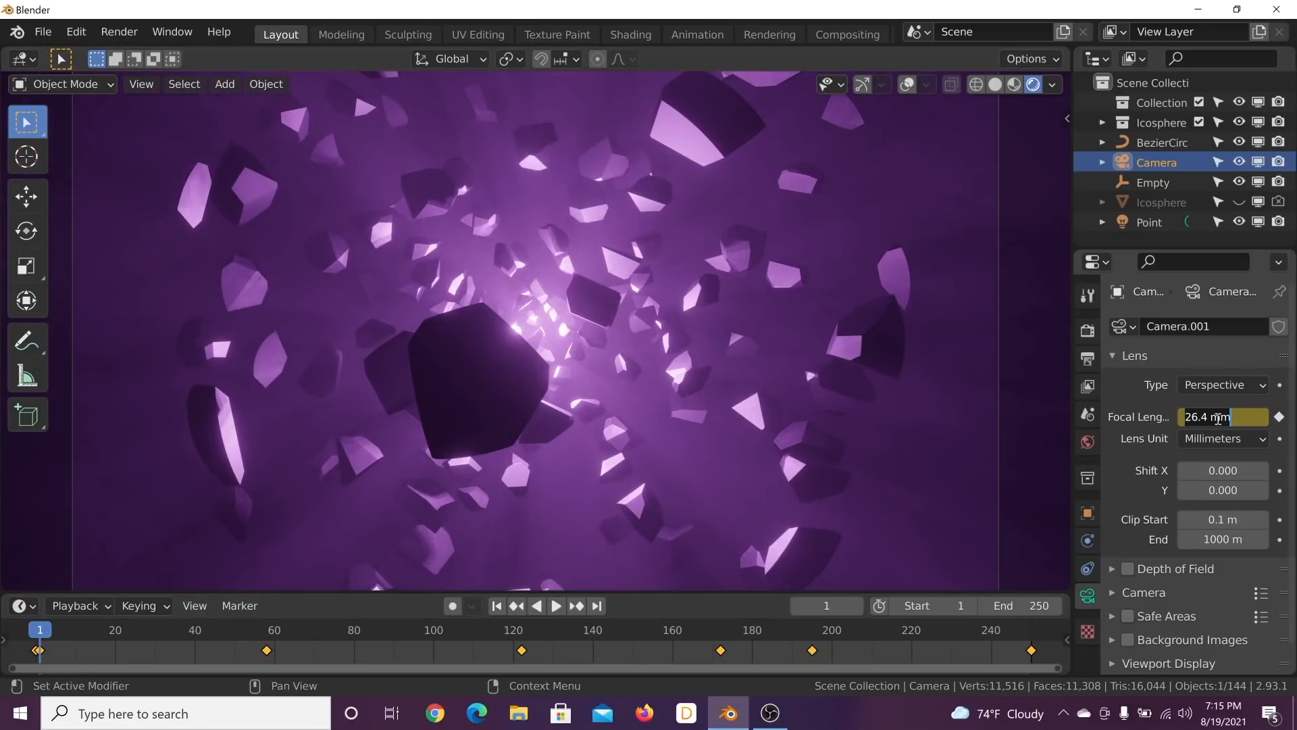
{"action": "left_click", "coordinate": [86, 662]}
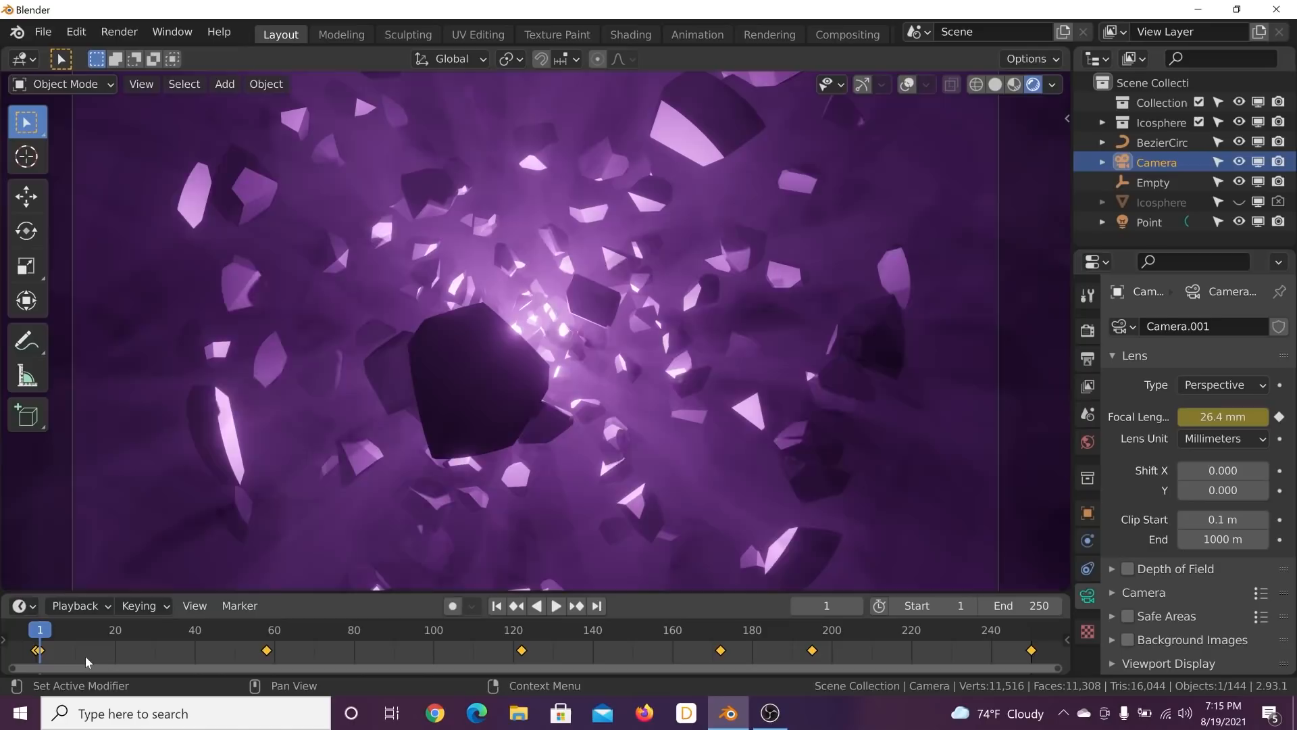
{"action": "left_click", "coordinate": [596, 605]}
{"action": "left_click", "coordinate": [1245, 416]}
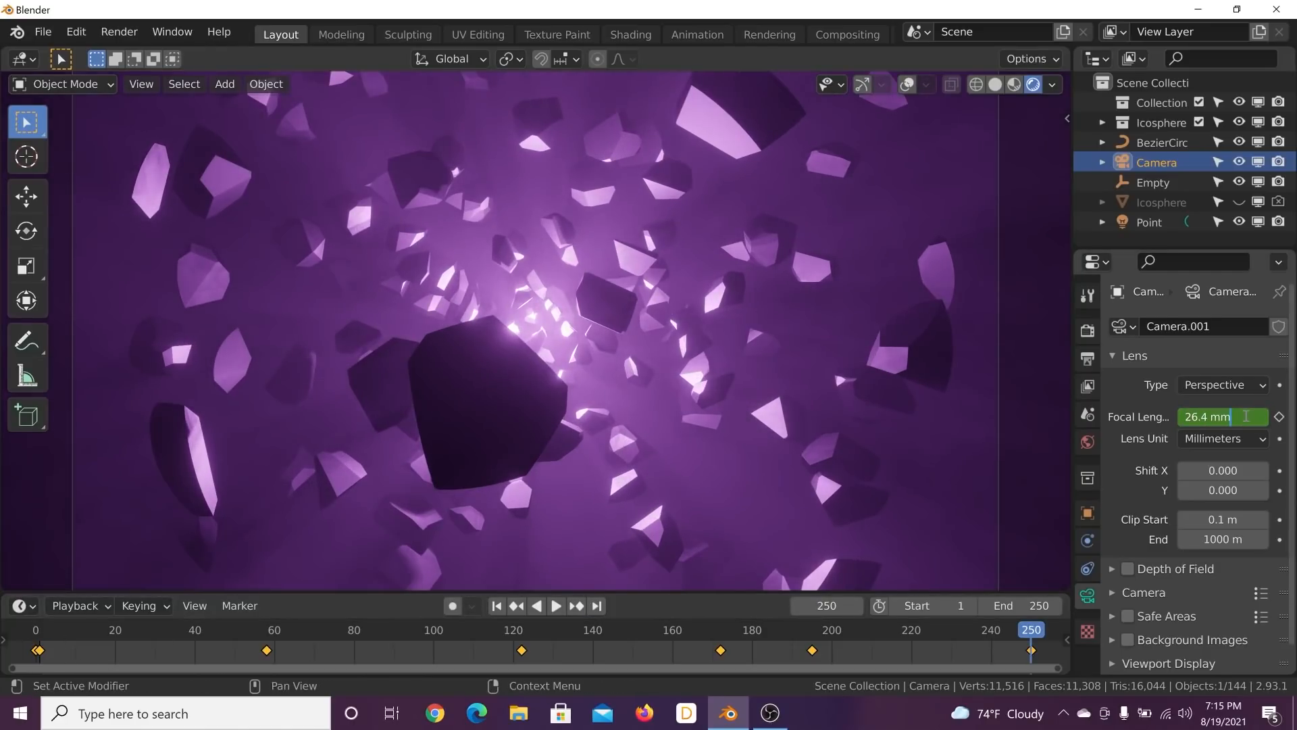
{"action": "key", "text": "Return"}
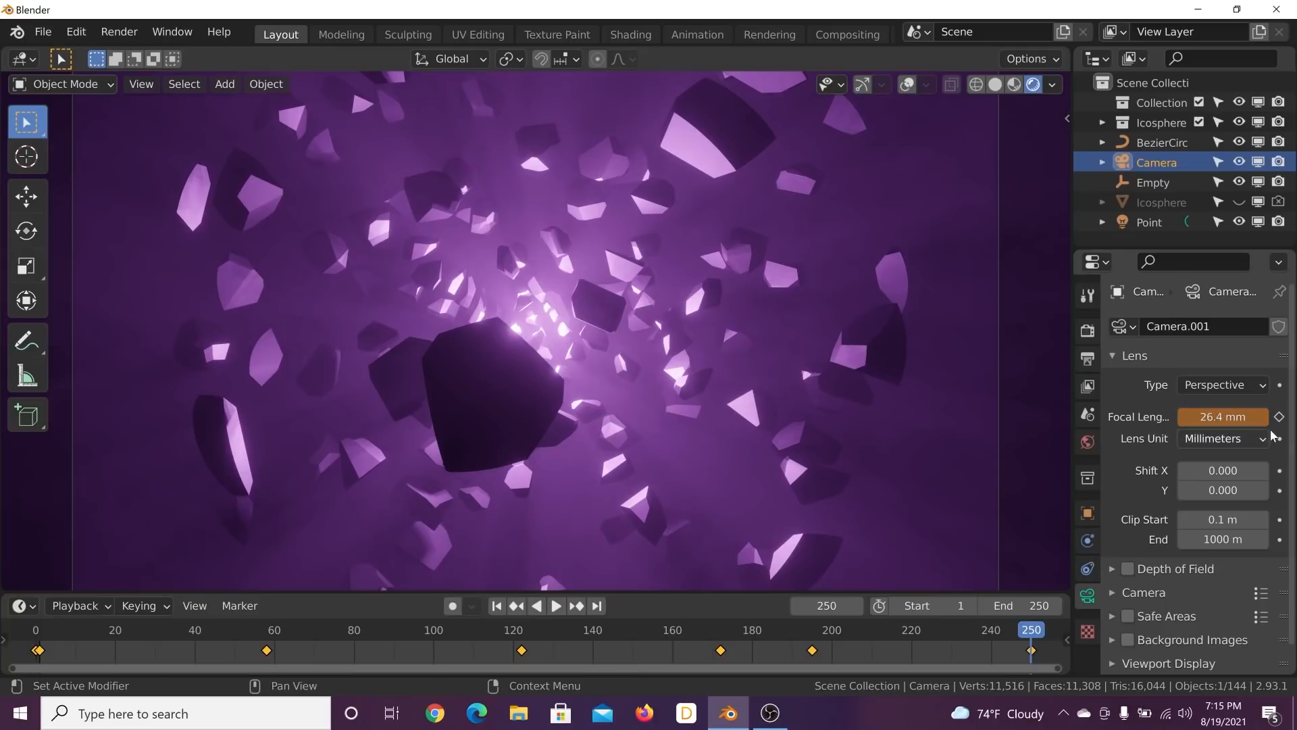
{"action": "left_click", "coordinate": [1280, 417]}
Step: Move the camera's focal-length keyframe from frame 195 to about frame 208, play back the result and return to frame 1
{"action": "left_click_drag", "start_coordinate": [814, 652], "coordinate": [865, 651]}
{"action": "key", "text": "space"}
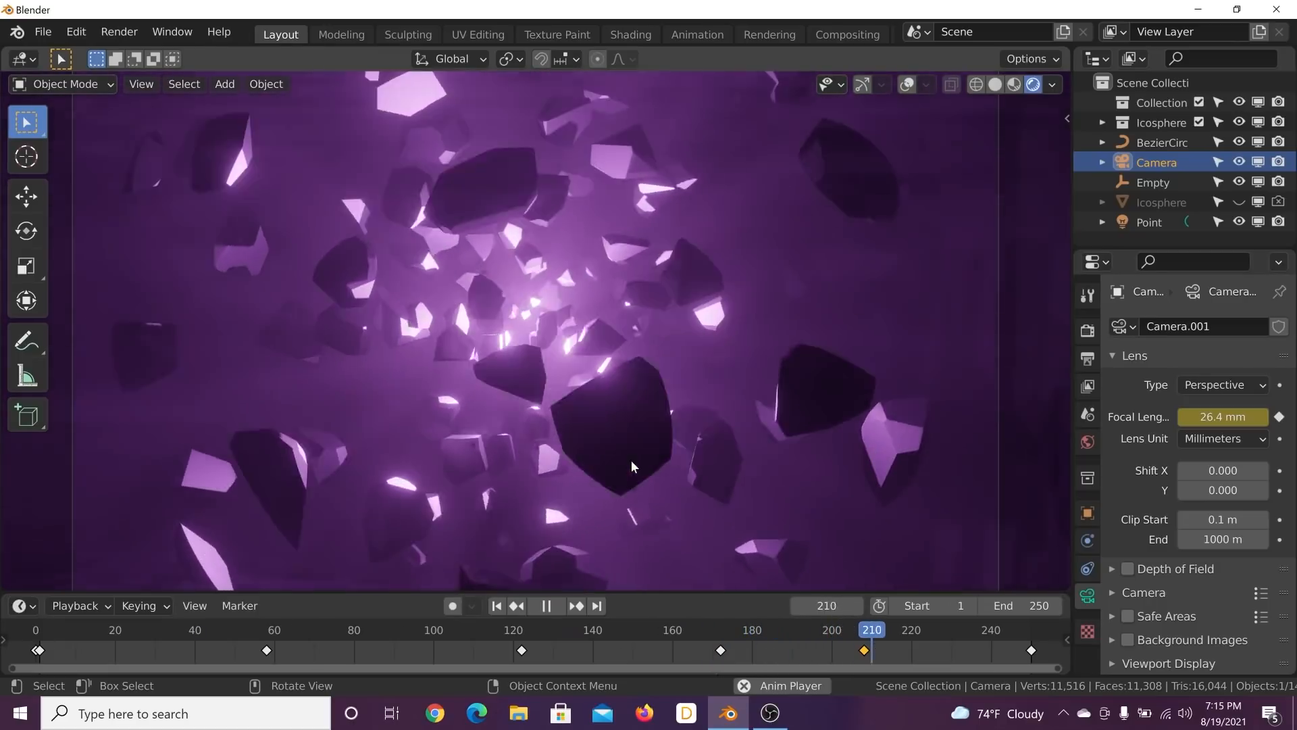
{"action": "key", "text": "space"}
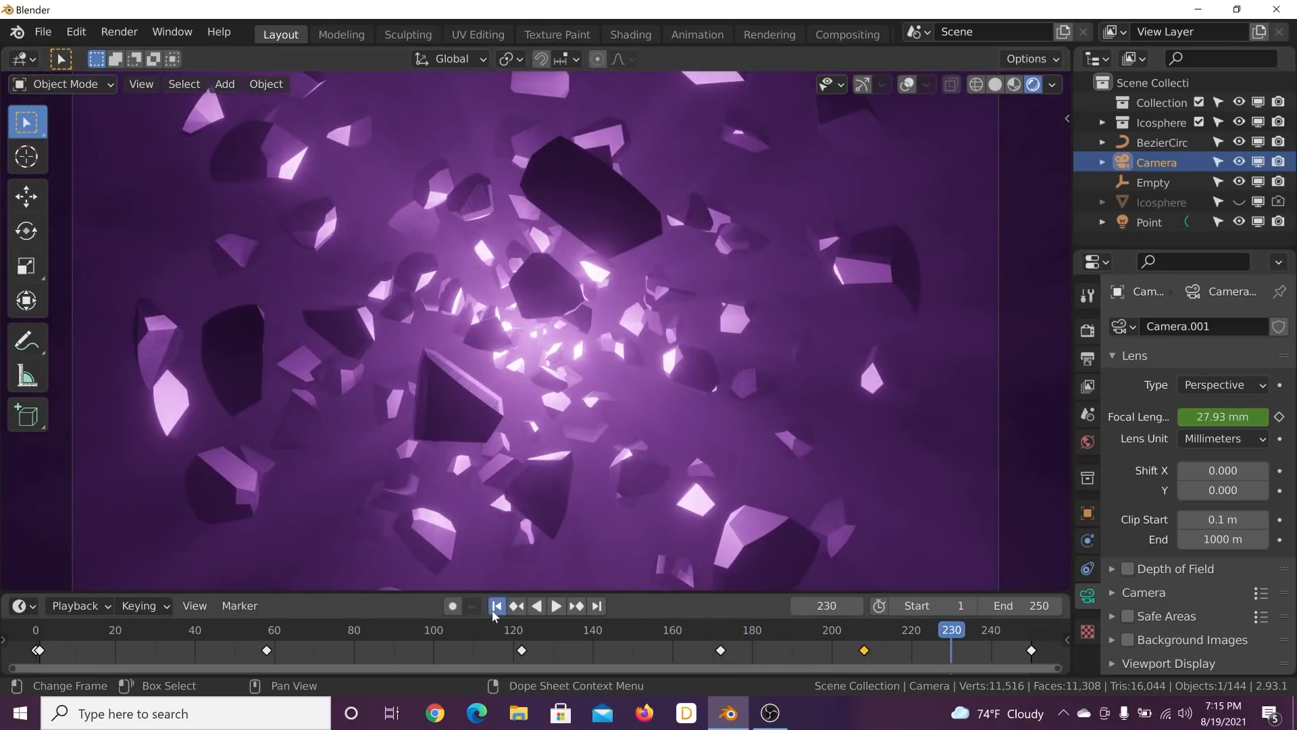
{"action": "left_click", "coordinate": [495, 606]}
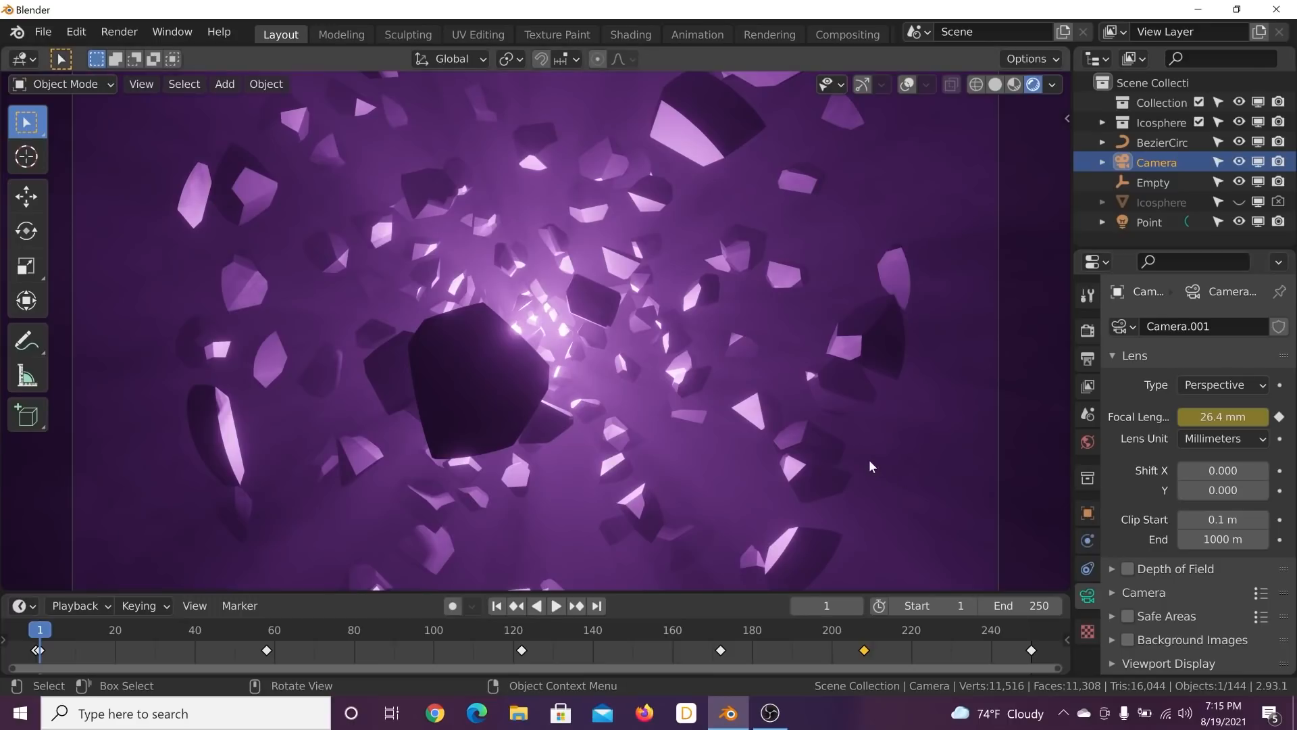
Step: Select a fragment's Inner_mat material, show its nodes in the Shading workspace, and widen the viewport and node editor
{"action": "left_click", "coordinate": [622, 329]}
{"action": "scroll", "coordinate": [1087, 608], "scroll_direction": "down", "scroll_amount": 2}
{"action": "left_click", "coordinate": [1087, 625]}
{"action": "left_click", "coordinate": [1184, 353]}
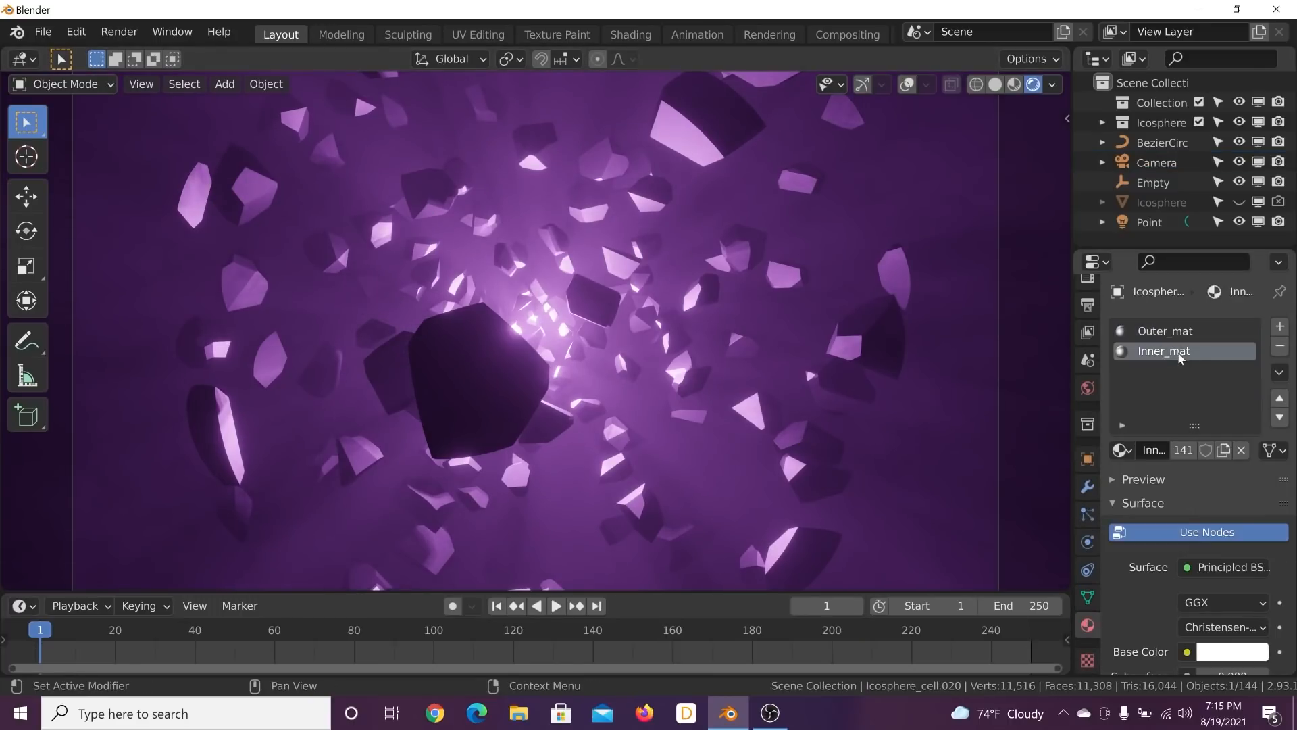
{"action": "left_click", "coordinate": [631, 34]}
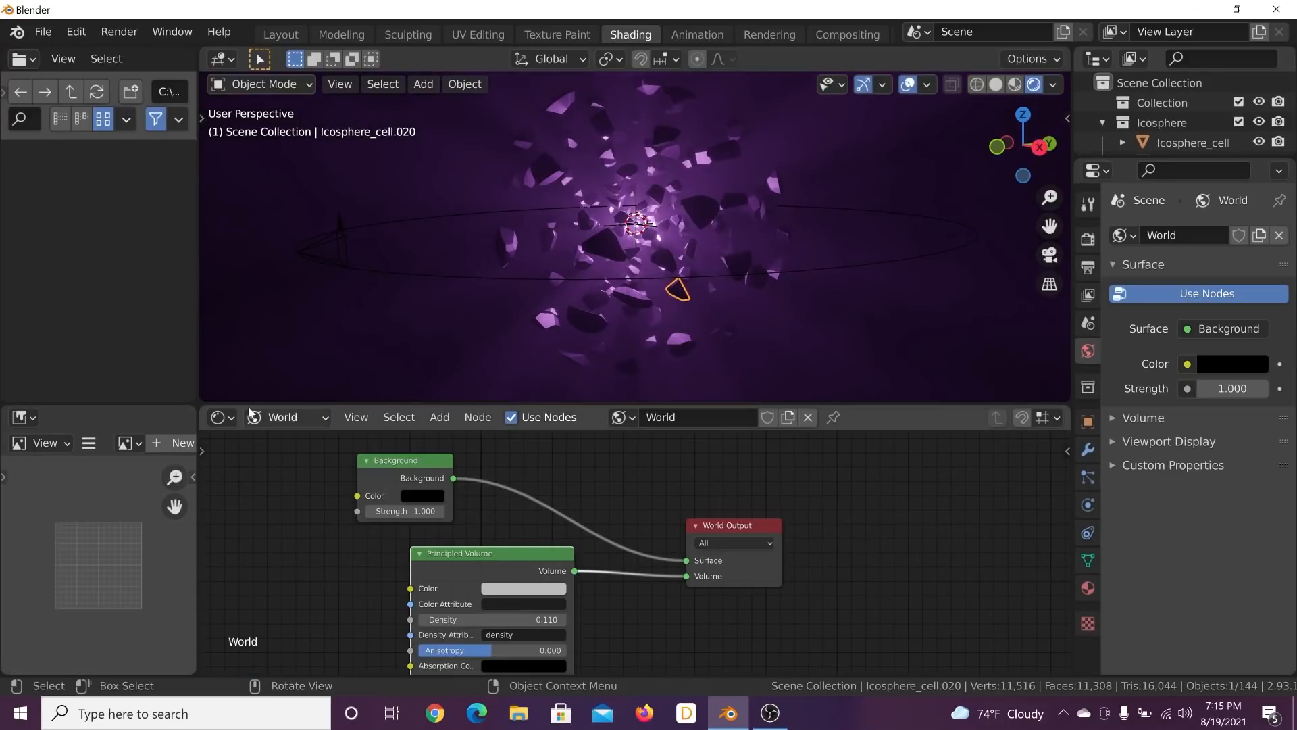
{"action": "left_click", "coordinate": [279, 417]}
{"action": "left_click", "coordinate": [305, 441]}
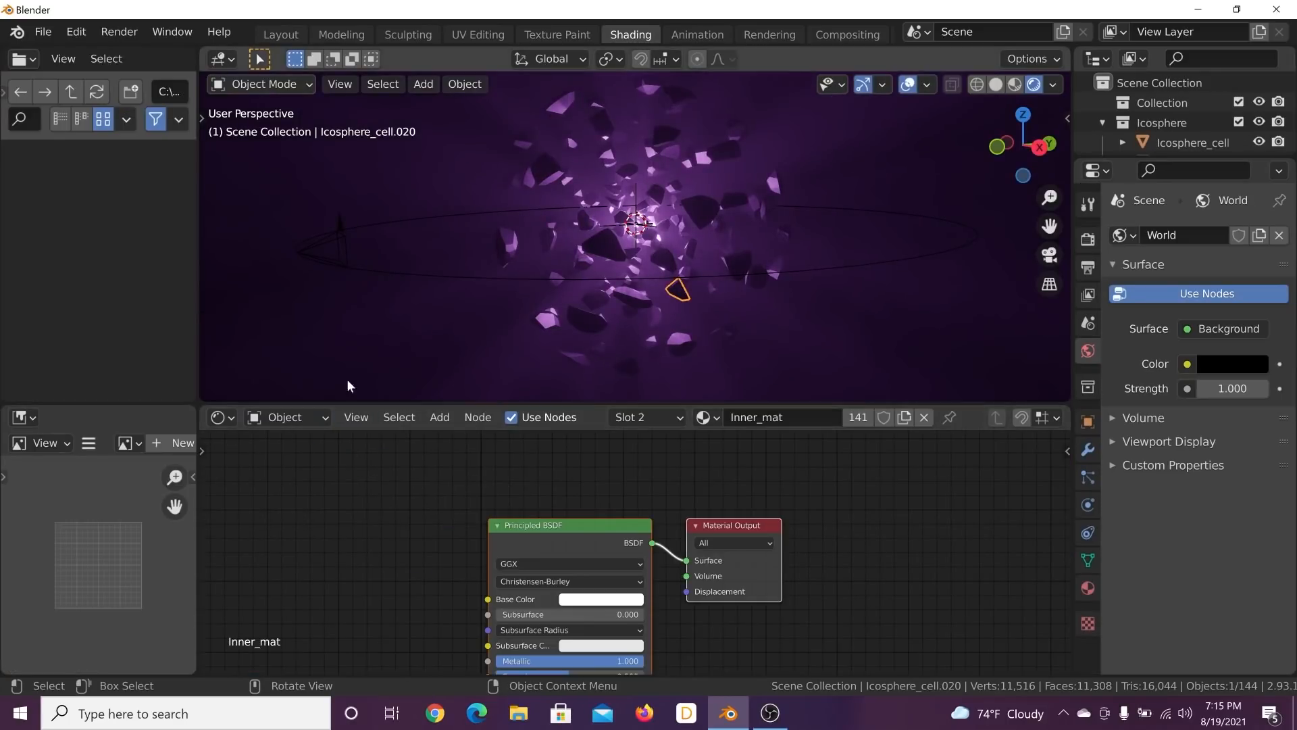
{"action": "left_click_drag", "start_coordinate": [204, 393], "coordinate": [128, 420]}
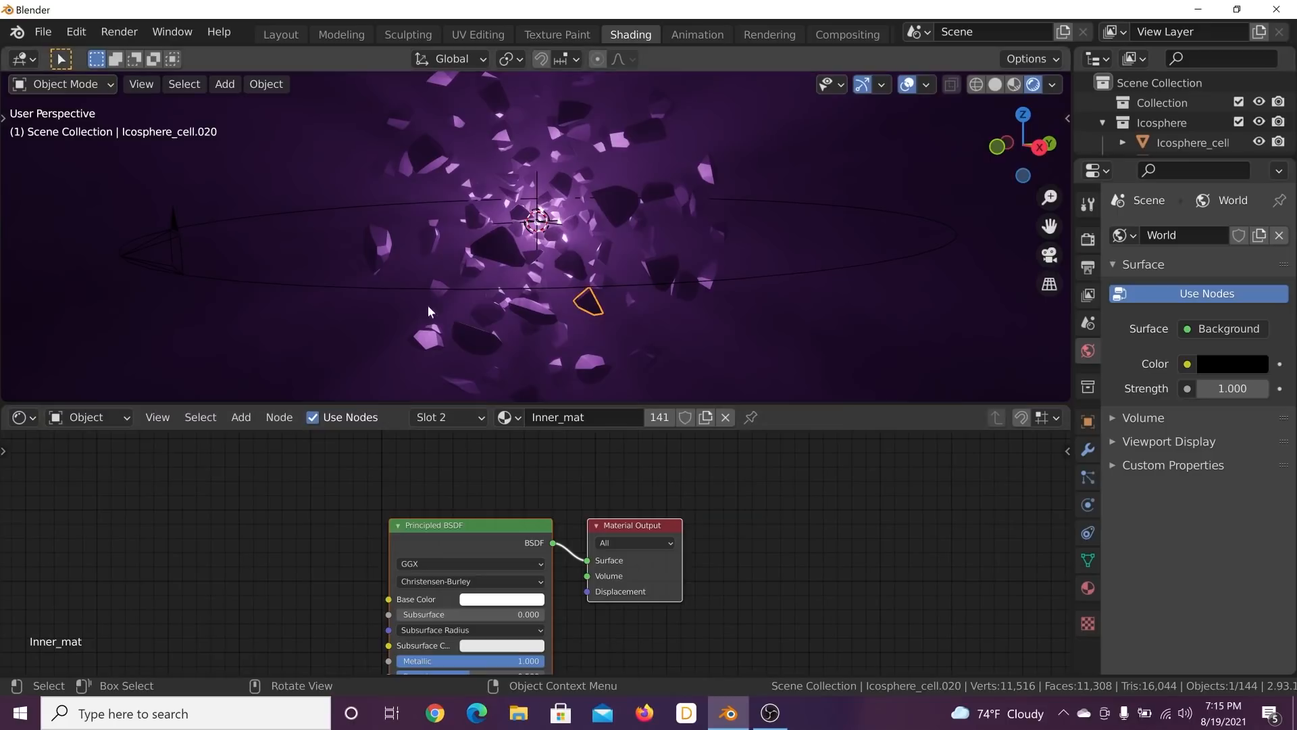
Step: Switch the viewport to solid shading and make a large outer fragment of the exploded sphere the active object
{"action": "left_click", "coordinate": [995, 84]}
{"action": "mouse_move", "coordinate": [581, 246]}
{"action": "middle_mouse_down"}
{"action": "mouse_move", "coordinate": [575, 232]}
{"action": "mouse_move", "coordinate": [571, 264]}
{"action": "middle_mouse_up"}
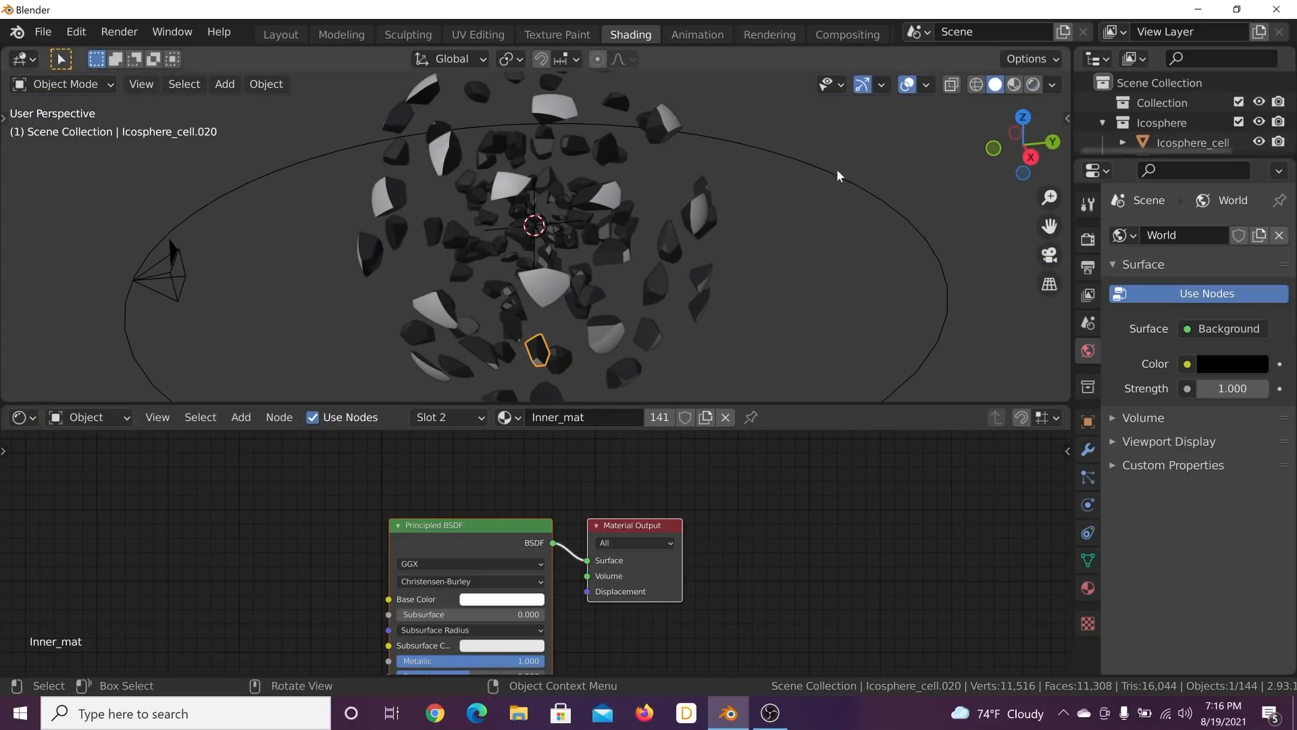
{"action": "scroll", "coordinate": [631, 221], "scroll_direction": "up", "scroll_amount": 3}
{"action": "scroll", "coordinate": [570, 308], "scroll_direction": "down", "scroll_amount": 6}
{"action": "left_click", "coordinate": [543, 269]}
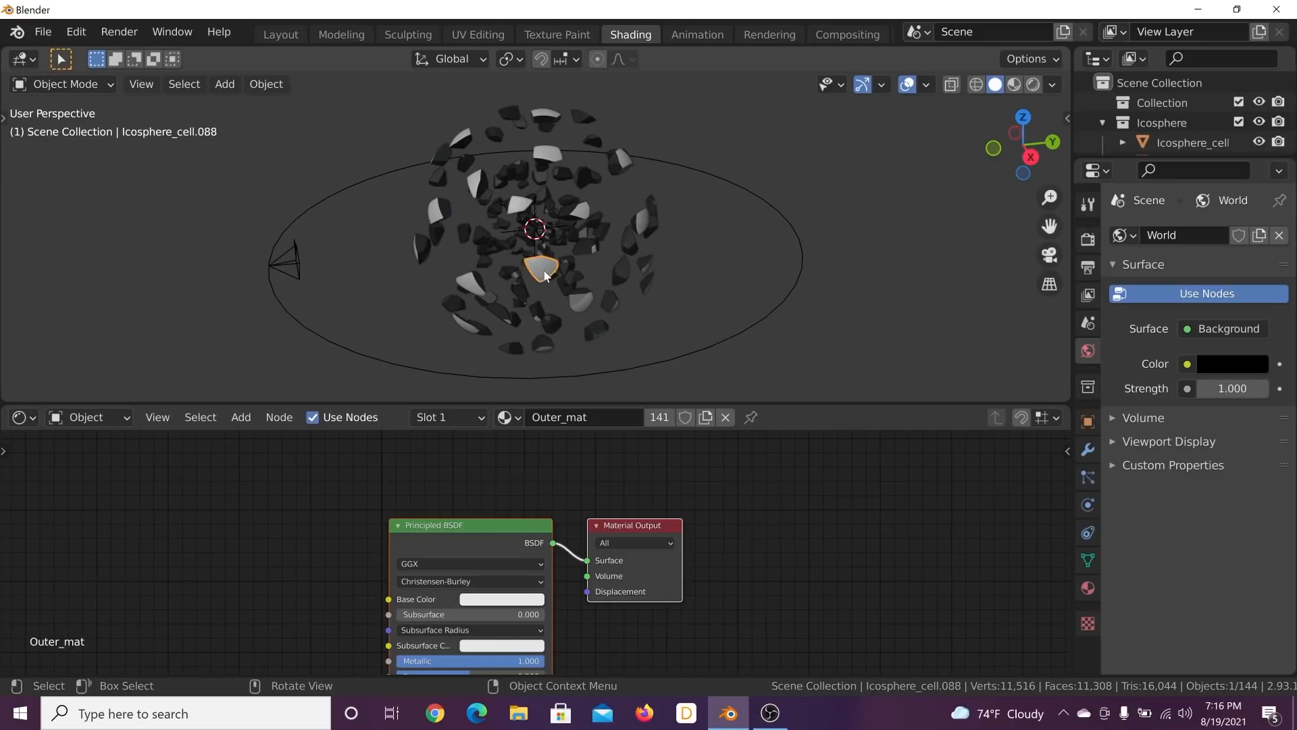
Step: Select all objects, enter Edit Mode on the fragments and unwrap their UVs with the standard Unwrap
{"action": "key", "text": "a"}
{"action": "middle_click_drag", "start_coordinate": [585, 226], "coordinate": [474, 213]}
{"action": "key", "text": "Tab"}
{"action": "scroll", "coordinate": [591, 235], "scroll_direction": "up", "scroll_amount": 4}
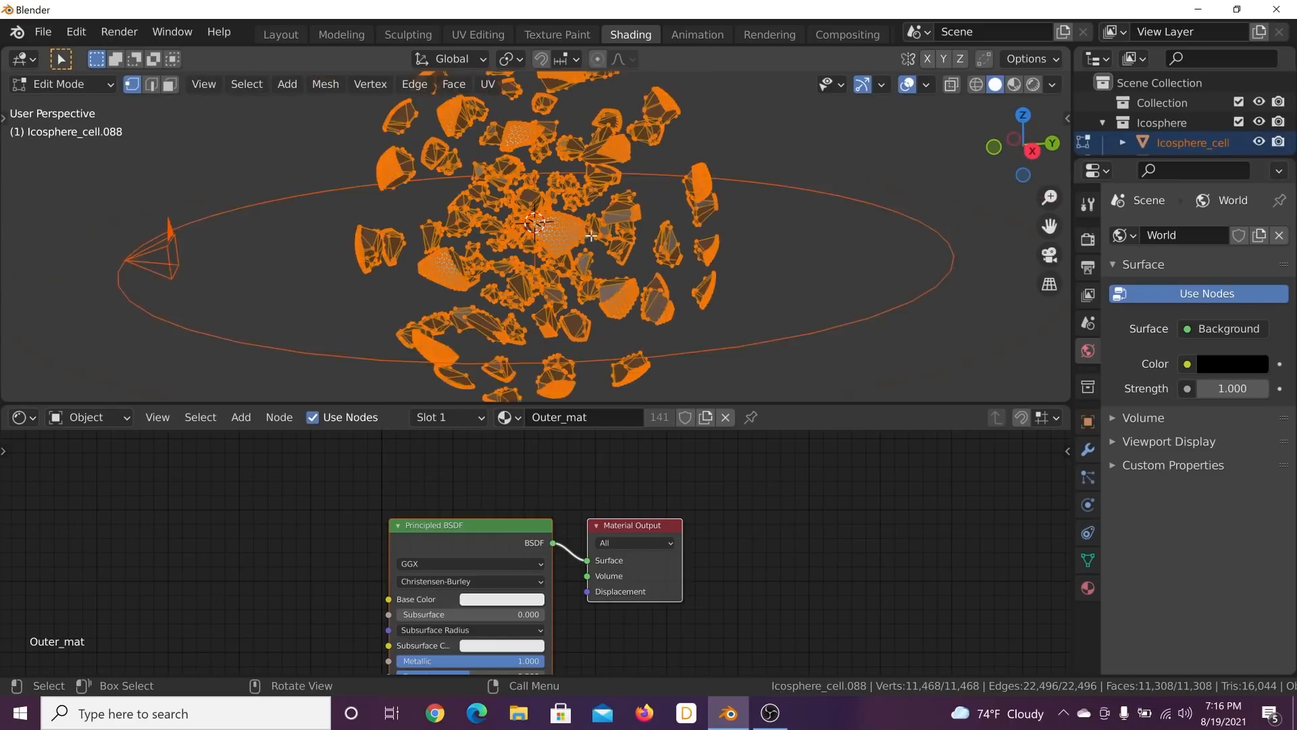
{"action": "scroll", "coordinate": [591, 235], "scroll_direction": "down", "scroll_amount": 3}
{"action": "key", "text": "u"}
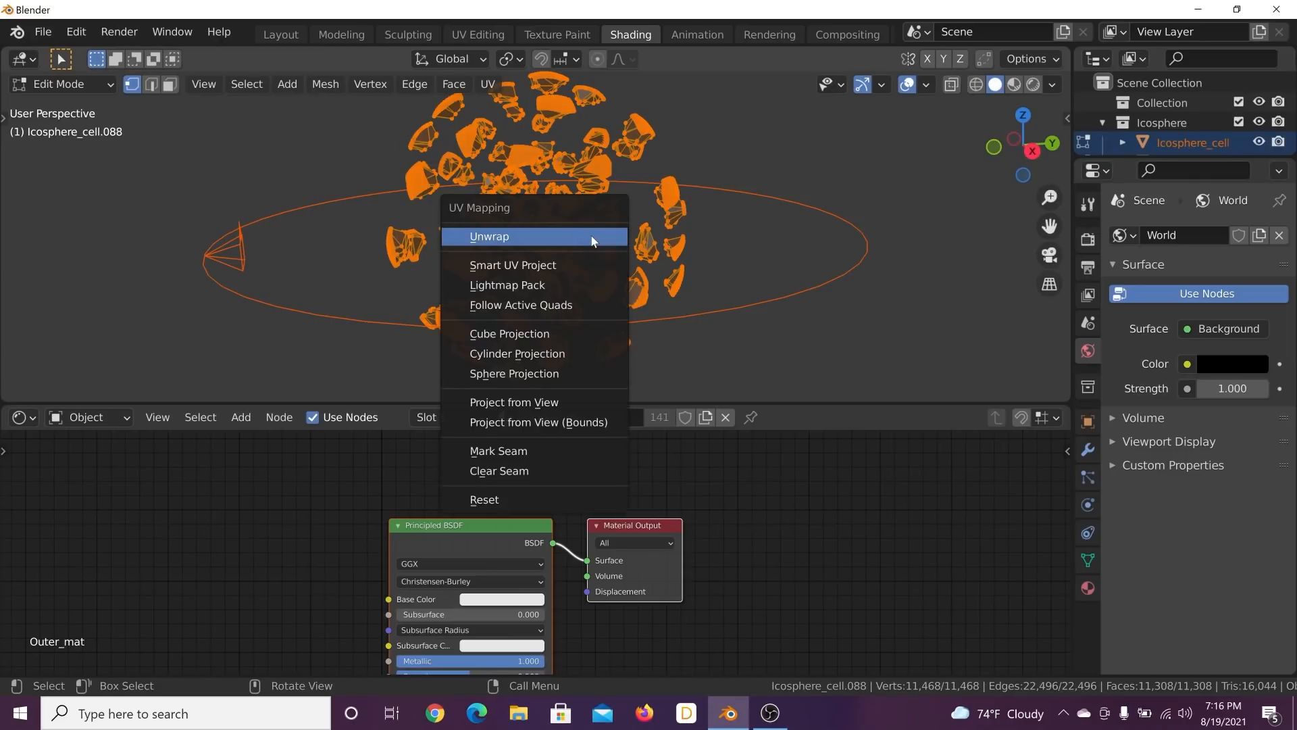
{"action": "left_click", "coordinate": [593, 238]}
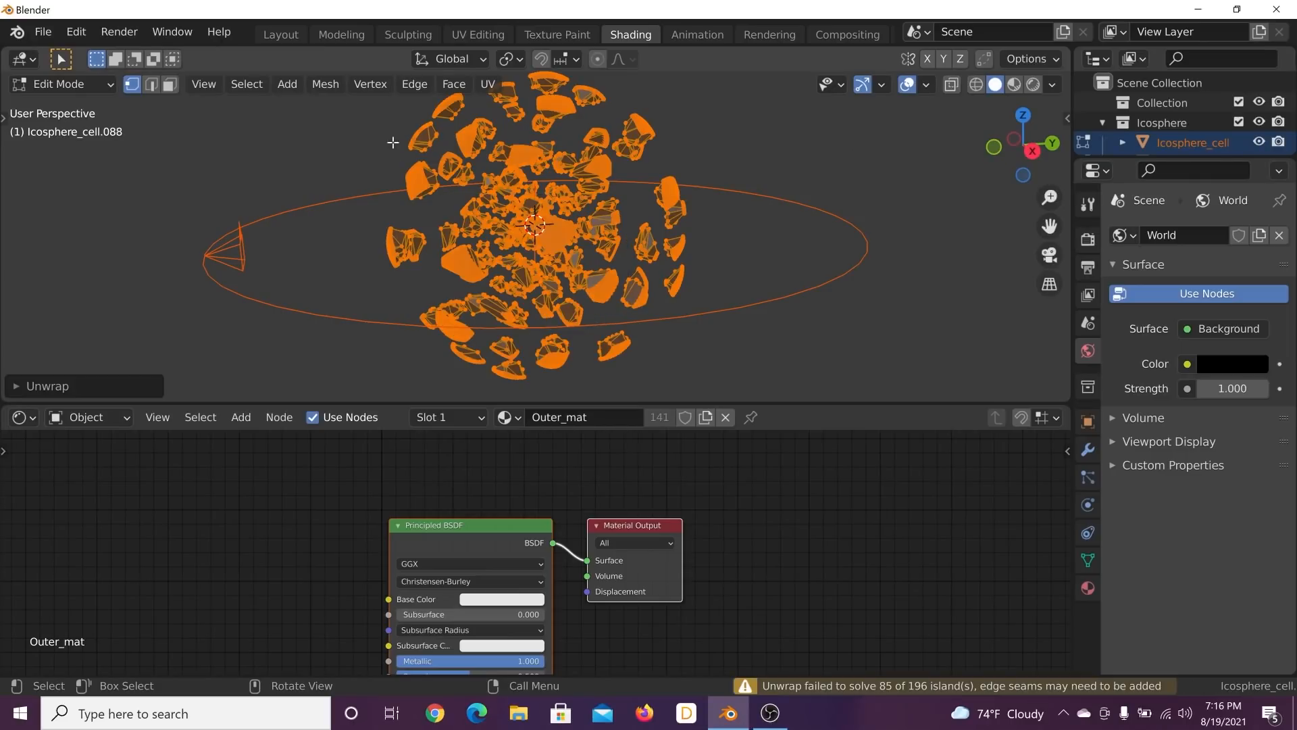
Step: In the UV Editing workspace, set the pivot to Individual Origins and scale all the UV islands to 0
{"action": "left_click", "coordinate": [467, 33]}
{"action": "left_click_drag", "start_coordinate": [478, 183], "coordinate": [91, 594]}
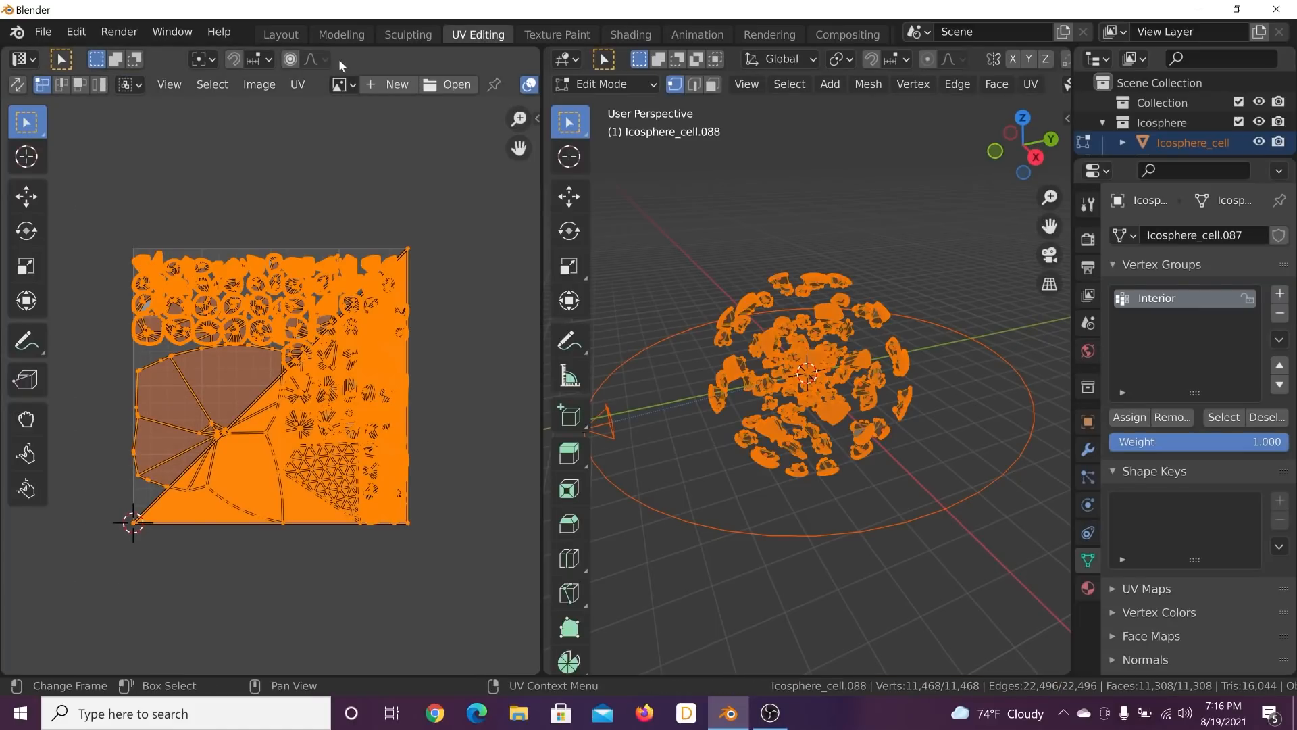
{"action": "left_click", "coordinate": [214, 58]}
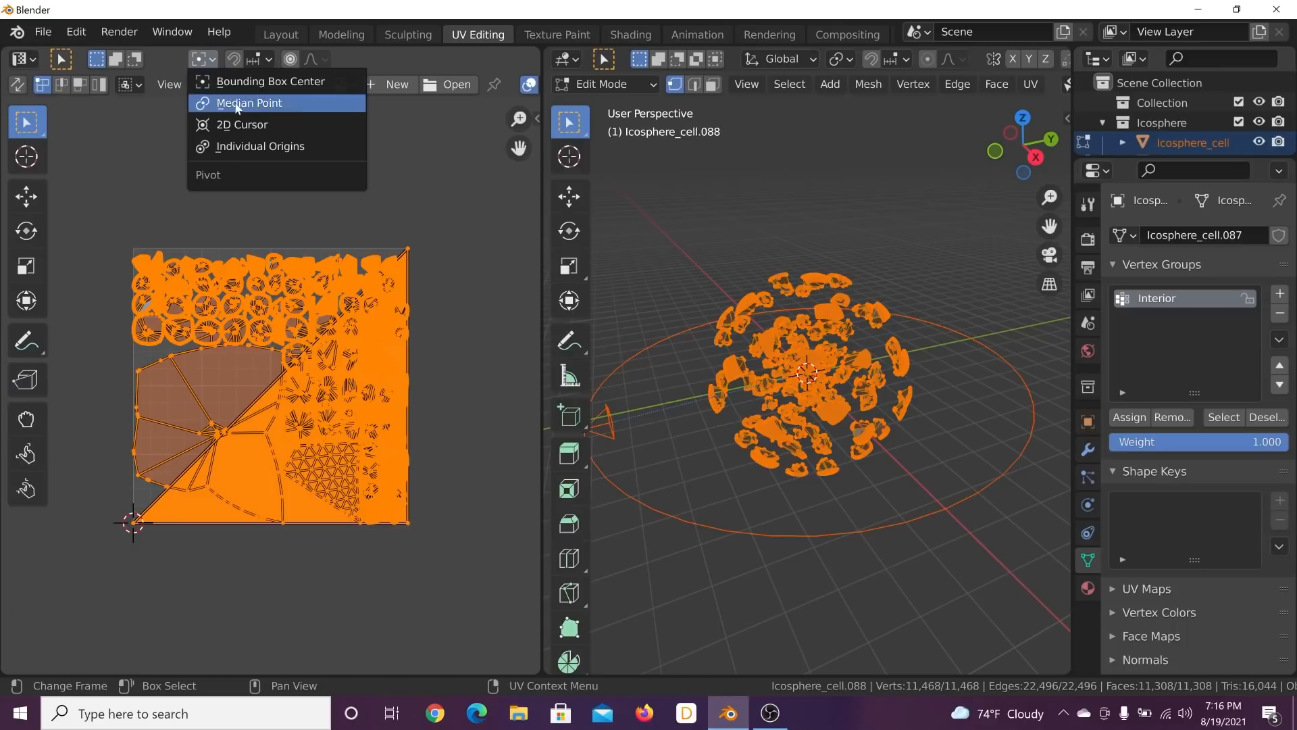
{"action": "left_click", "coordinate": [252, 147]}
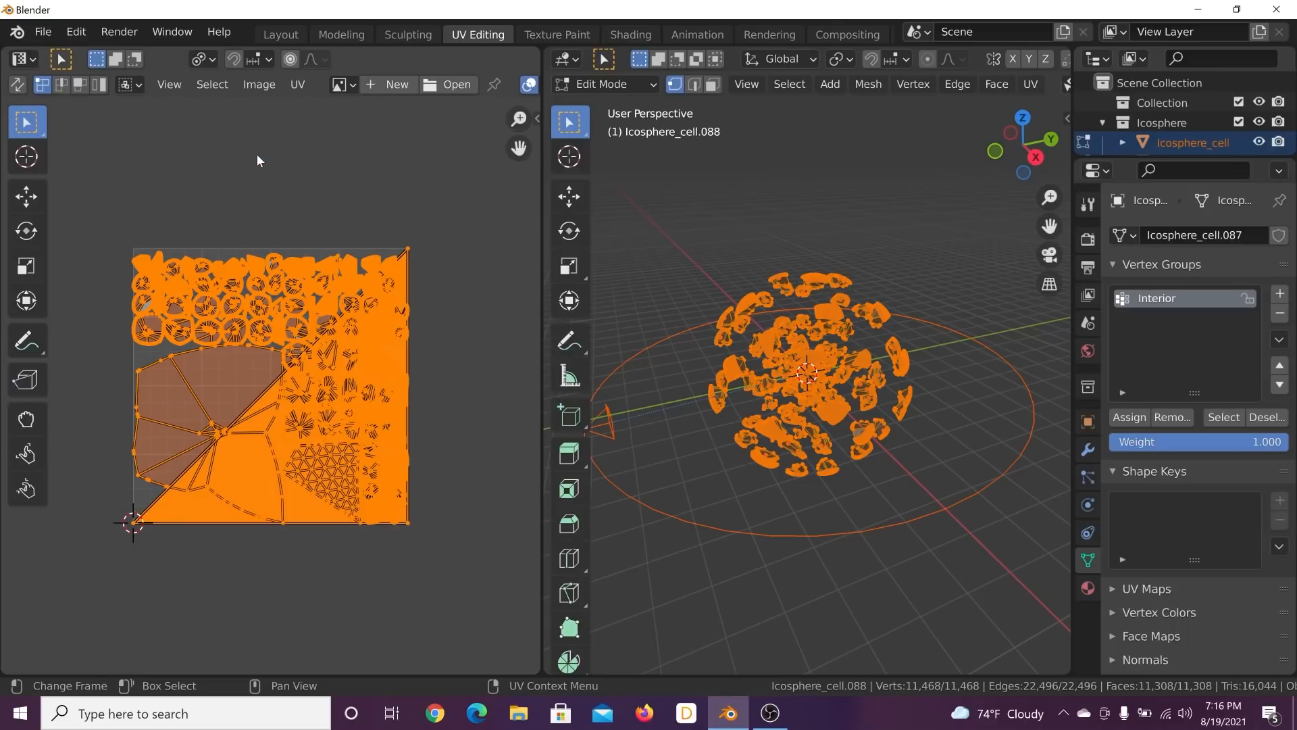
{"action": "key", "text": "s"}
{"action": "key", "text": "0"}
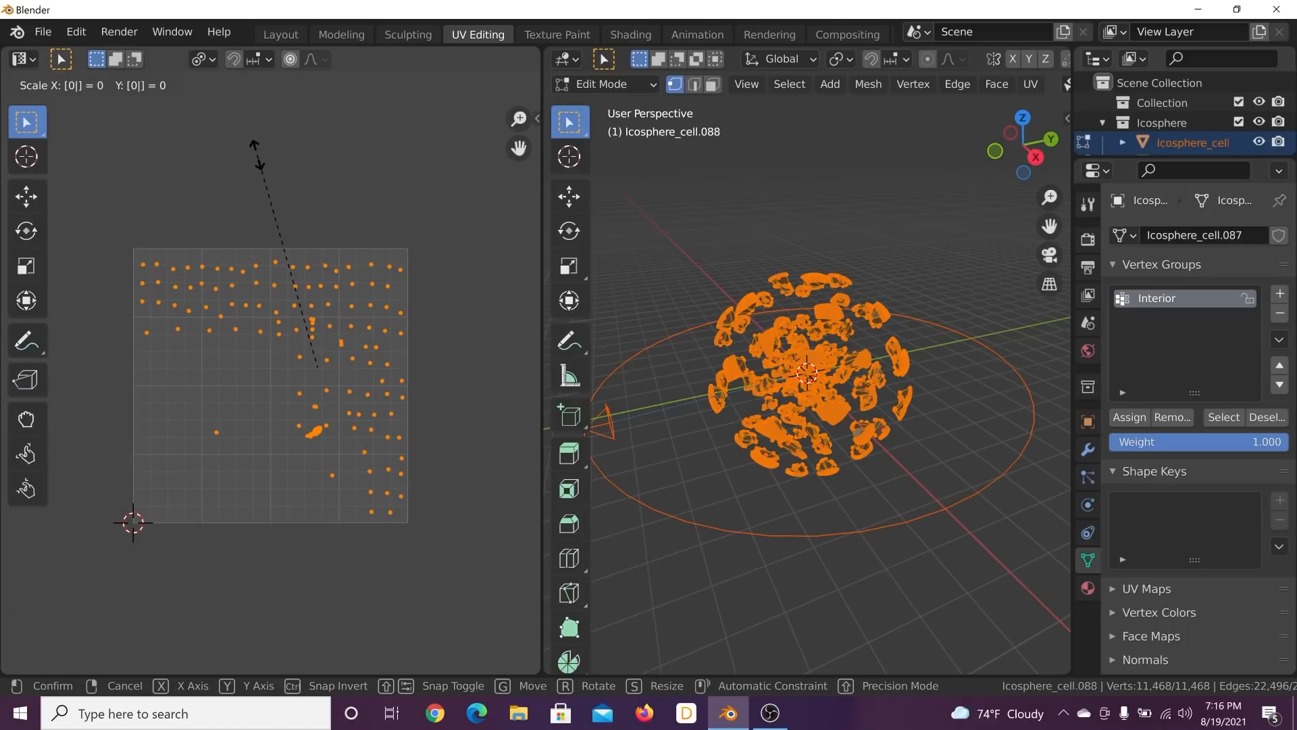
{"action": "key", "text": "Return"}
Step: Move part of the dense cluster of collapsed UV points into an empty area of the UV space
{"action": "scroll", "coordinate": [309, 353], "scroll_direction": "up", "scroll_amount": 6}
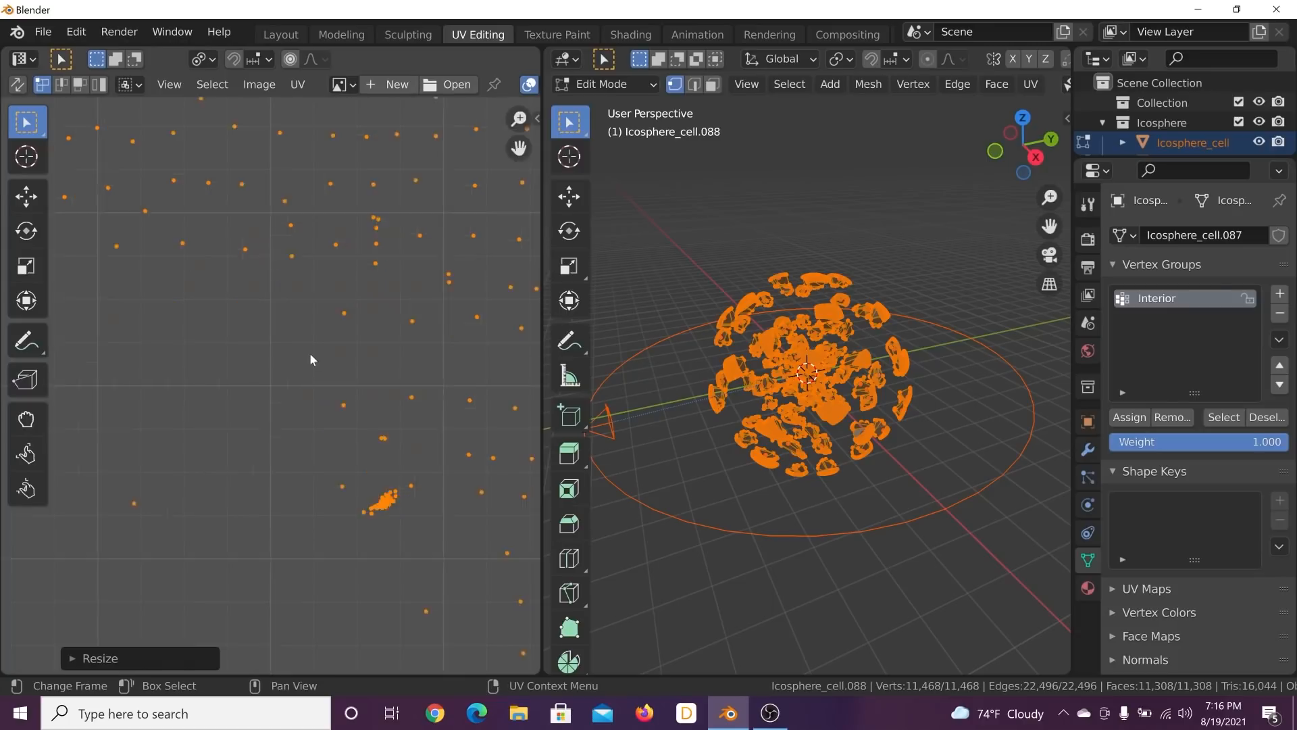
{"action": "middle_click_drag", "start_coordinate": [509, 561], "coordinate": [318, 419]}
{"action": "scroll", "coordinate": [270, 495], "scroll_direction": "up", "scroll_amount": 4}
{"action": "left_click_drag", "start_coordinate": [196, 415], "coordinate": [274, 485]}
{"action": "key", "text": "g"}
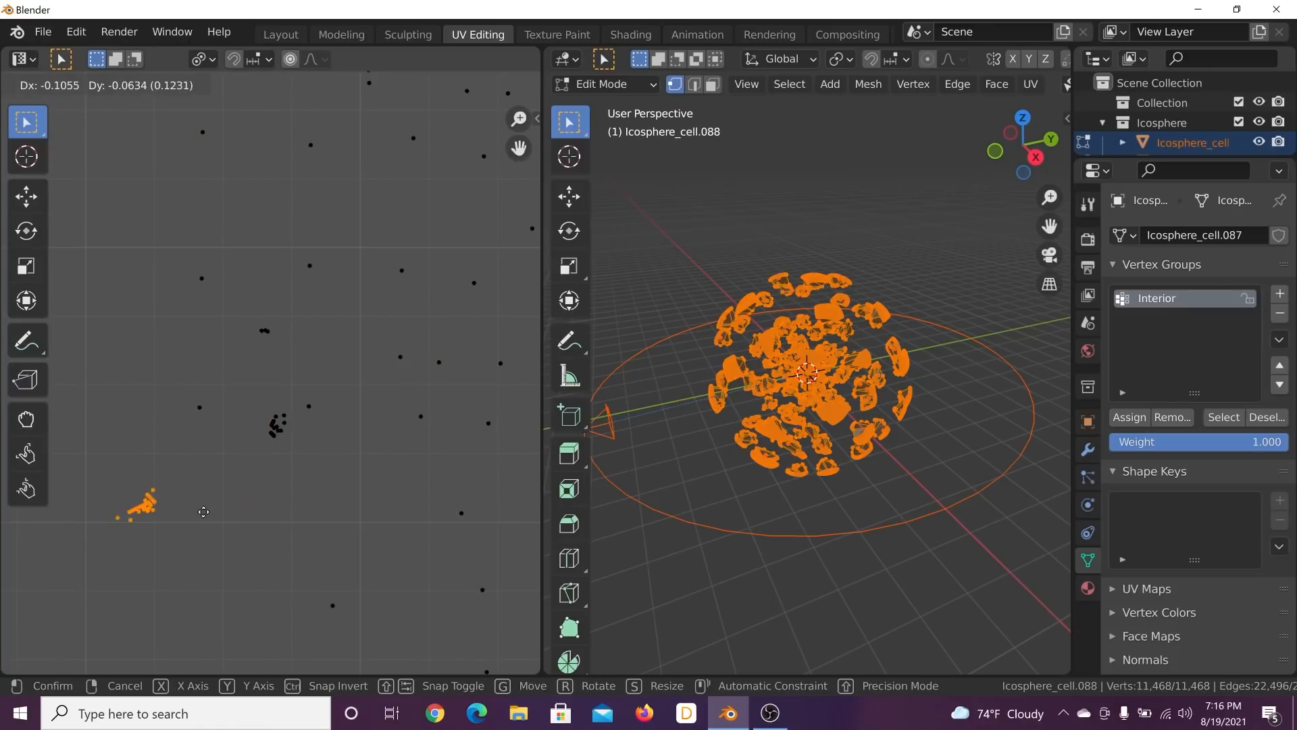
{"action": "left_click", "coordinate": [180, 538]}
Step: Spread the remaining clustered UV points by moving two more groups apart into free areas
{"action": "left_click_drag", "start_coordinate": [252, 385], "coordinate": [334, 455]}
{"action": "key", "text": "g"}
{"action": "left_click", "coordinate": [334, 348]}
{"action": "left_click_drag", "start_coordinate": [115, 502], "coordinate": [139, 576]}
{"action": "key", "text": "g"}
{"action": "left_click", "coordinate": [208, 385]}
{"action": "scroll", "coordinate": [219, 405], "scroll_direction": "down", "scroll_amount": 9}
{"action": "left_click", "coordinate": [382, 348]}
{"action": "scroll", "coordinate": [355, 390], "scroll_direction": "up", "scroll_amount": 4}
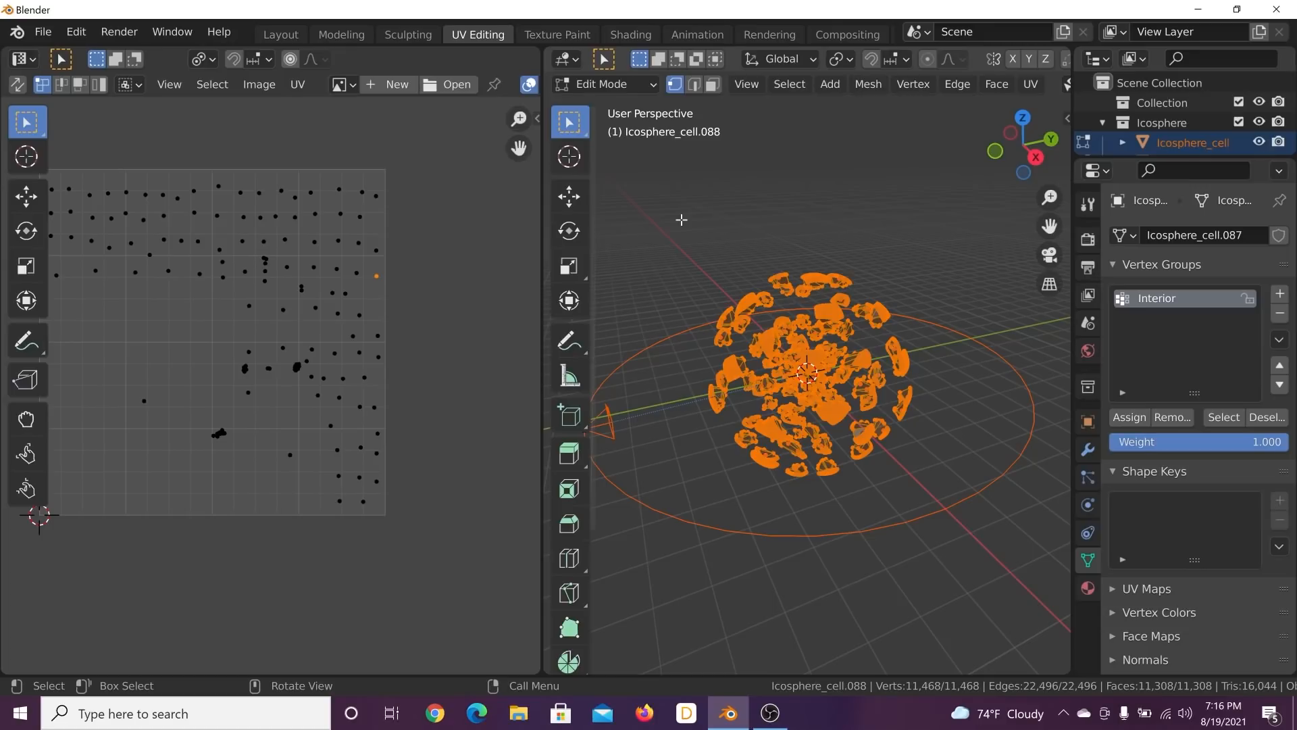
Step: Return to Object Mode in the Shading workspace, enlarge the node editor, and show the rendered viewport without overlays
{"action": "left_click", "coordinate": [631, 35]}
{"action": "scroll", "coordinate": [529, 545], "scroll_direction": "up", "scroll_amount": 3}
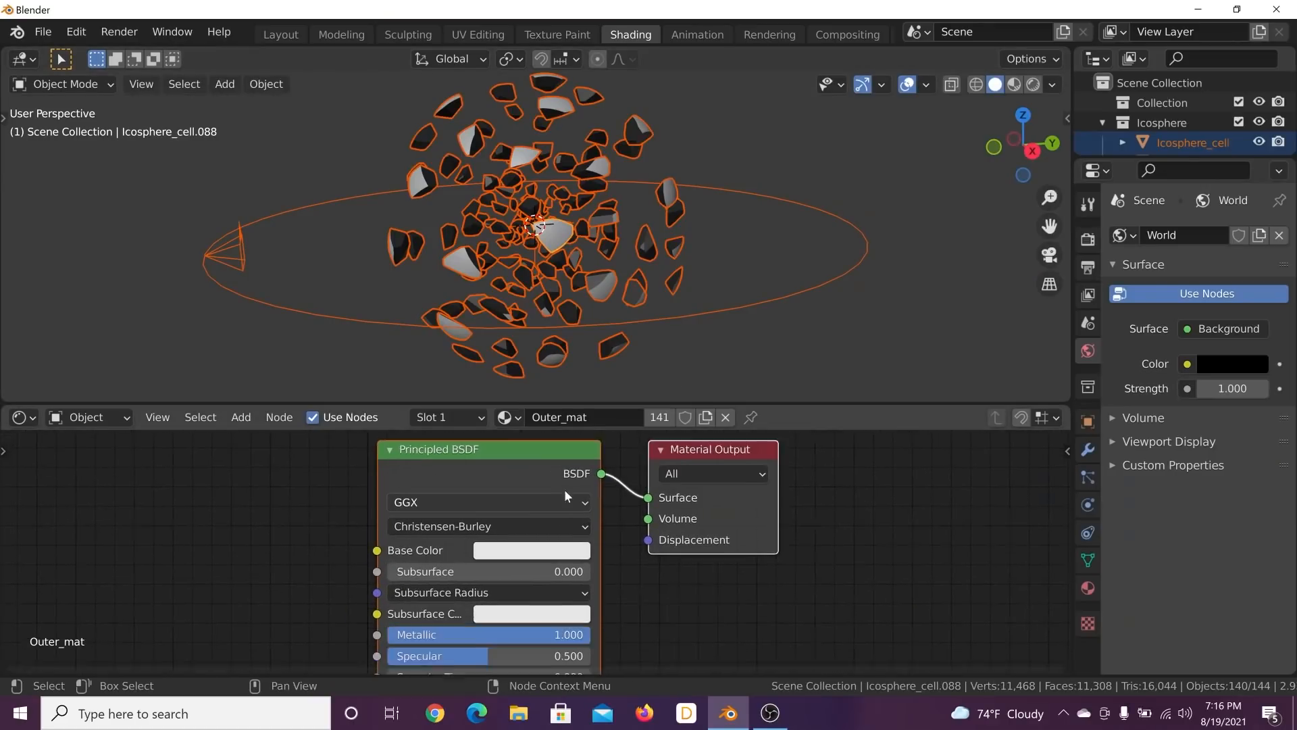
{"action": "left_click_drag", "start_coordinate": [800, 404], "coordinate": [803, 325]}
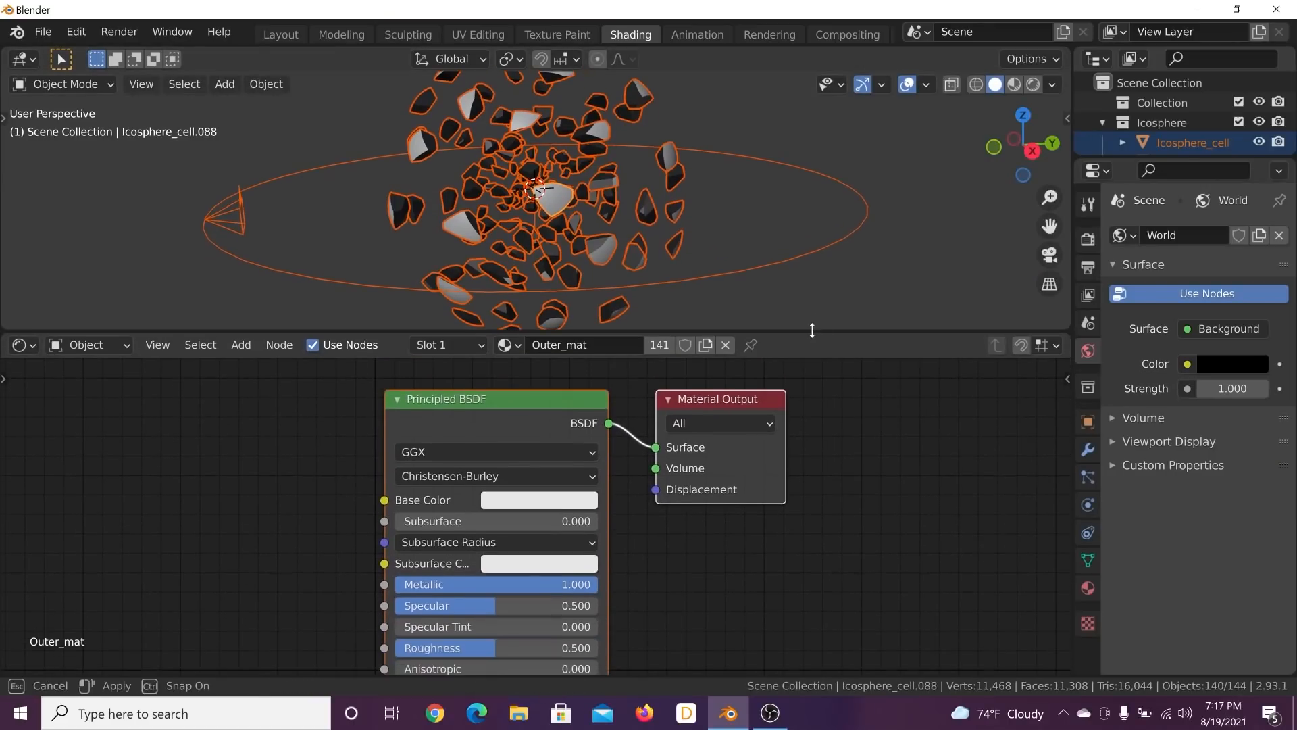
{"action": "left_click", "coordinate": [1033, 84]}
{"action": "scroll", "coordinate": [722, 212], "scroll_direction": "up", "scroll_amount": 5}
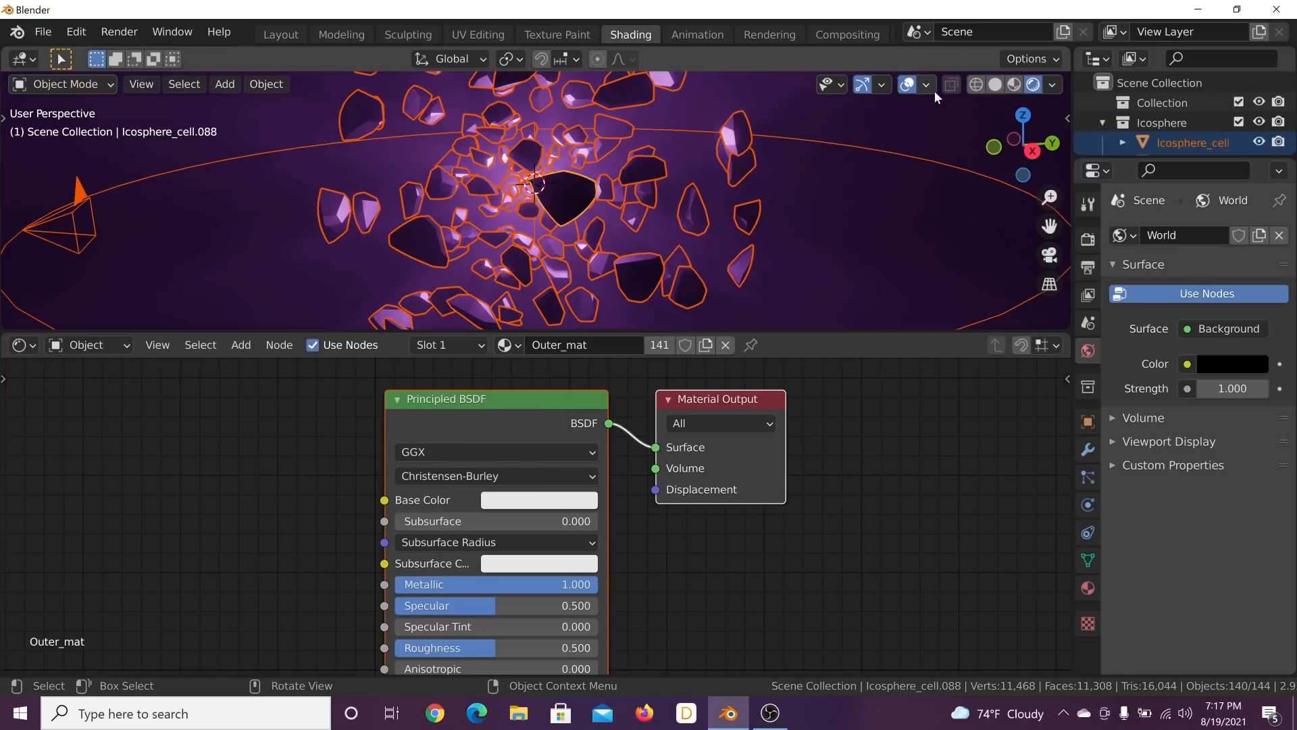
{"action": "left_click", "coordinate": [907, 84]}
{"action": "scroll", "coordinate": [631, 201], "scroll_direction": "up", "scroll_amount": 3}
{"action": "middle_click_drag", "start_coordinate": [565, 491], "coordinate": [655, 497]}
{"action": "scroll", "coordinate": [655, 498], "scroll_direction": "down", "scroll_amount": 2}
{"action": "middle_click_drag", "start_coordinate": [468, 659], "coordinate": [565, 514]}
{"action": "scroll", "coordinate": [565, 513], "scroll_direction": "up", "scroll_amount": 1}
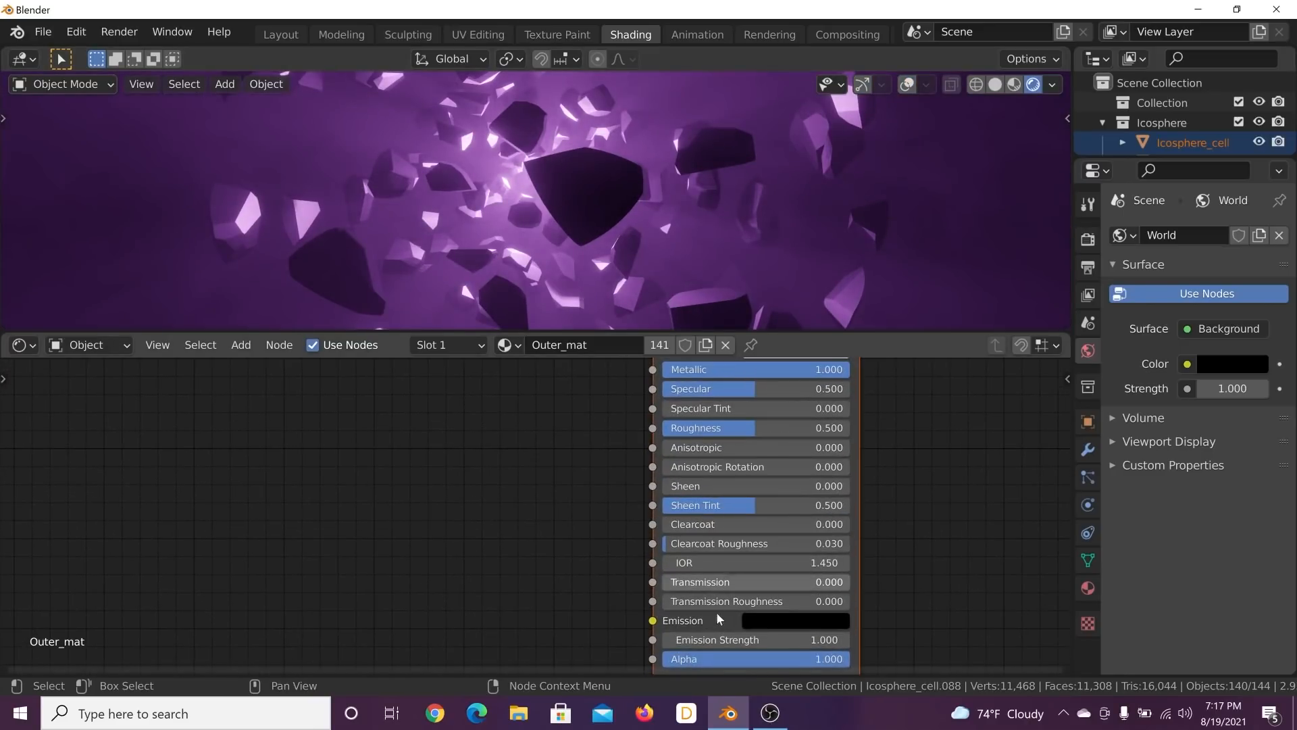
{"action": "left_click_drag", "start_coordinate": [731, 640], "coordinate": [862, 639]}
{"action": "key", "text": "ctrl+z"}
Step: Add a ColorRamp node to Outer_mat and connect its Color output to the Principled BSDF's Emission input
{"action": "key", "text": "shift+a"}
{"action": "left_click", "coordinate": [466, 460]}
{"action": "type", "text": "COL"}
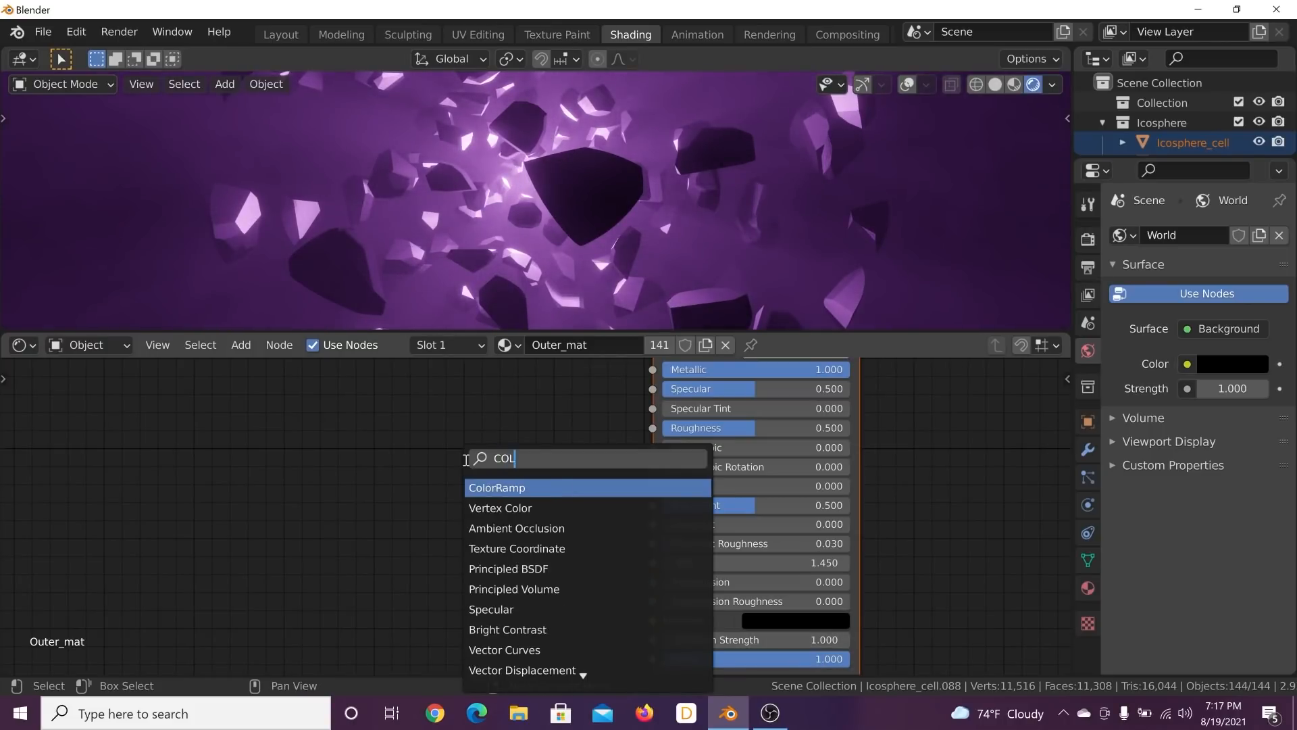
{"action": "left_click", "coordinate": [519, 488]}
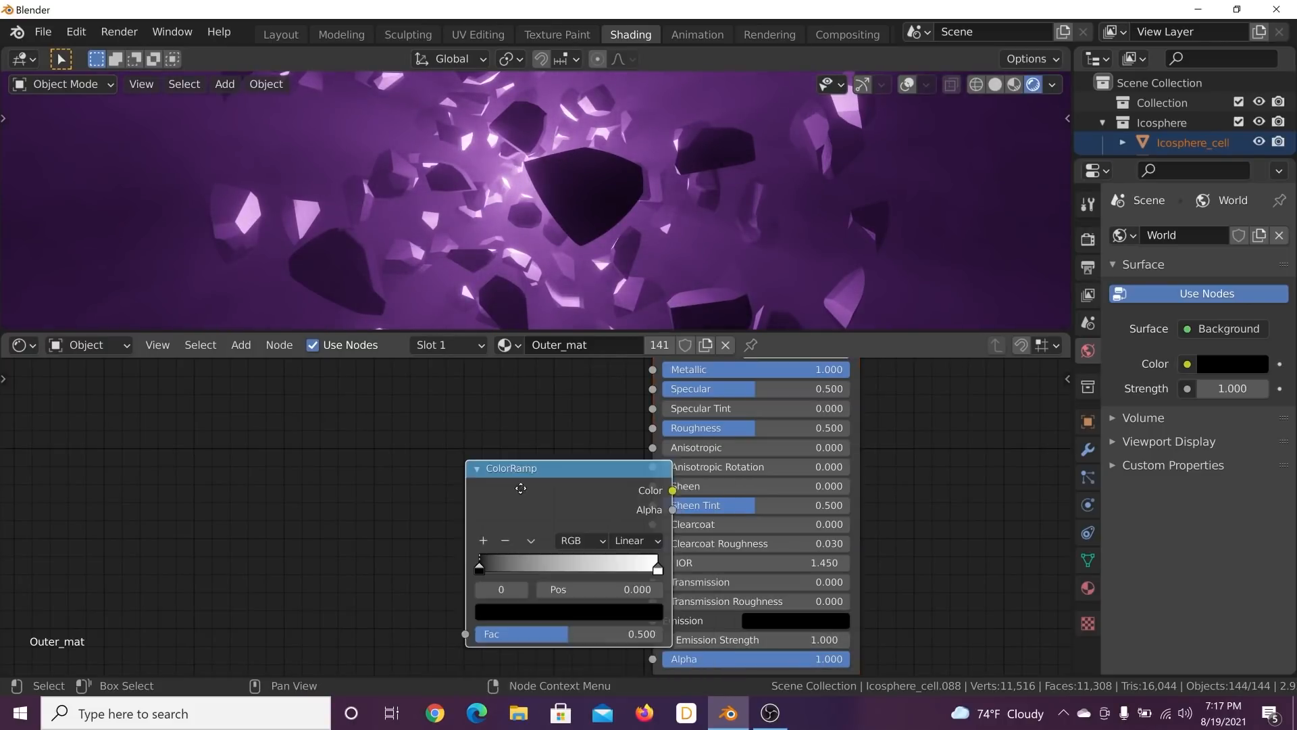
{"action": "left_click", "coordinate": [500, 547]}
{"action": "left_click_drag", "start_coordinate": [532, 567], "coordinate": [575, 532]}
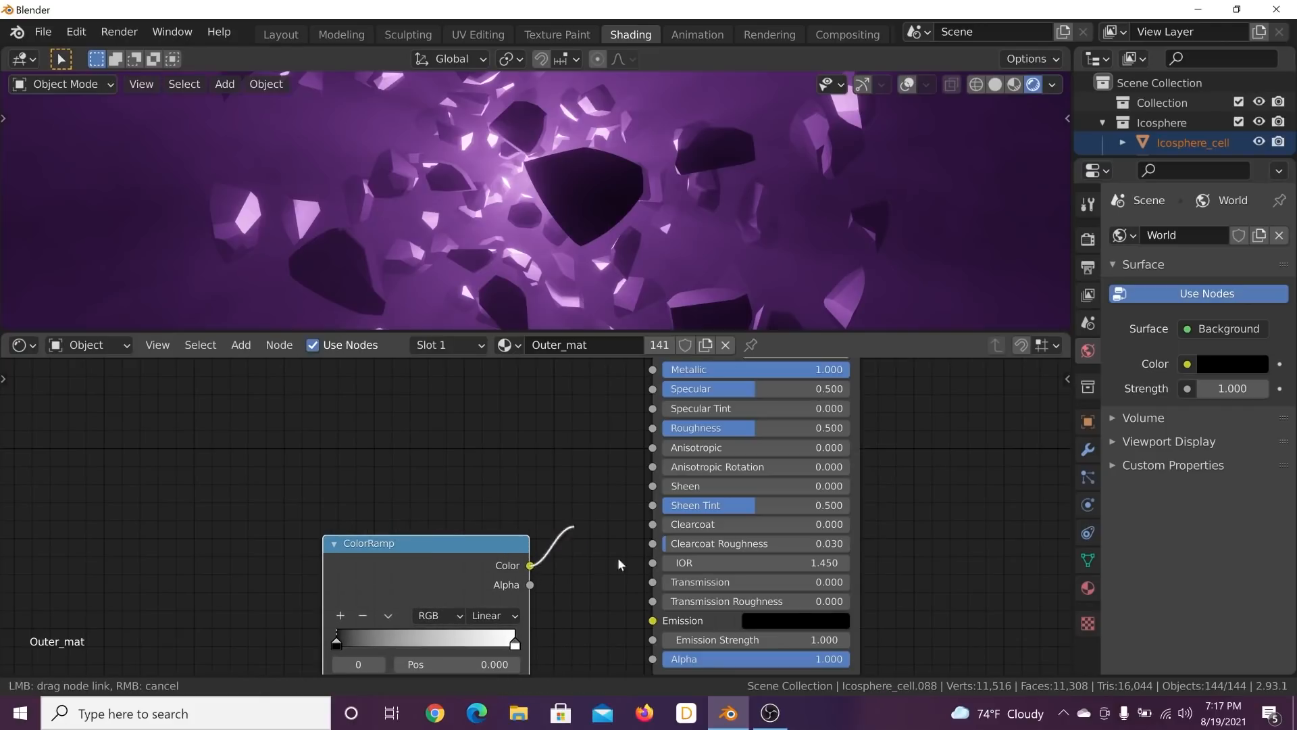
{"action": "left_click_drag", "start_coordinate": [668, 640], "coordinate": [658, 626]}
{"action": "middle_click_drag", "start_coordinate": [498, 580], "coordinate": [784, 508]}
{"action": "key", "text": "shift+a"}
{"action": "left_click", "coordinate": [476, 446]}
{"action": "type", "text": "NOI"}
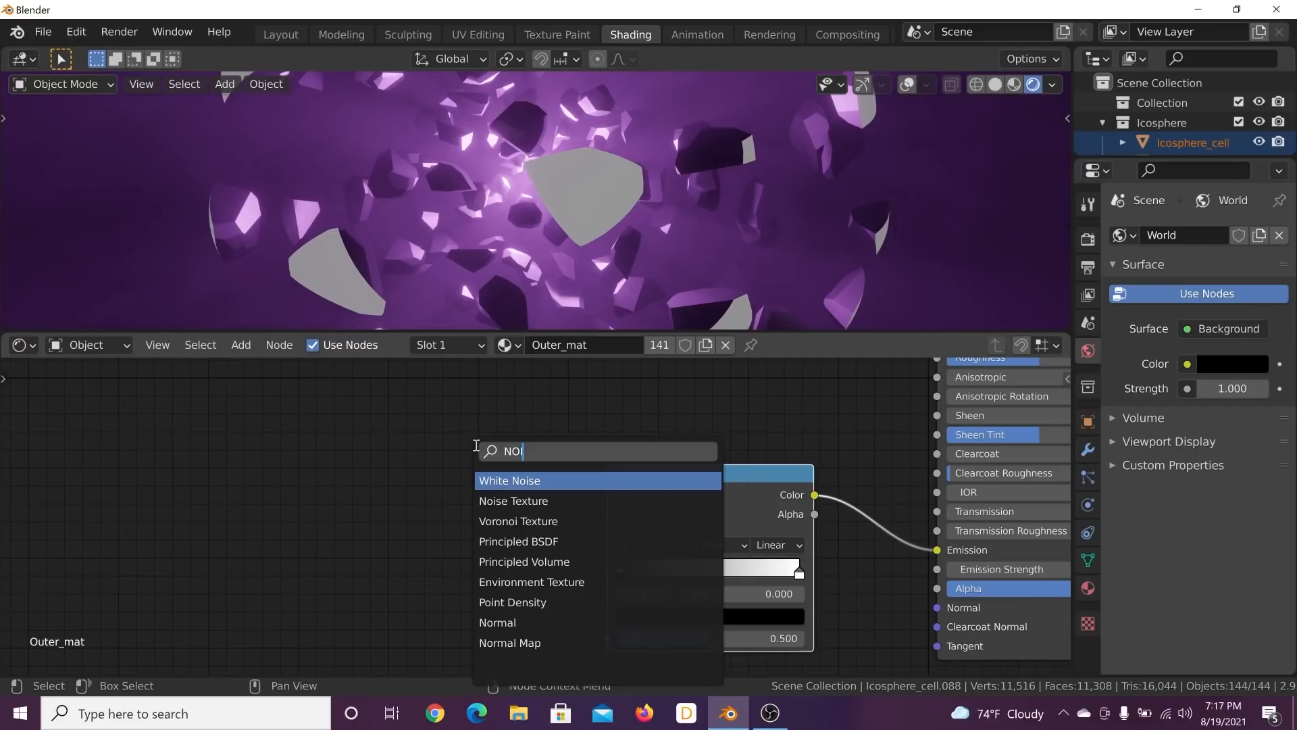
{"action": "key", "text": "Return"}
{"action": "left_click", "coordinate": [452, 516]}
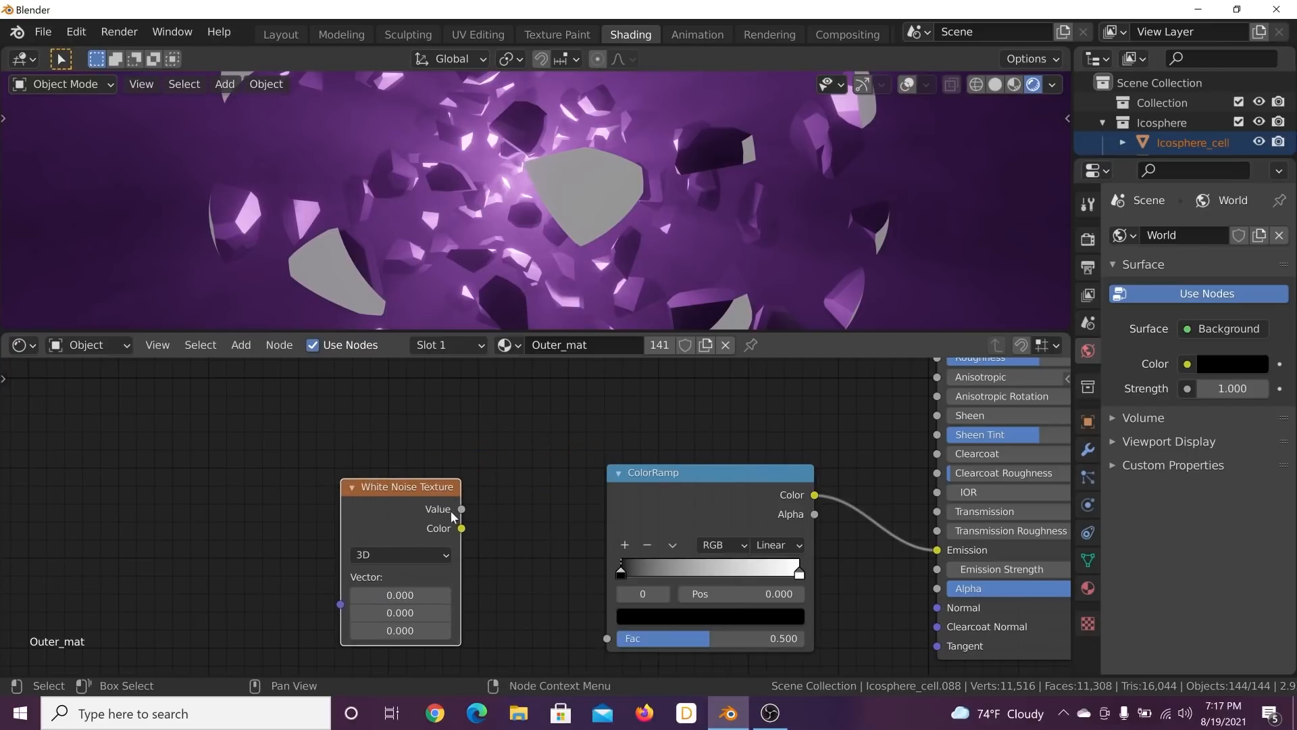
{"action": "left_click", "coordinate": [415, 553]}
{"action": "key", "text": "x"}
Step: Add a Noise Texture node ahead of the ColorRamp in the Outer_mat node tree
{"action": "key", "text": "shift+a"}
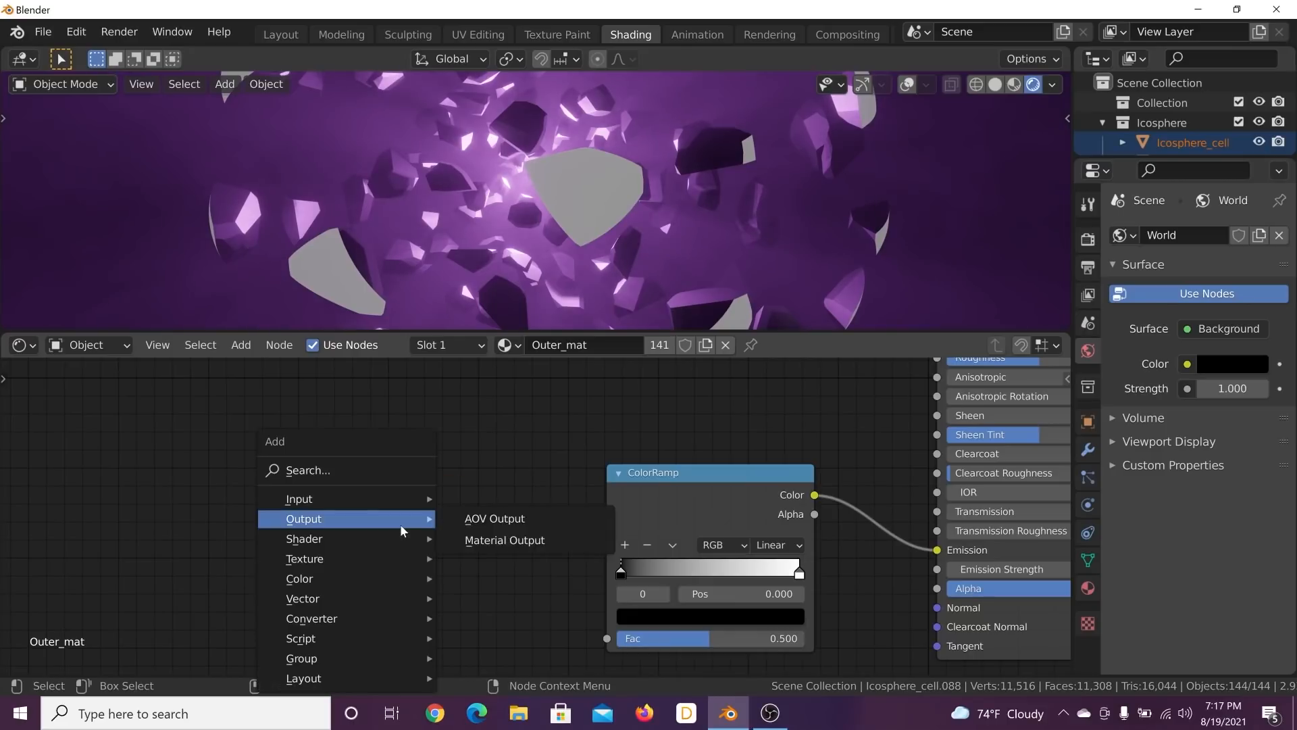
{"action": "left_click", "coordinate": [344, 459]}
{"action": "type", "text": "NOI"}
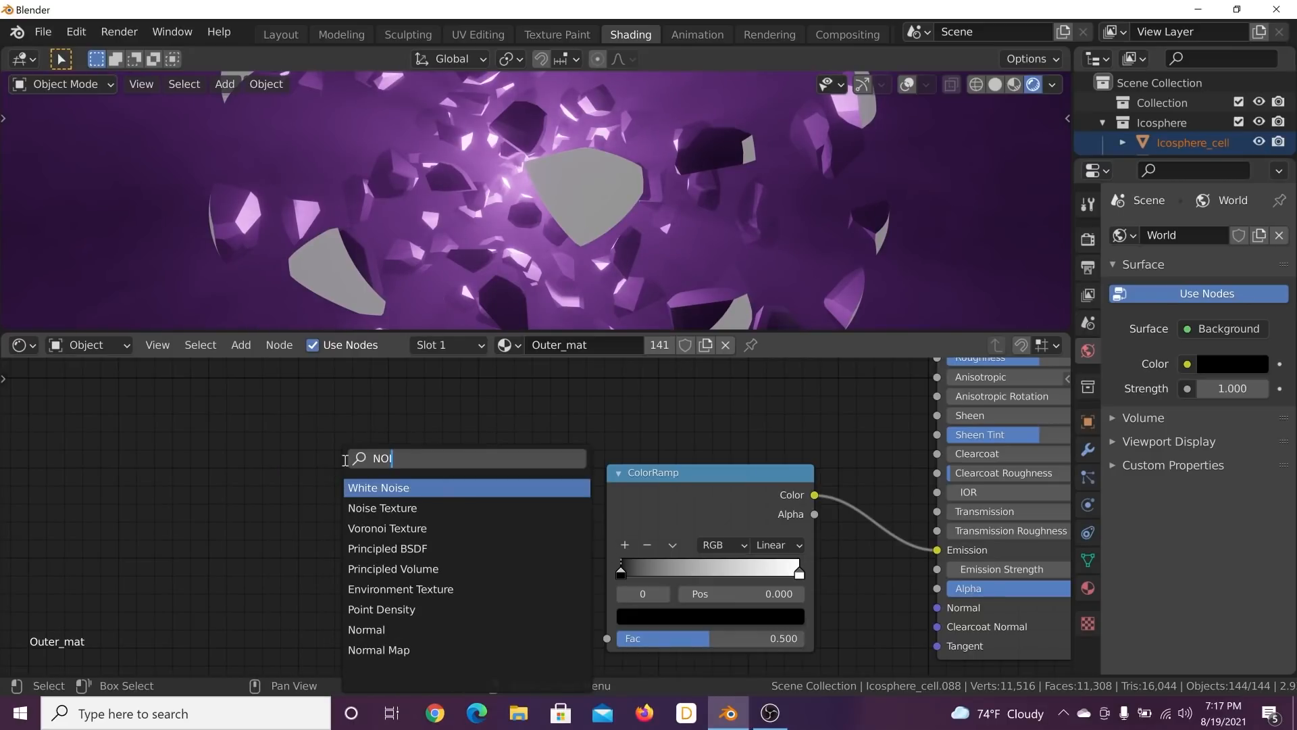
{"action": "left_click", "coordinate": [371, 508]}
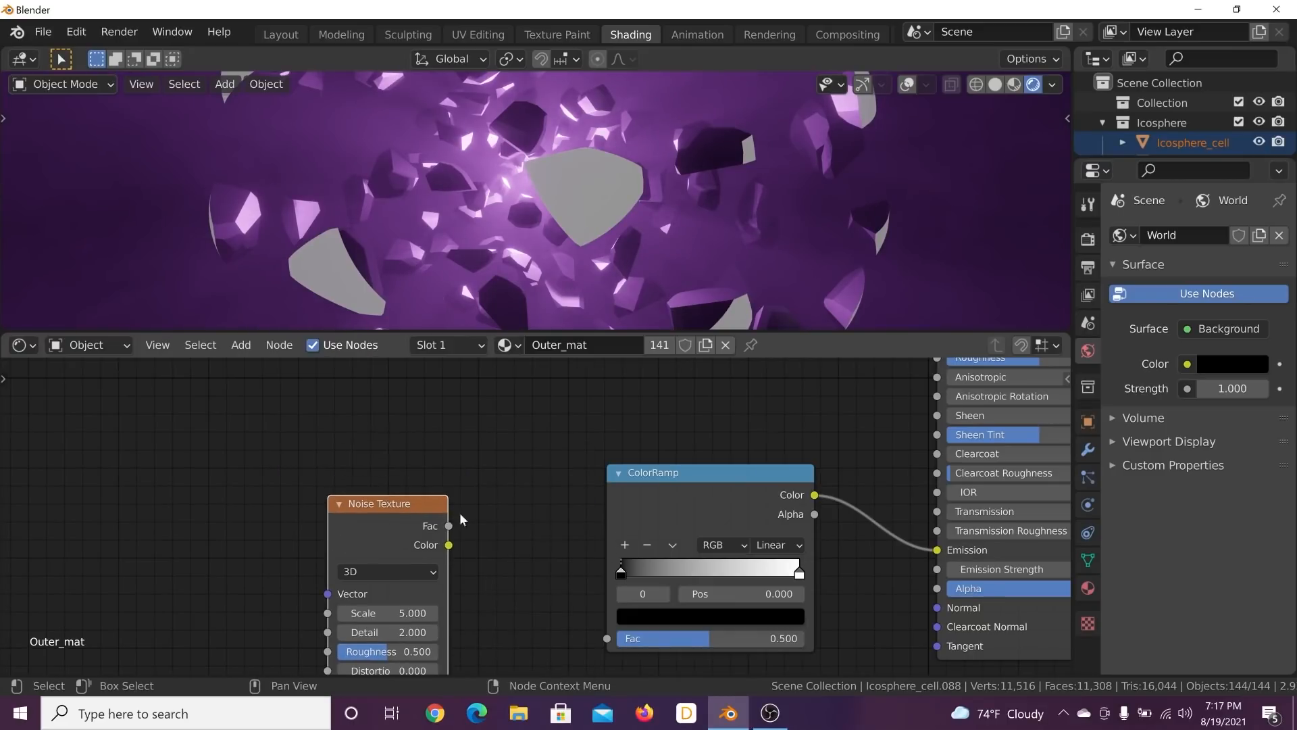
Step: Connect the Noise Texture's Fac output to the ColorRamp's Fac input, and feed the noise's Vector input from a new Mapping node
{"action": "left_click_drag", "start_coordinate": [451, 535], "coordinate": [560, 594]}
{"action": "left_click_drag", "start_coordinate": [609, 646], "coordinate": [610, 640]}
{"action": "middle_click_drag", "start_coordinate": [206, 467], "coordinate": [362, 452]}
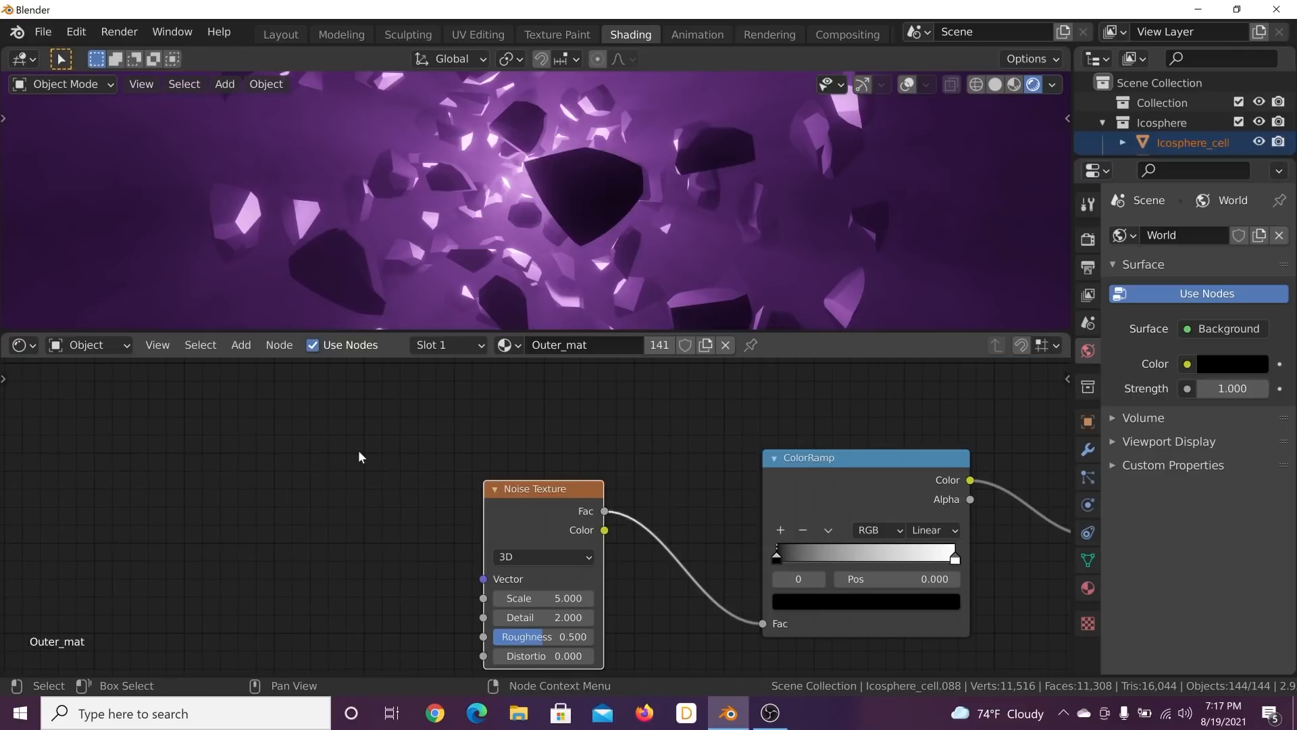
{"action": "key", "text": "shift+a"}
{"action": "left_click", "coordinate": [360, 452]}
{"action": "type", "text": "MAP"}
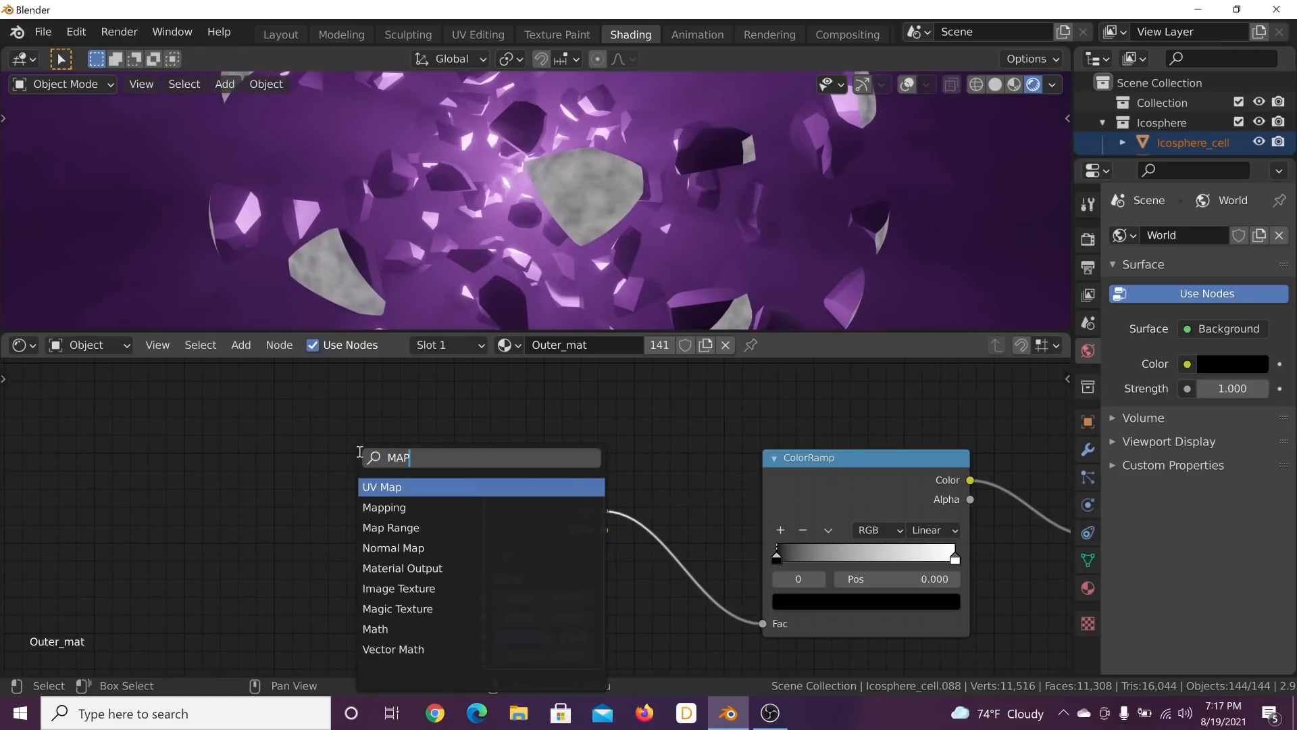
{"action": "left_click", "coordinate": [384, 507]}
{"action": "left_click", "coordinate": [353, 485]}
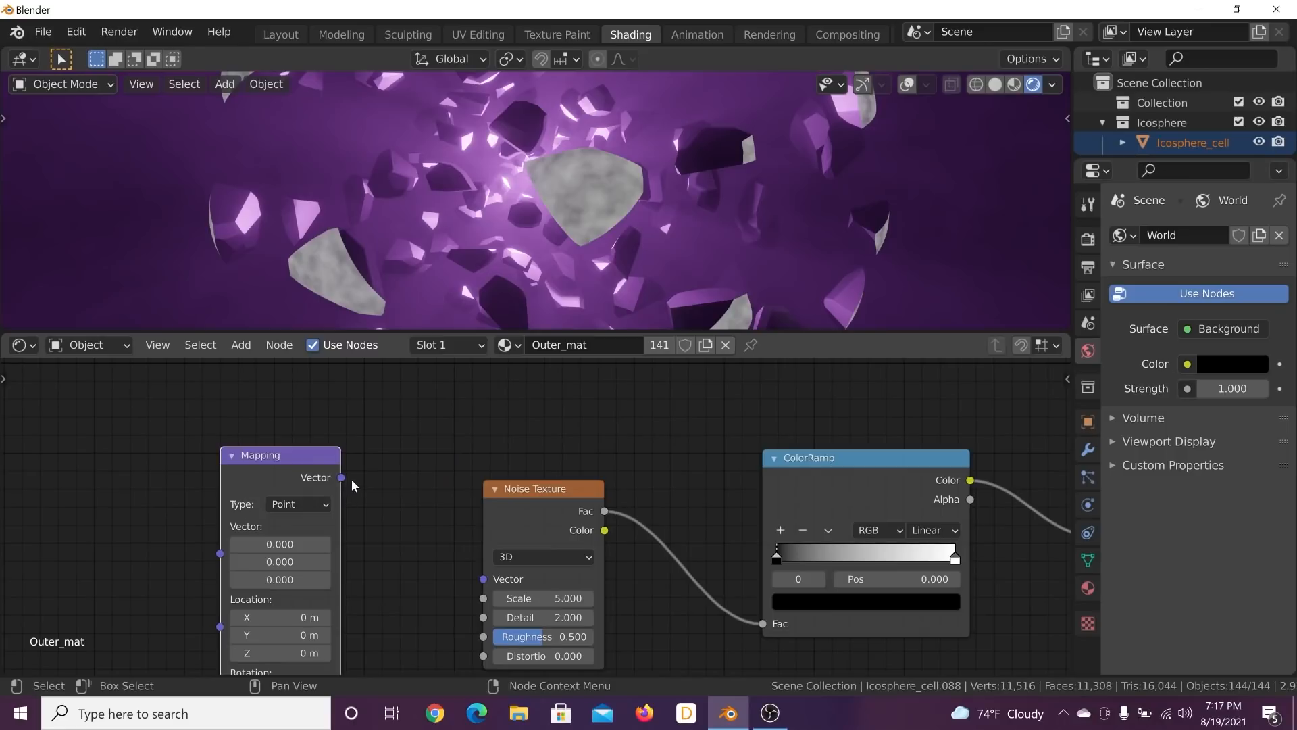
{"action": "left_click_drag", "start_coordinate": [342, 477], "coordinate": [483, 578]}
Step: Add a Texture Coordinate node ahead of the Mapping node and connect its UV output to the Mapping's Vector input
{"action": "middle_click_drag", "start_coordinate": [52, 489], "coordinate": [336, 472]}
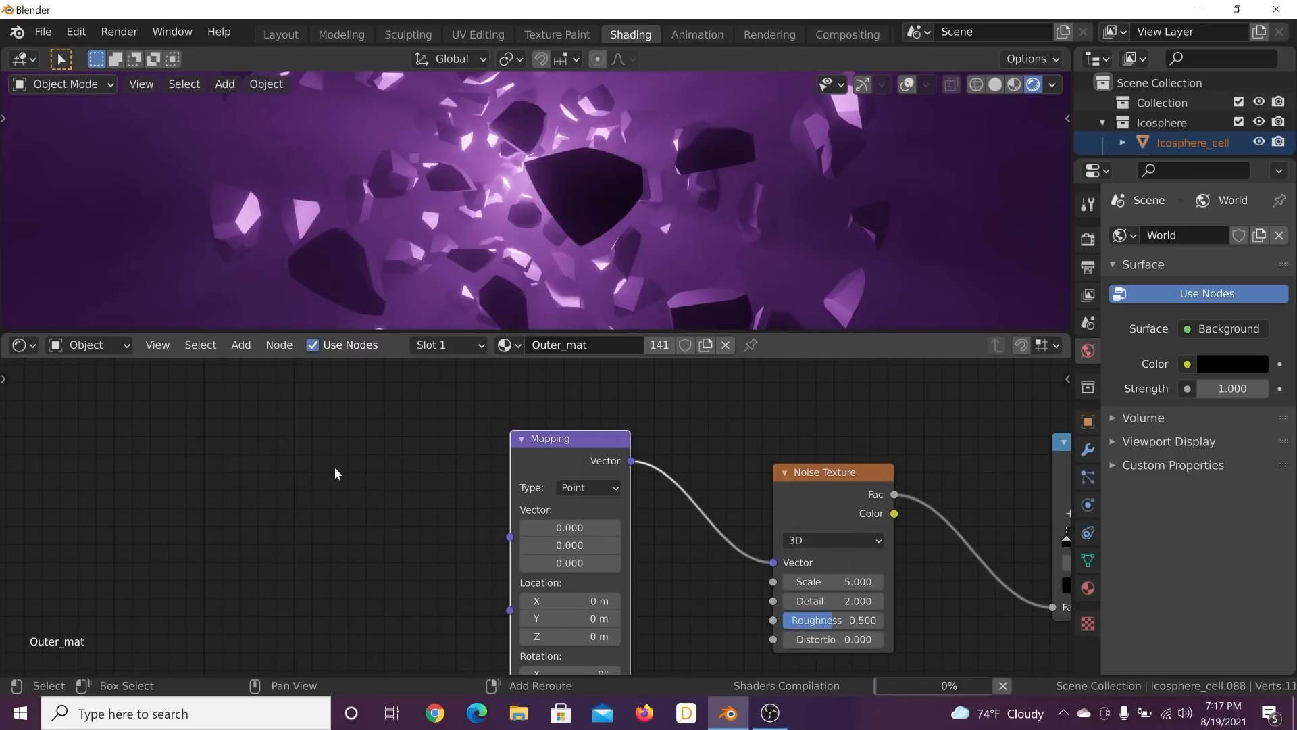
{"action": "key", "text": "shift+a"}
{"action": "left_click", "coordinate": [335, 468]}
{"action": "type", "text": "TEXTURE C"}
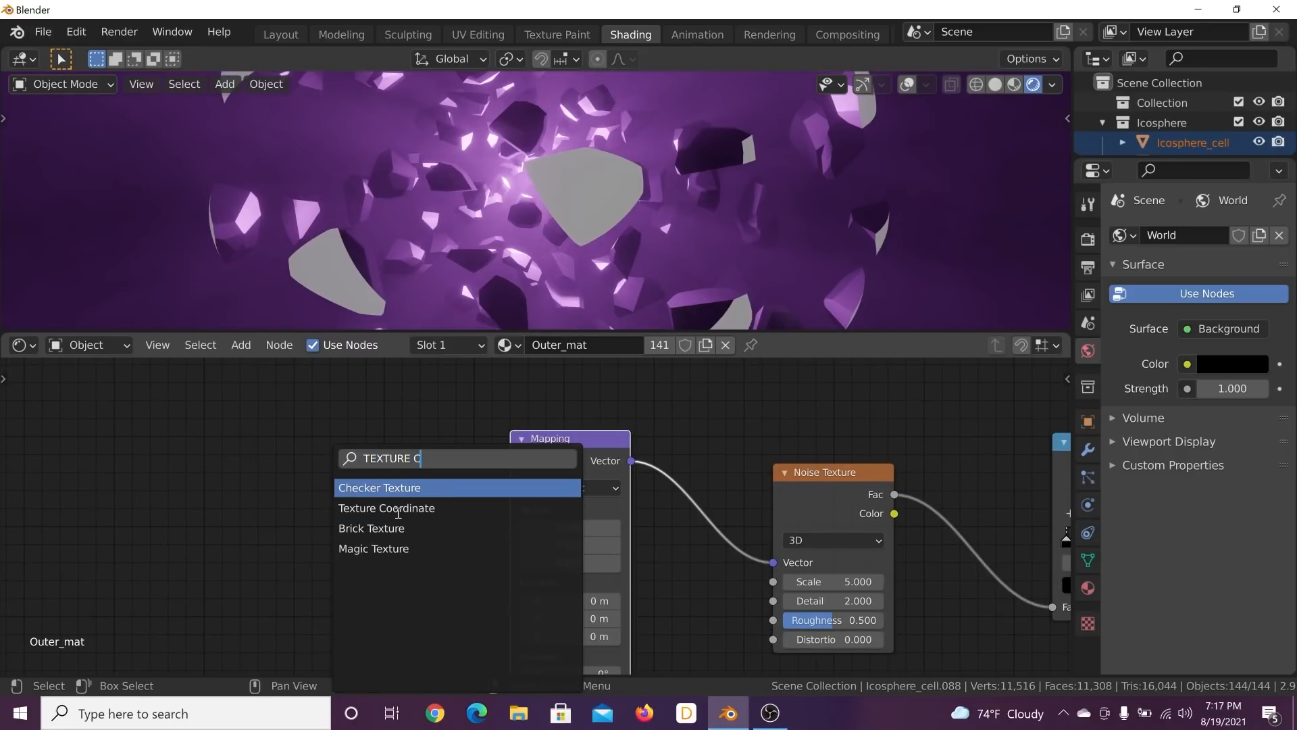
{"action": "left_click", "coordinate": [413, 508]}
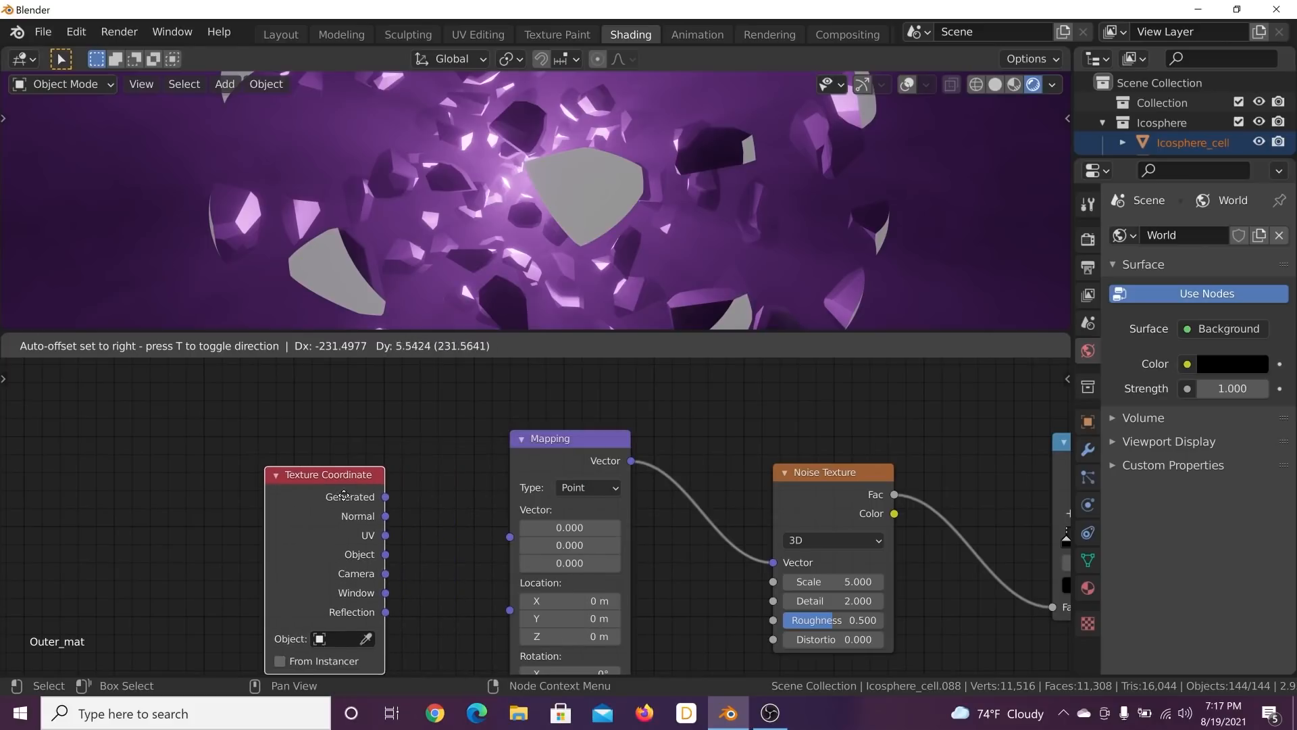
{"action": "left_click", "coordinate": [383, 509]}
{"action": "mouse_move", "coordinate": [383, 522]}
{"action": "left_mouse_down"}
{"action": "mouse_move", "coordinate": [424, 452]}
{"action": "mouse_move", "coordinate": [377, 523]}
{"action": "left_mouse_up"}
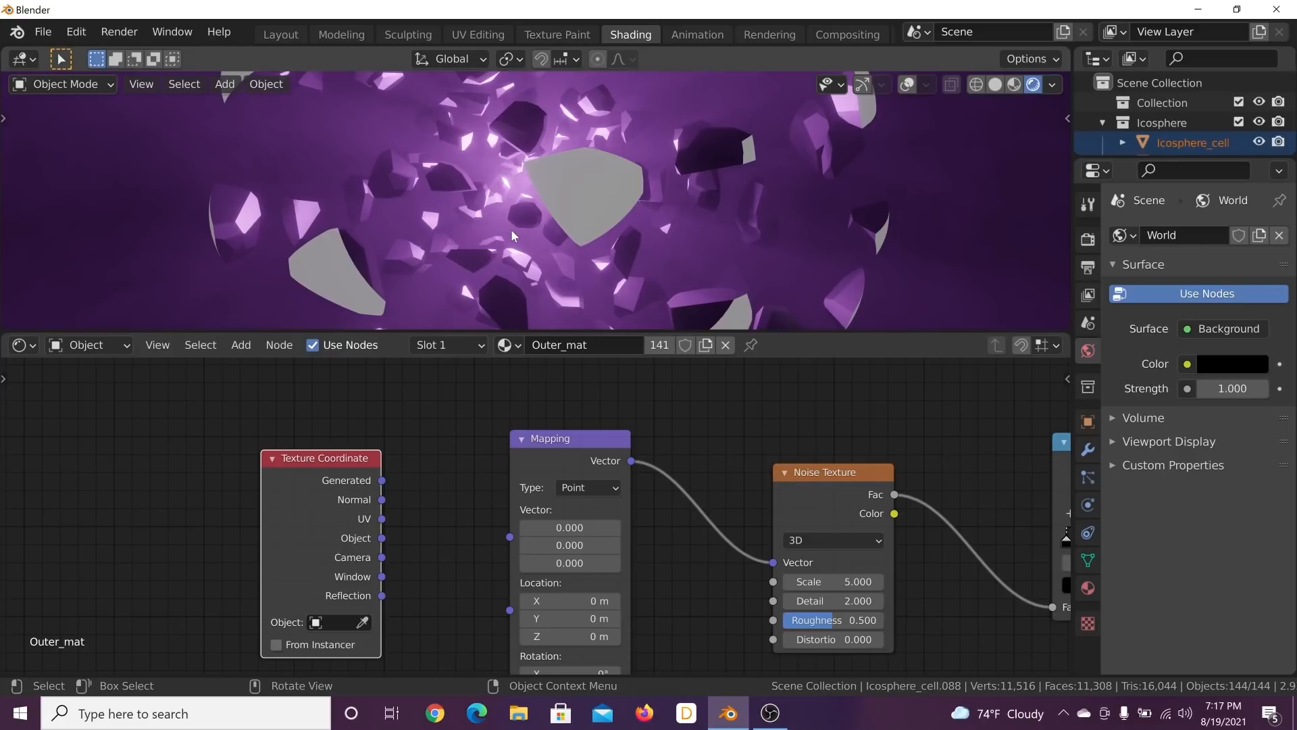
{"action": "left_click_drag", "start_coordinate": [383, 541], "coordinate": [510, 536]}
Step: Try moving the ColorRamp's black stop to position 0.375
{"action": "middle_click_drag", "start_coordinate": [615, 473], "coordinate": [373, 473]}
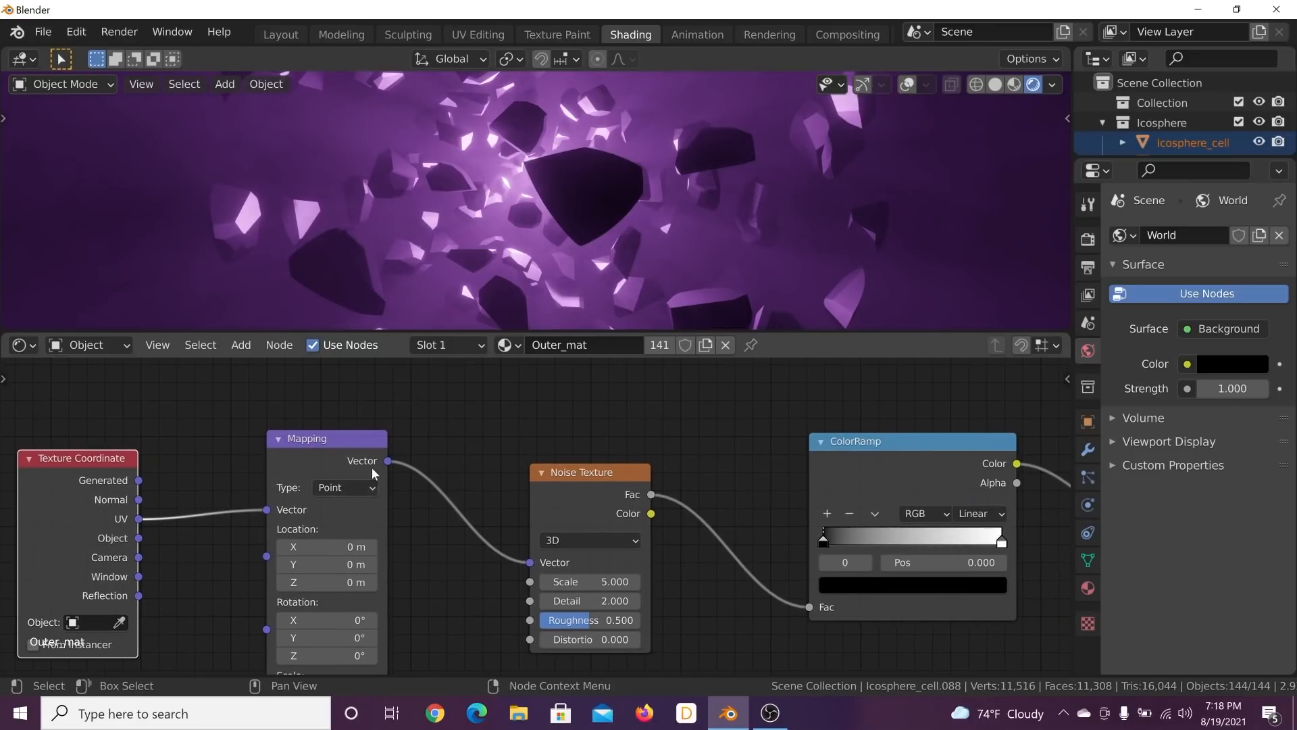
{"action": "middle_click_drag", "start_coordinate": [538, 501], "coordinate": [418, 499]}
{"action": "scroll", "coordinate": [541, 514], "scroll_direction": "up", "scroll_amount": 2}
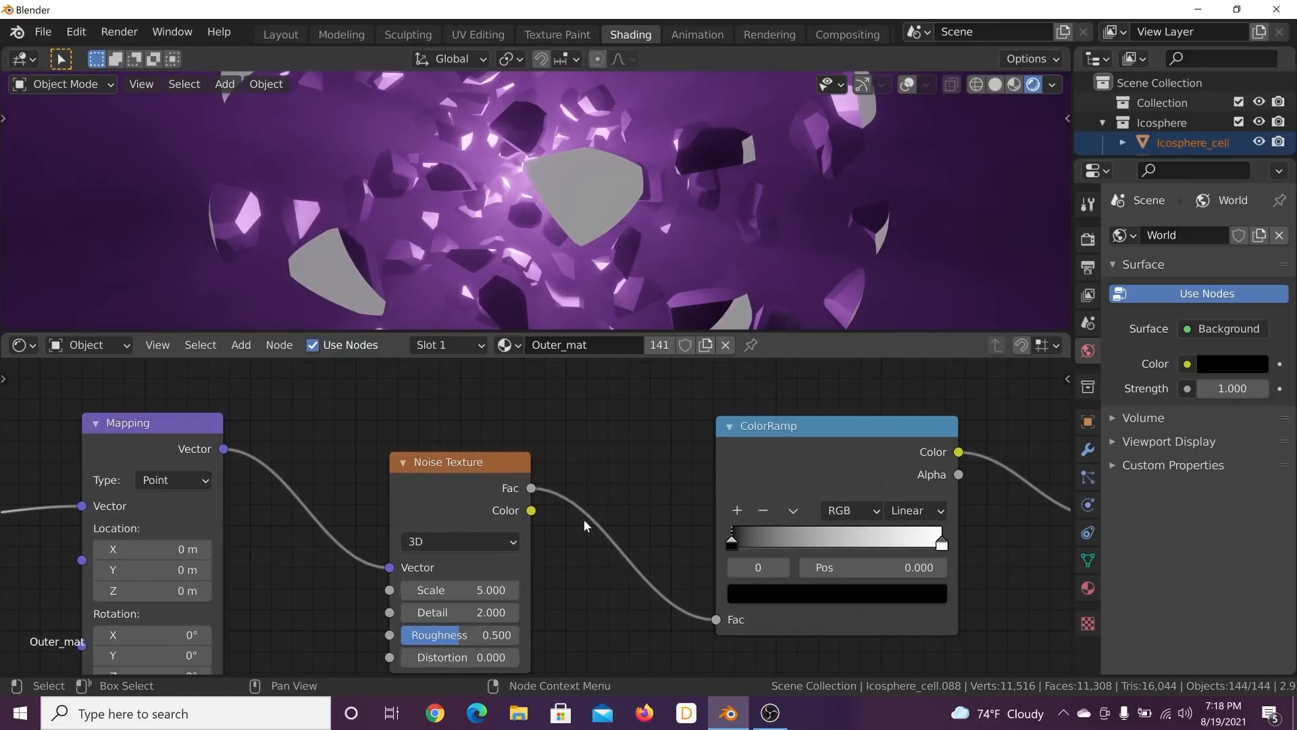
{"action": "left_click_drag", "start_coordinate": [744, 539], "coordinate": [824, 537]}
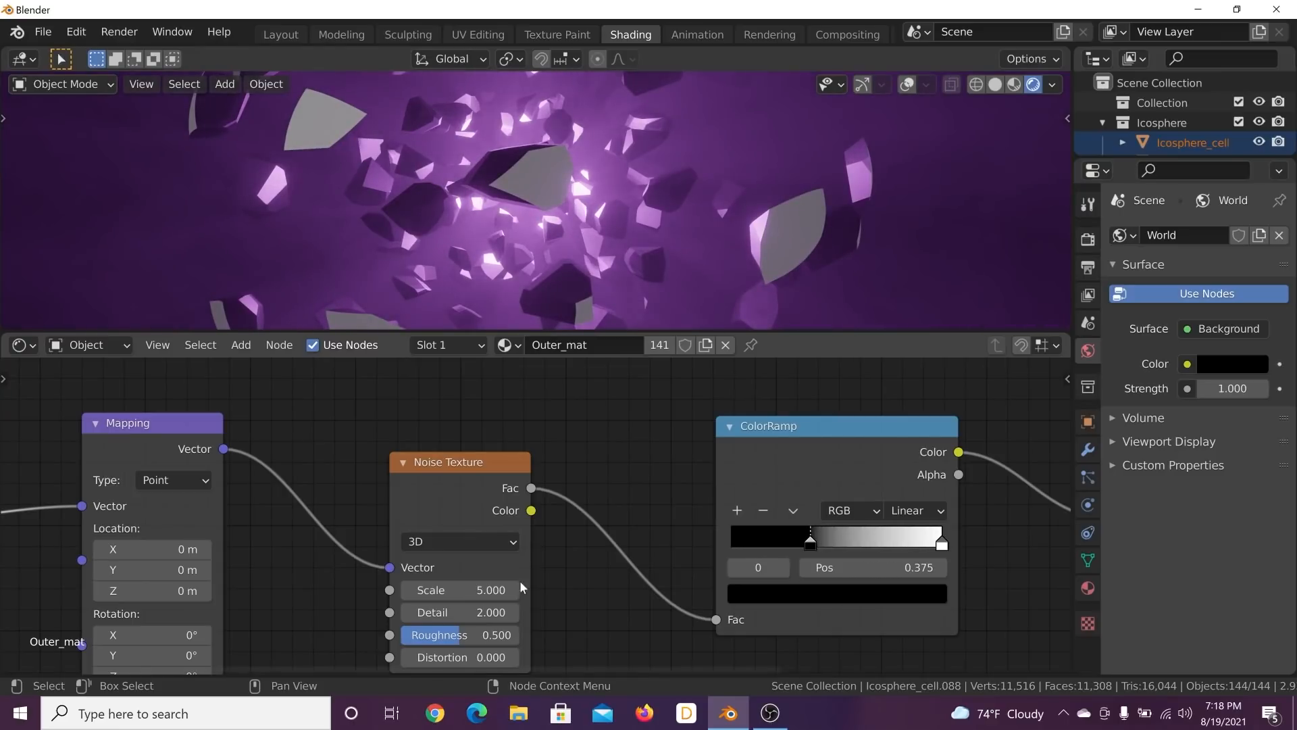
Step: Switch the Noise Texture to 4D and set its W value to 3.650
{"action": "left_click", "coordinate": [465, 540]}
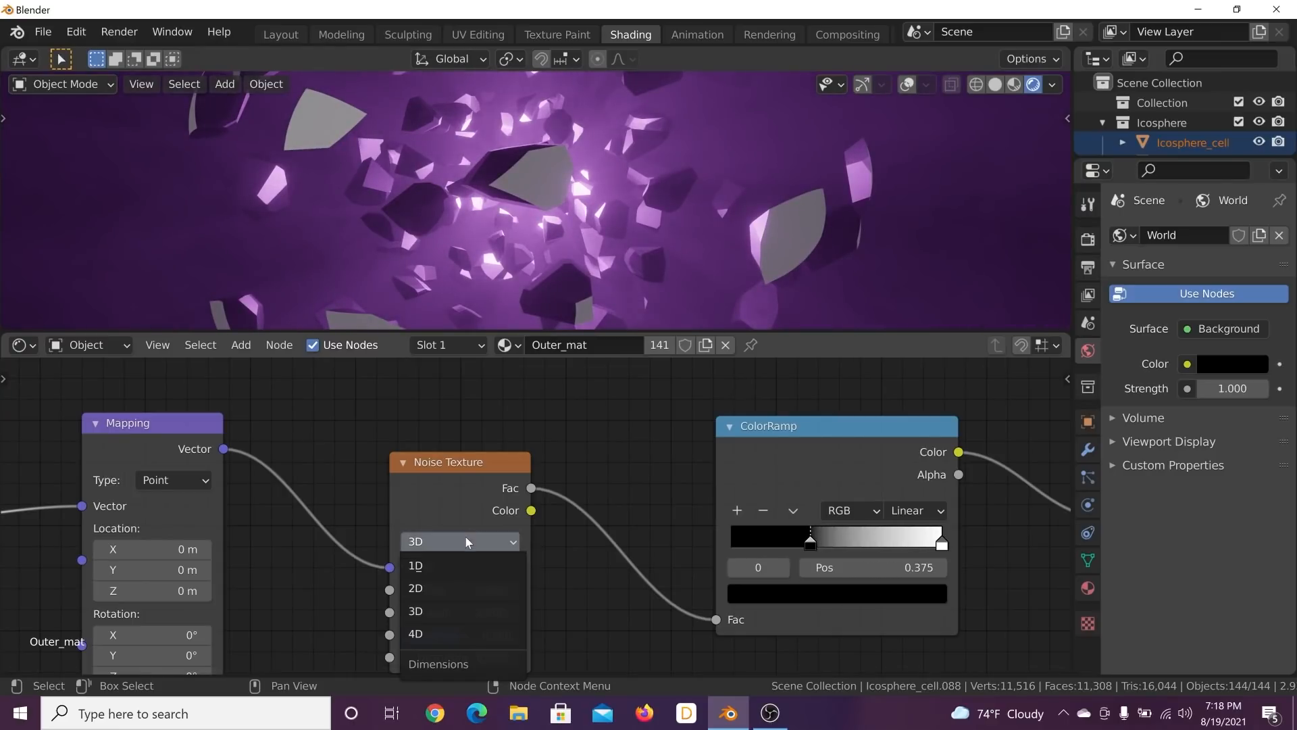
{"action": "left_click", "coordinate": [432, 629]}
{"action": "left_click_drag", "start_coordinate": [470, 592], "coordinate": [473, 592], "text": "shift"}
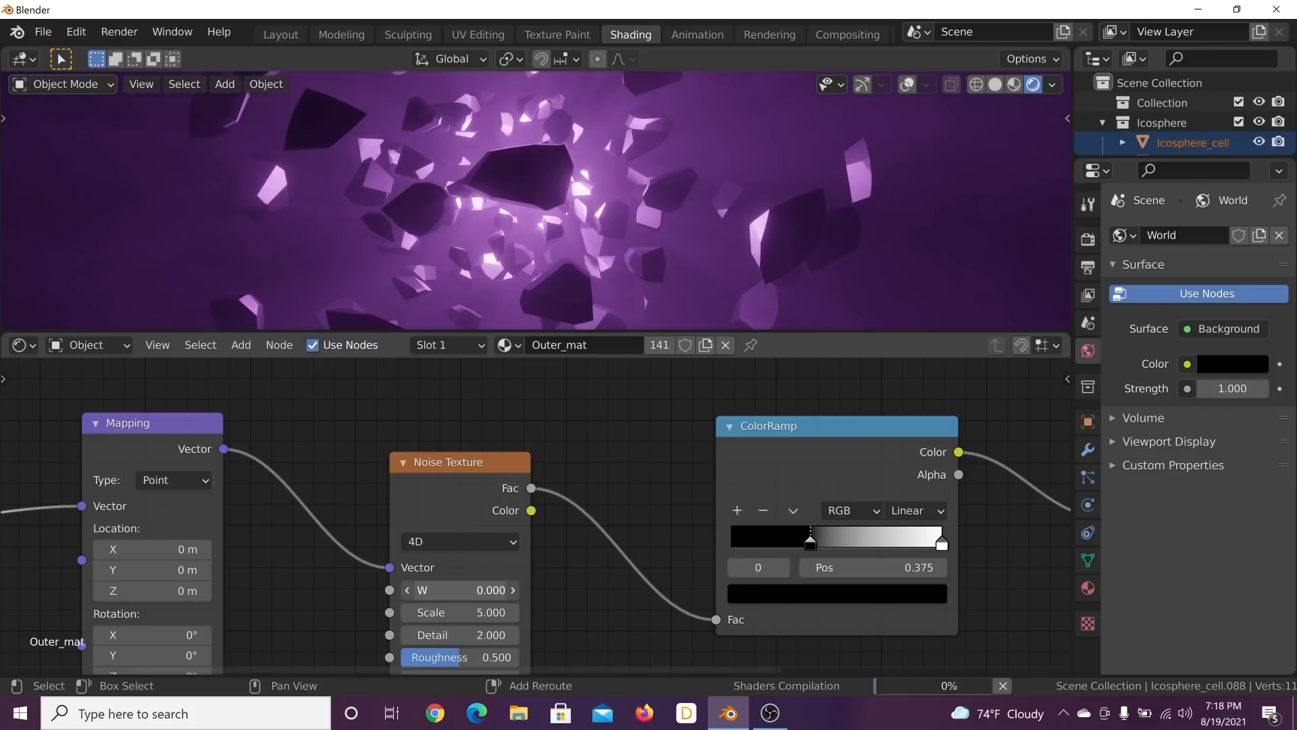
{"action": "left_click_drag", "start_coordinate": [473, 592], "coordinate": [716, 592]}
Step: Set the ColorRamp to Constant interpolation, with the black stop at the start and the white stop at position 0.474
{"action": "left_click", "coordinate": [915, 511]}
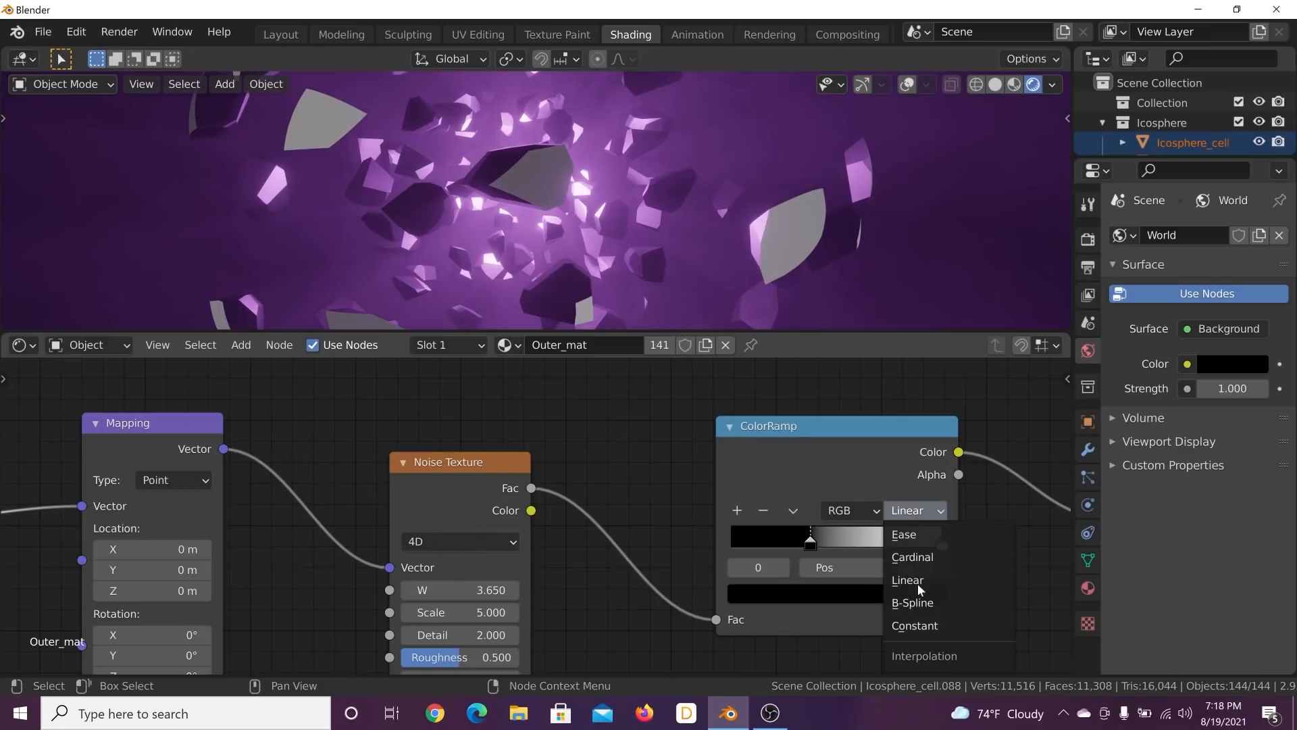
{"action": "left_click", "coordinate": [918, 625]}
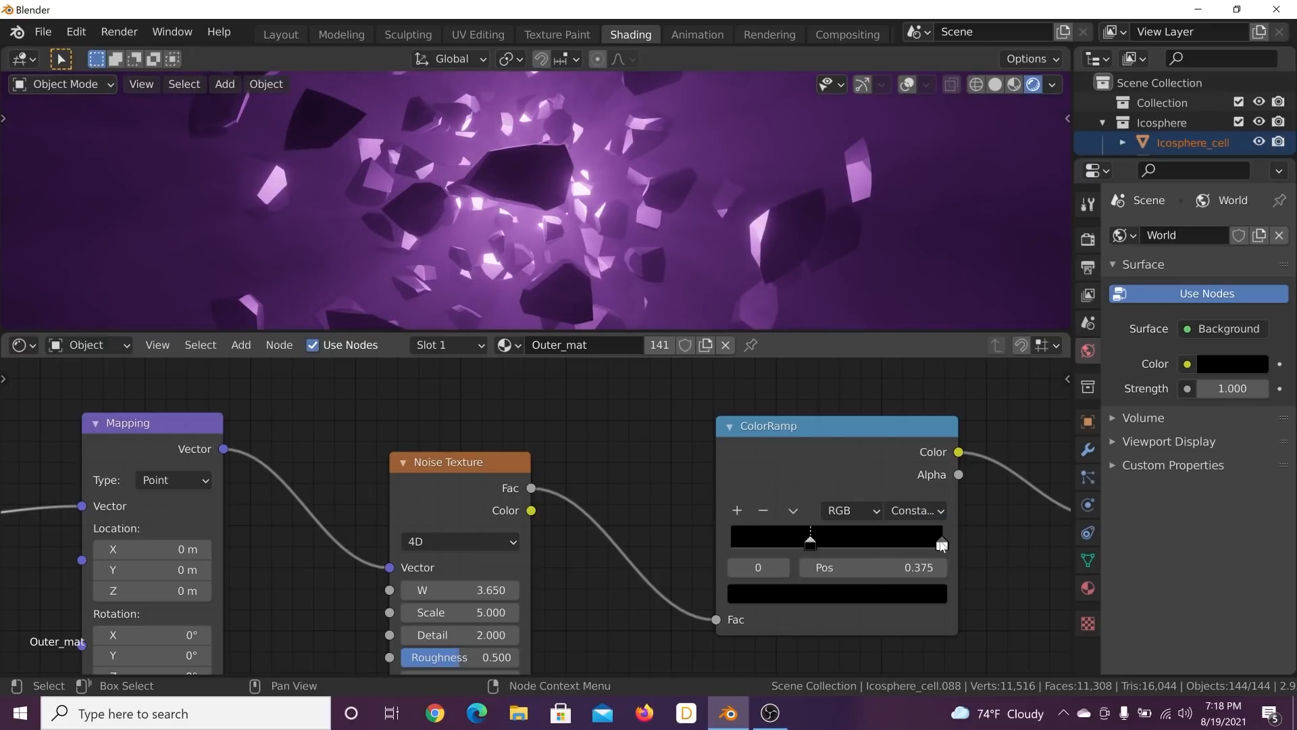
{"action": "left_click_drag", "start_coordinate": [810, 544], "coordinate": [729, 546]}
{"action": "left_click", "coordinate": [939, 541]}
{"action": "left_click_drag", "start_coordinate": [941, 543], "coordinate": [821, 545]}
Step: Raise the Principled BSDF's Emission Strength to 26.600 and color the ColorRamp's white stop bright green, hue 0.321 and saturation 0.943
{"action": "middle_click_drag", "start_coordinate": [953, 613], "coordinate": [560, 538]}
{"action": "middle_click_drag", "start_coordinate": [747, 496], "coordinate": [716, 534]}
{"action": "left_click_drag", "start_coordinate": [777, 503], "coordinate": [950, 502]}
{"action": "left_click", "coordinate": [477, 559]}
{"action": "left_click_drag", "start_coordinate": [392, 377], "coordinate": [338, 312]}
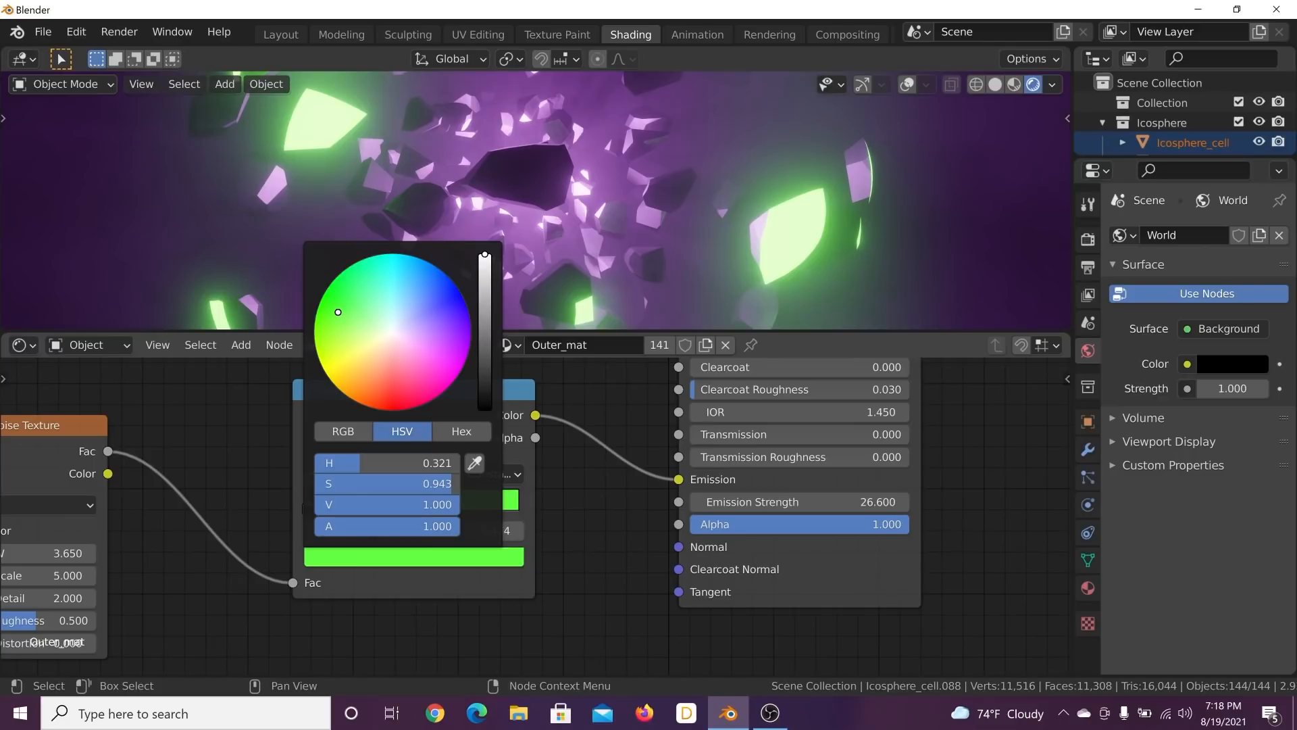
Step: Vary the Noise Texture's W value during animation playback, stop the playback, and leave W at 15.110
{"action": "middle_click_drag", "start_coordinate": [346, 518], "coordinate": [785, 527]}
{"action": "left_click_drag", "start_coordinate": [452, 562], "coordinate": [641, 562], "text": "shift"}
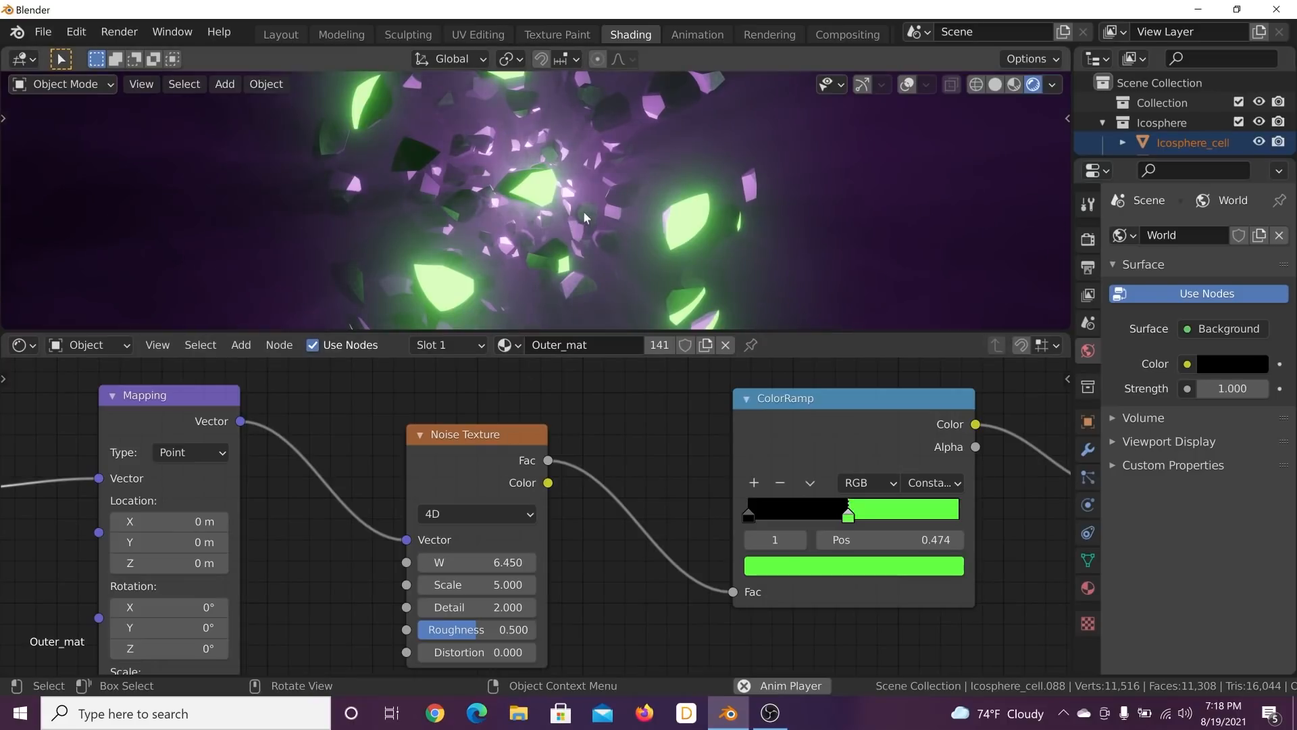
{"action": "left_click_drag", "start_coordinate": [473, 562], "coordinate": [823, 562], "text": "shift"}
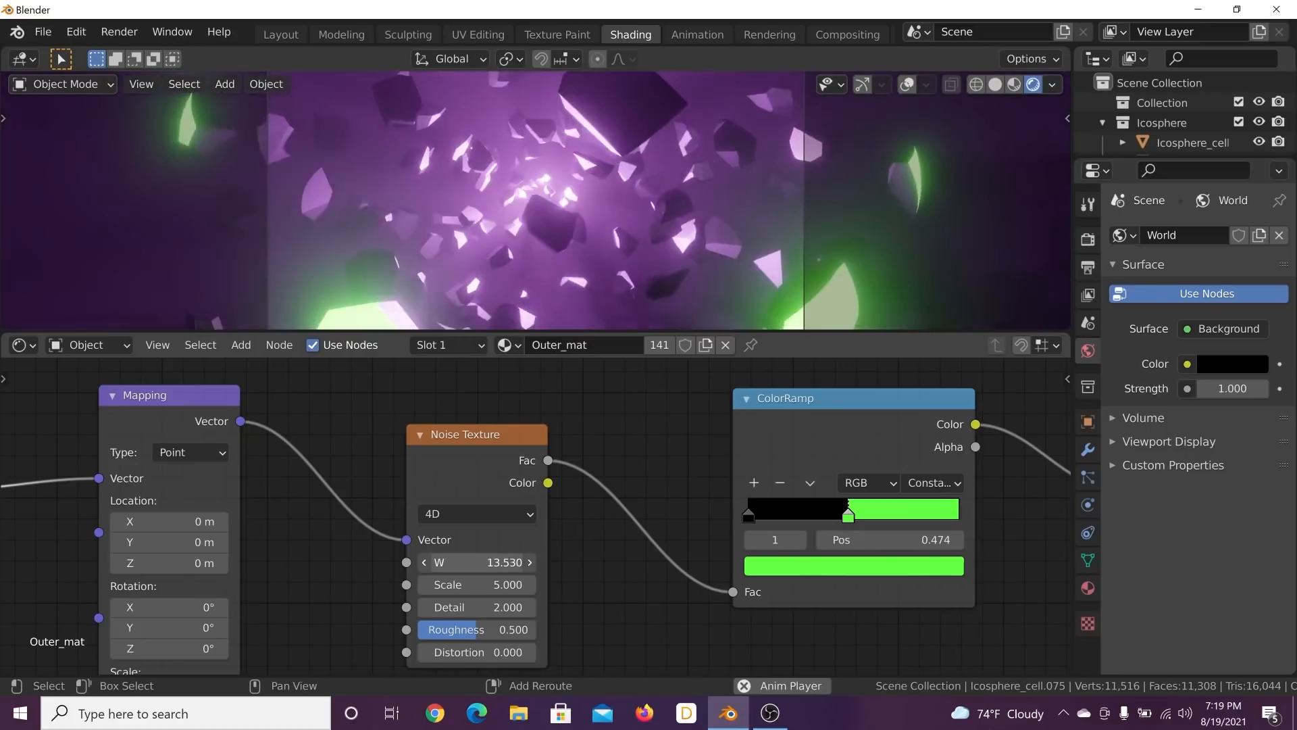
{"action": "key", "text": "space"}
{"action": "right_click", "coordinate": [480, 568]}
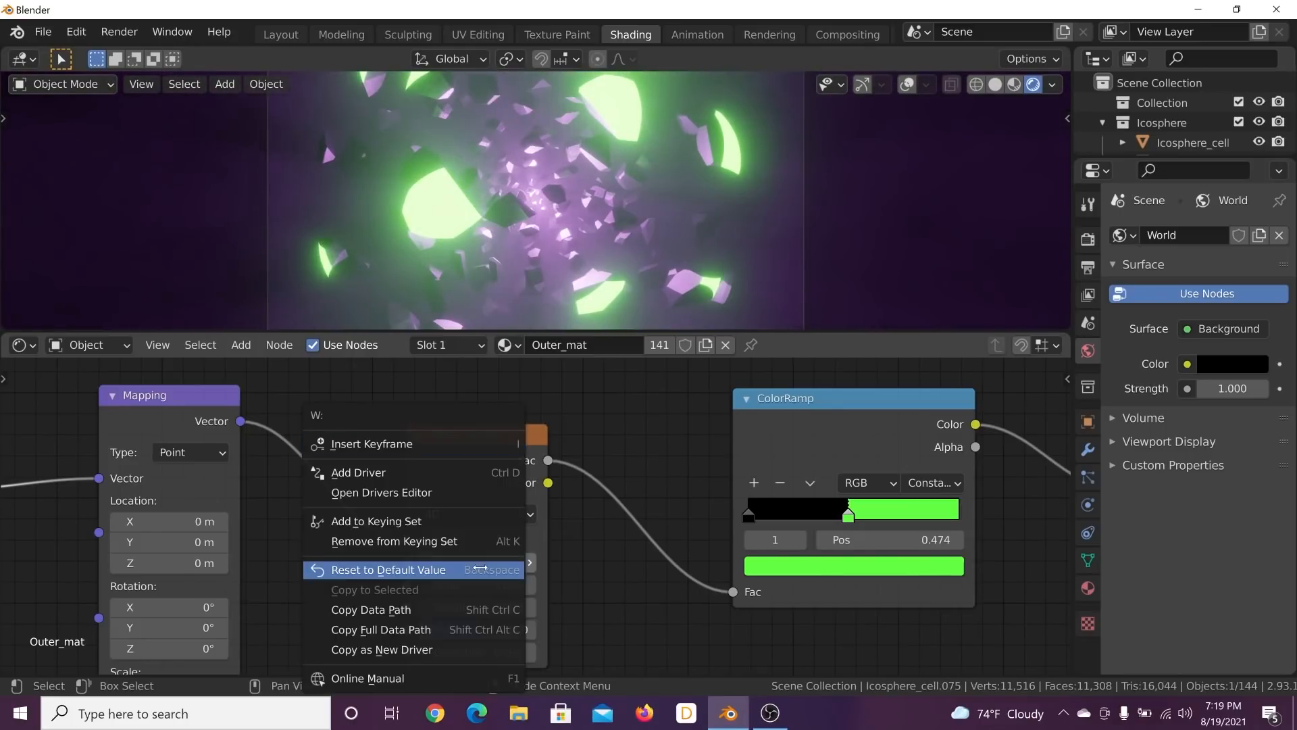
{"action": "left_click_drag", "start_coordinate": [463, 558], "coordinate": [689, 558]}
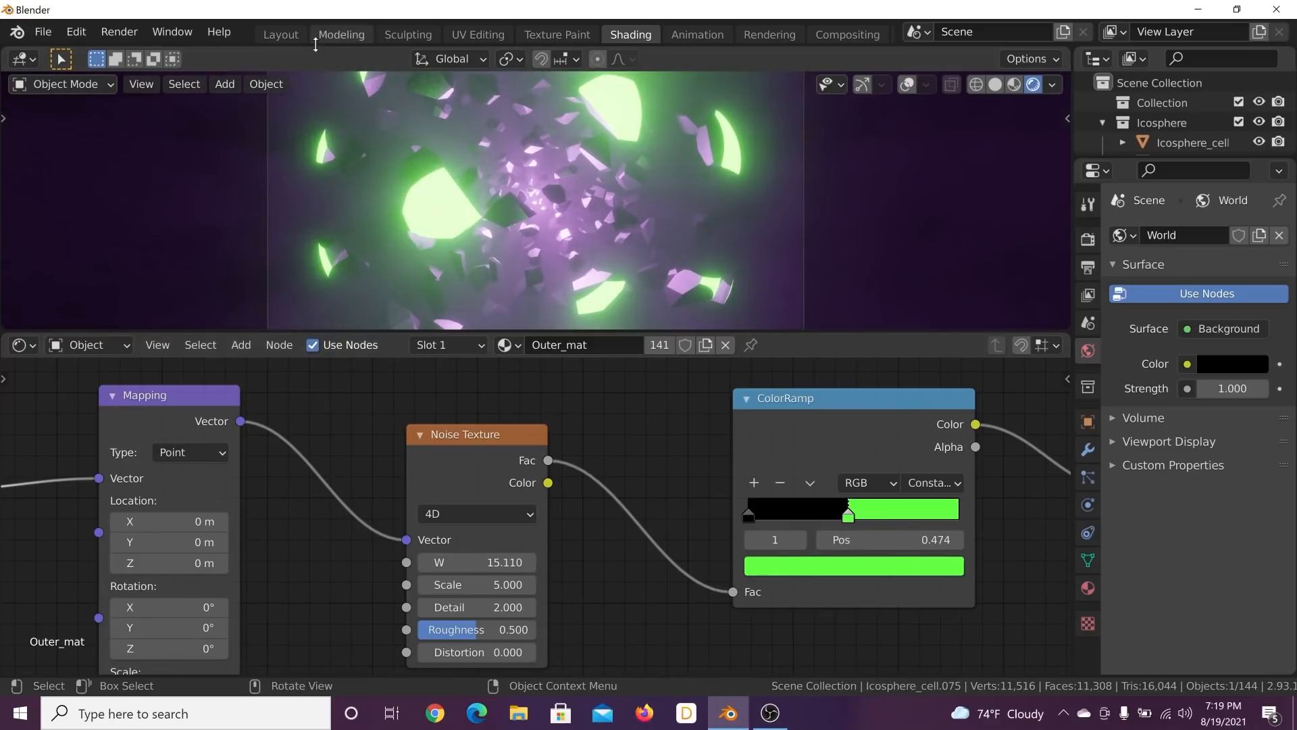
Step: Go to the Layout workspace and set the scene's render output file format to FFmpeg Video
{"action": "left_click", "coordinate": [280, 34]}
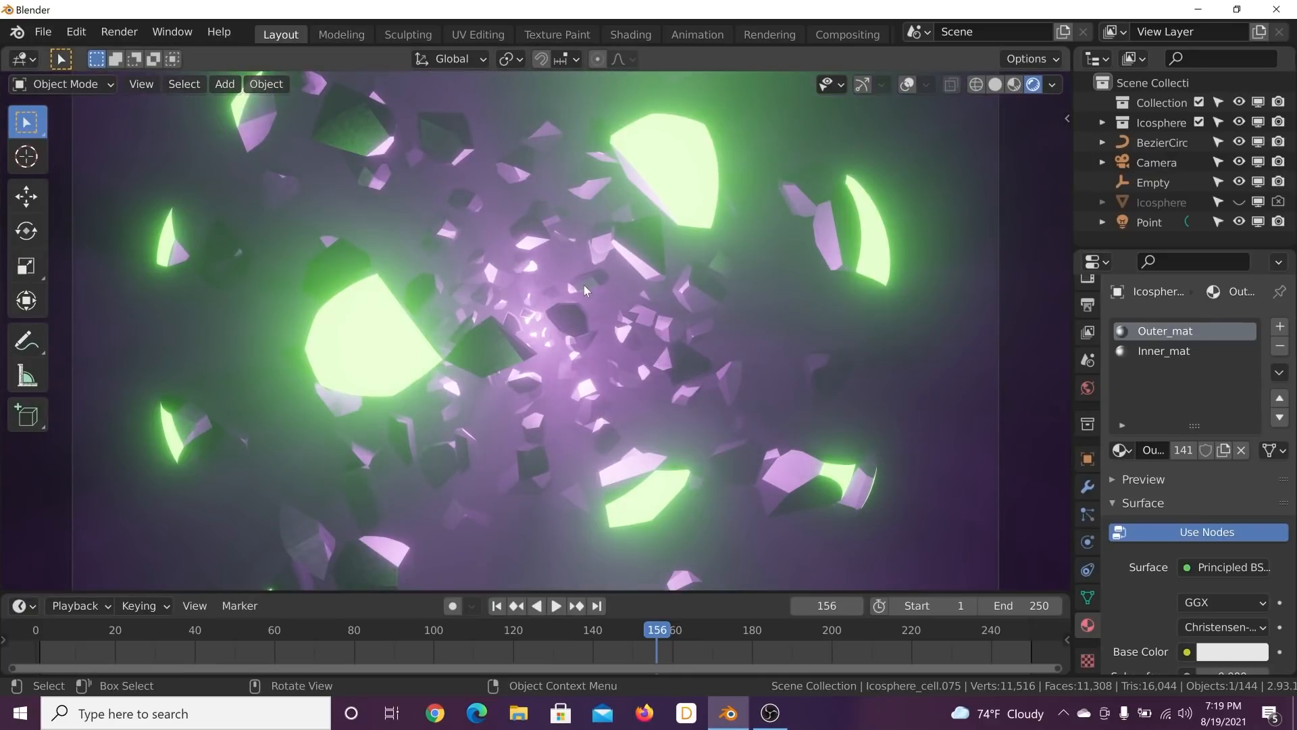
{"action": "scroll", "coordinate": [1092, 330], "scroll_direction": "up", "scroll_amount": 2}
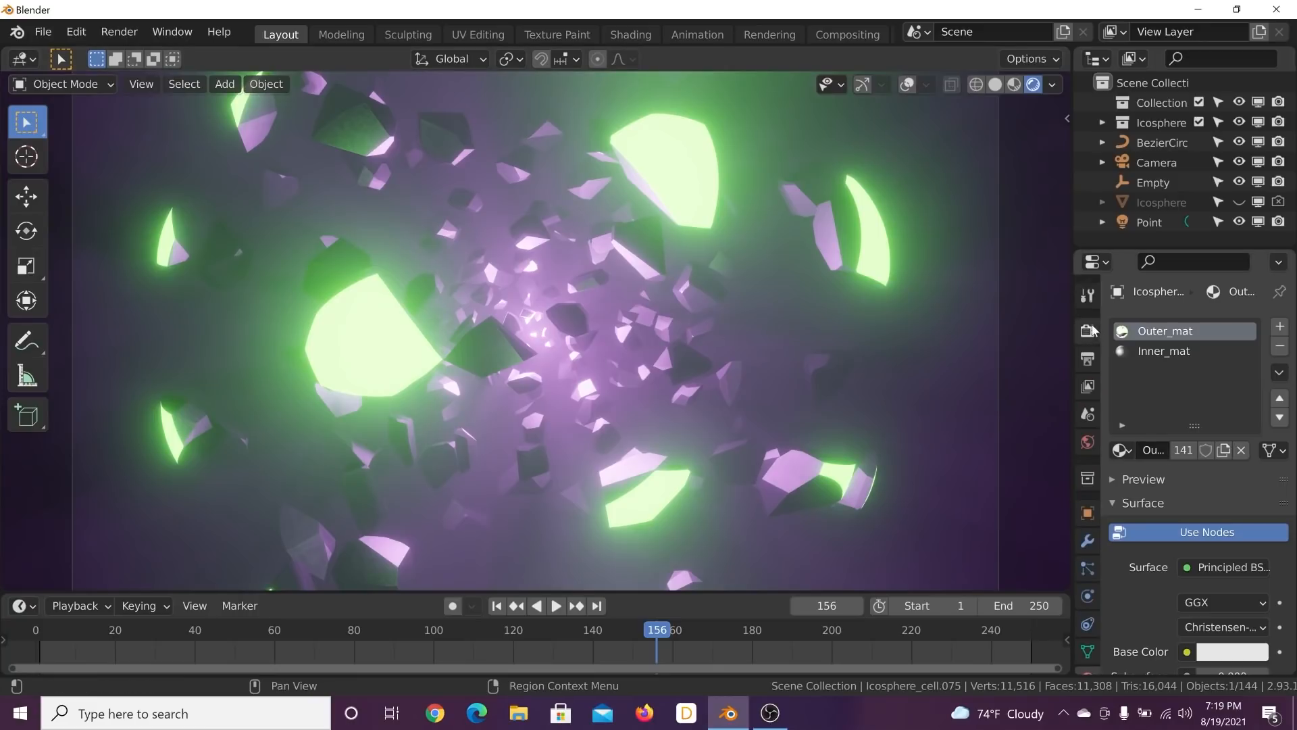
{"action": "left_click", "coordinate": [1087, 362]}
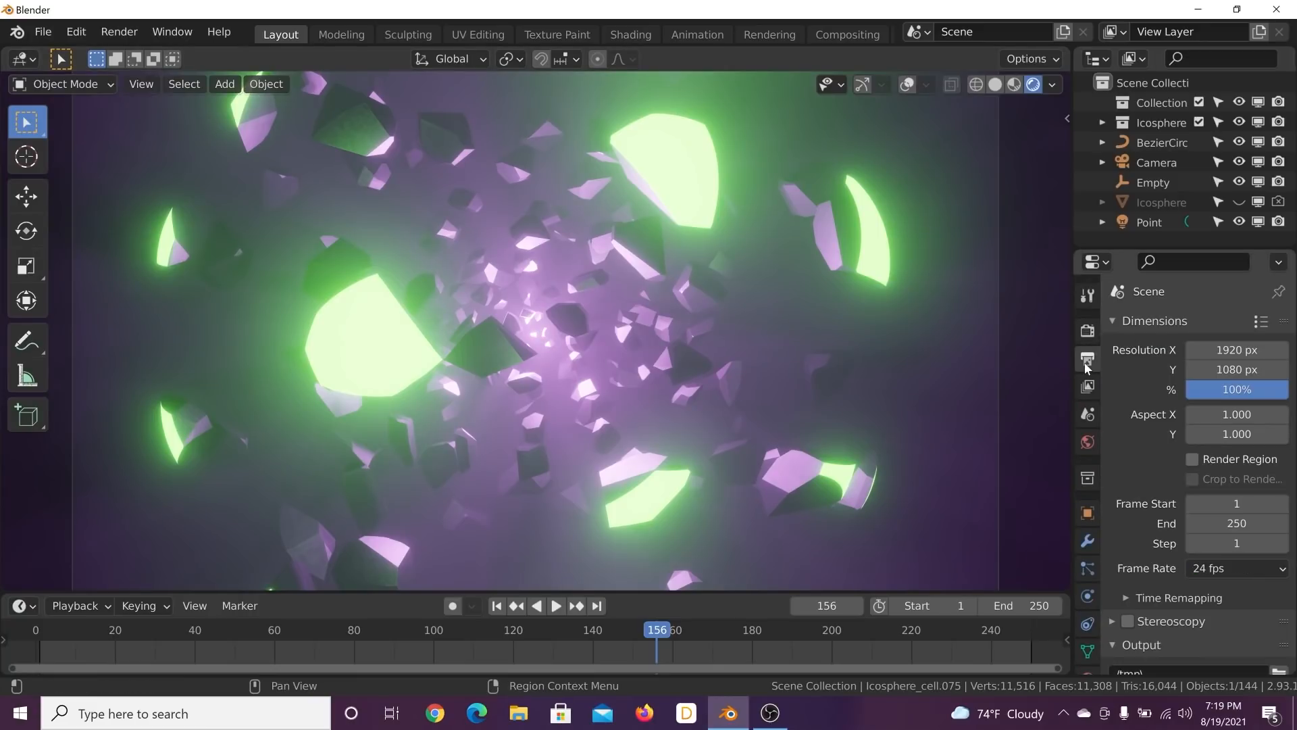
{"action": "scroll", "coordinate": [1193, 548], "scroll_direction": "down", "scroll_amount": 6}
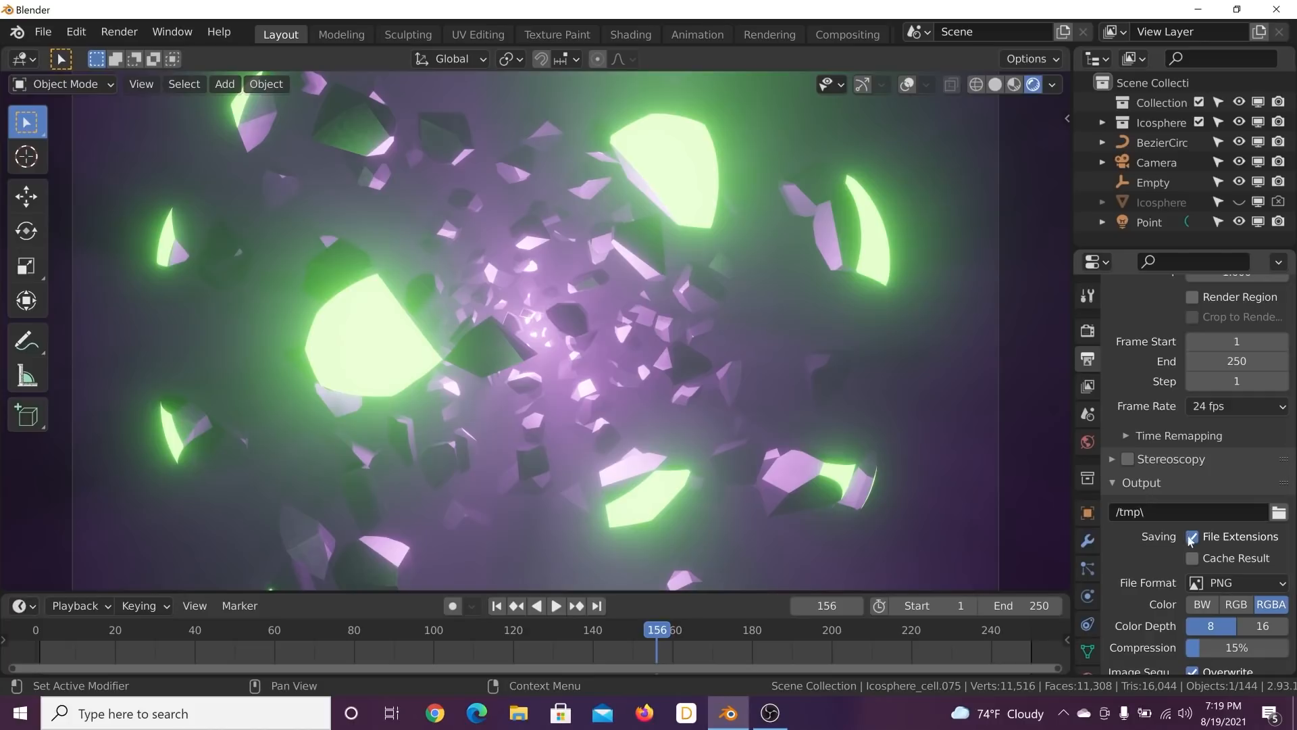
{"action": "scroll", "coordinate": [1193, 547], "scroll_direction": "down", "scroll_amount": 2}
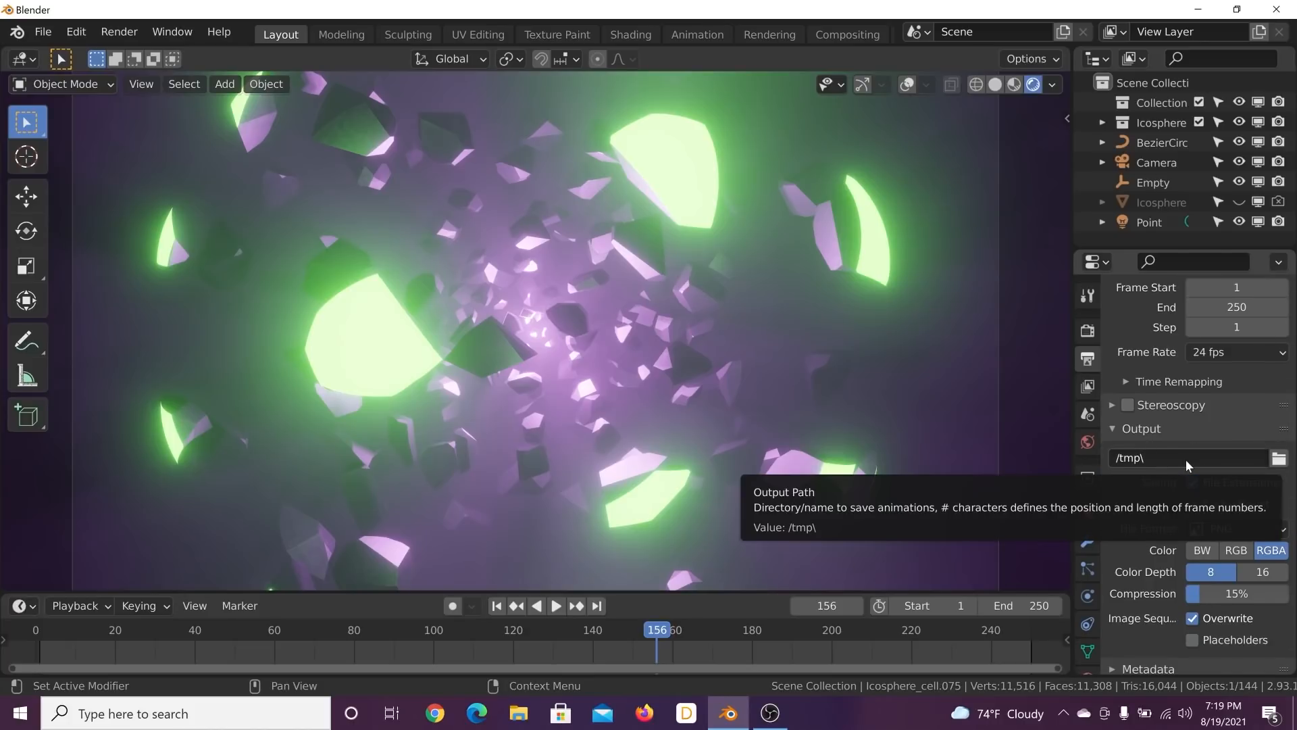
{"action": "left_click", "coordinate": [1235, 530]}
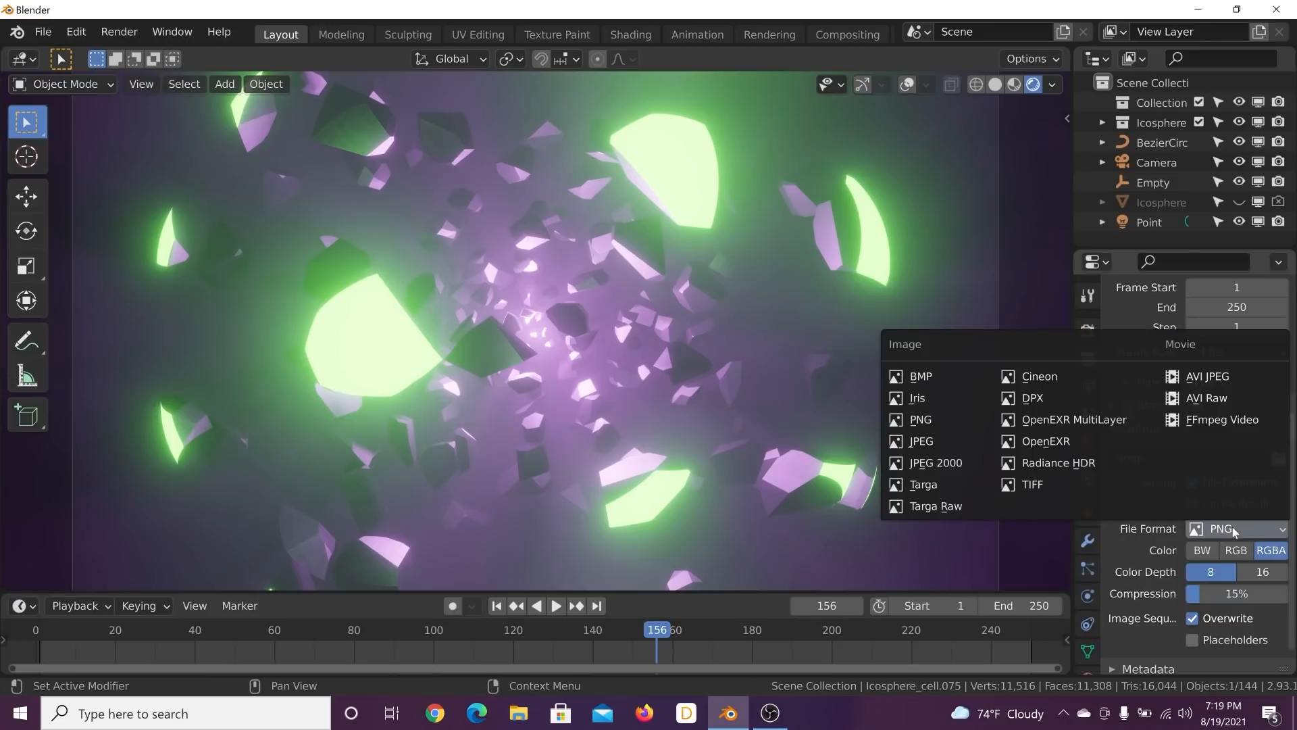
{"action": "left_click", "coordinate": [1214, 422]}
Step: Set the video encoding container to MPEG-4 and the output quality to Perceptually Lossless
{"action": "scroll", "coordinate": [1158, 617], "scroll_direction": "up", "scroll_amount": 1}
{"action": "left_click", "coordinate": [1158, 616]}
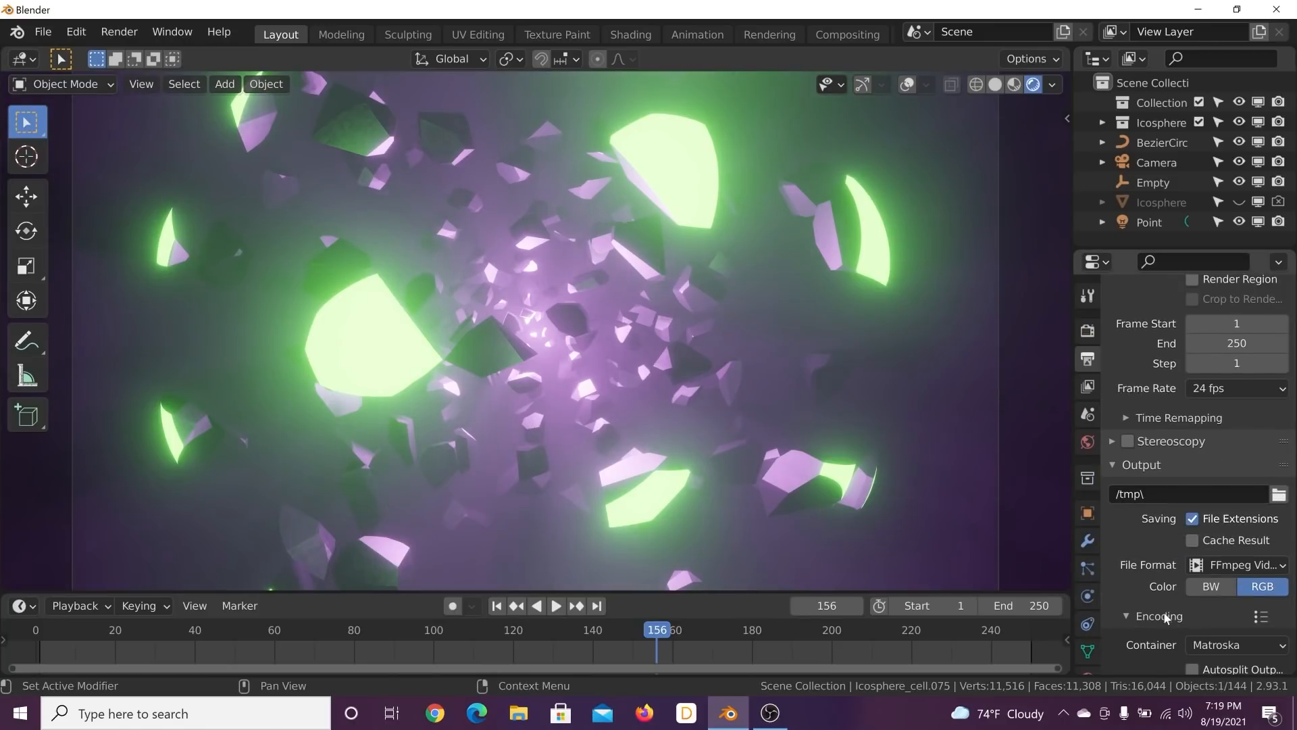
{"action": "left_click", "coordinate": [1223, 645]}
{"action": "left_click", "coordinate": [1223, 587]}
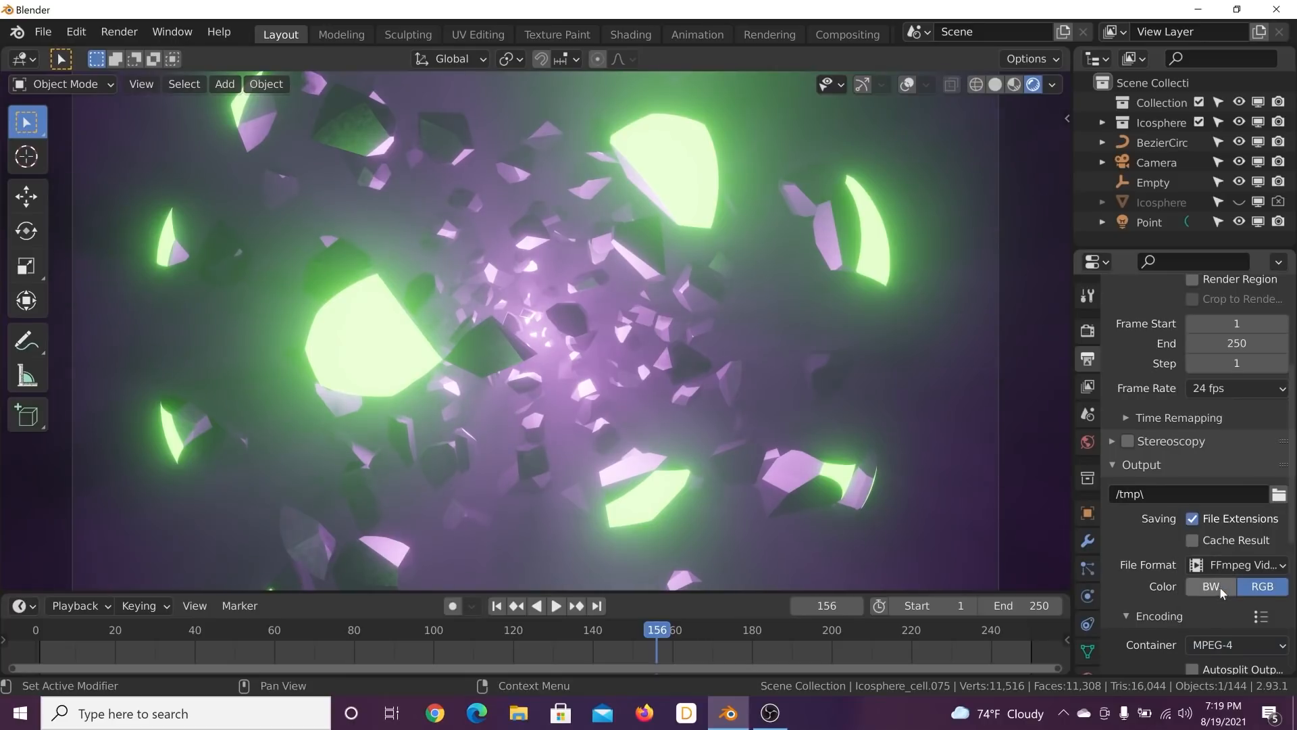
{"action": "scroll", "coordinate": [1218, 602], "scroll_direction": "down", "scroll_amount": 2}
{"action": "scroll", "coordinate": [1218, 602], "scroll_direction": "down", "scroll_amount": 1}
{"action": "left_click", "coordinate": [1219, 659]}
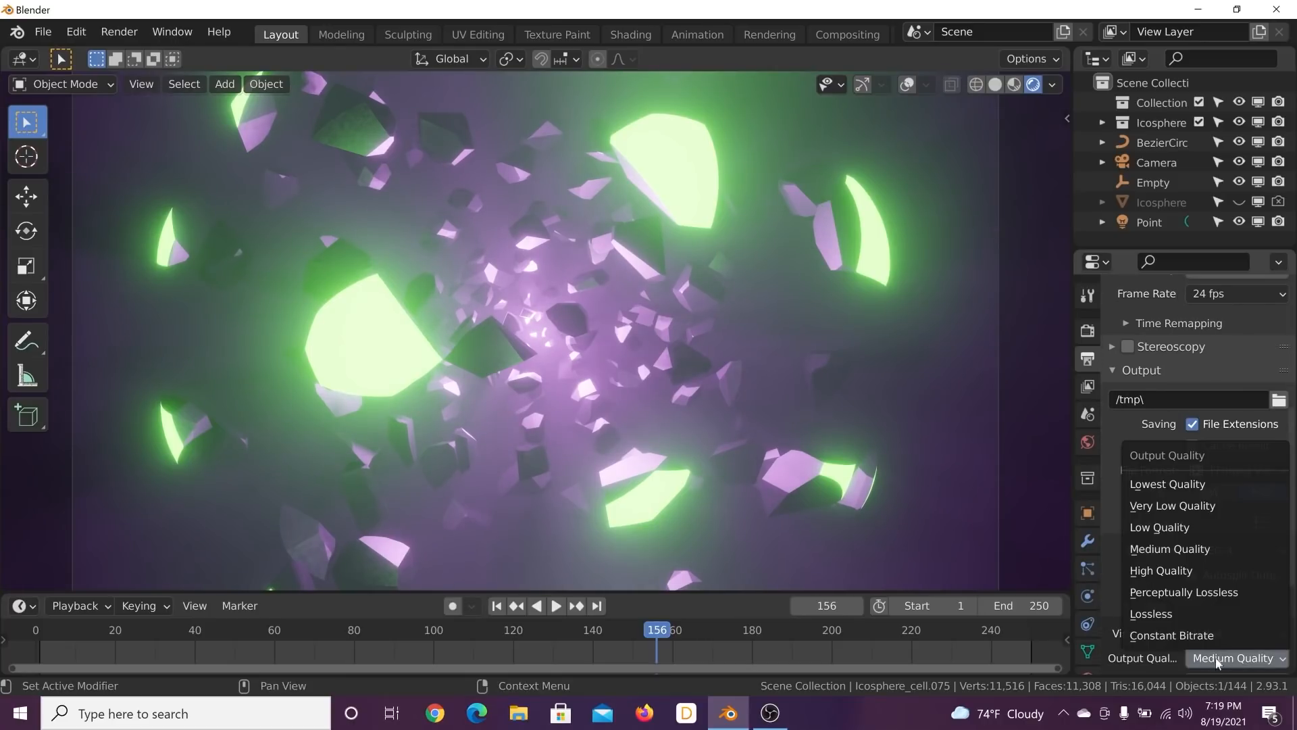
{"action": "left_click", "coordinate": [1189, 592]}
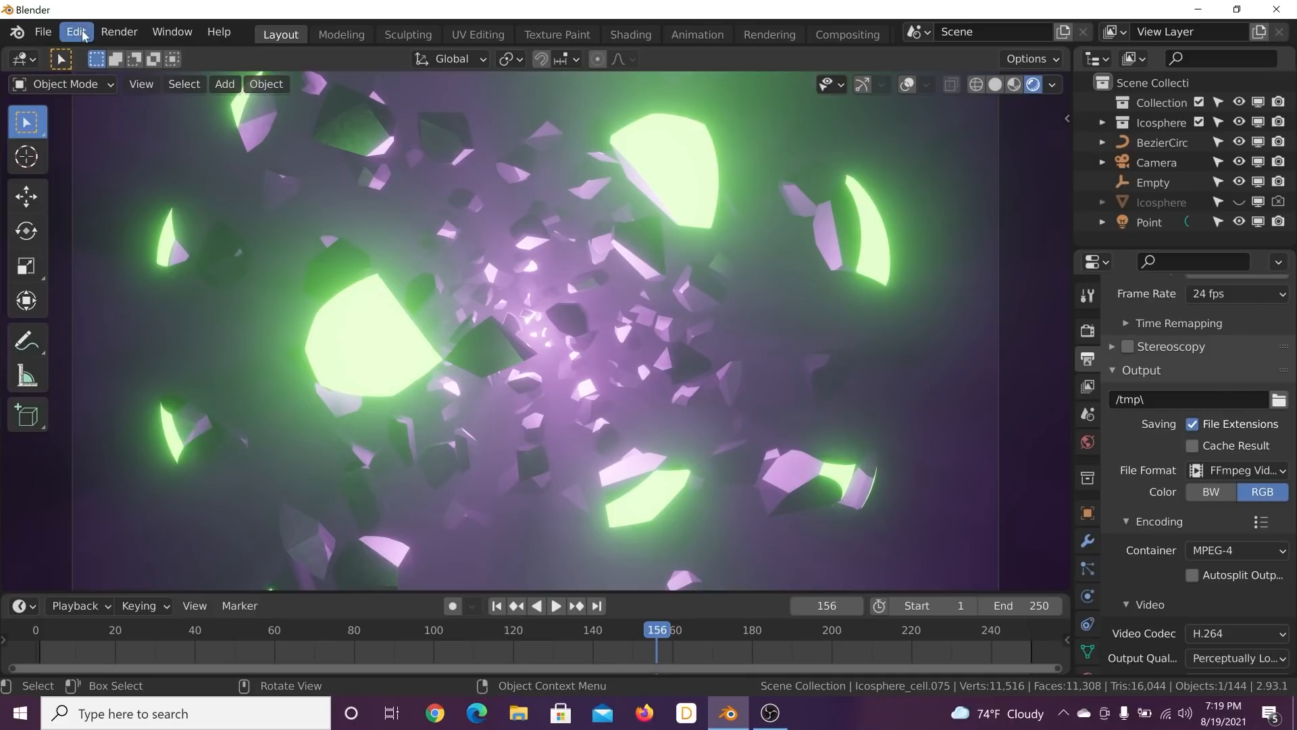
Step: Inspect the glowing fragments from another angle in the rendered view and bring up the RBDLab add-on's settings
{"action": "left_click", "coordinate": [119, 32]}
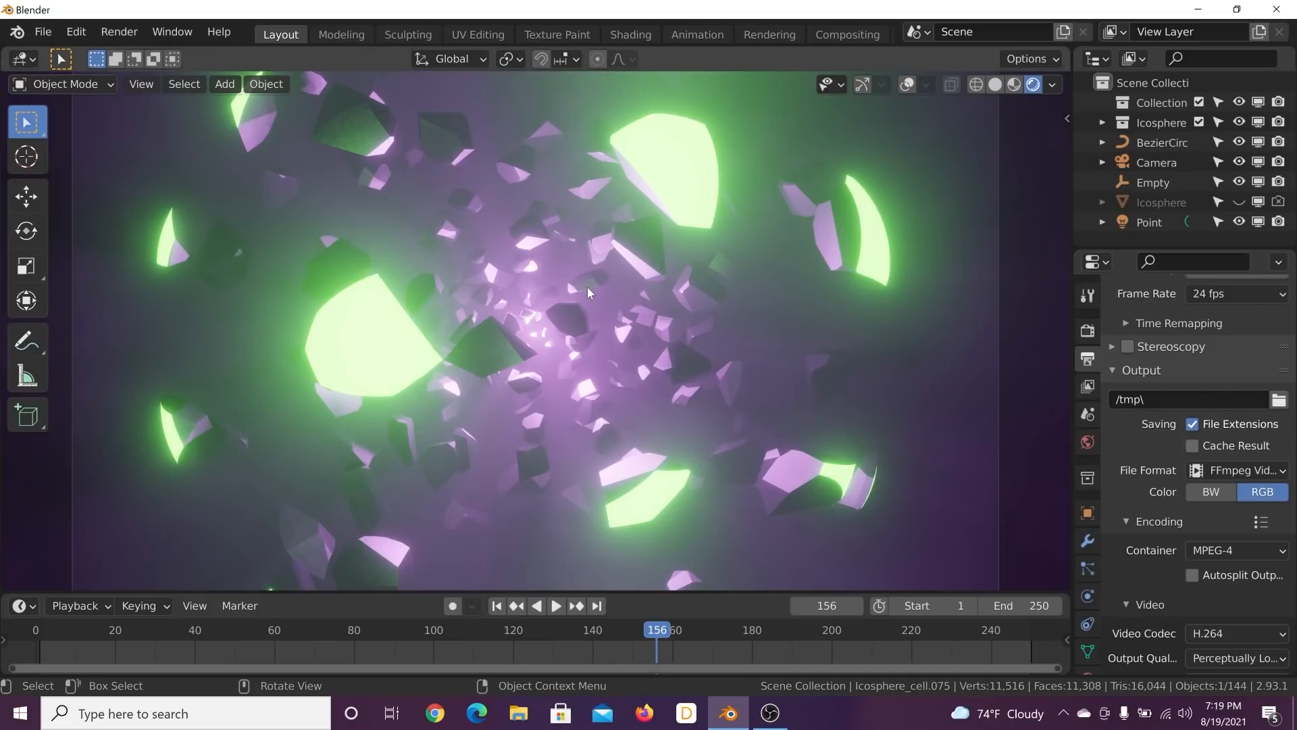
{"action": "scroll", "coordinate": [544, 299], "scroll_direction": "down", "scroll_amount": 3}
{"action": "middle_click_drag", "start_coordinate": [538, 277], "coordinate": [676, 414]}
{"action": "scroll", "coordinate": [713, 305], "scroll_direction": "up", "scroll_amount": 1}
{"action": "scroll", "coordinate": [660, 397], "scroll_direction": "up", "scroll_amount": 4}
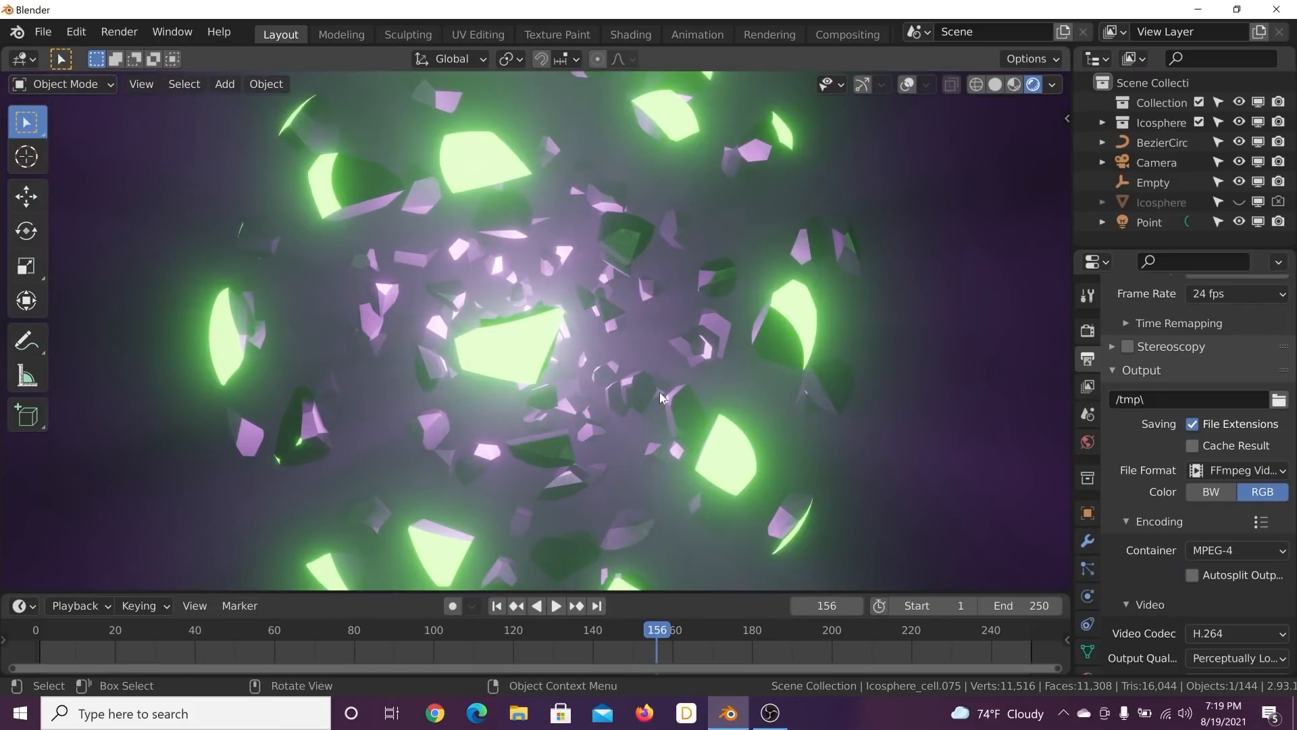
{"action": "left_click", "coordinate": [1063, 119]}
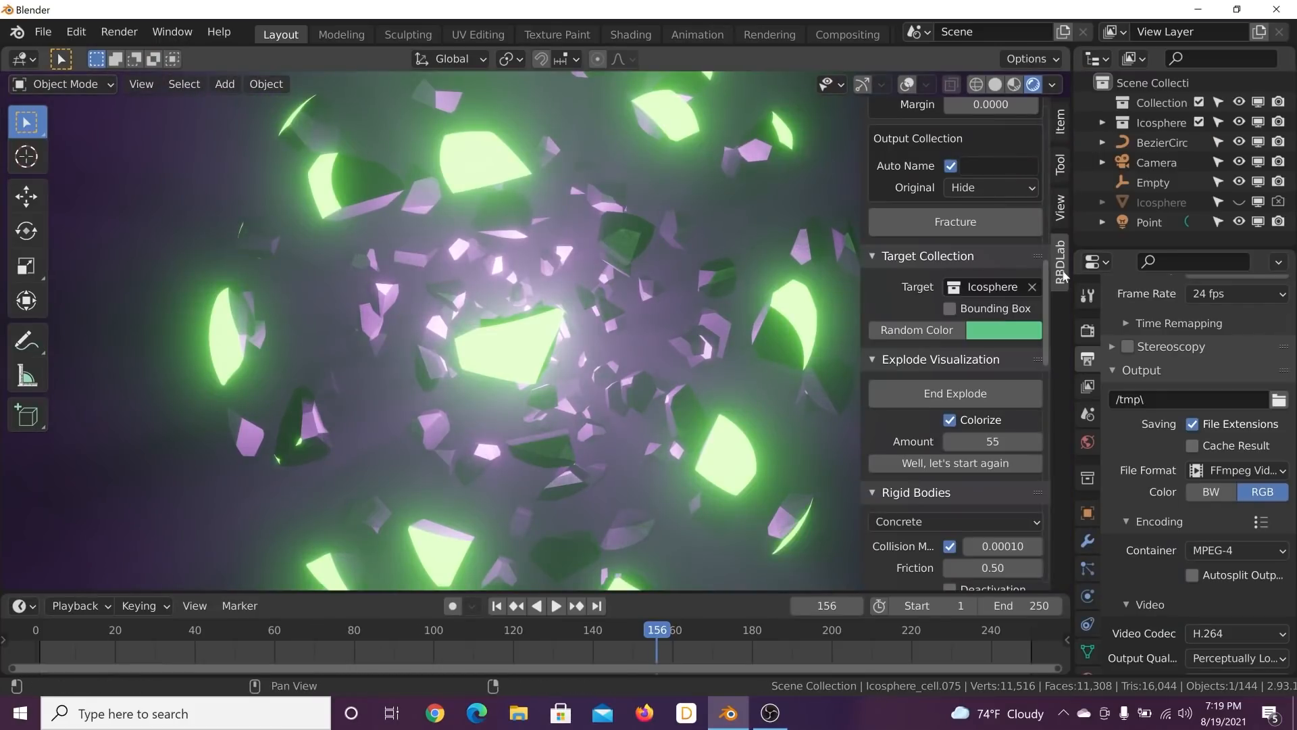